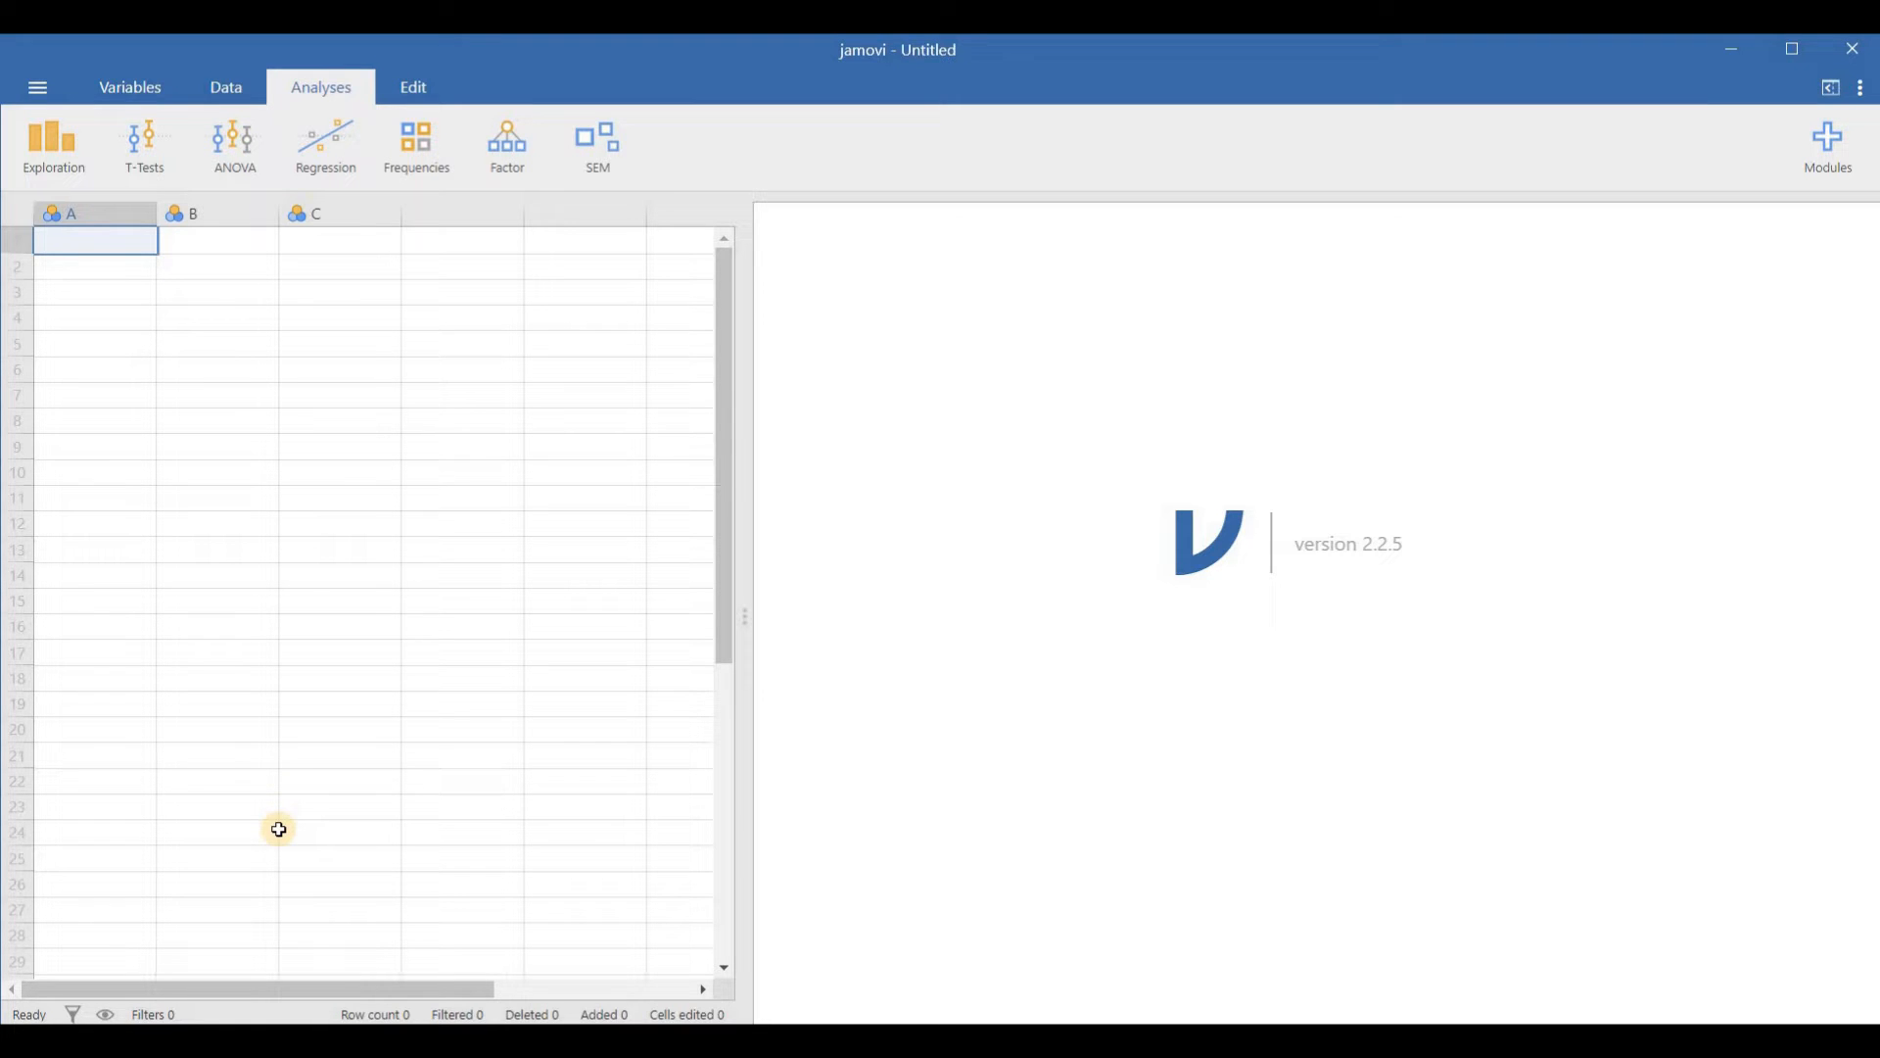
Open the recent data file Data for PCA.sav and look through its columns and rows
{"action": "left_click", "coordinate": [37, 86]}
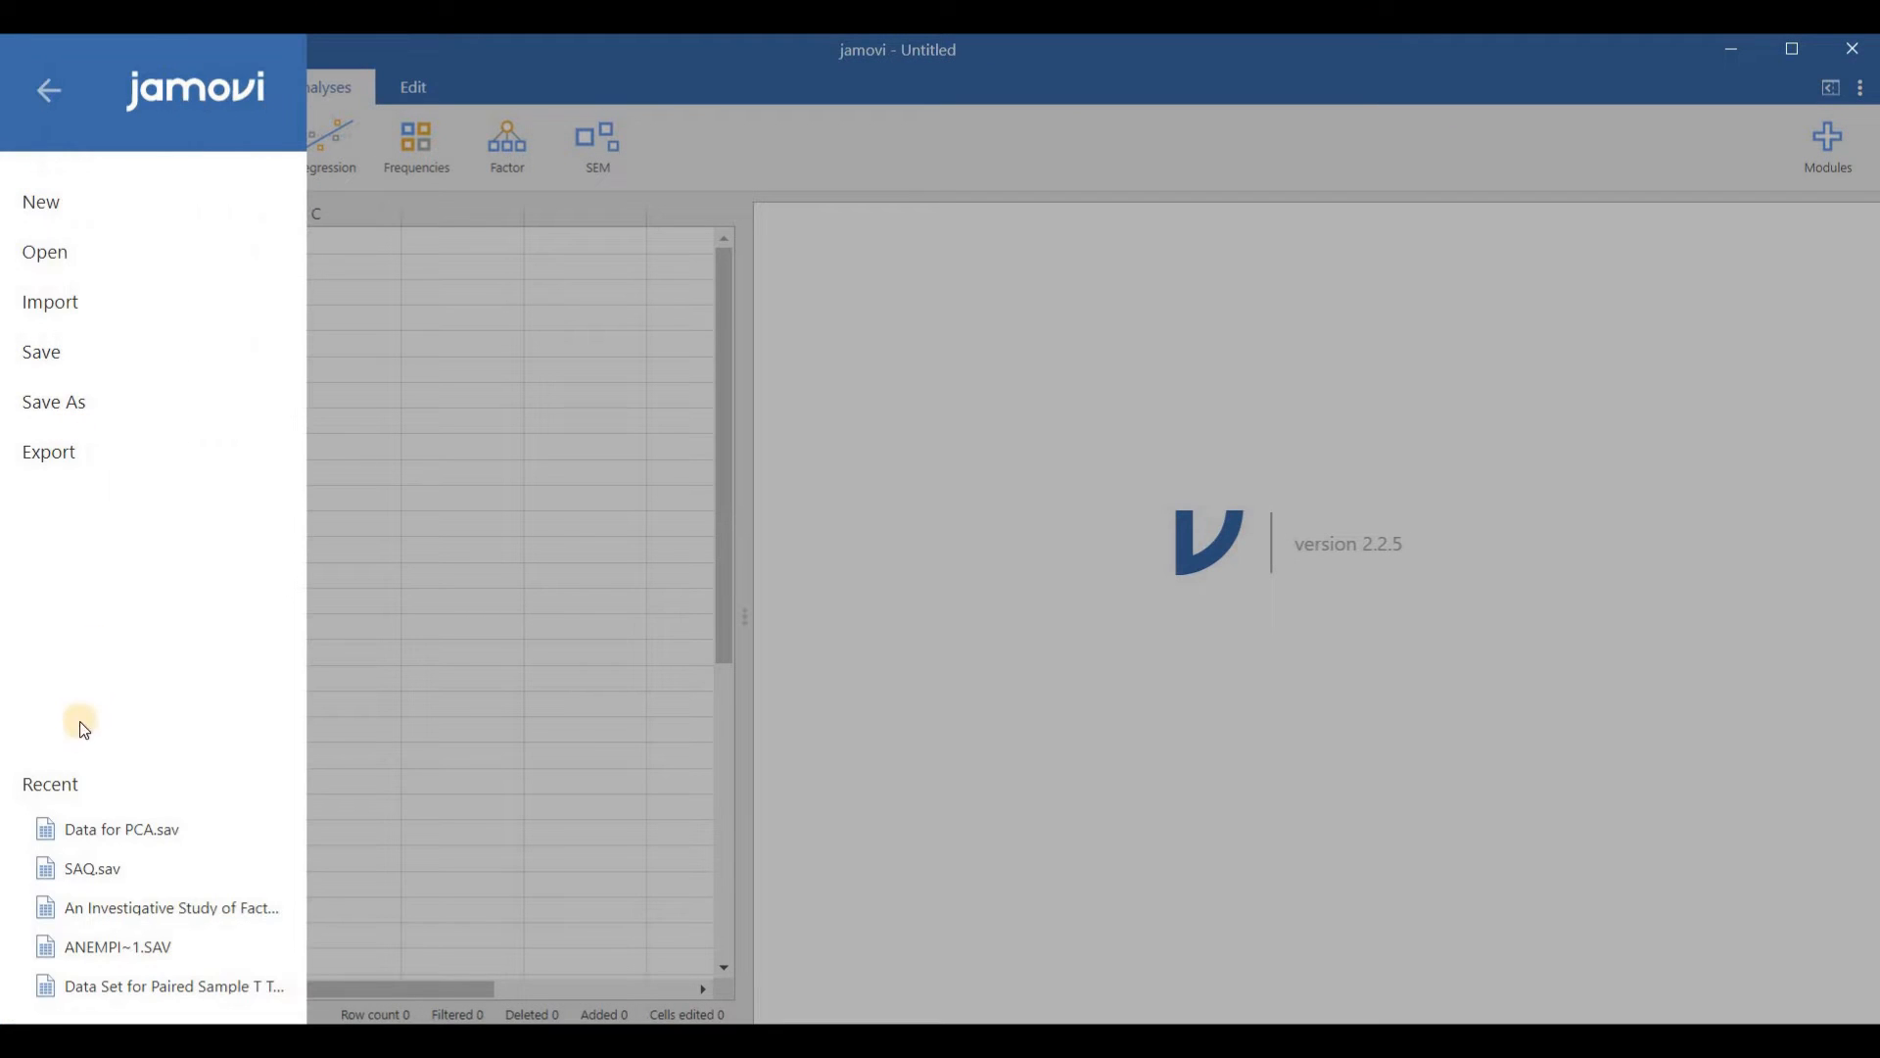
{"action": "left_click", "coordinate": [109, 833]}
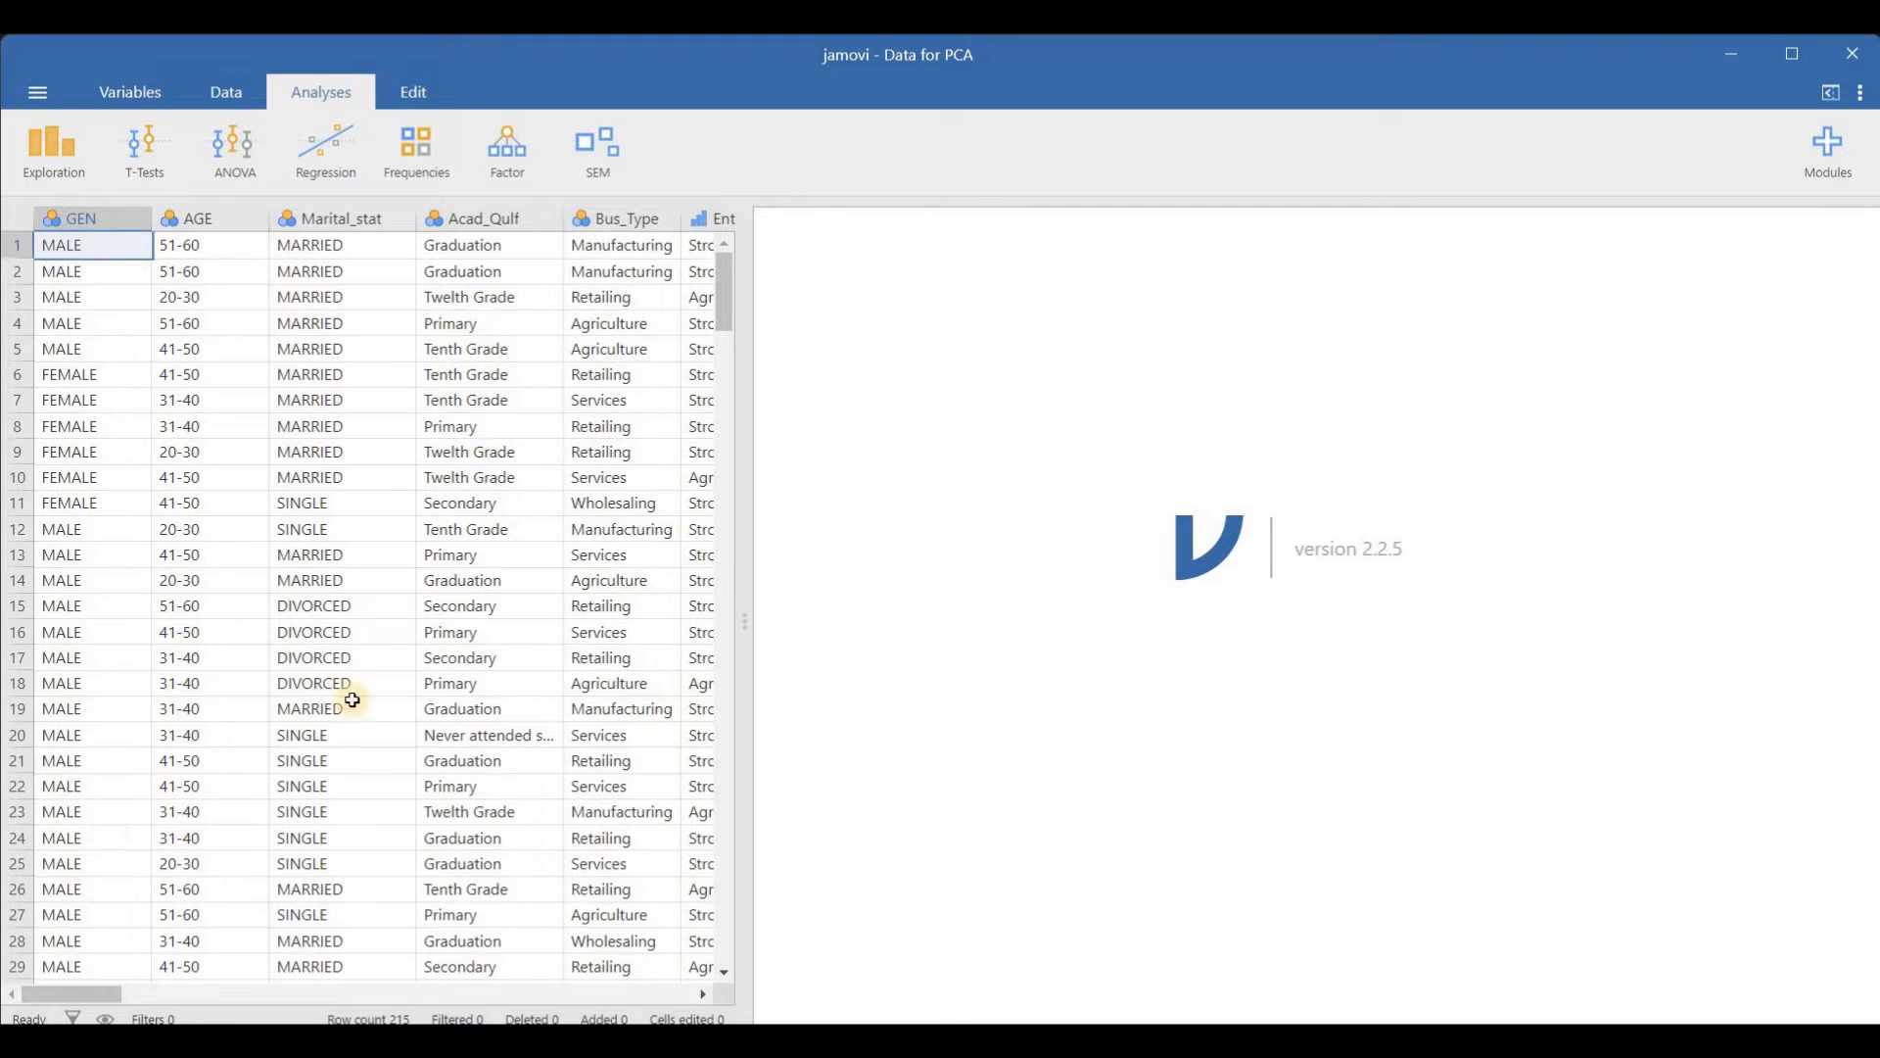
{"action": "mouse_move", "coordinate": [94, 996]}
{"action": "left_mouse_down"}
{"action": "mouse_move", "coordinate": [571, 1015]}
{"action": "mouse_move", "coordinate": [516, 992]}
{"action": "mouse_move", "coordinate": [61, 991]}
{"action": "left_mouse_up"}
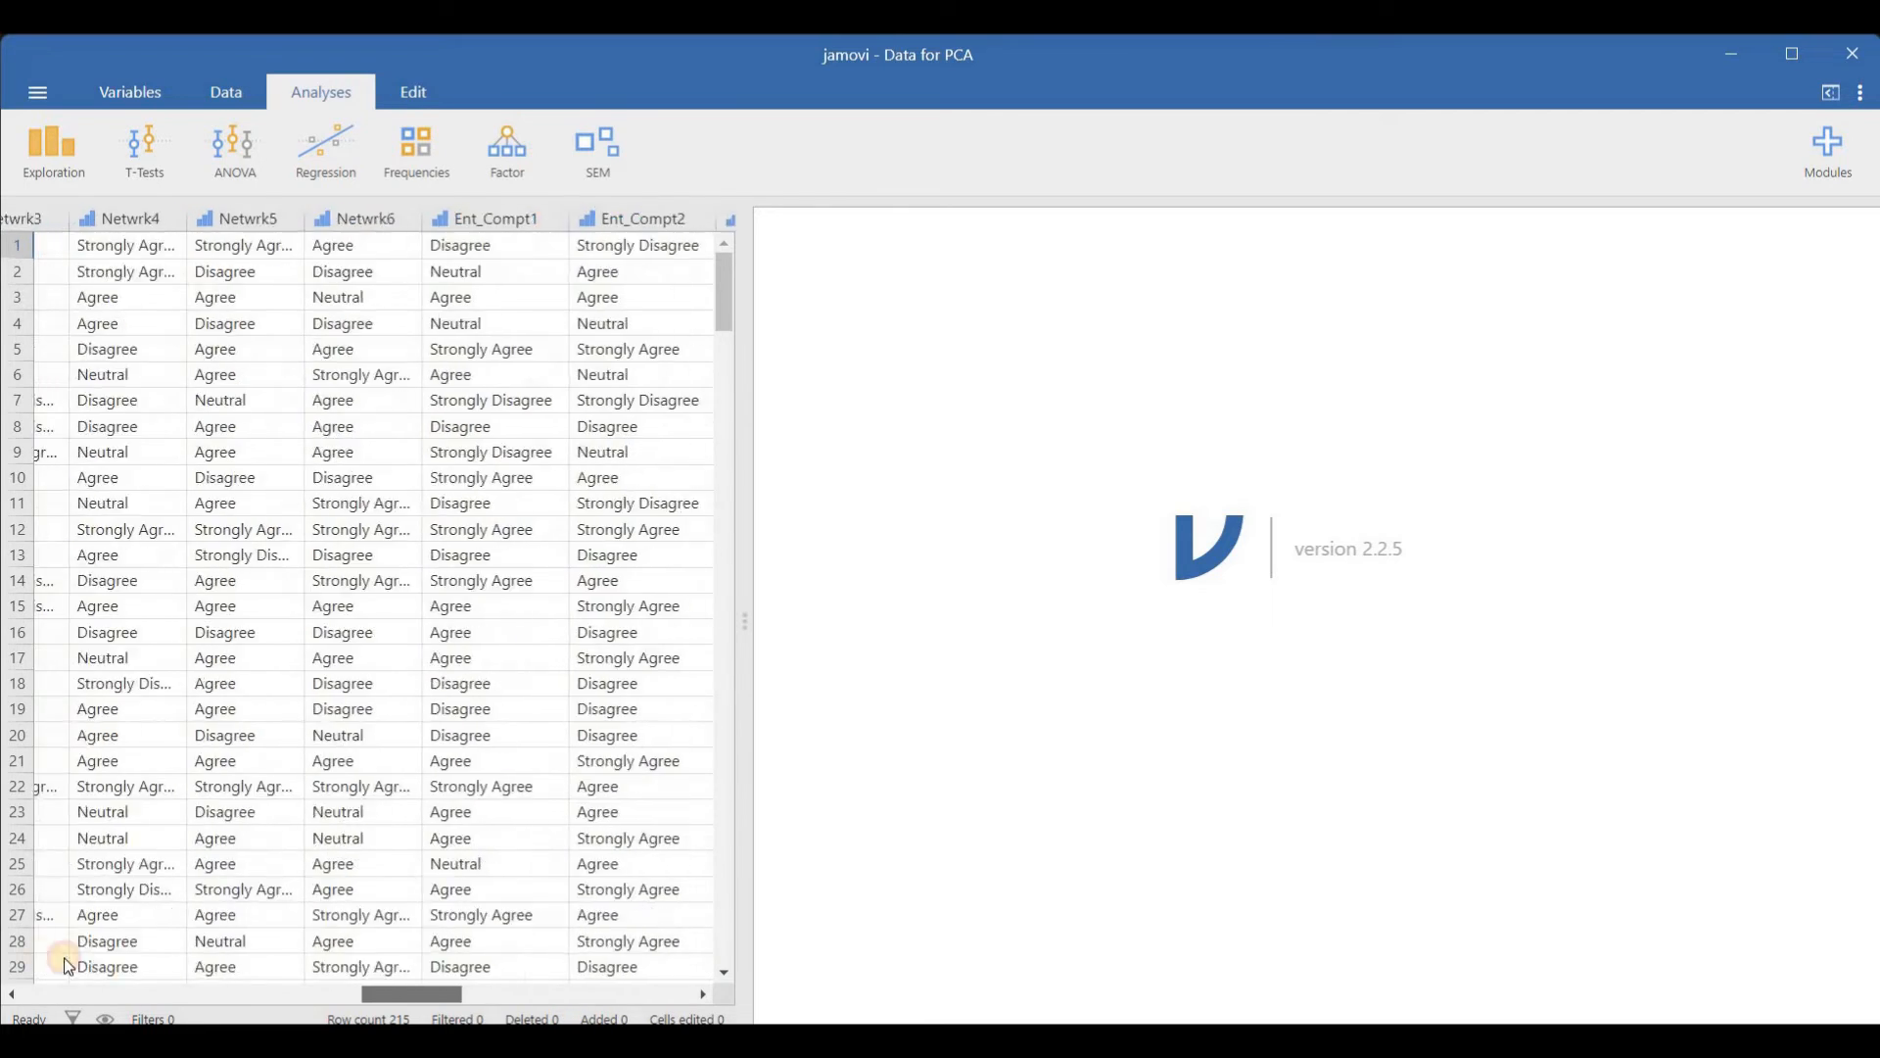
{"action": "left_click_drag", "start_coordinate": [719, 301], "coordinate": [784, 646]}
{"action": "left_click_drag", "start_coordinate": [784, 755], "coordinate": [773, 878]}
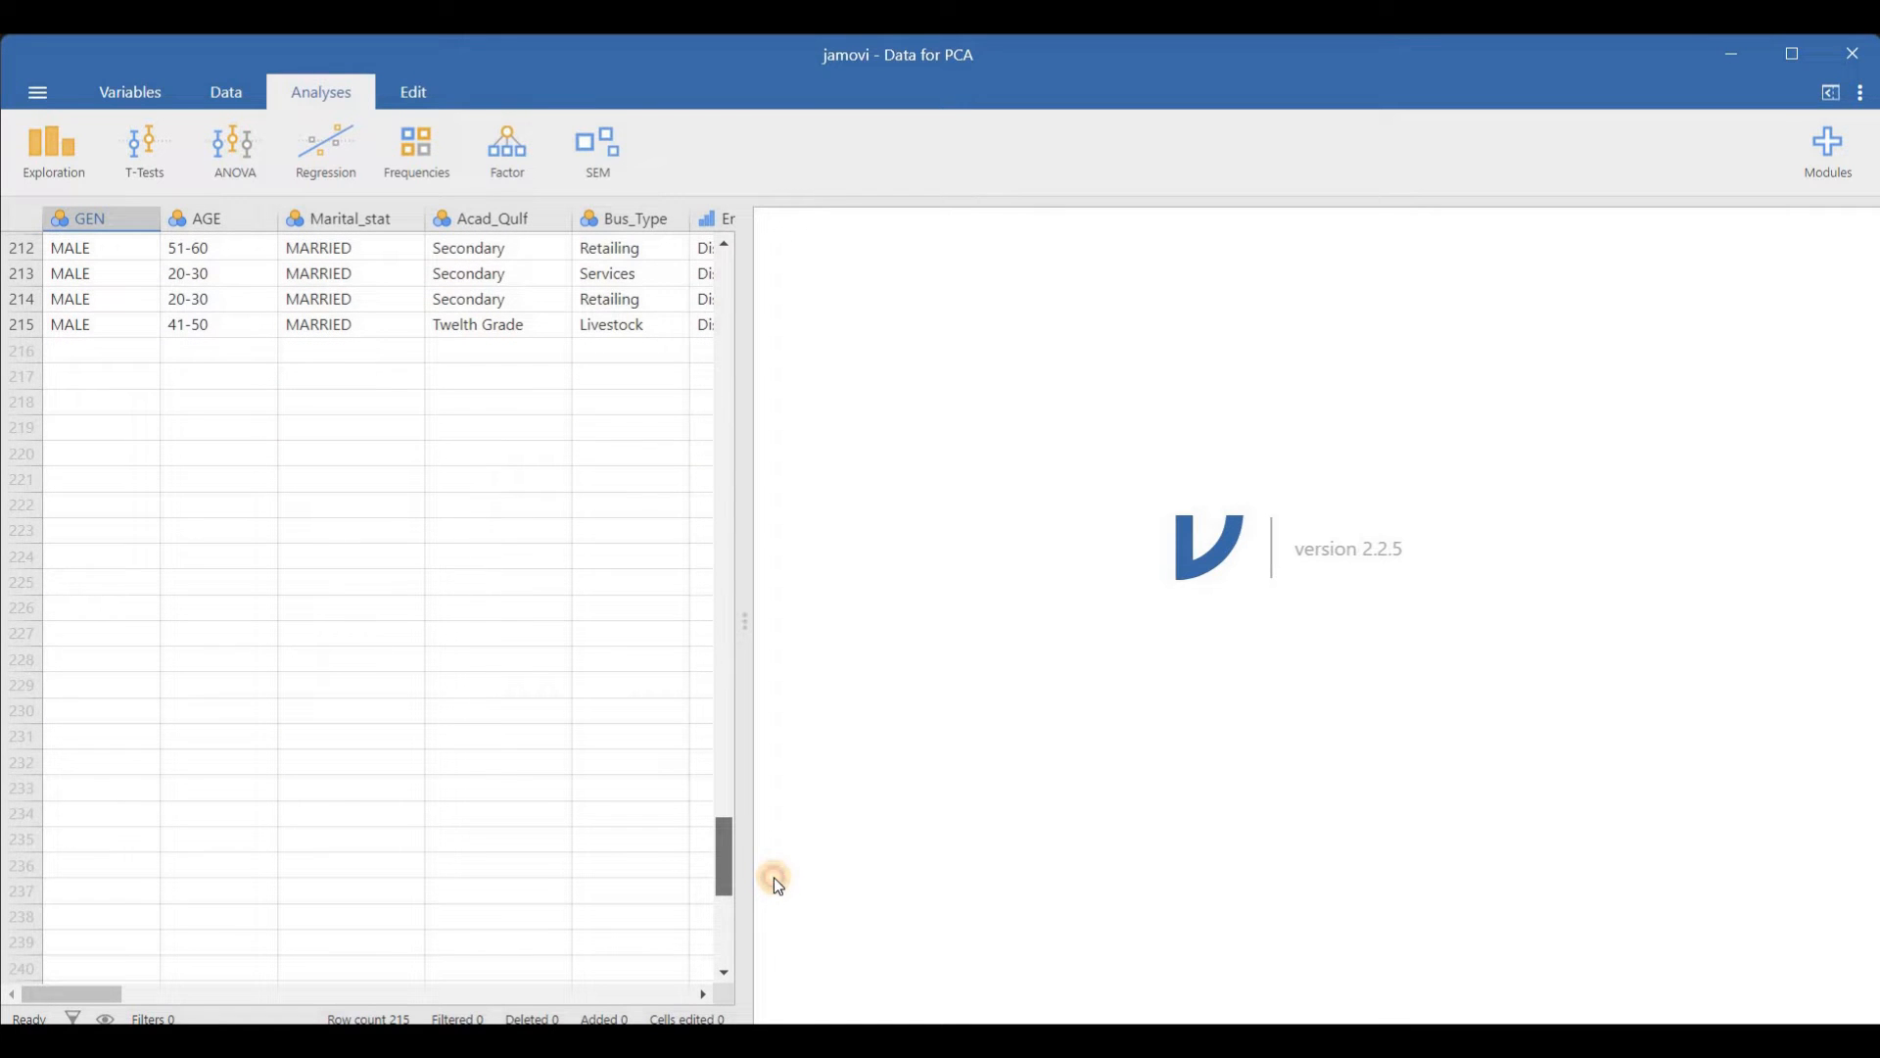
{"action": "left_click_drag", "start_coordinate": [773, 877], "coordinate": [725, 267]}
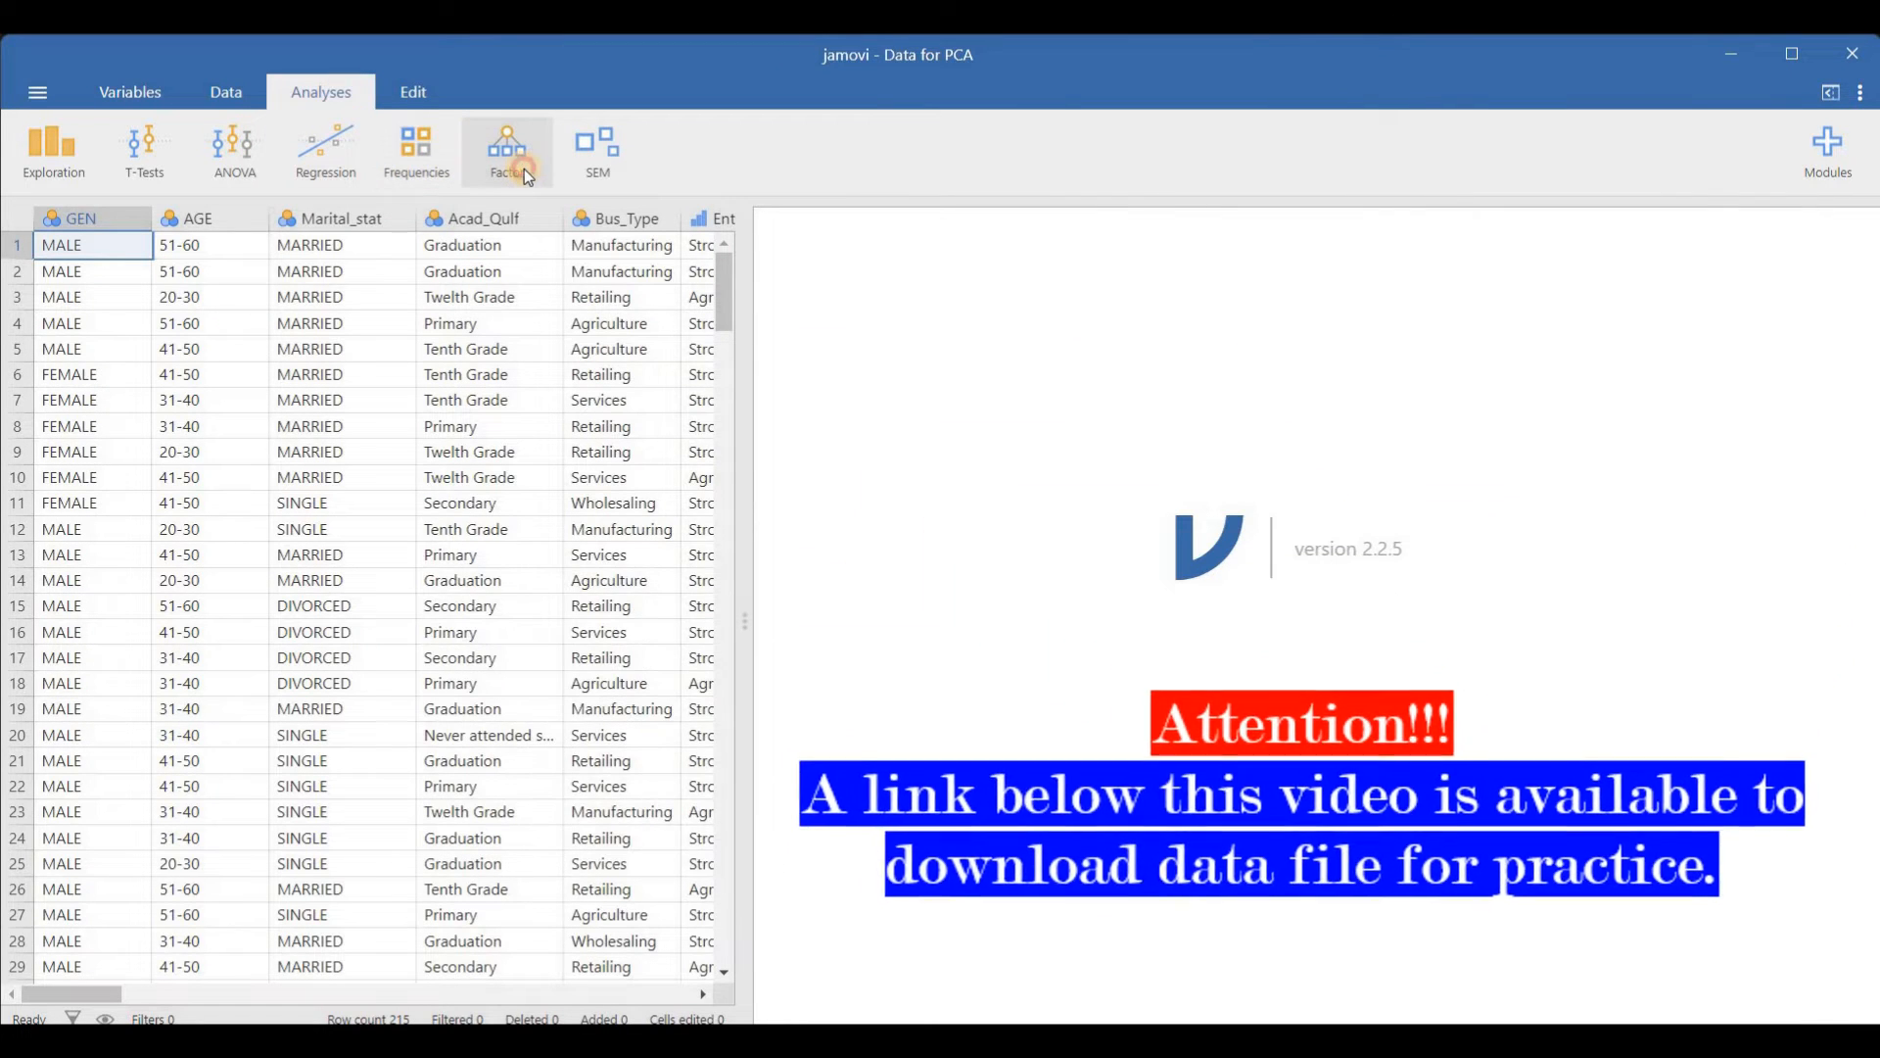
Start a Principal Component Analysis and add all variables from Ent_Skills1 through Entrp_Perf5 as its variables
{"action": "left_click", "coordinate": [524, 169]}
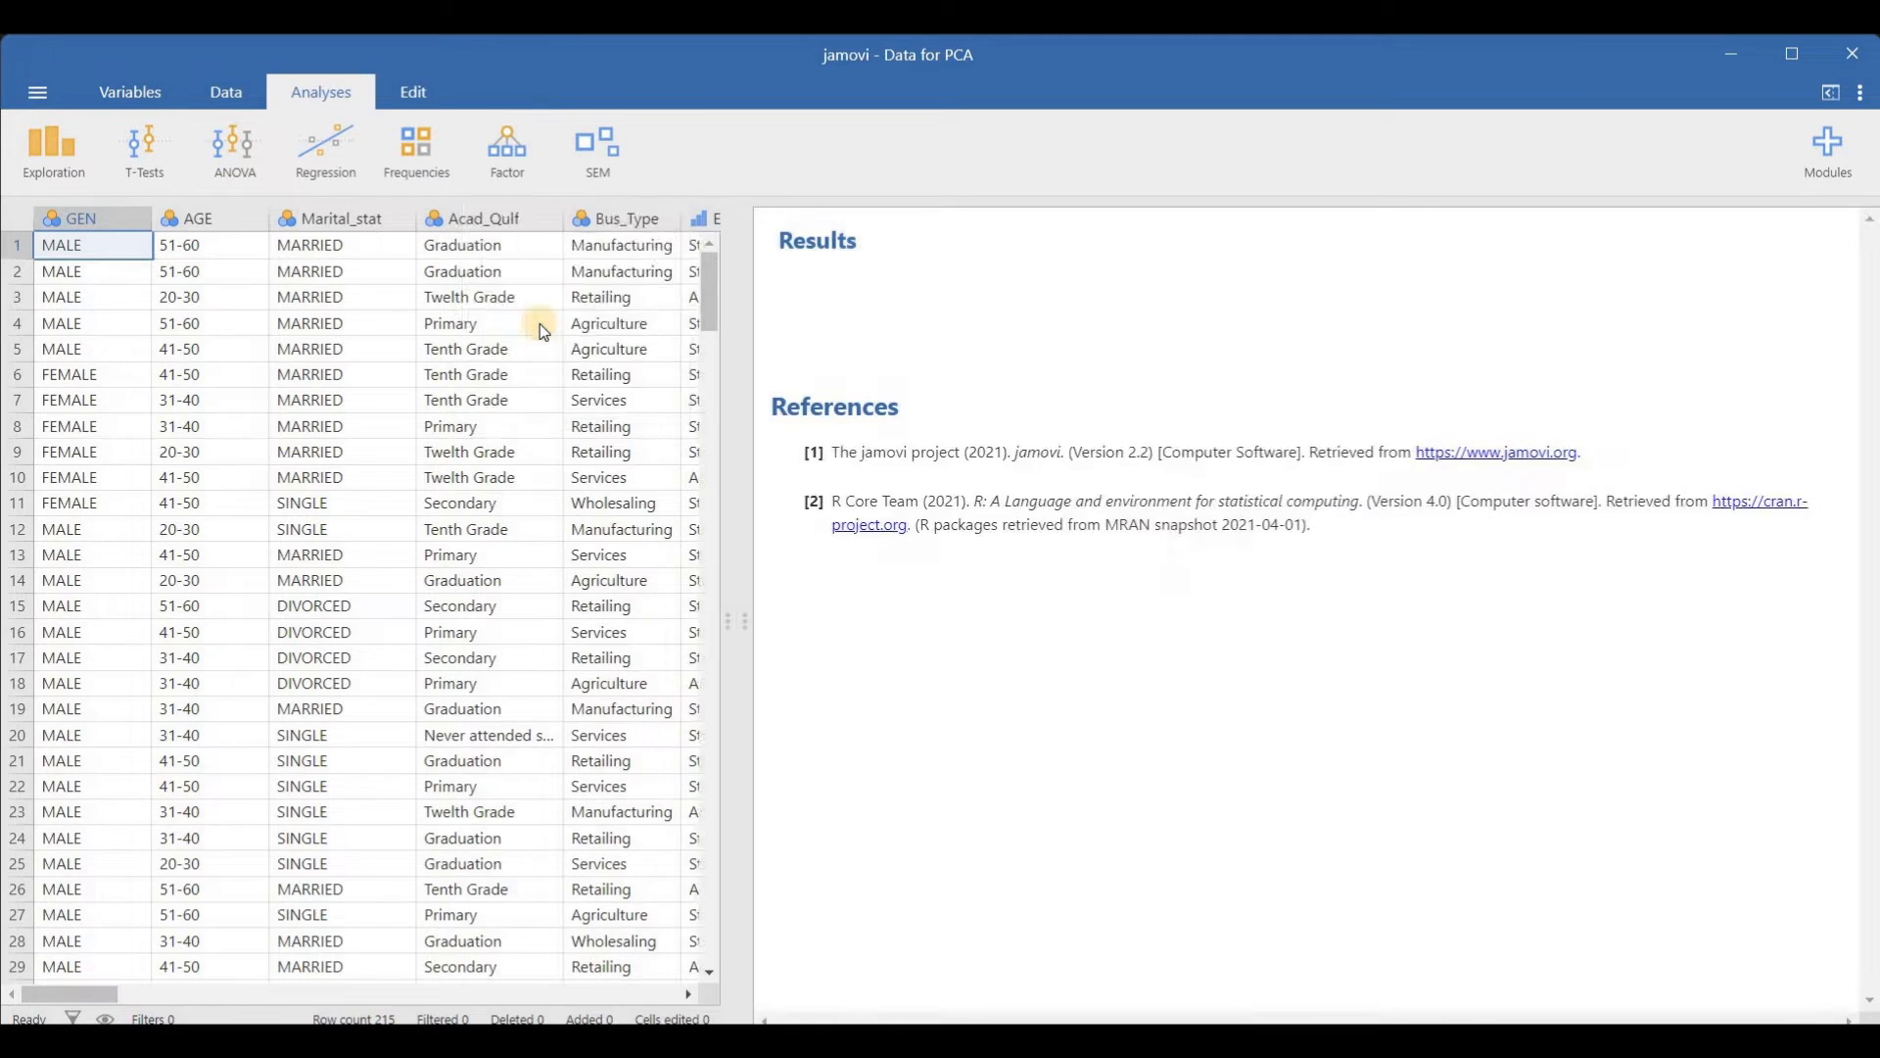
{"action": "left_click", "coordinate": [543, 327]}
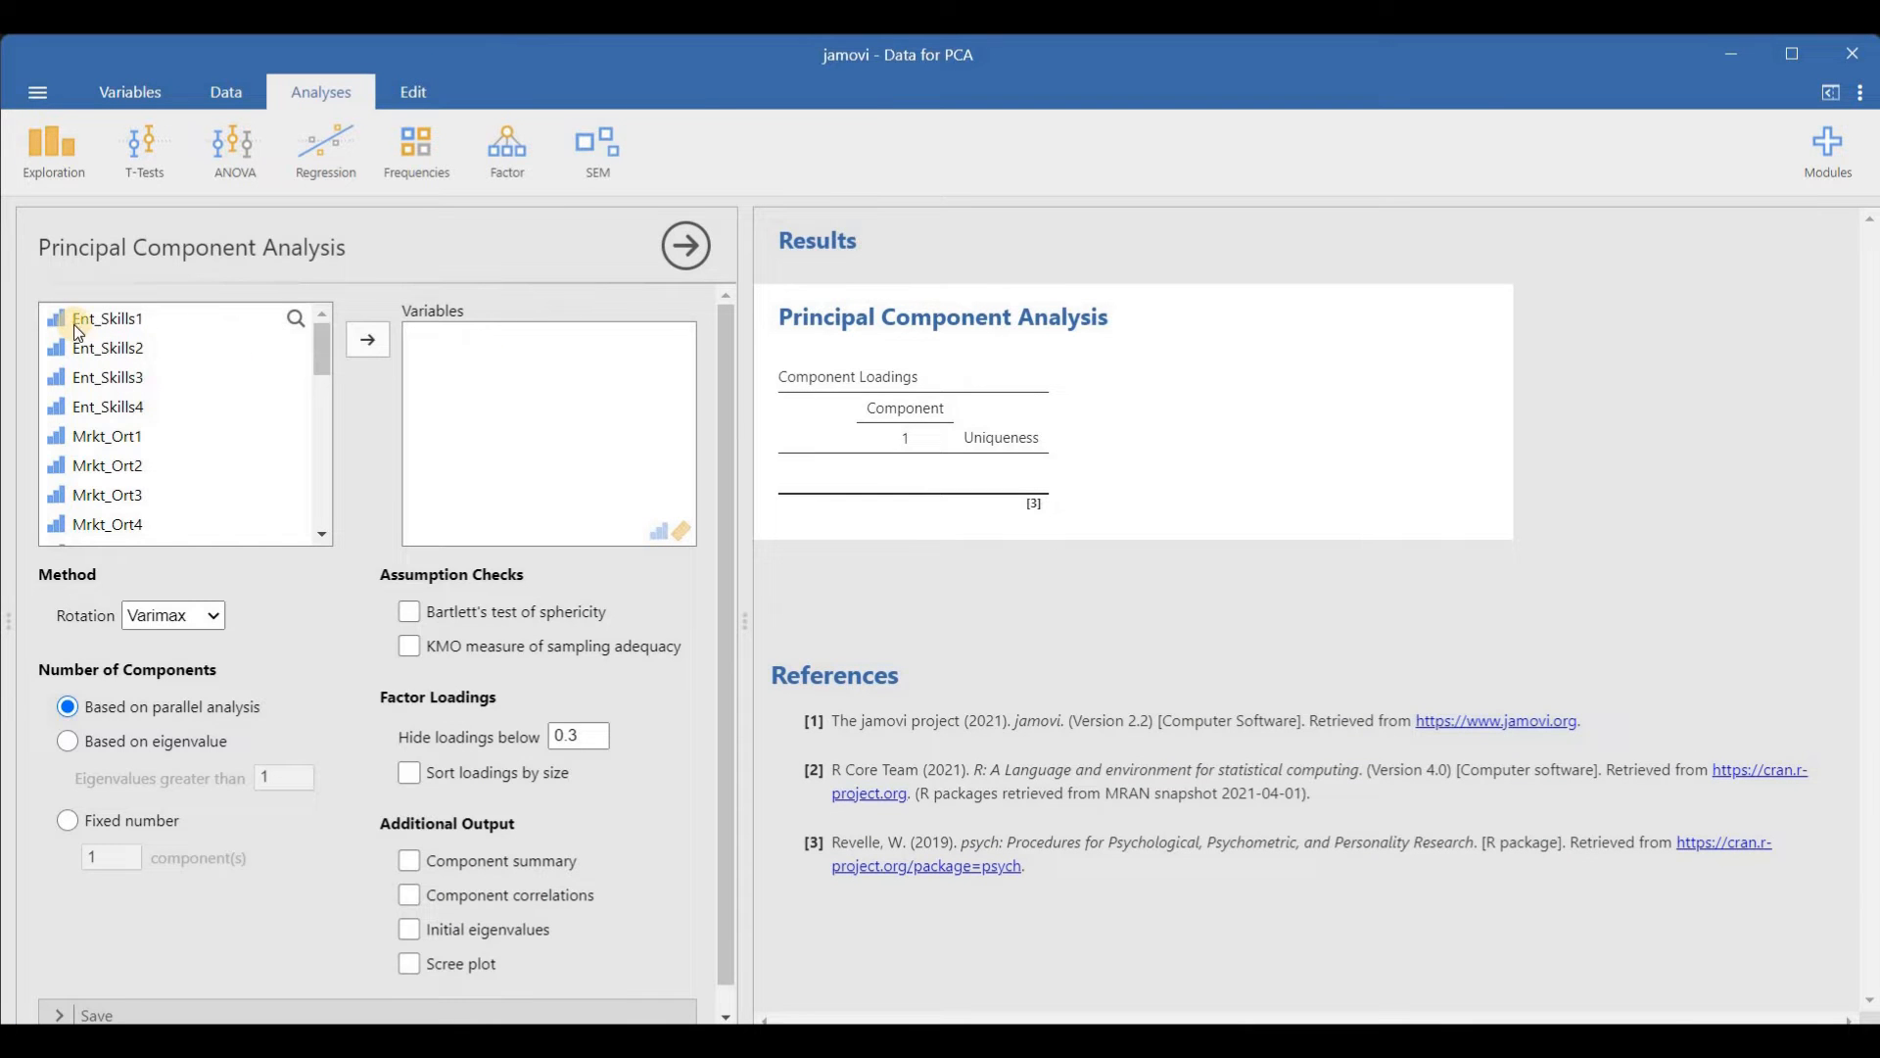
{"action": "left_click", "coordinate": [75, 325]}
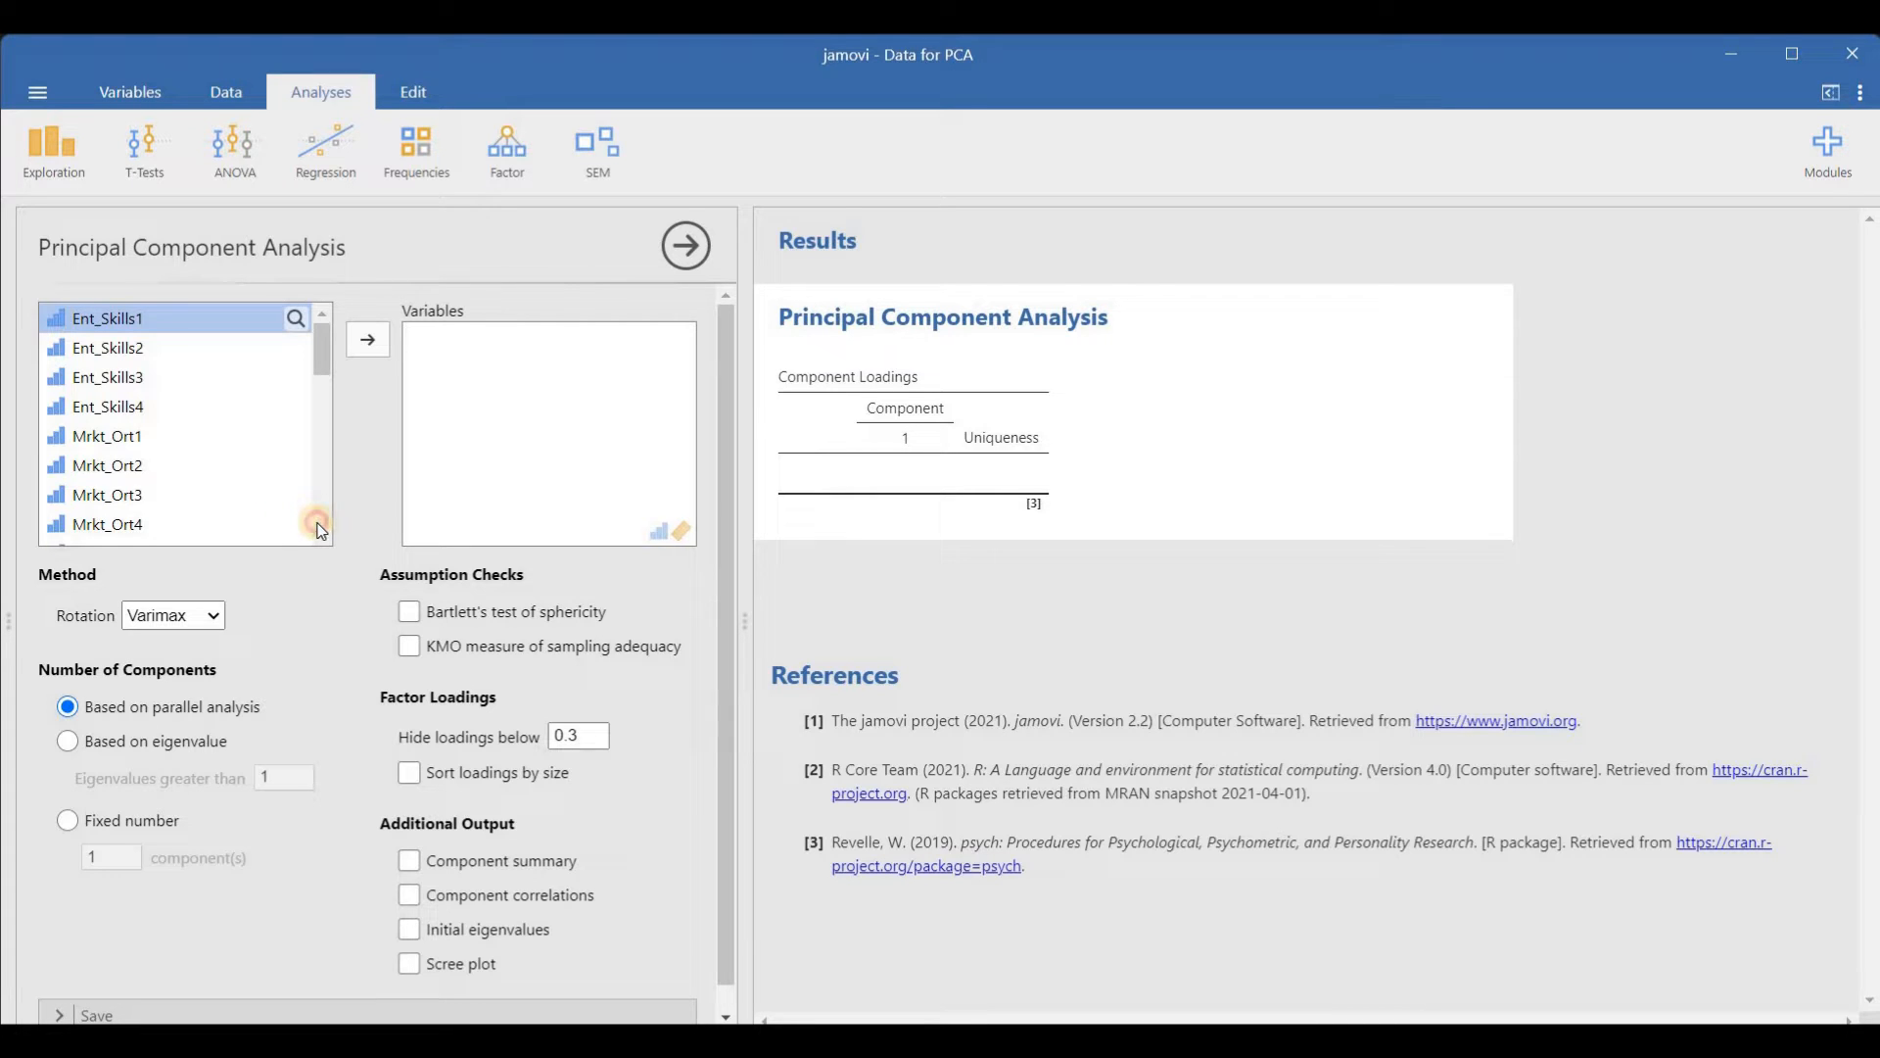
{"action": "scroll", "coordinate": [315, 519], "scroll_direction": "down", "scroll_amount": 10}
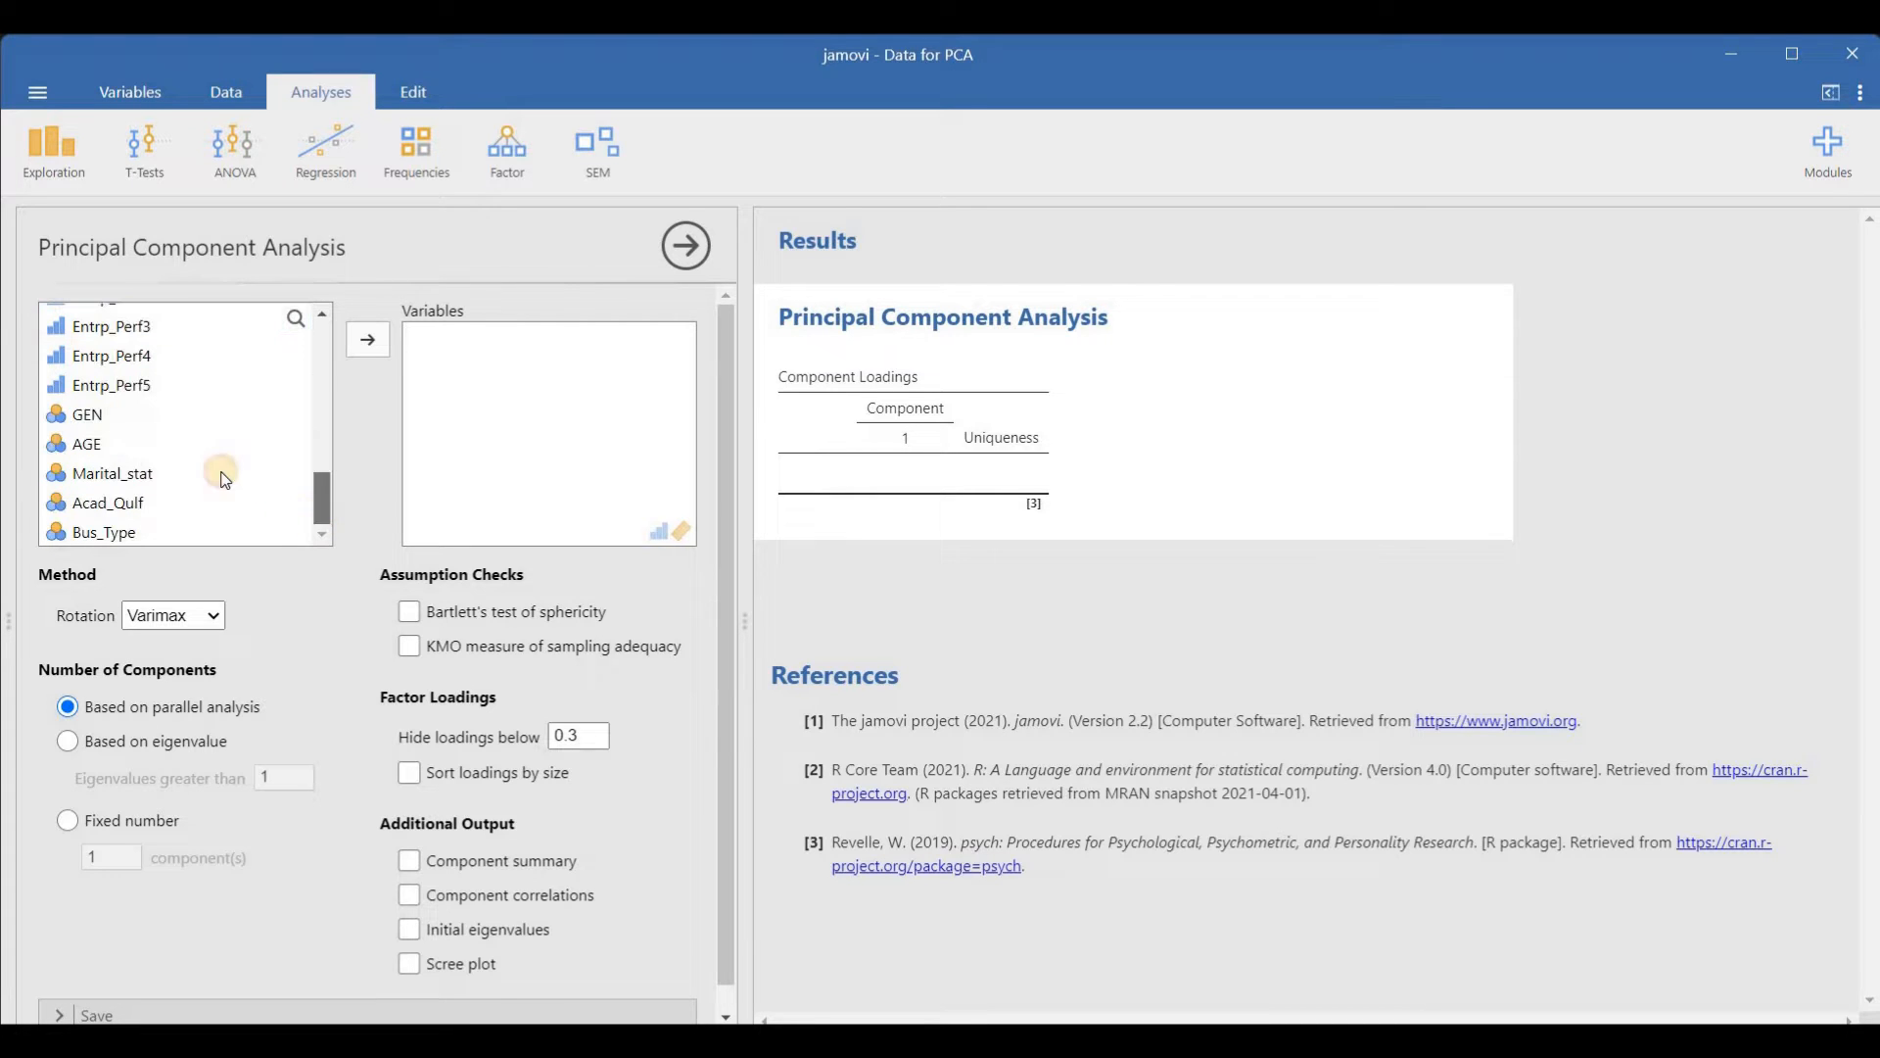
{"action": "left_click", "coordinate": [110, 386], "text": "shift"}
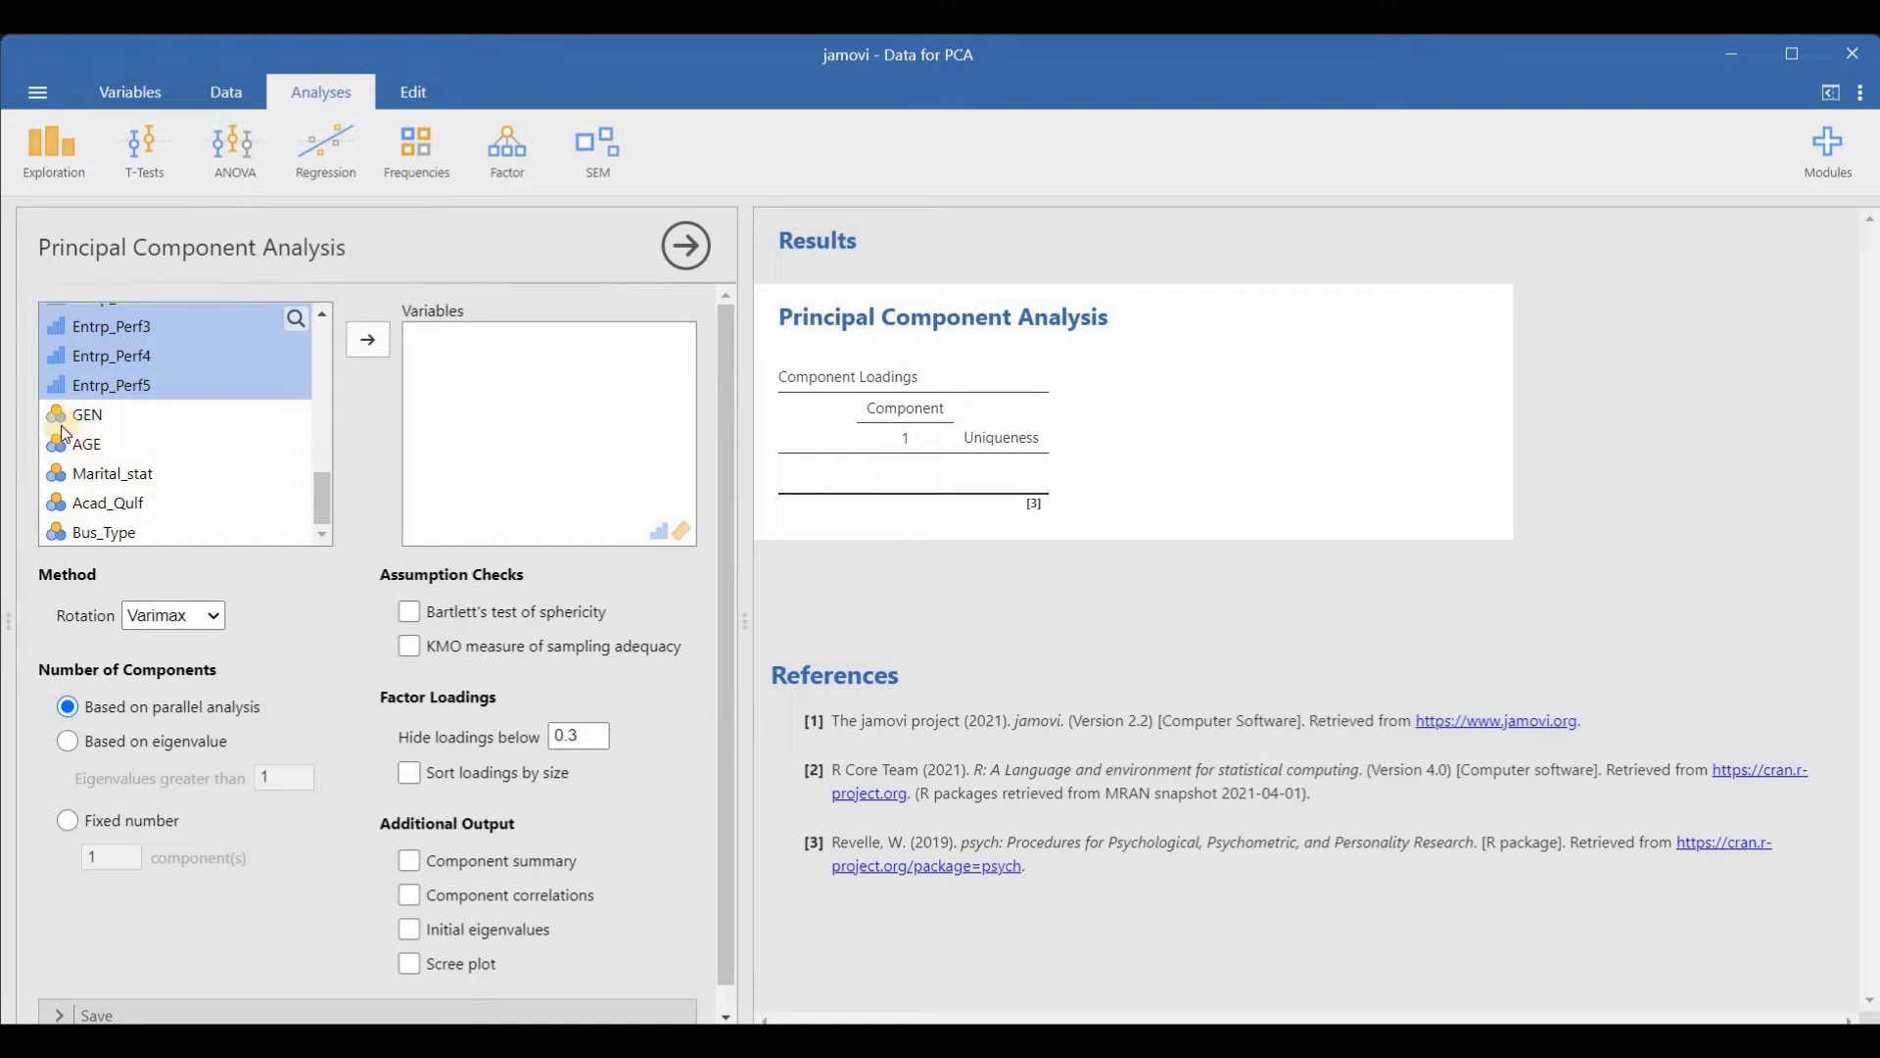
{"action": "left_click", "coordinate": [381, 342]}
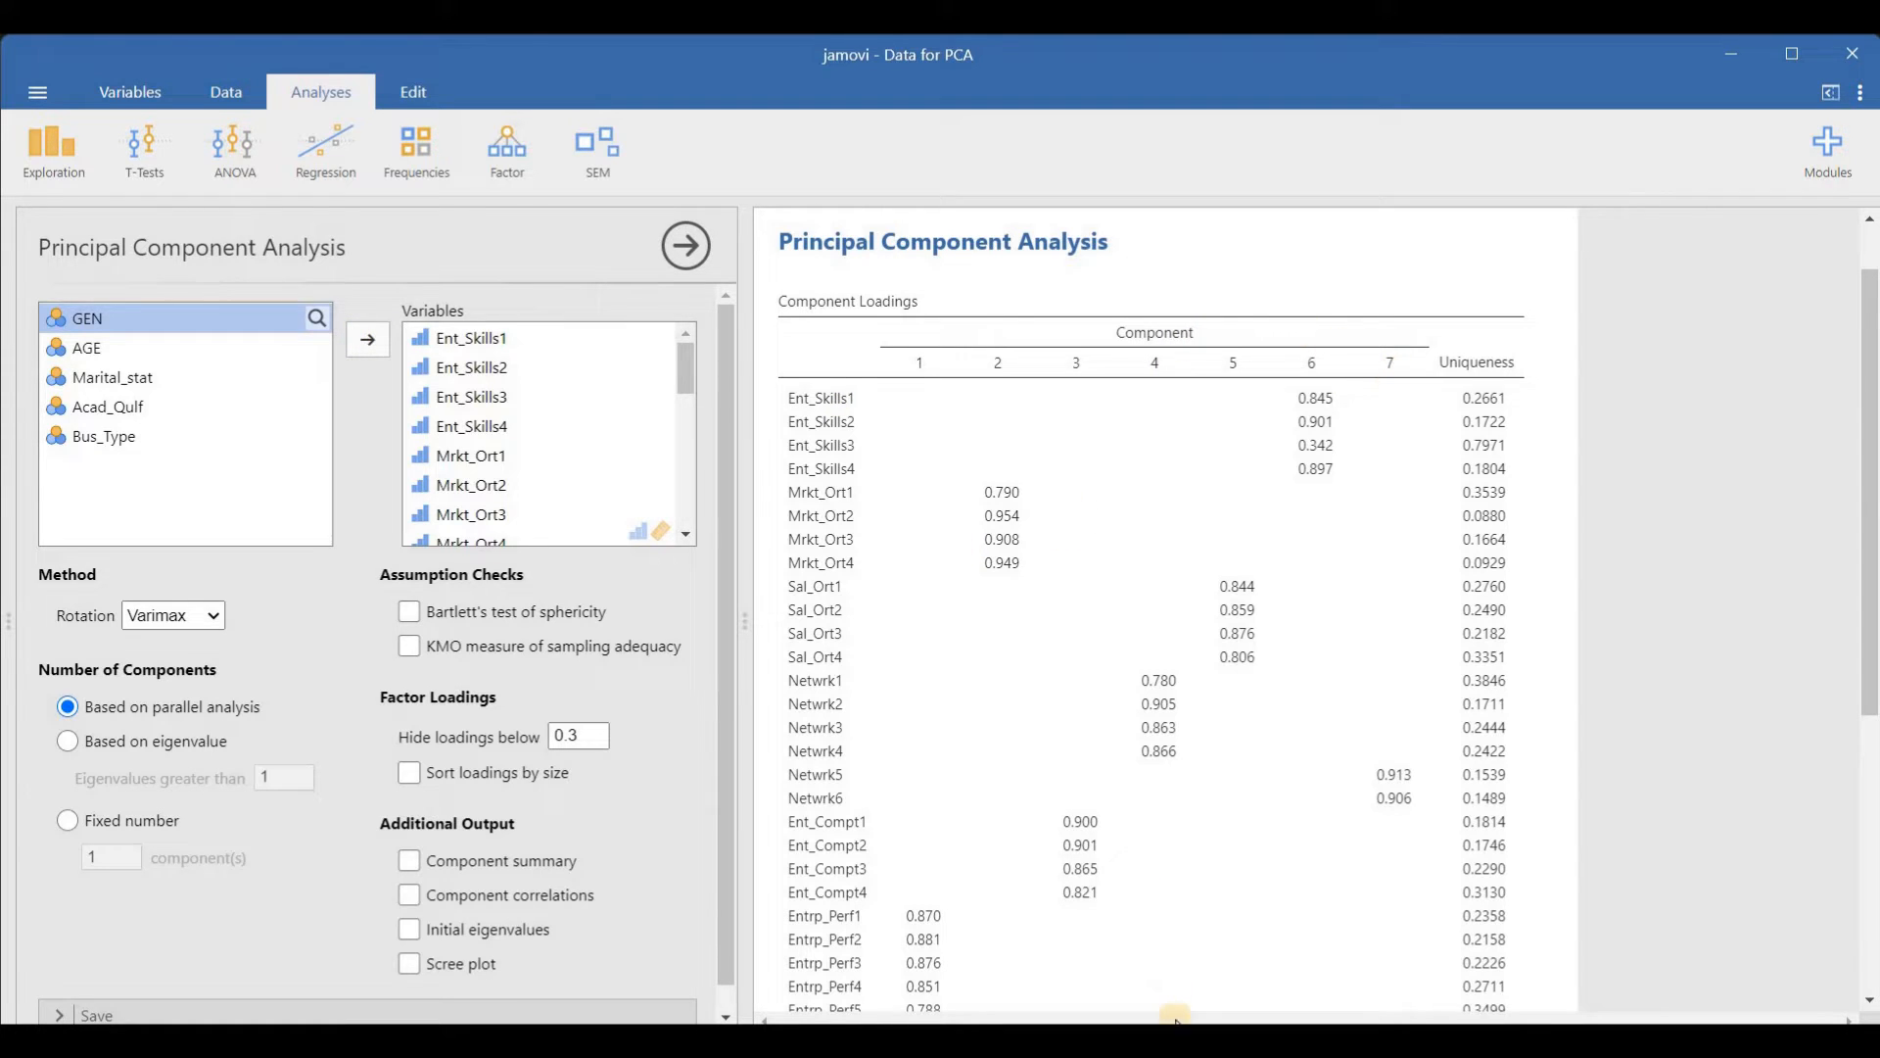
Review the rotation methods of the Principal Component Analysis and choose Varimax
{"action": "left_click", "coordinate": [1239, 1040]}
{"action": "left_click", "coordinate": [216, 619]}
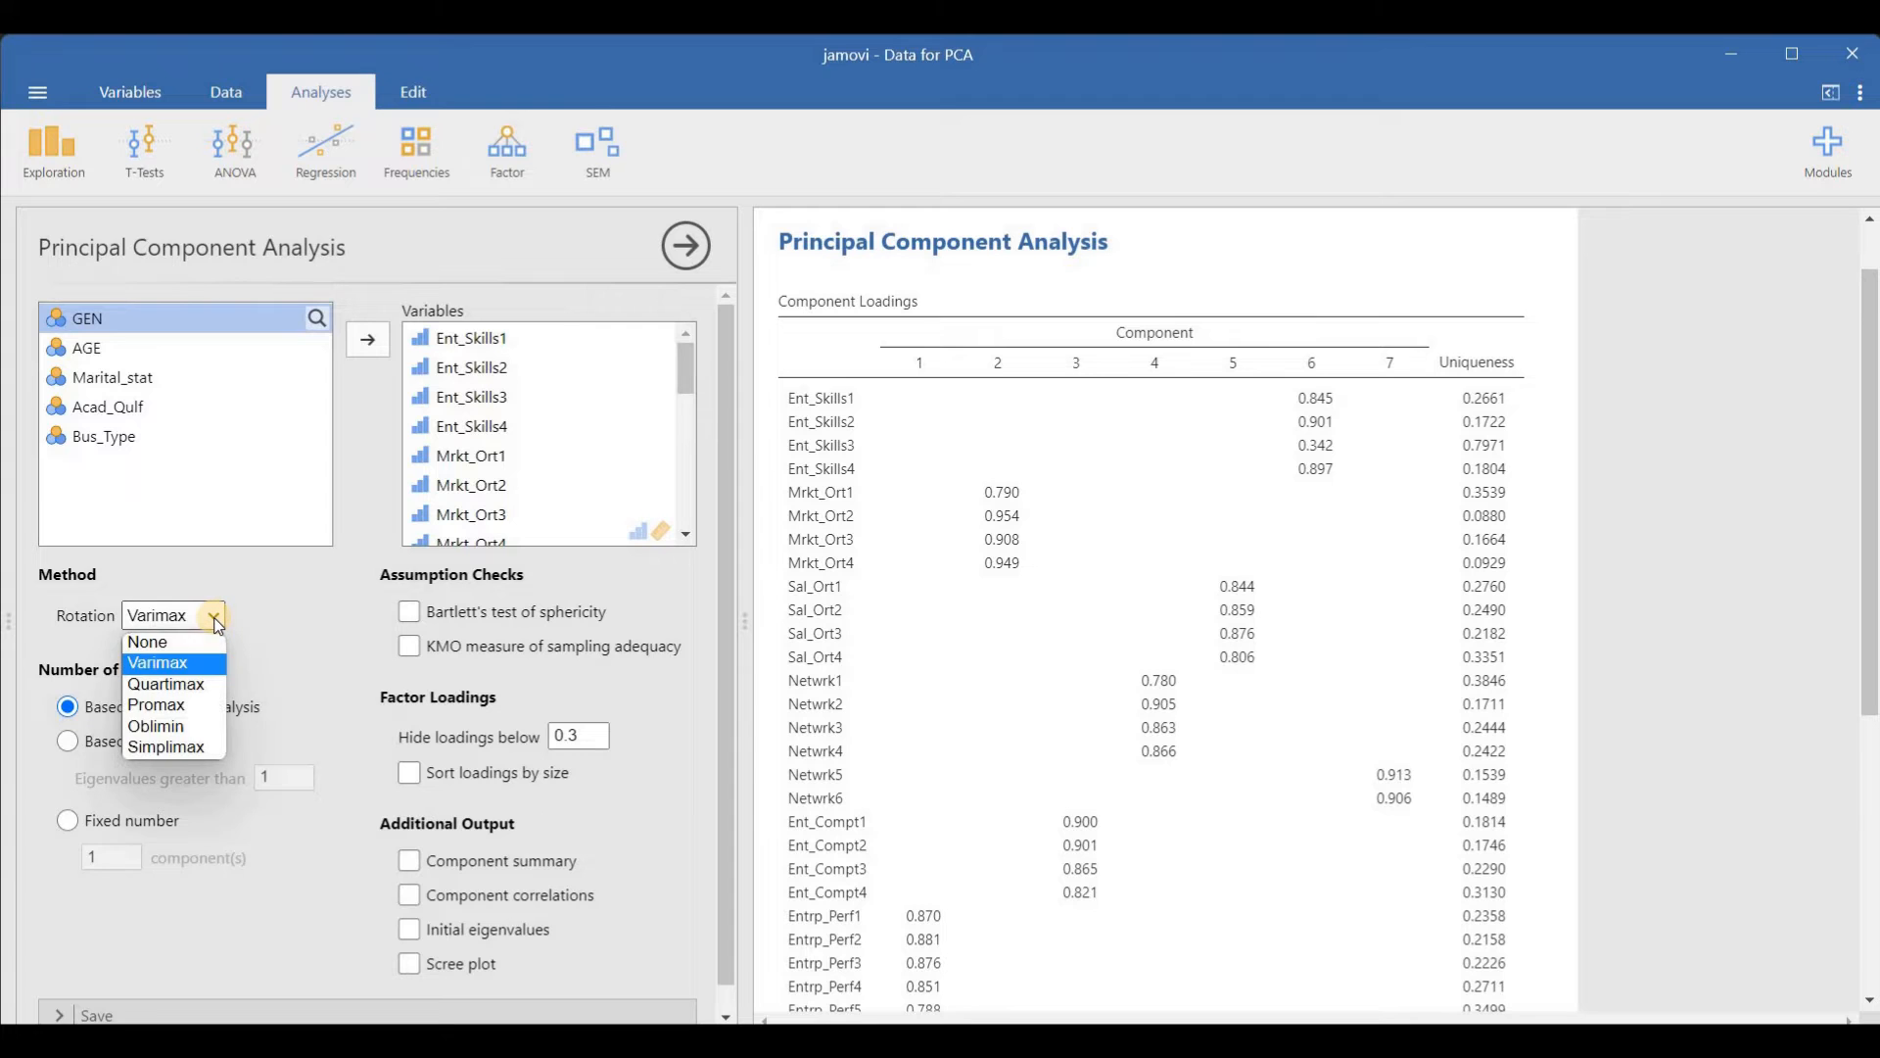
{"action": "left_click", "coordinate": [203, 669]}
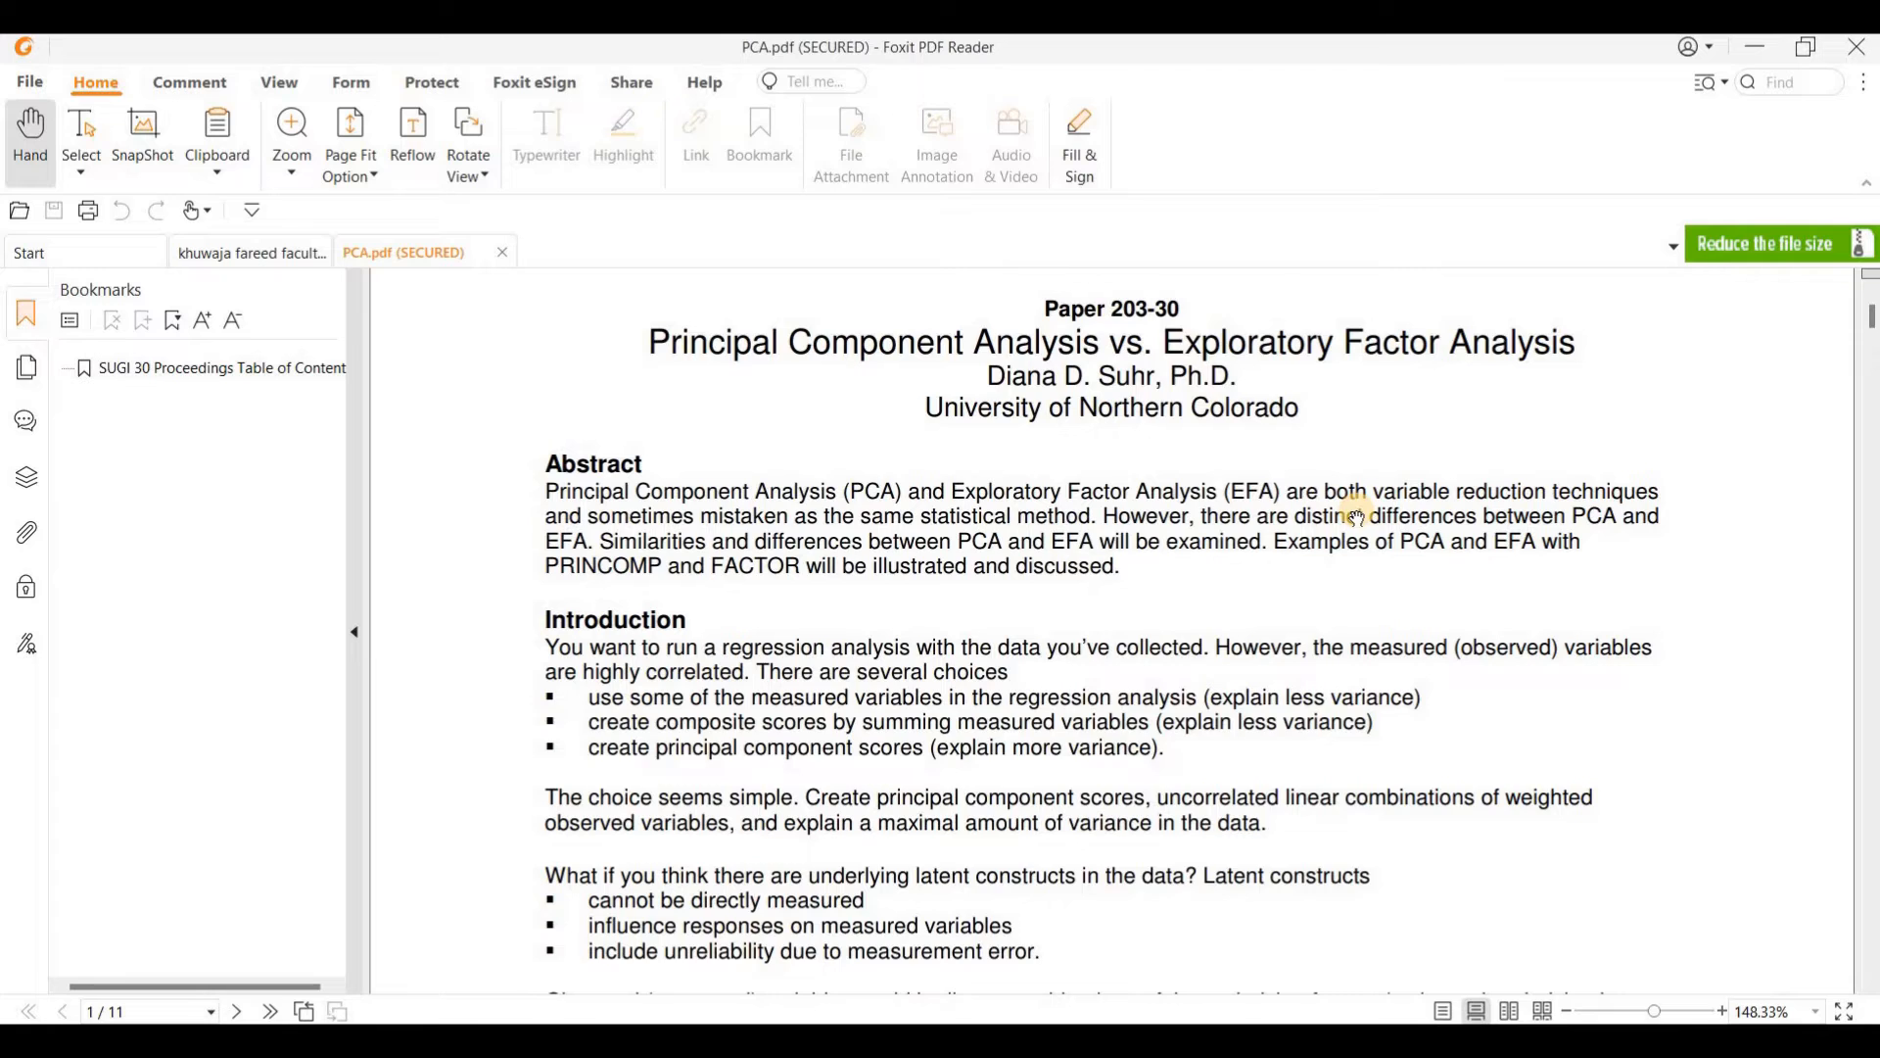
In PCA.pdf in Foxit PDF Reader, find the definitions of communality and eigenvalues and select each one for reading
{"action": "scroll", "coordinate": [1356, 517], "scroll_direction": "down", "scroll_amount": 1}
{"action": "scroll", "coordinate": [1356, 517], "scroll_direction": "down", "scroll_amount": 10}
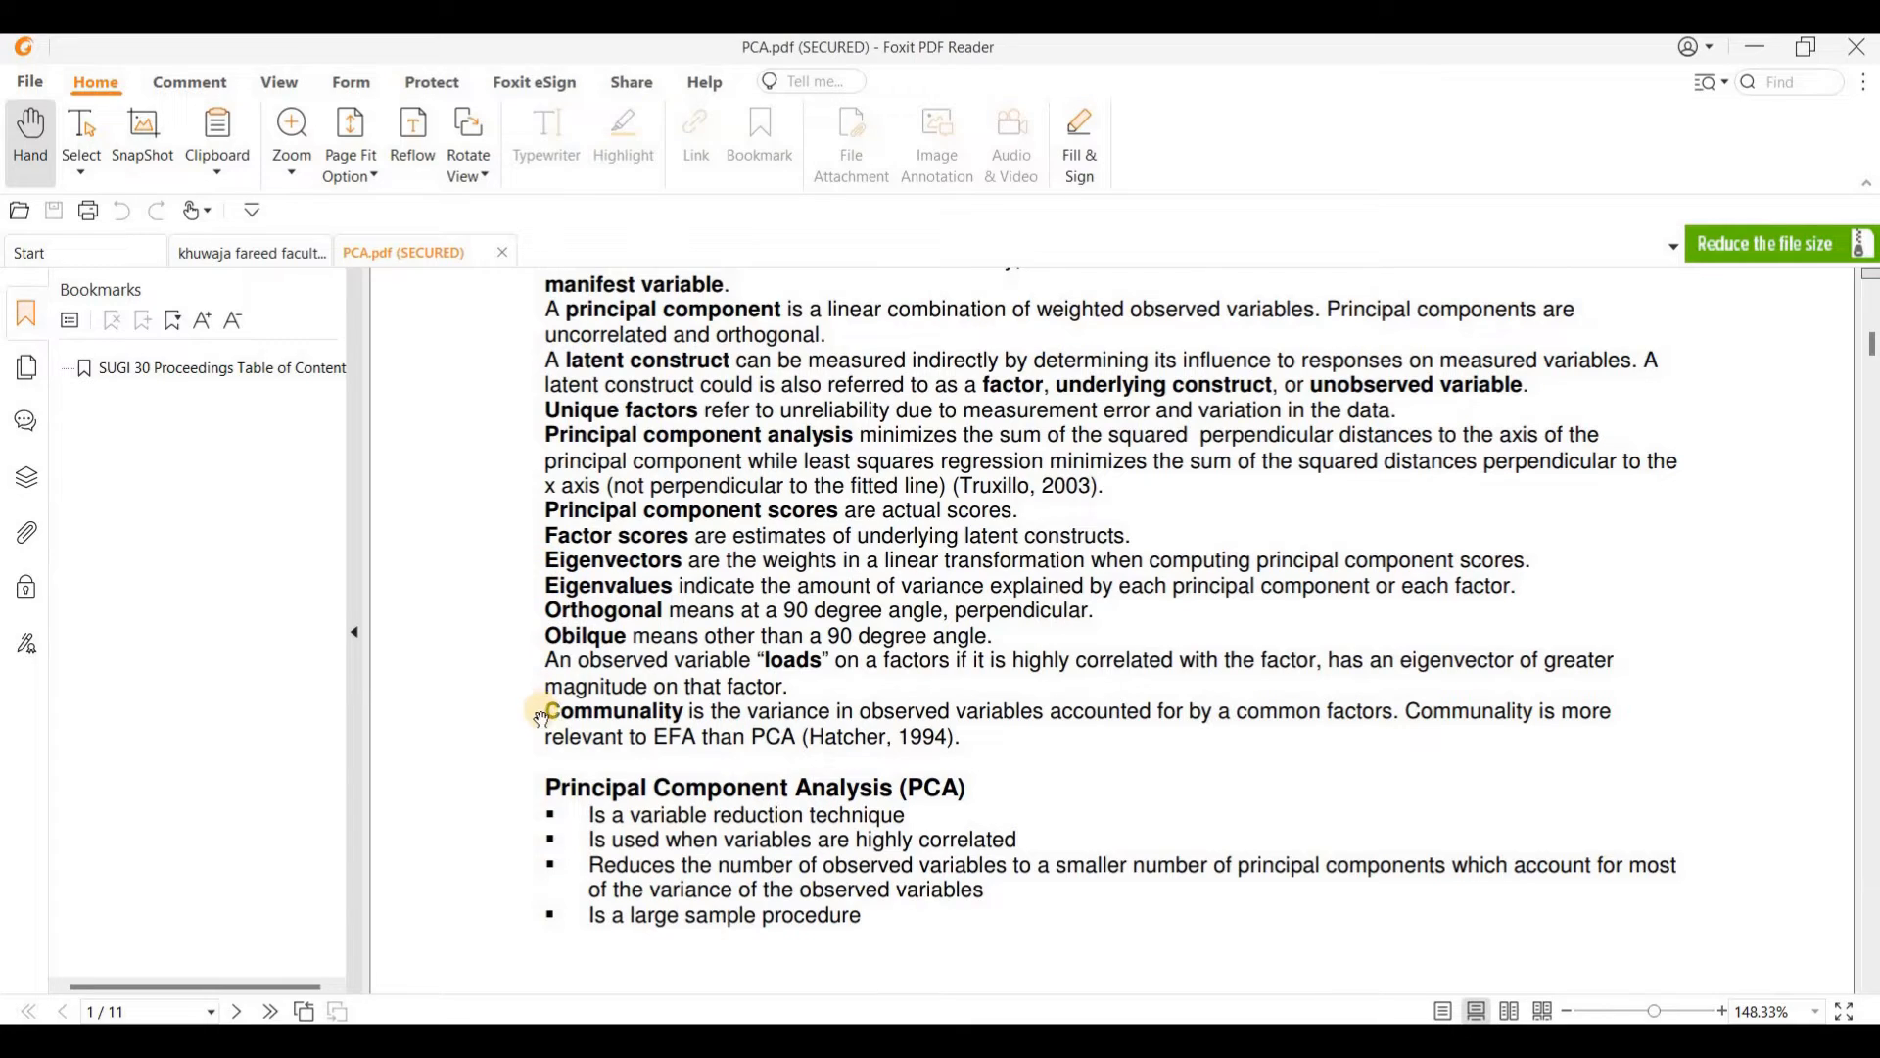
{"action": "triple_click", "coordinate": [822, 727]}
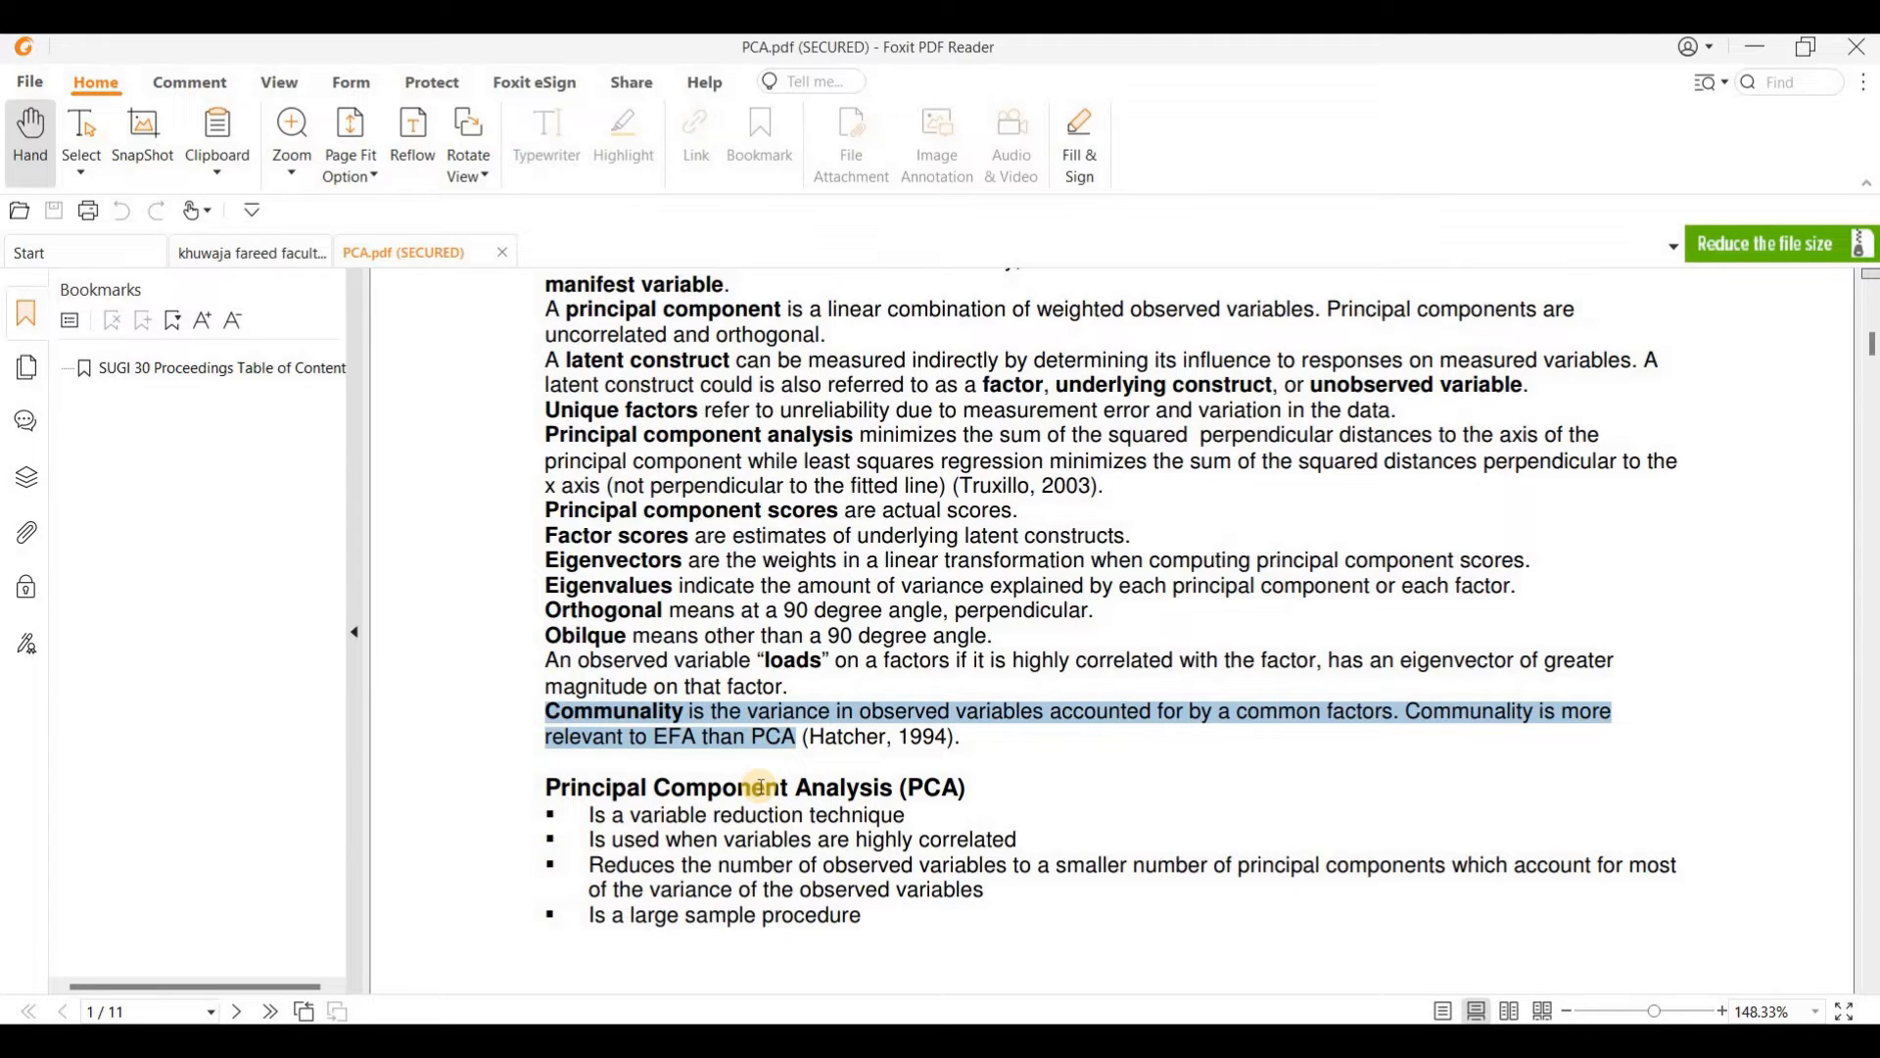
{"action": "left_click", "coordinate": [1011, 746]}
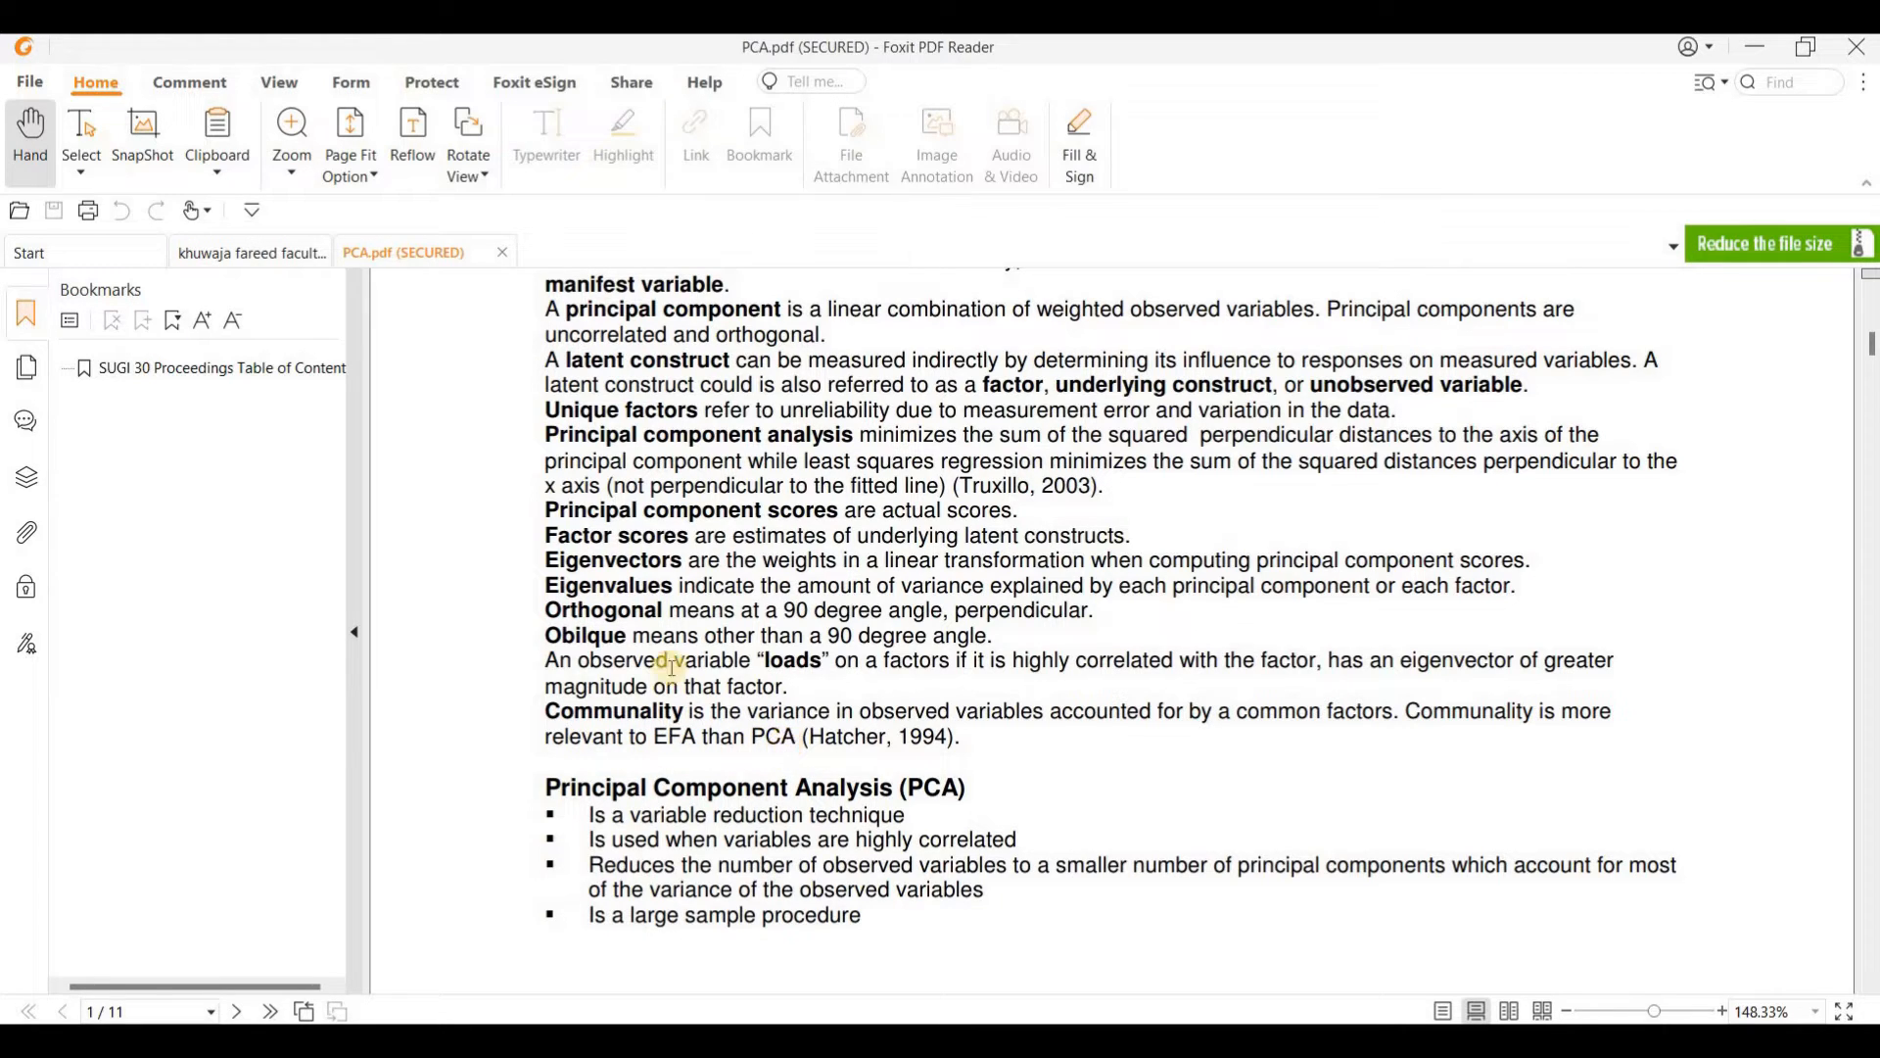
{"action": "left_click_drag", "start_coordinate": [545, 584], "coordinate": [1508, 594]}
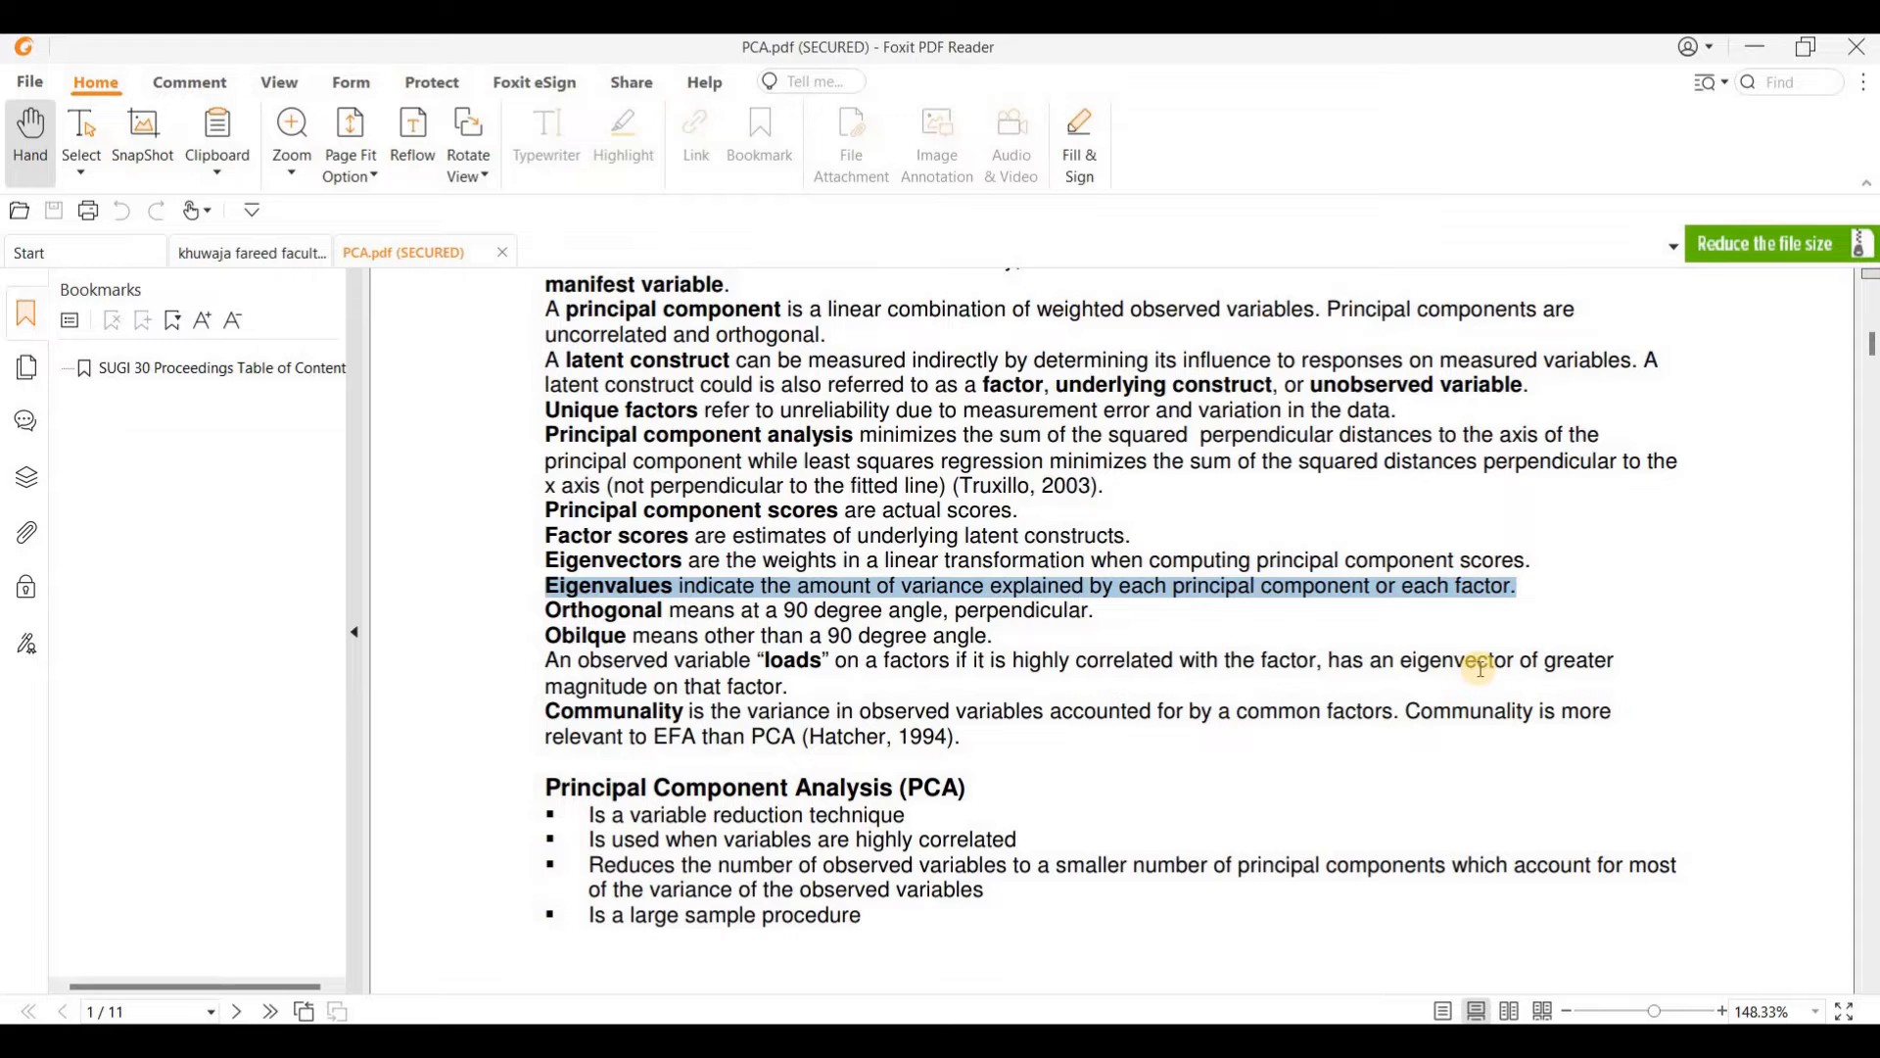
{"action": "left_click", "coordinate": [1655, 701]}
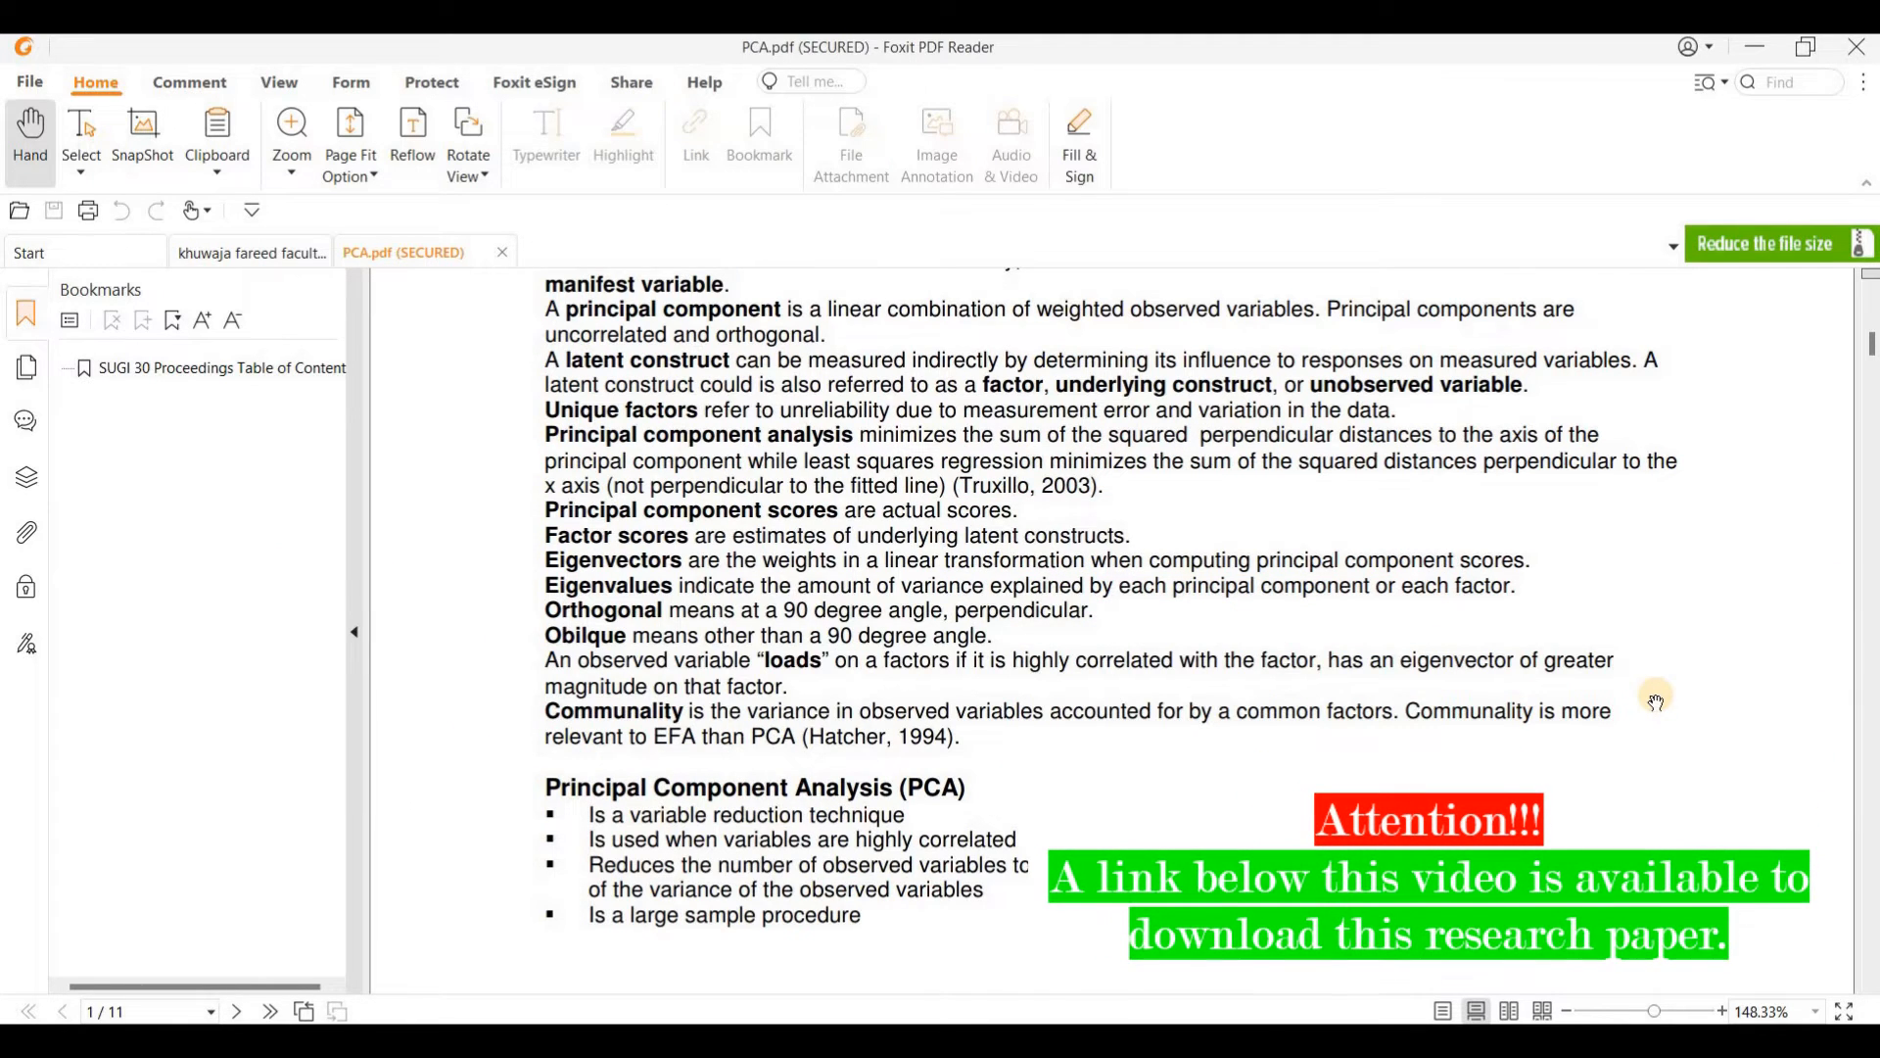
Examine the bullet points on page 1 describing Principal Component Analysis, selecting text from them while reading
{"action": "scroll", "coordinate": [1654, 702], "scroll_direction": "down", "scroll_amount": 8}
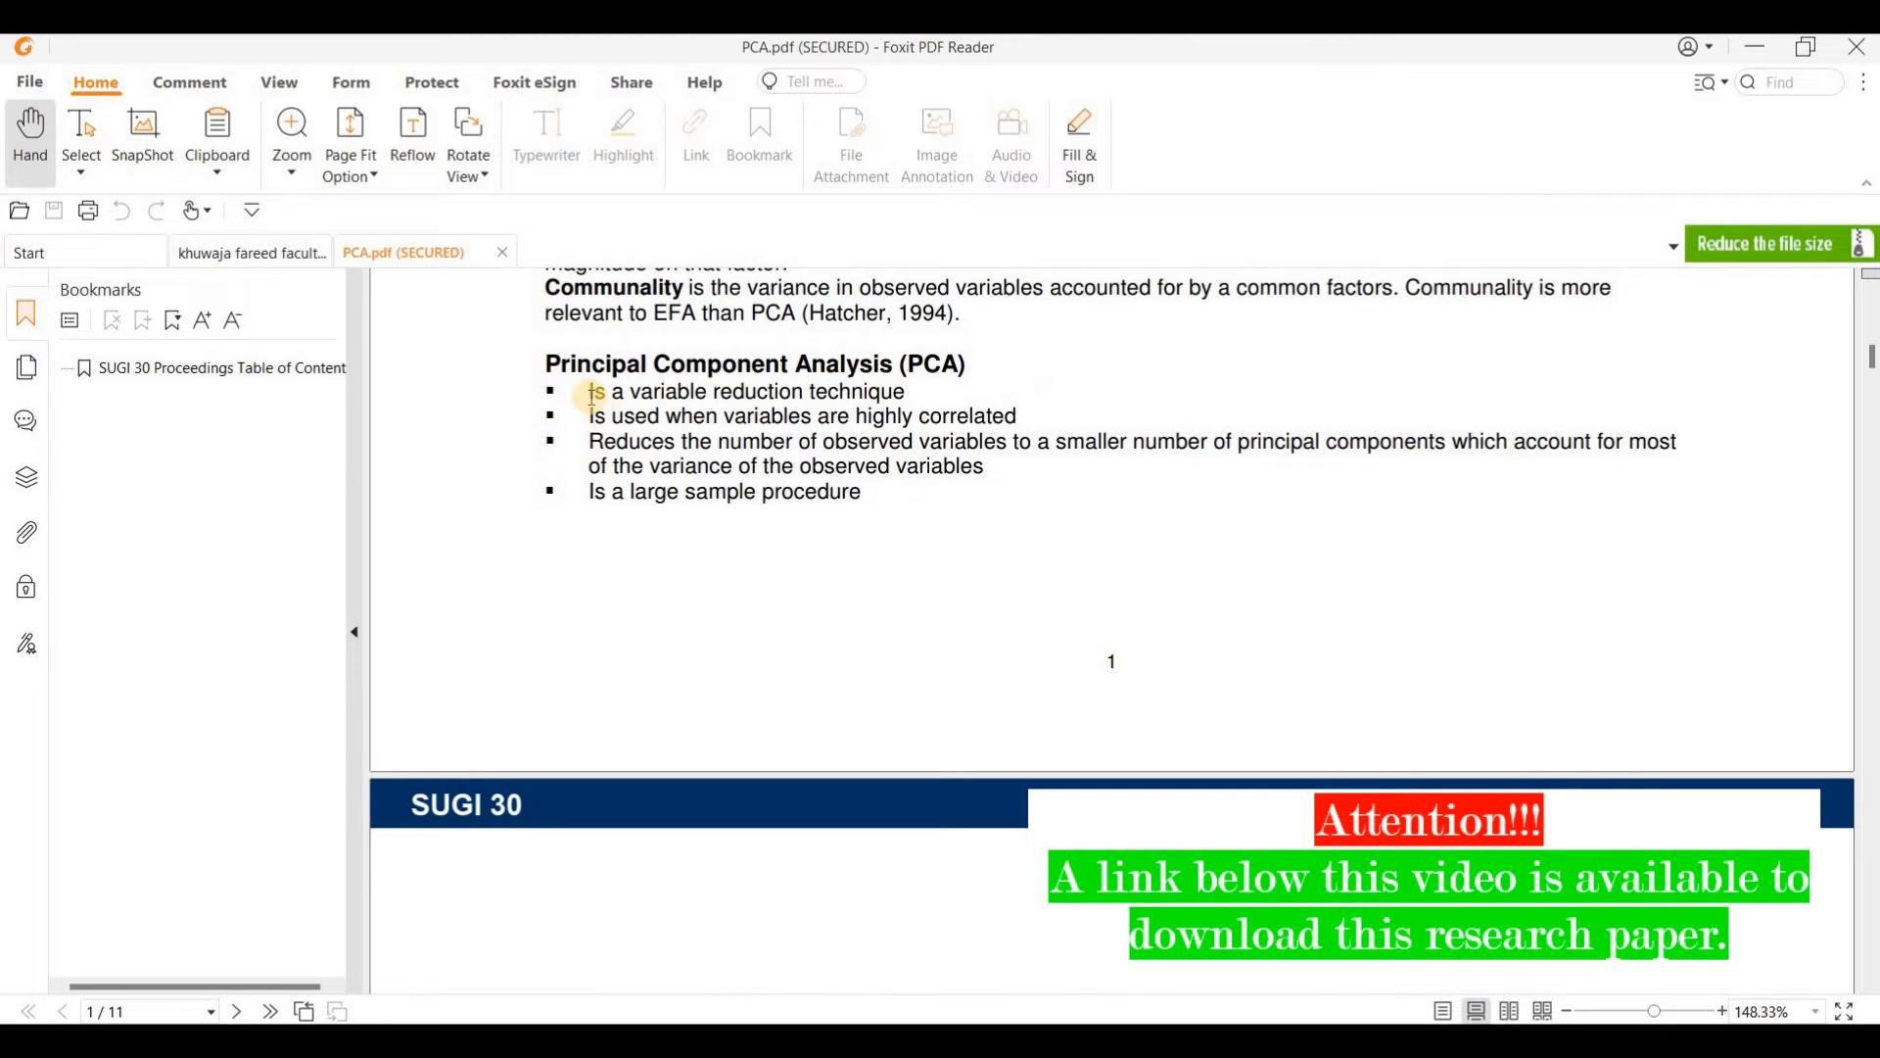
{"action": "mouse_move", "coordinate": [591, 395]}
{"action": "left_mouse_down"}
{"action": "mouse_move", "coordinate": [734, 420]}
{"action": "mouse_move", "coordinate": [931, 370]}
{"action": "mouse_move", "coordinate": [903, 390]}
{"action": "mouse_move", "coordinate": [566, 428]}
{"action": "mouse_move", "coordinate": [589, 418]}
{"action": "left_mouse_up"}
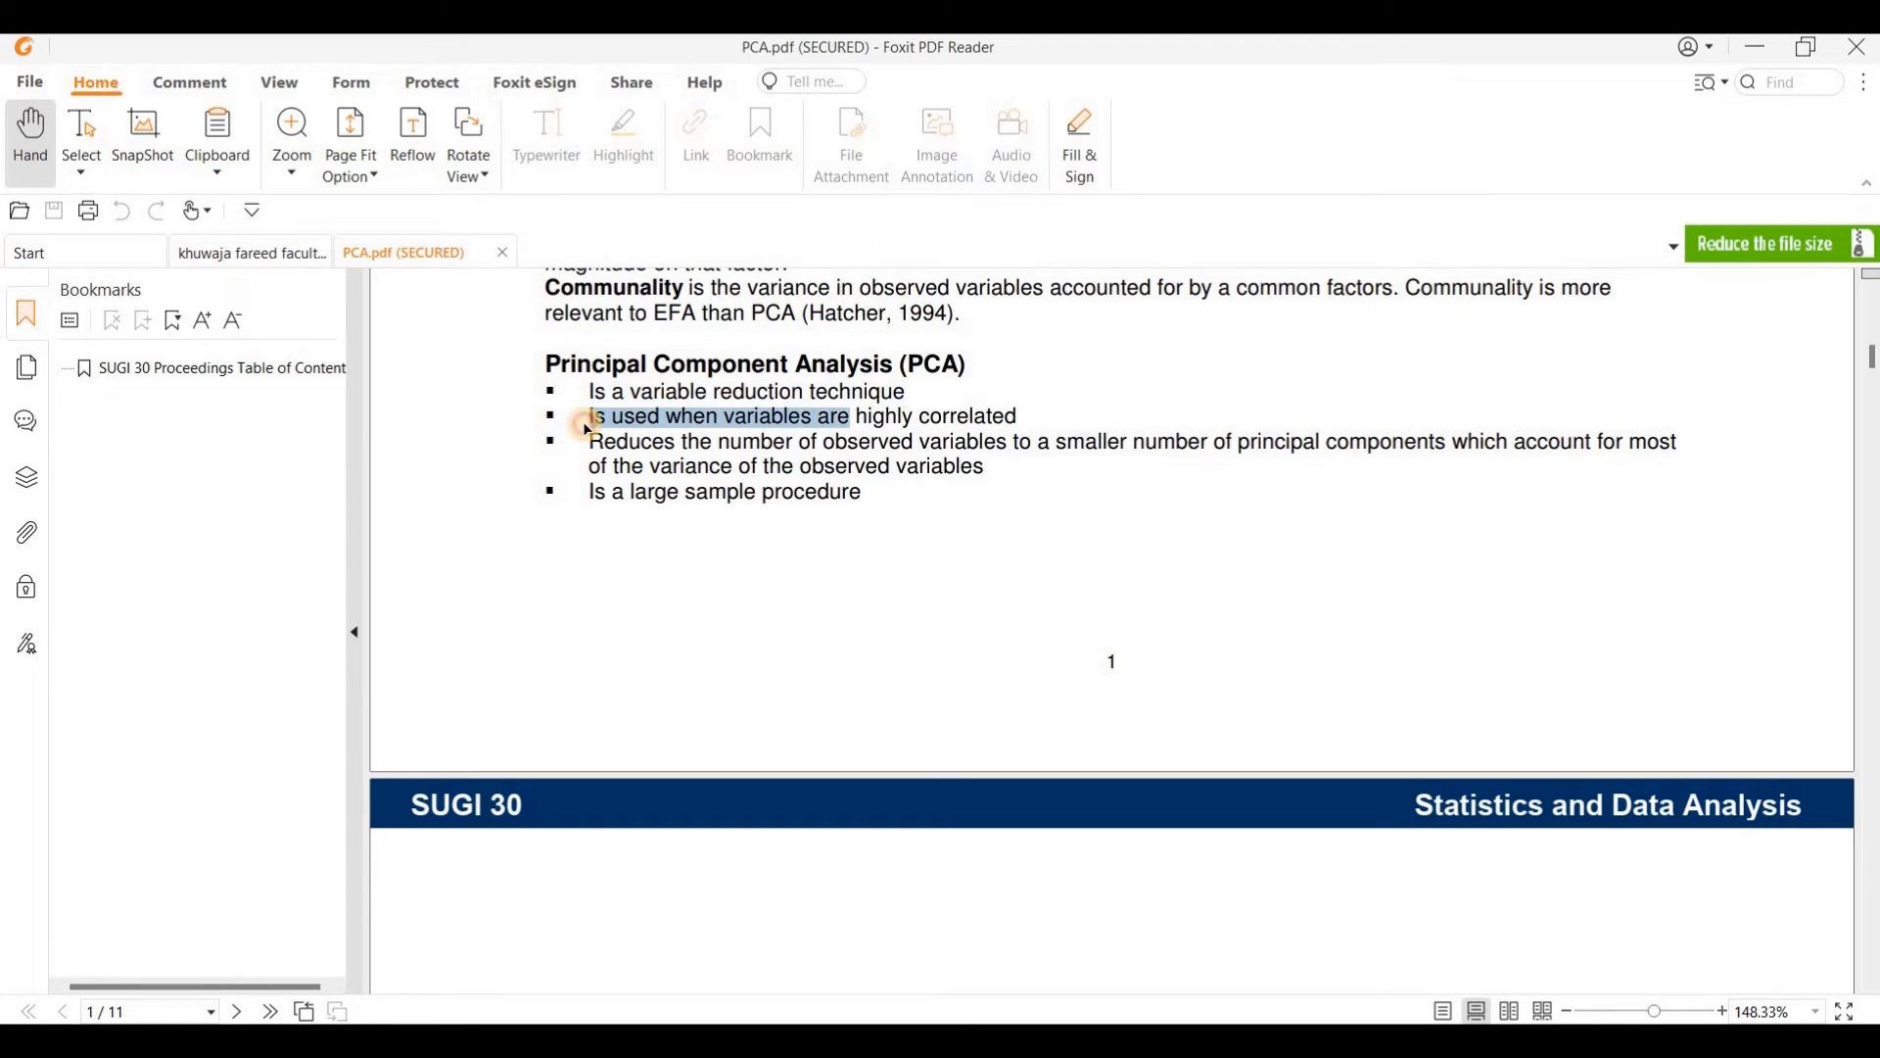
{"action": "left_click", "coordinate": [714, 502]}
{"action": "left_click_drag", "start_coordinate": [590, 431], "coordinate": [1001, 448]}
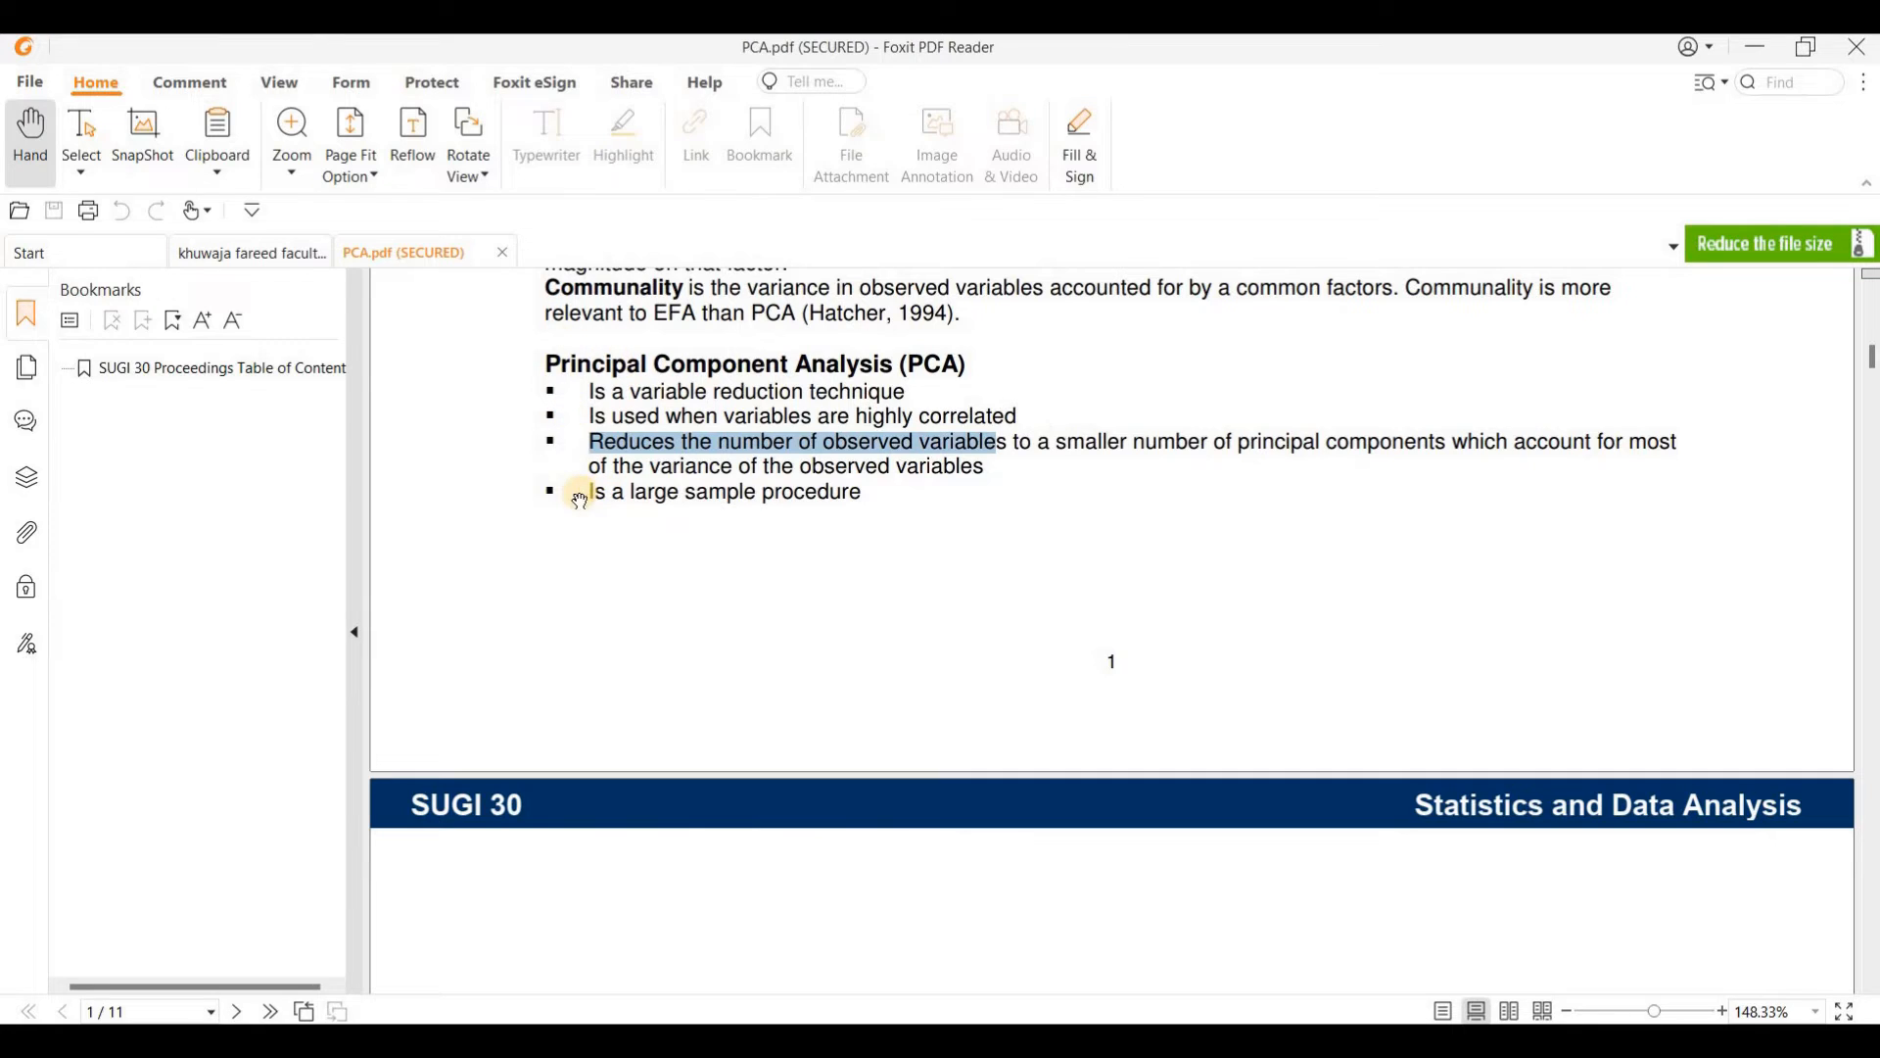
{"action": "left_click_drag", "start_coordinate": [588, 491], "coordinate": [862, 490]}
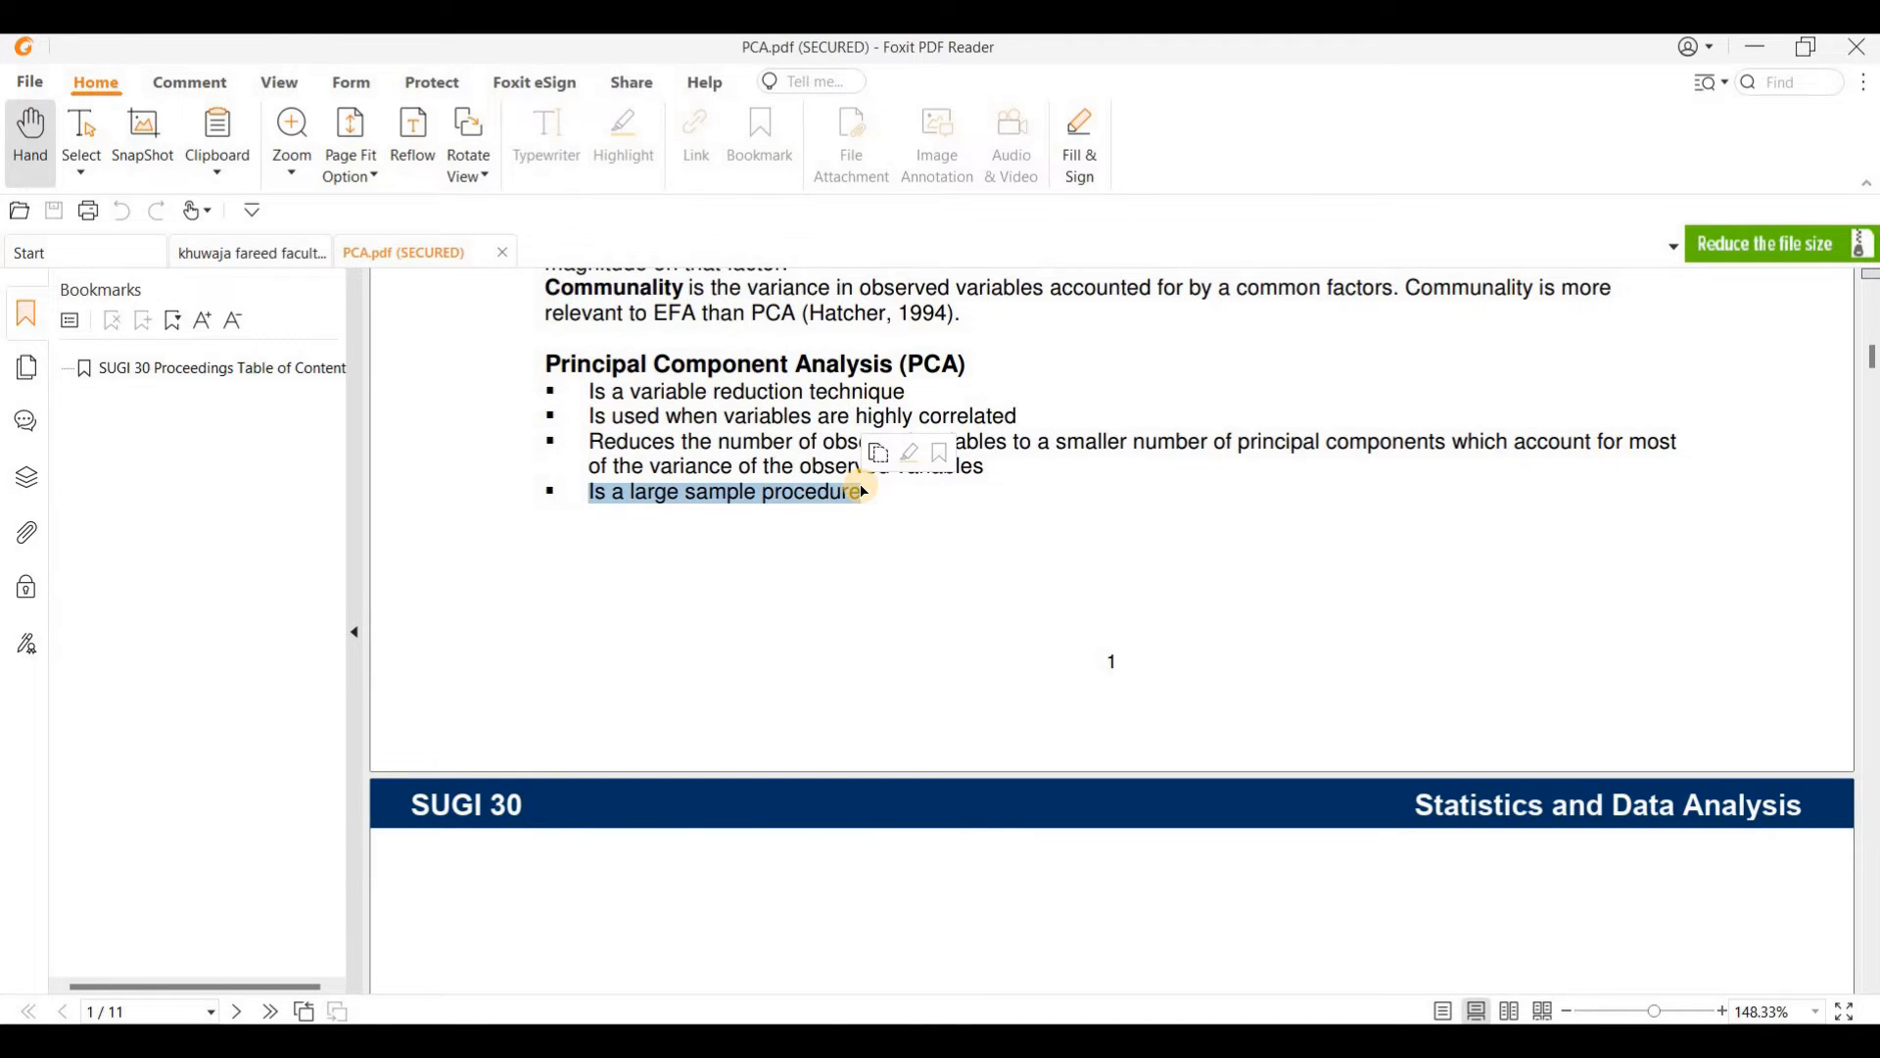
{"action": "left_click", "coordinate": [923, 529]}
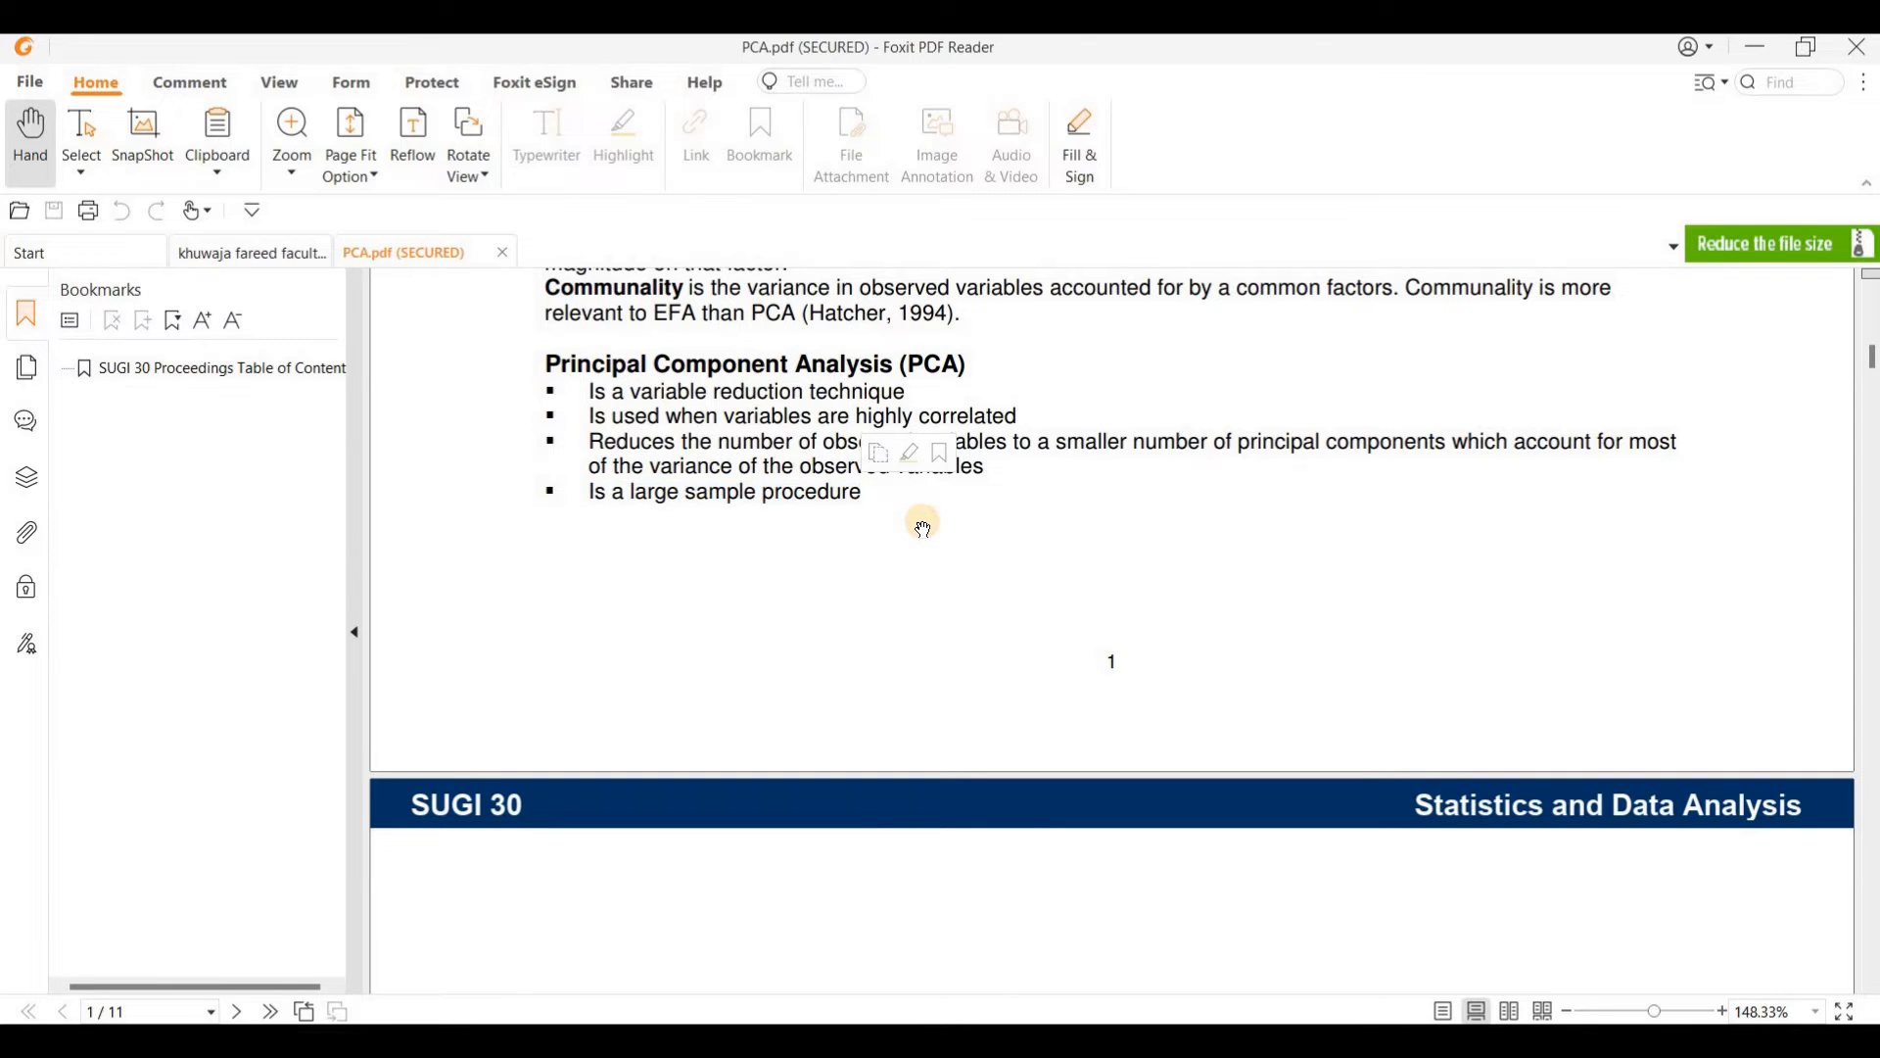
Read the Exploratory Factor Analysis section on page 2, selecting its first bullet about identifying latent constructs
{"action": "scroll", "coordinate": [924, 529], "scroll_direction": "down", "scroll_amount": 10}
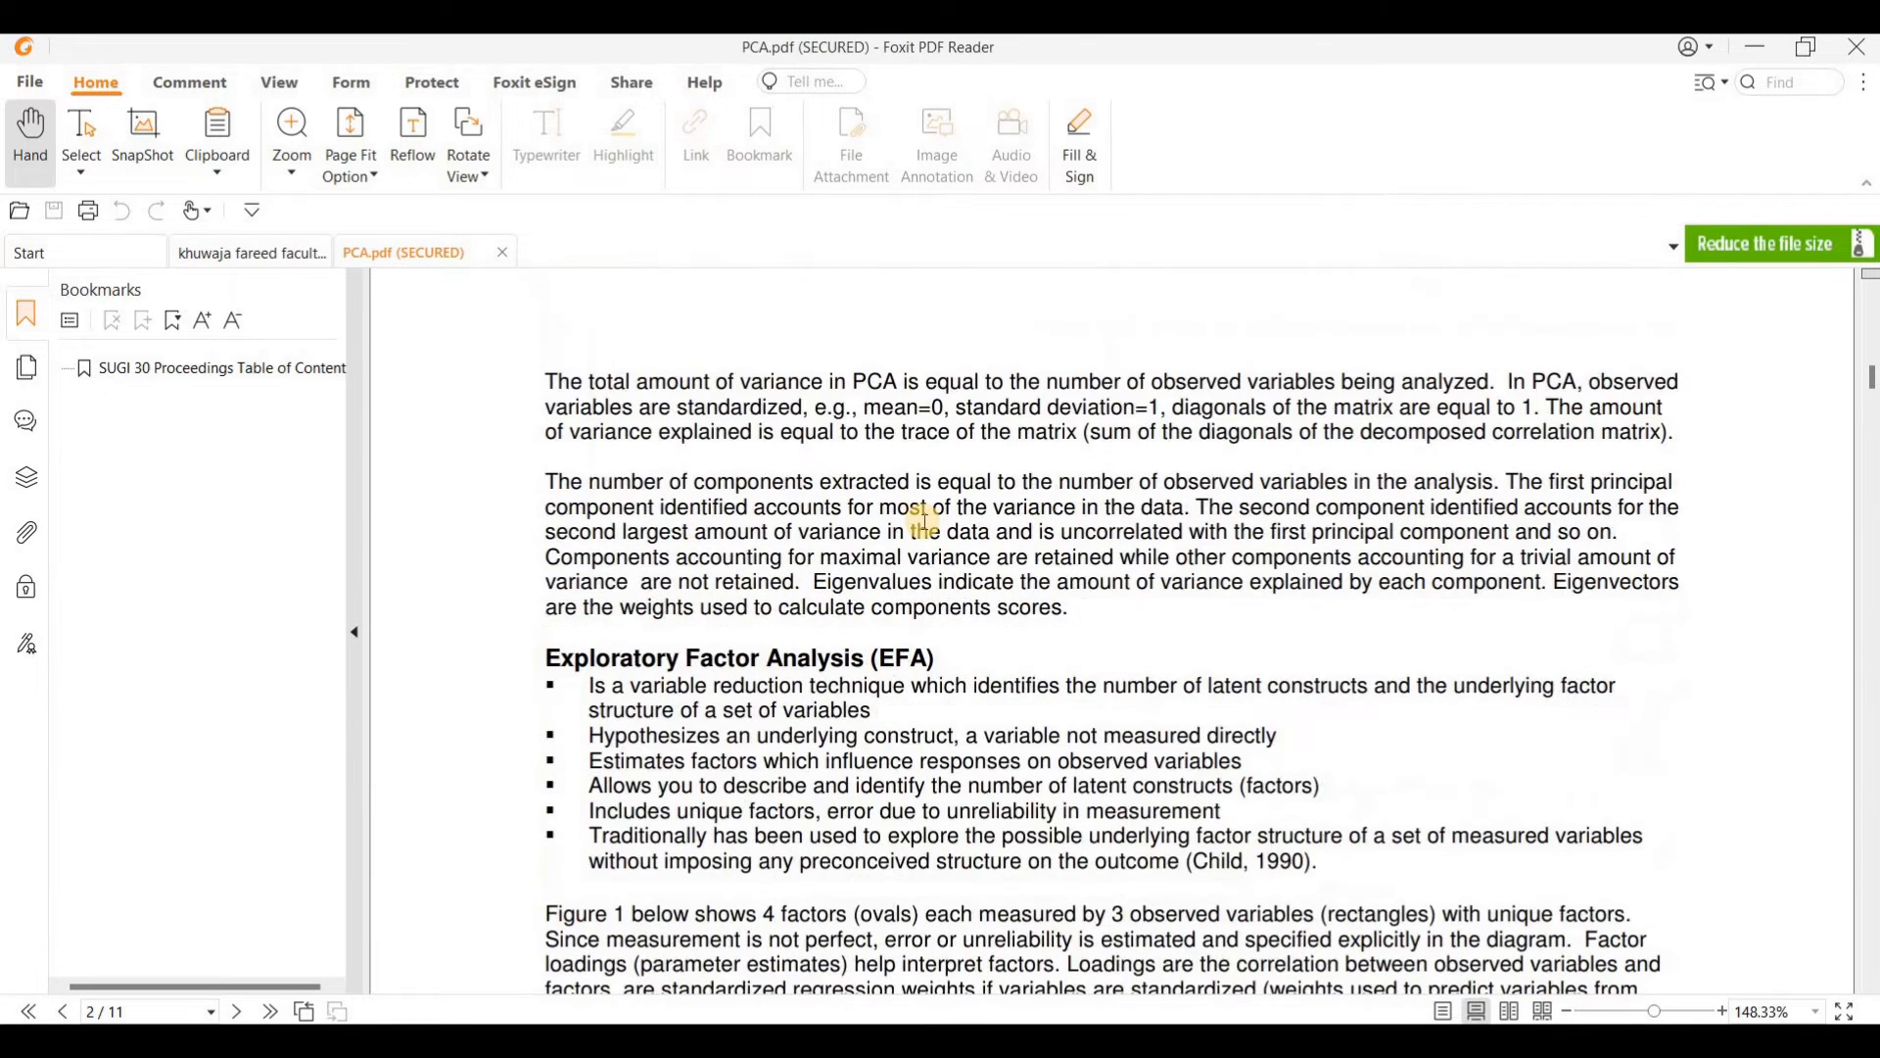
{"action": "scroll", "coordinate": [923, 521], "scroll_direction": "down", "scroll_amount": 3}
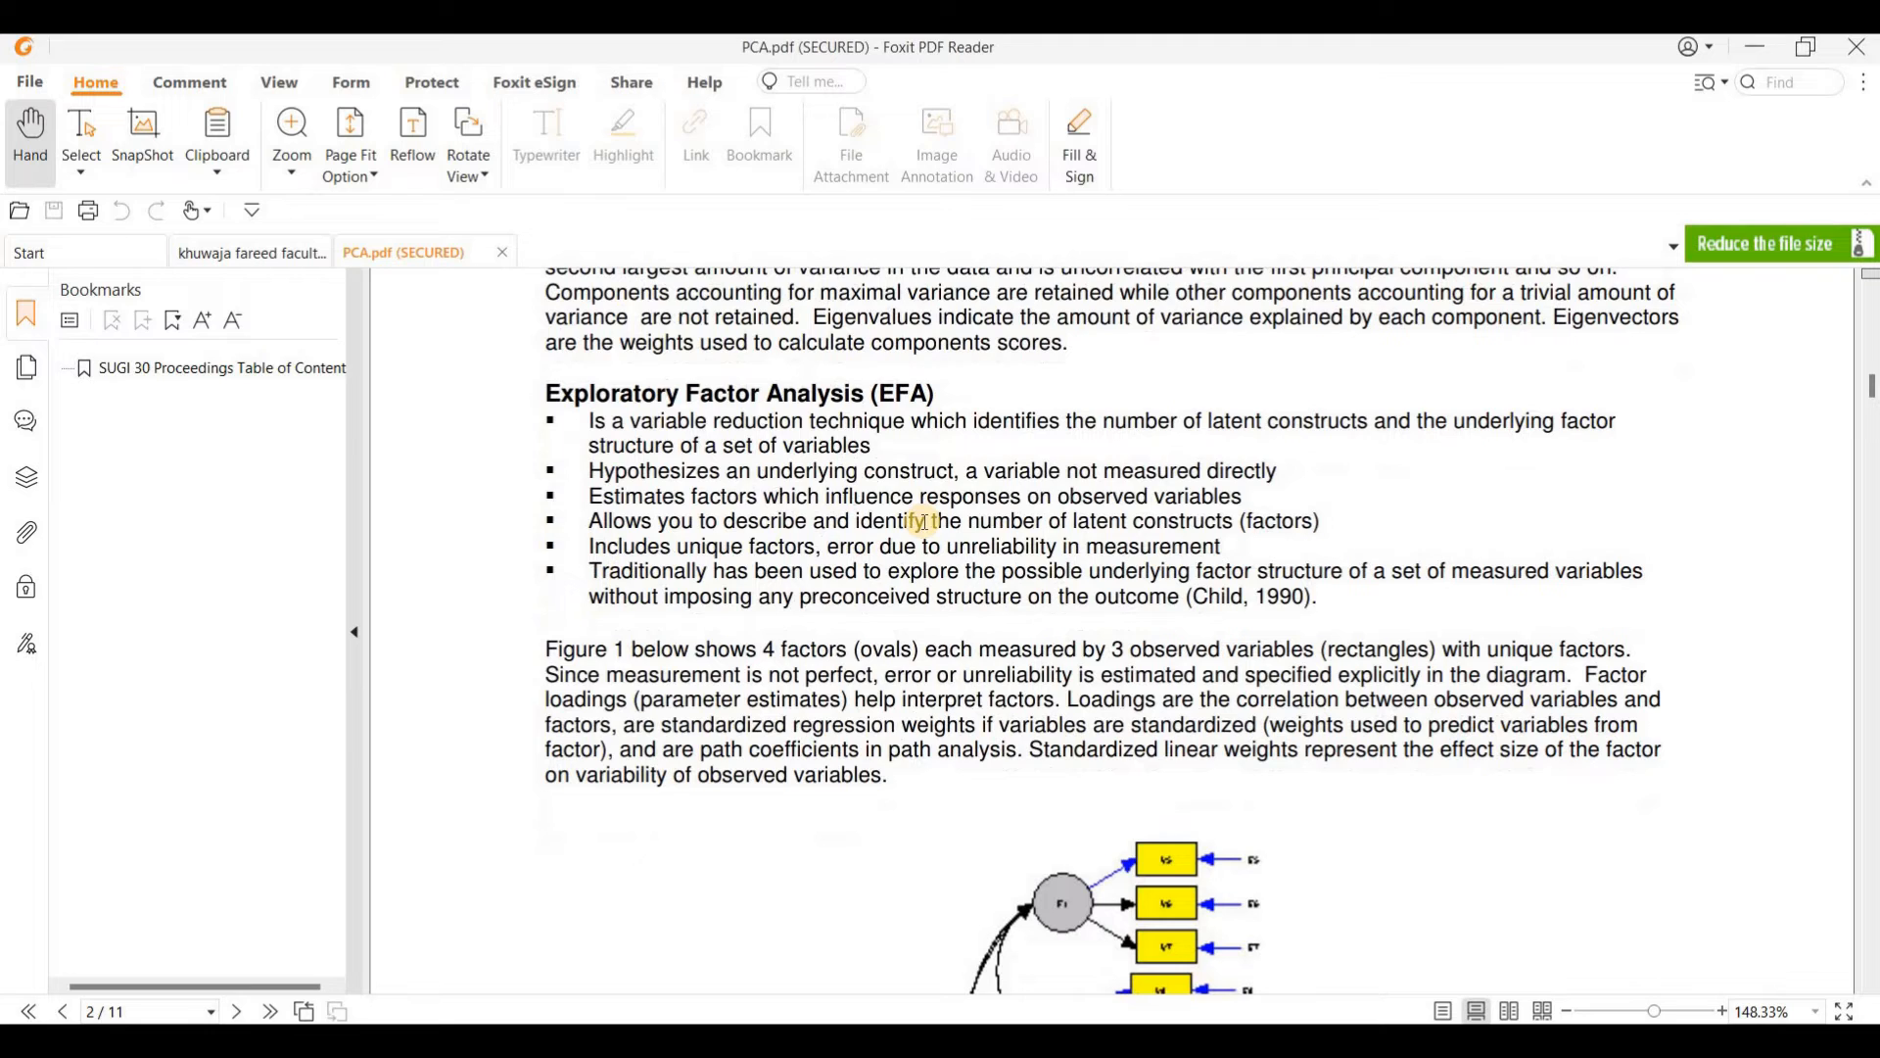
{"action": "left_click_drag", "start_coordinate": [588, 421], "coordinate": [881, 449]}
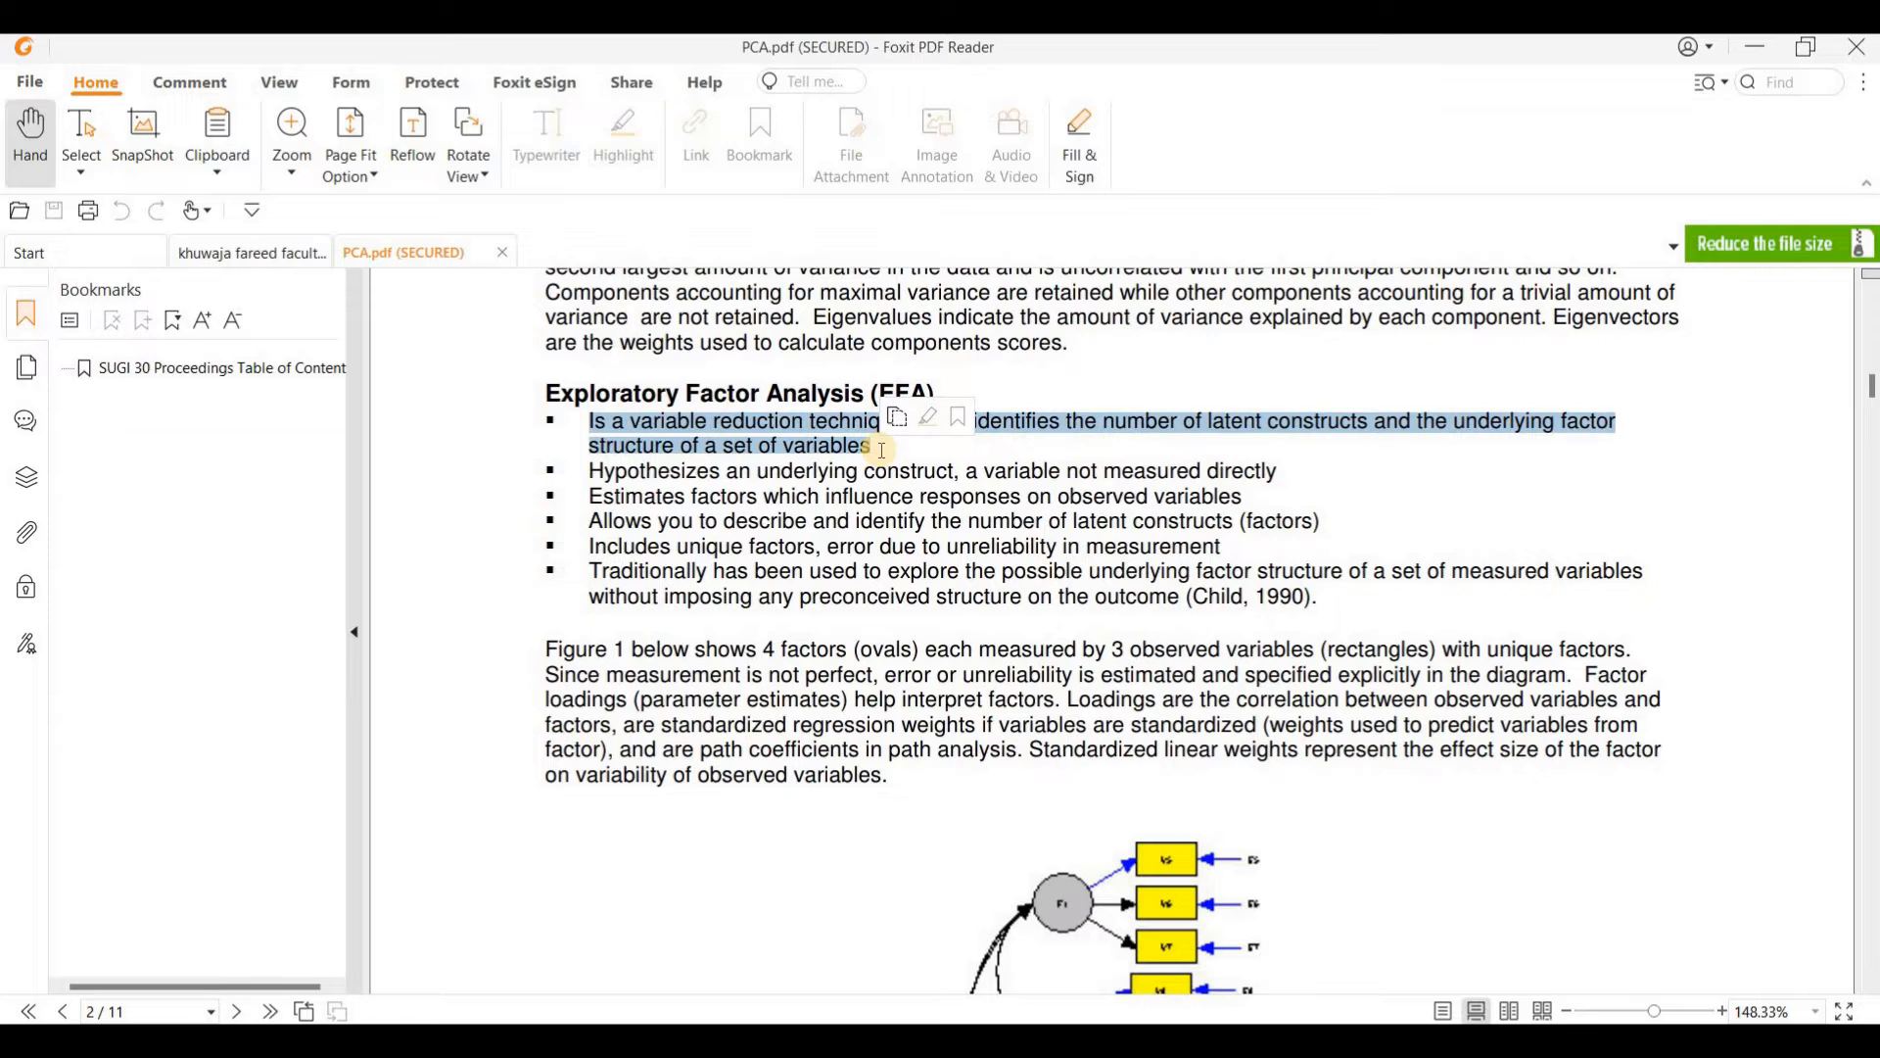
{"action": "left_click", "coordinate": [865, 520]}
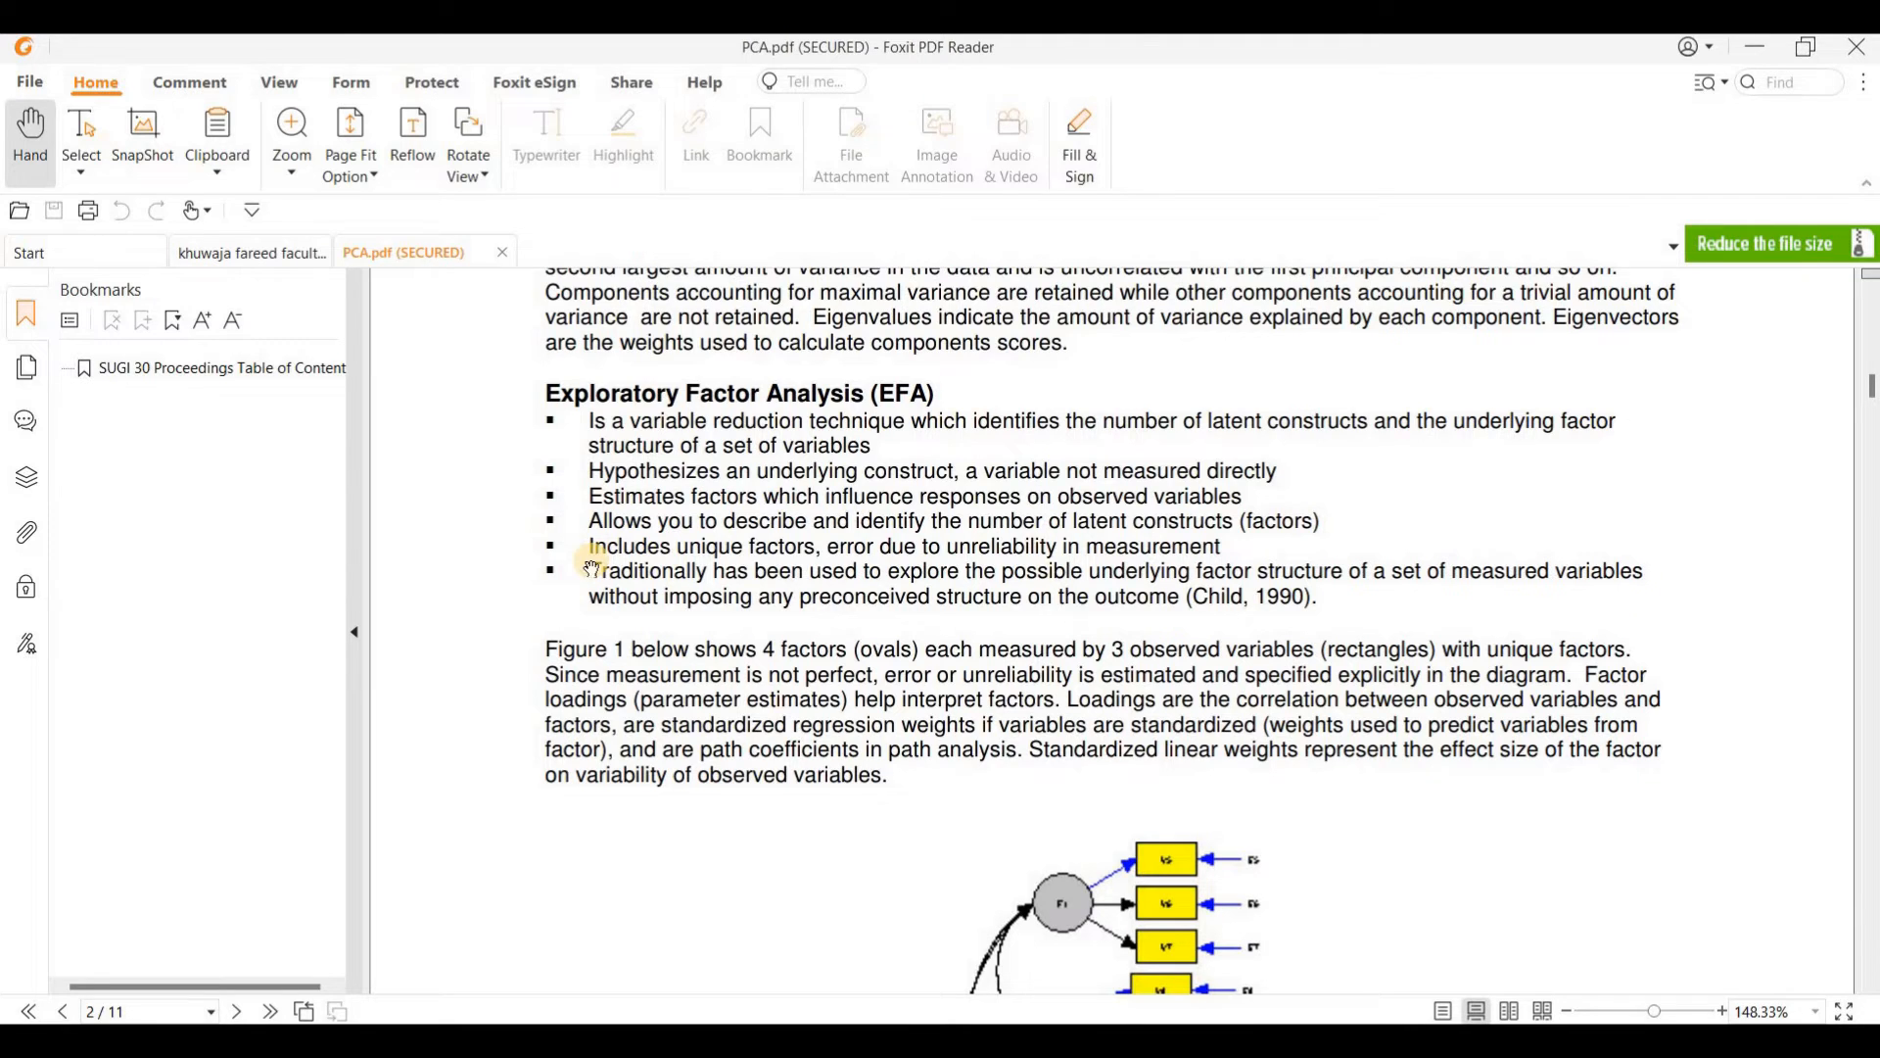
Read the Similarities section on page 3 of the paper, selecting the assumptions PCA and EFA share, from measurement scale to variable reduction
{"action": "scroll", "coordinate": [593, 561], "scroll_direction": "down", "scroll_amount": 10}
{"action": "scroll", "coordinate": [591, 565], "scroll_direction": "down", "scroll_amount": 13}
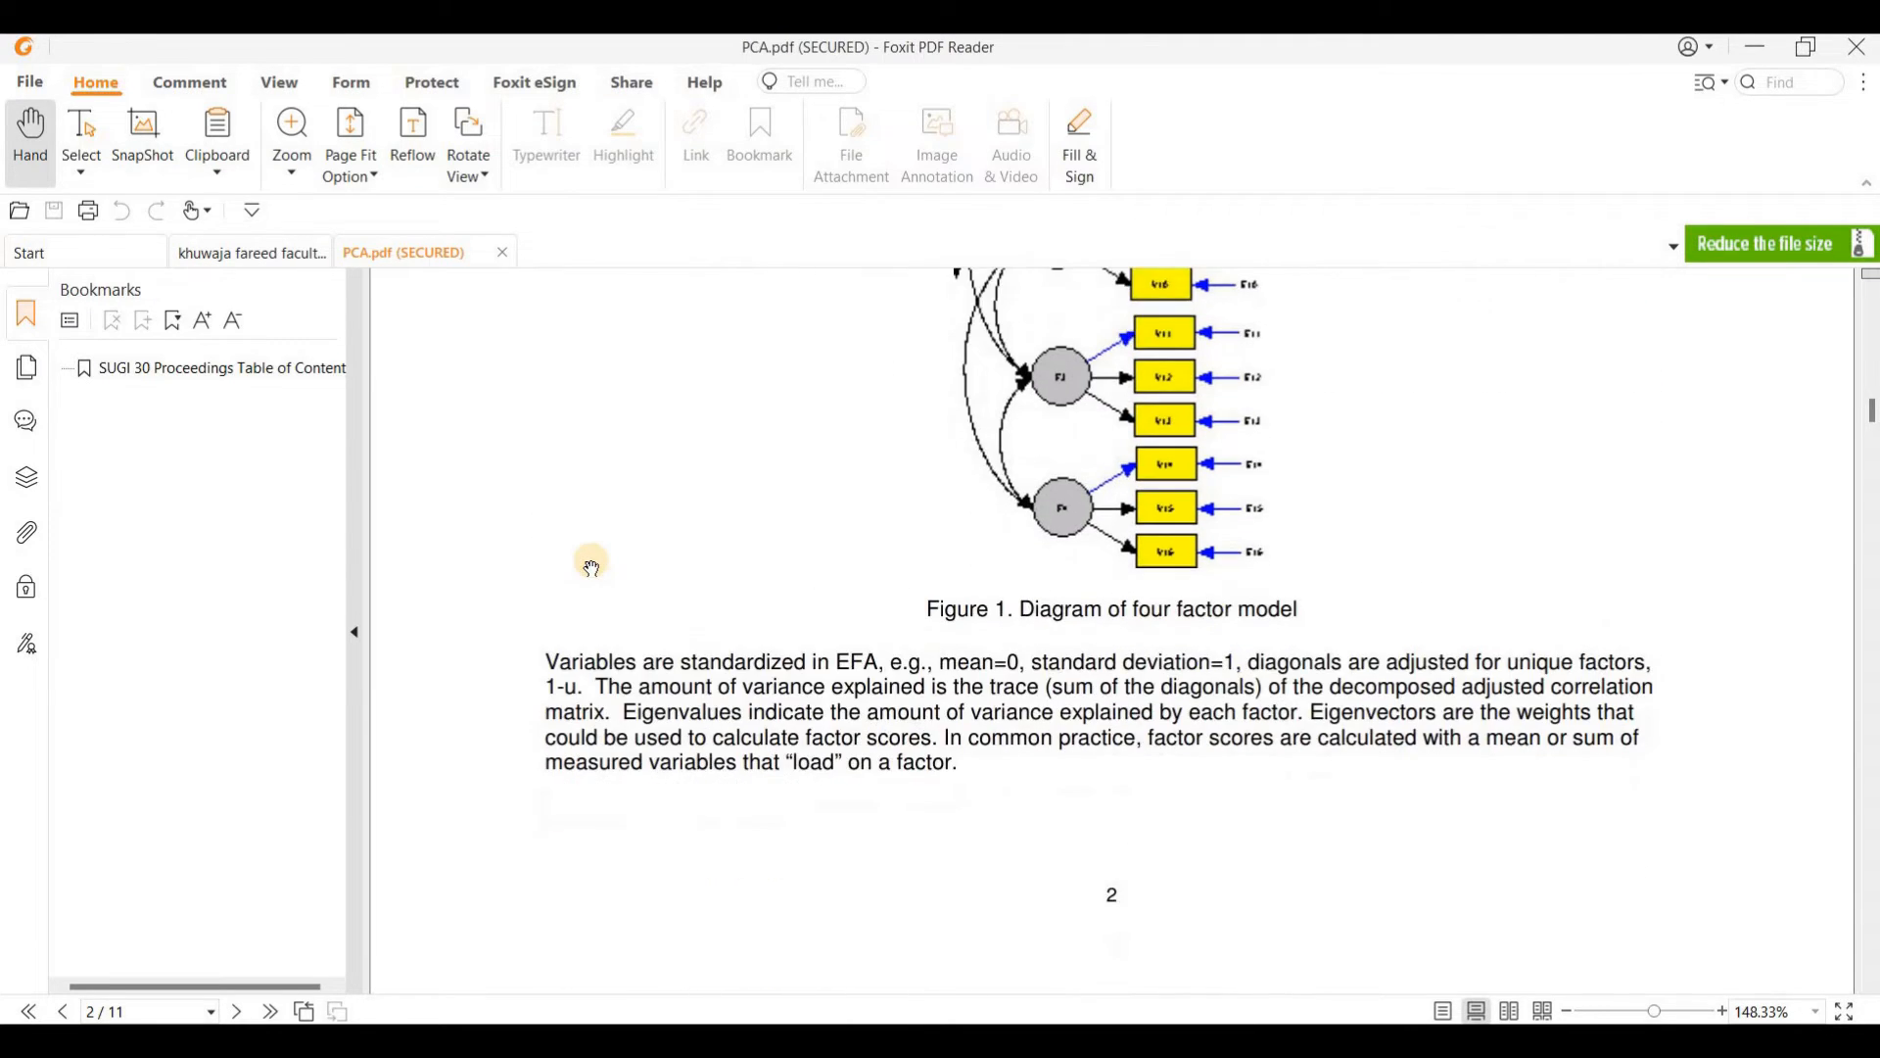
{"action": "scroll", "coordinate": [594, 562], "scroll_direction": "down", "scroll_amount": 1}
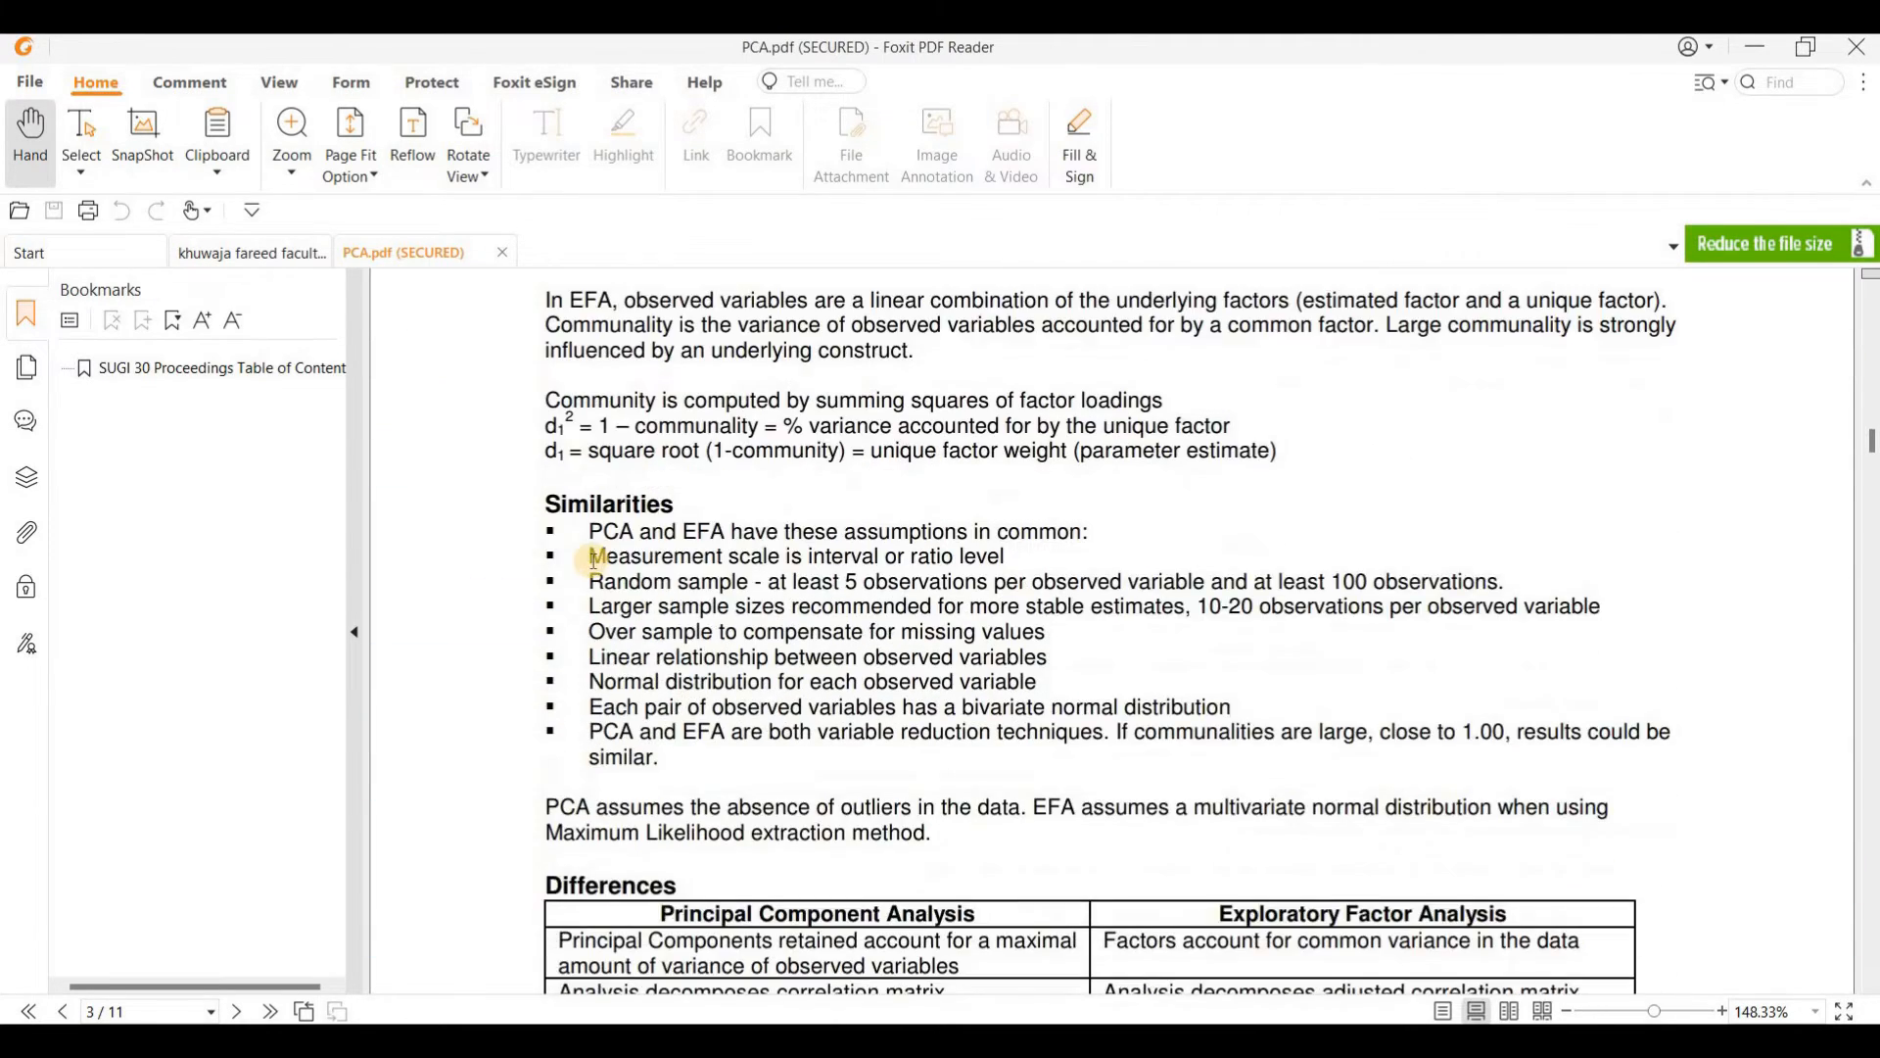
{"action": "left_click_drag", "start_coordinate": [589, 531], "coordinate": [1086, 530]}
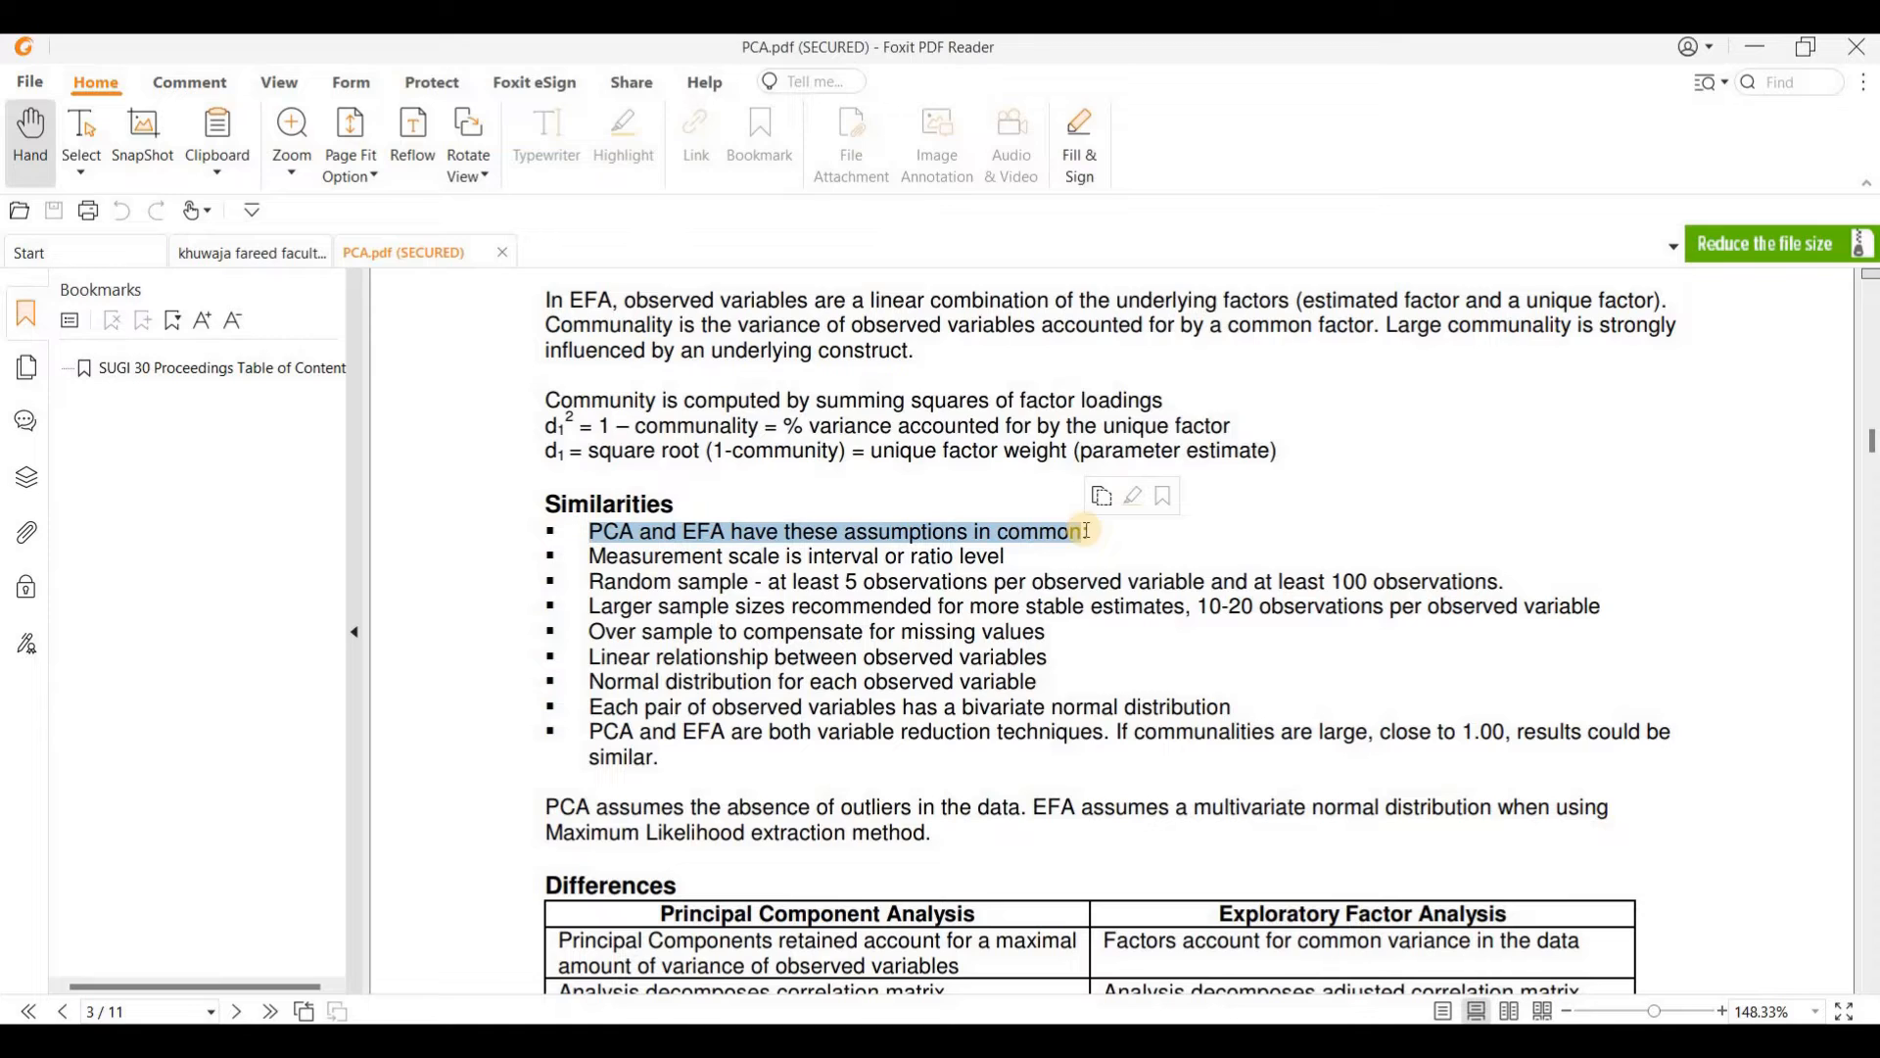
{"action": "left_click", "coordinate": [1081, 613]}
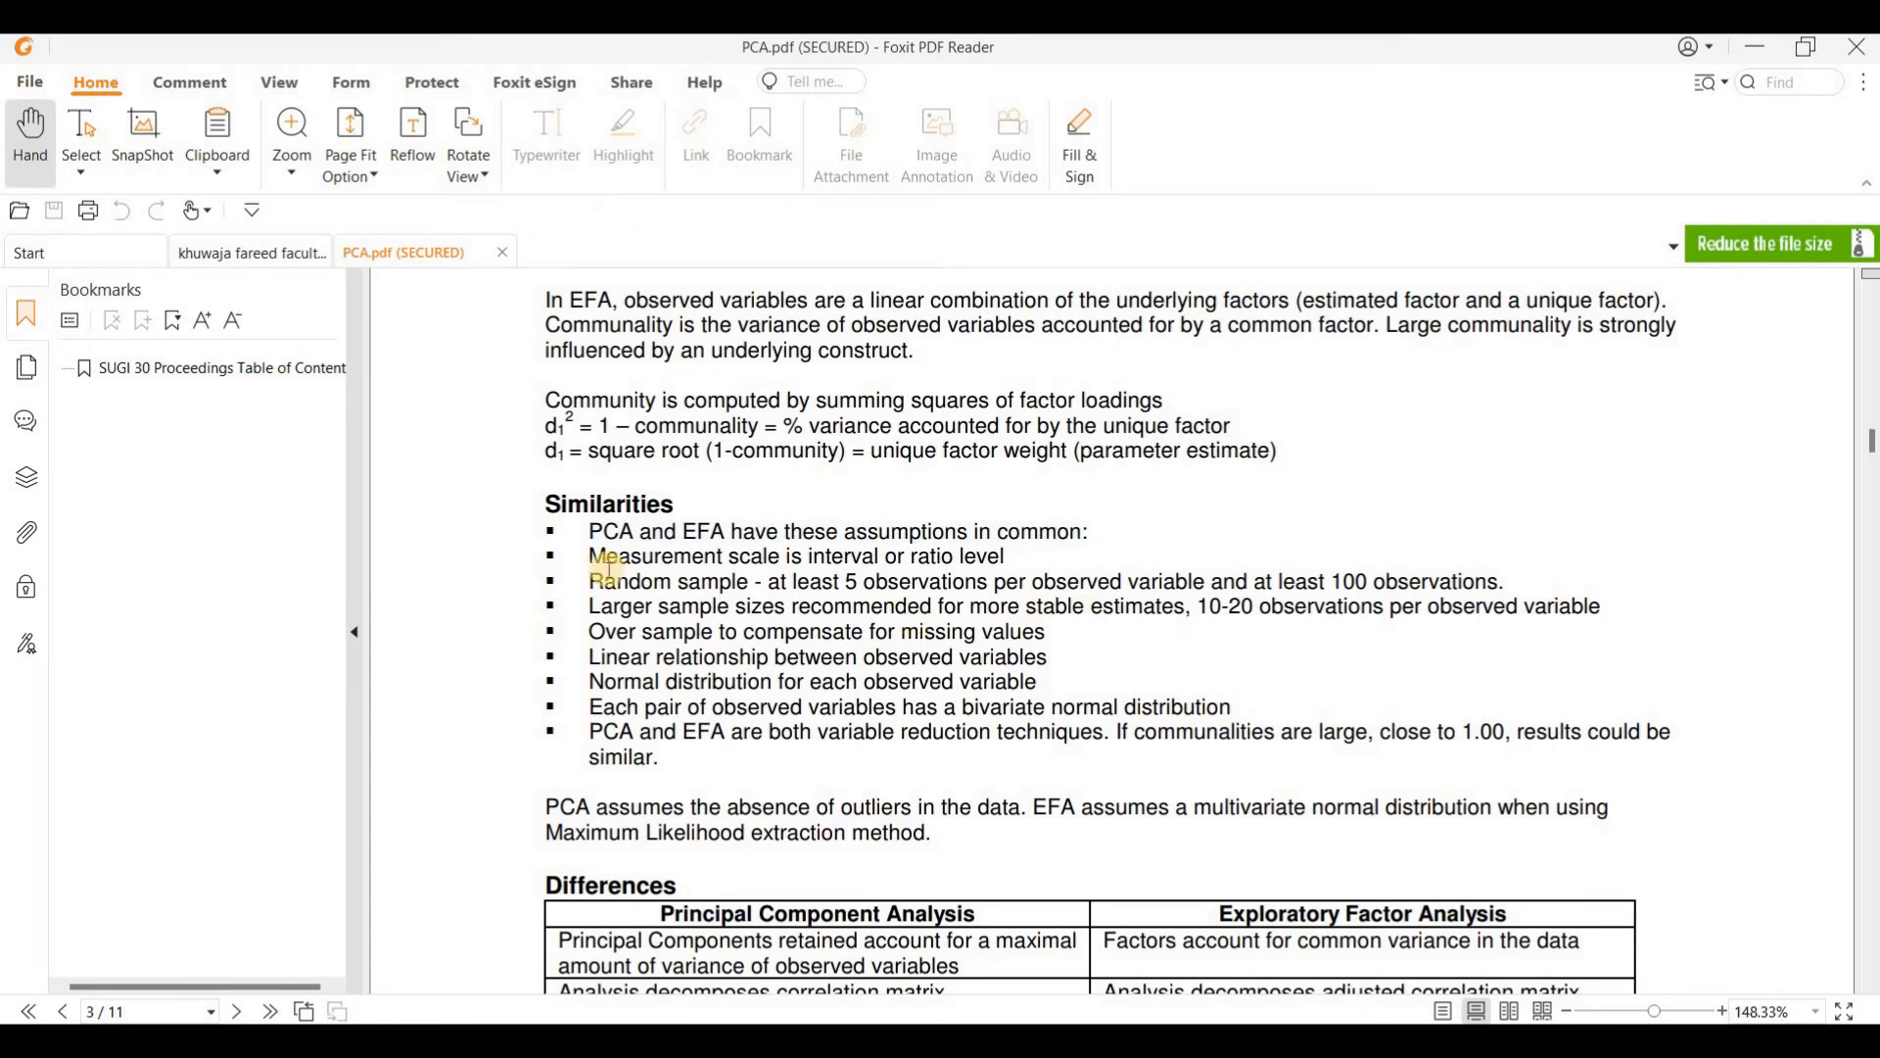
{"action": "left_click_drag", "start_coordinate": [591, 557], "coordinate": [1013, 557]}
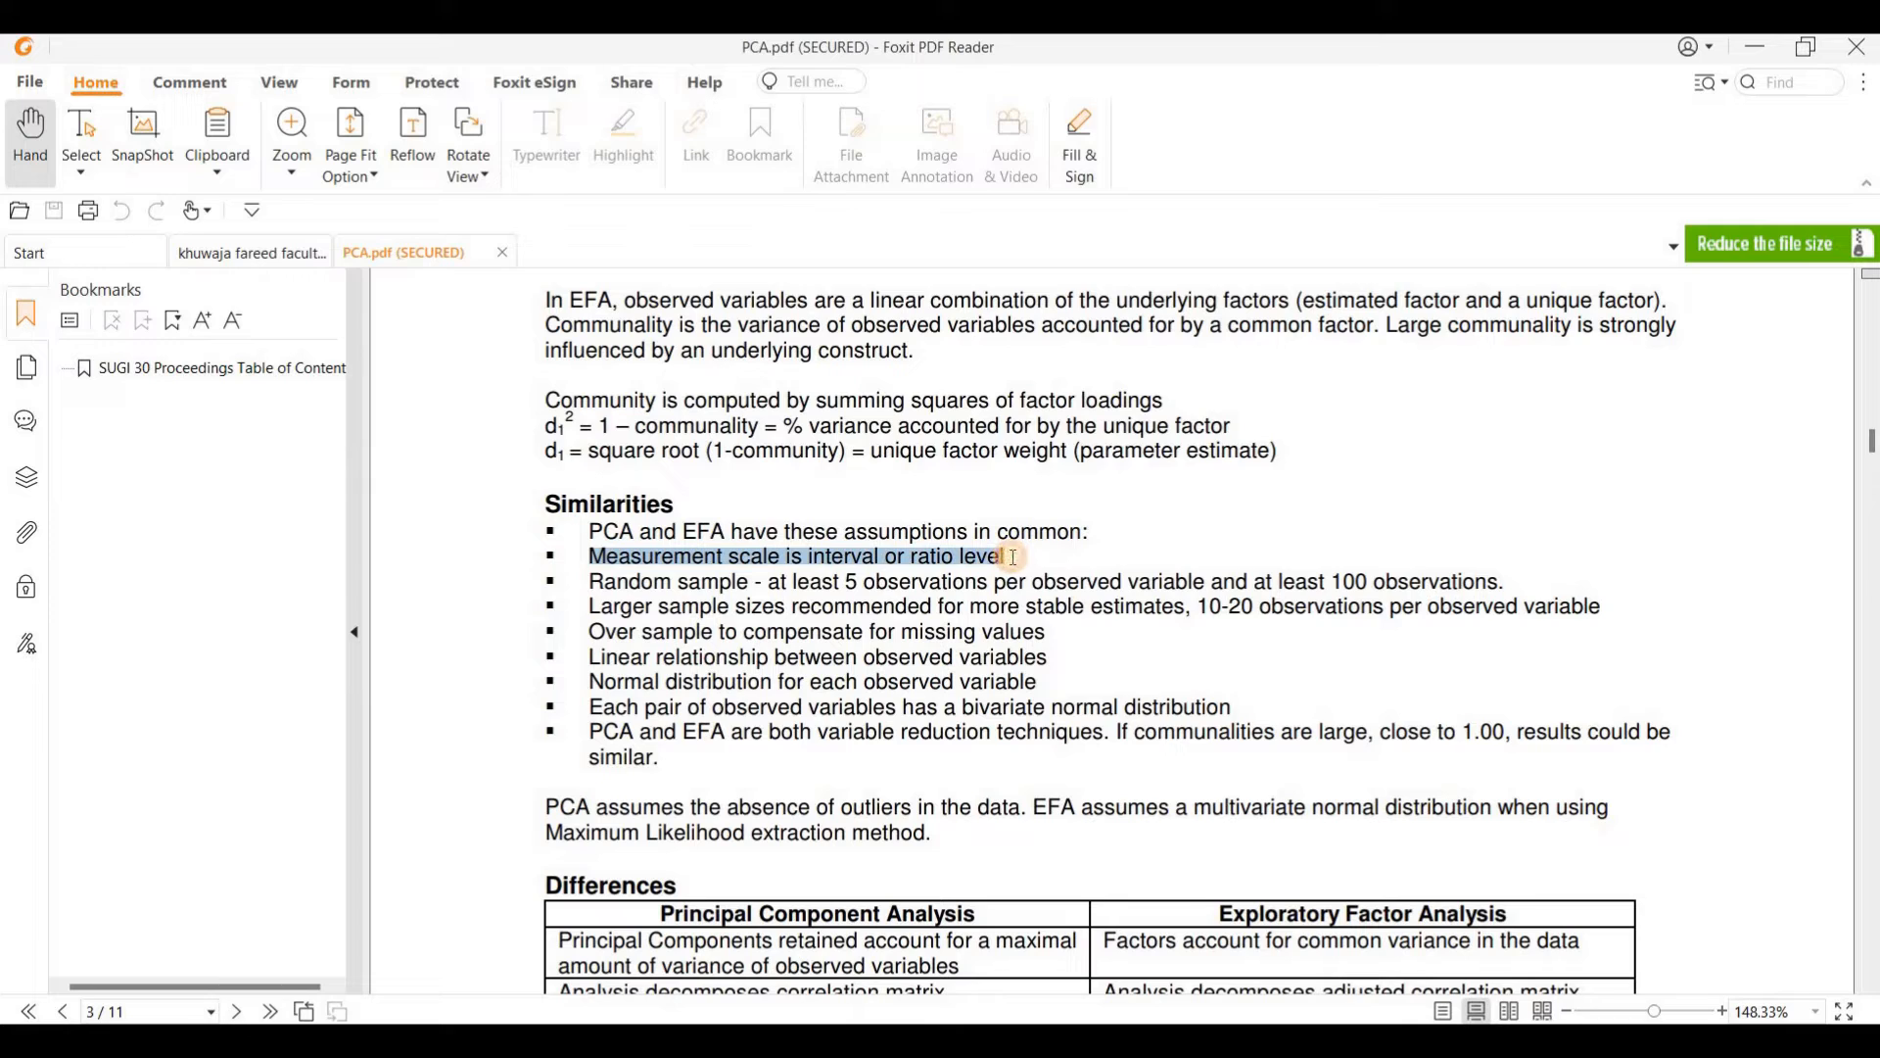
{"action": "left_click_drag", "start_coordinate": [1013, 557], "coordinate": [1500, 572]}
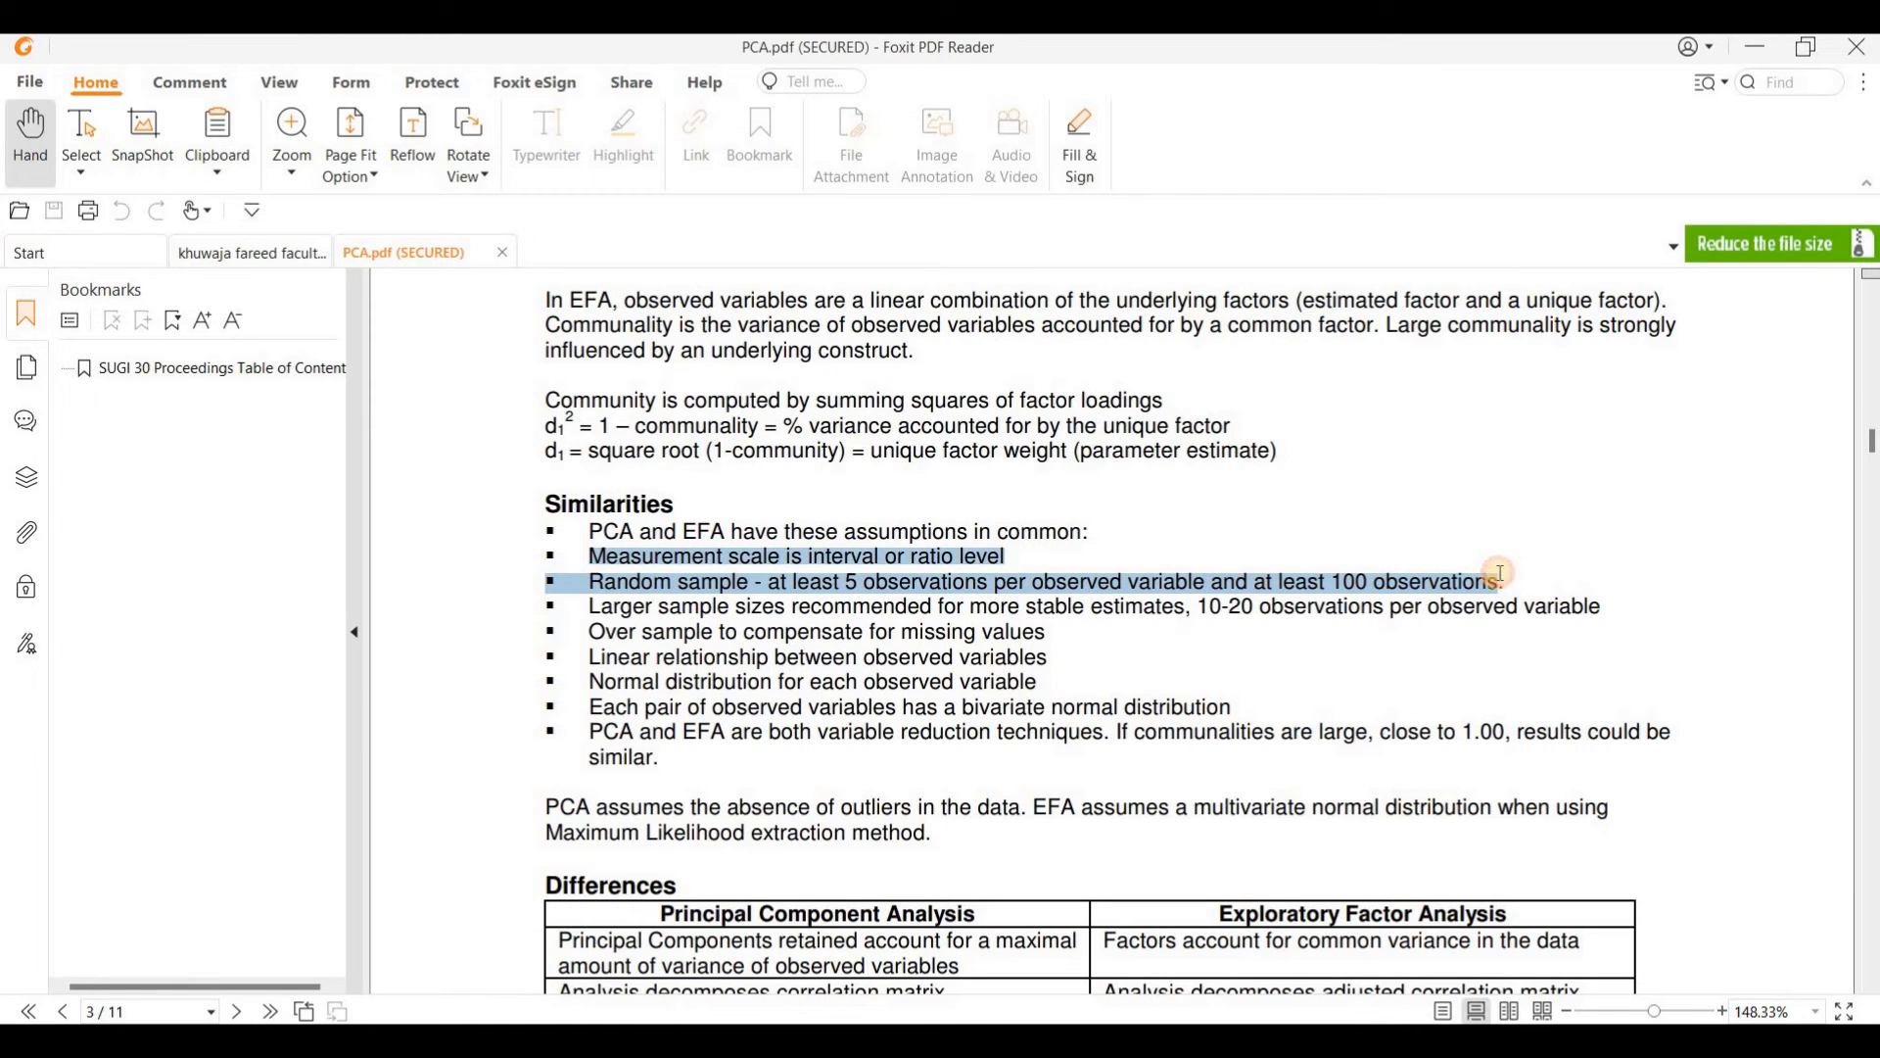
{"action": "left_click_drag", "start_coordinate": [1499, 573], "coordinate": [1611, 609]}
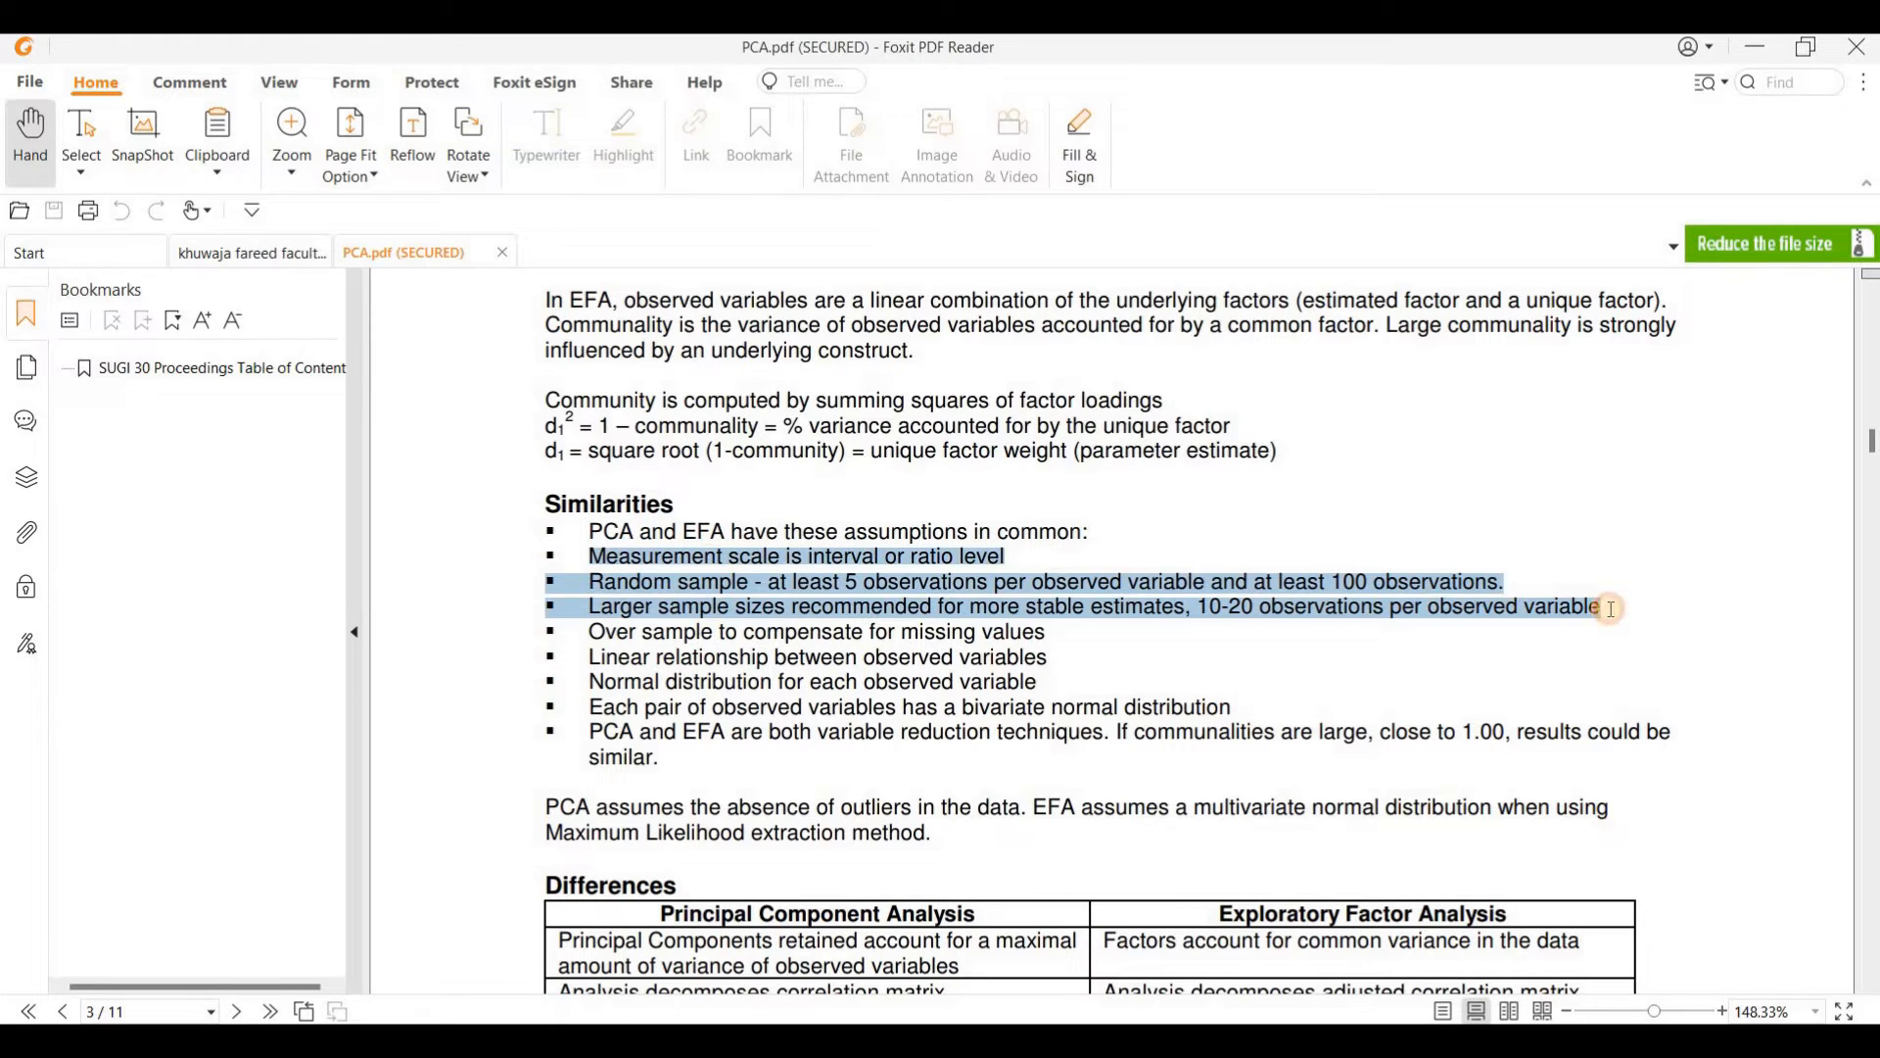
{"action": "left_click_drag", "start_coordinate": [1598, 619], "coordinate": [1595, 646]}
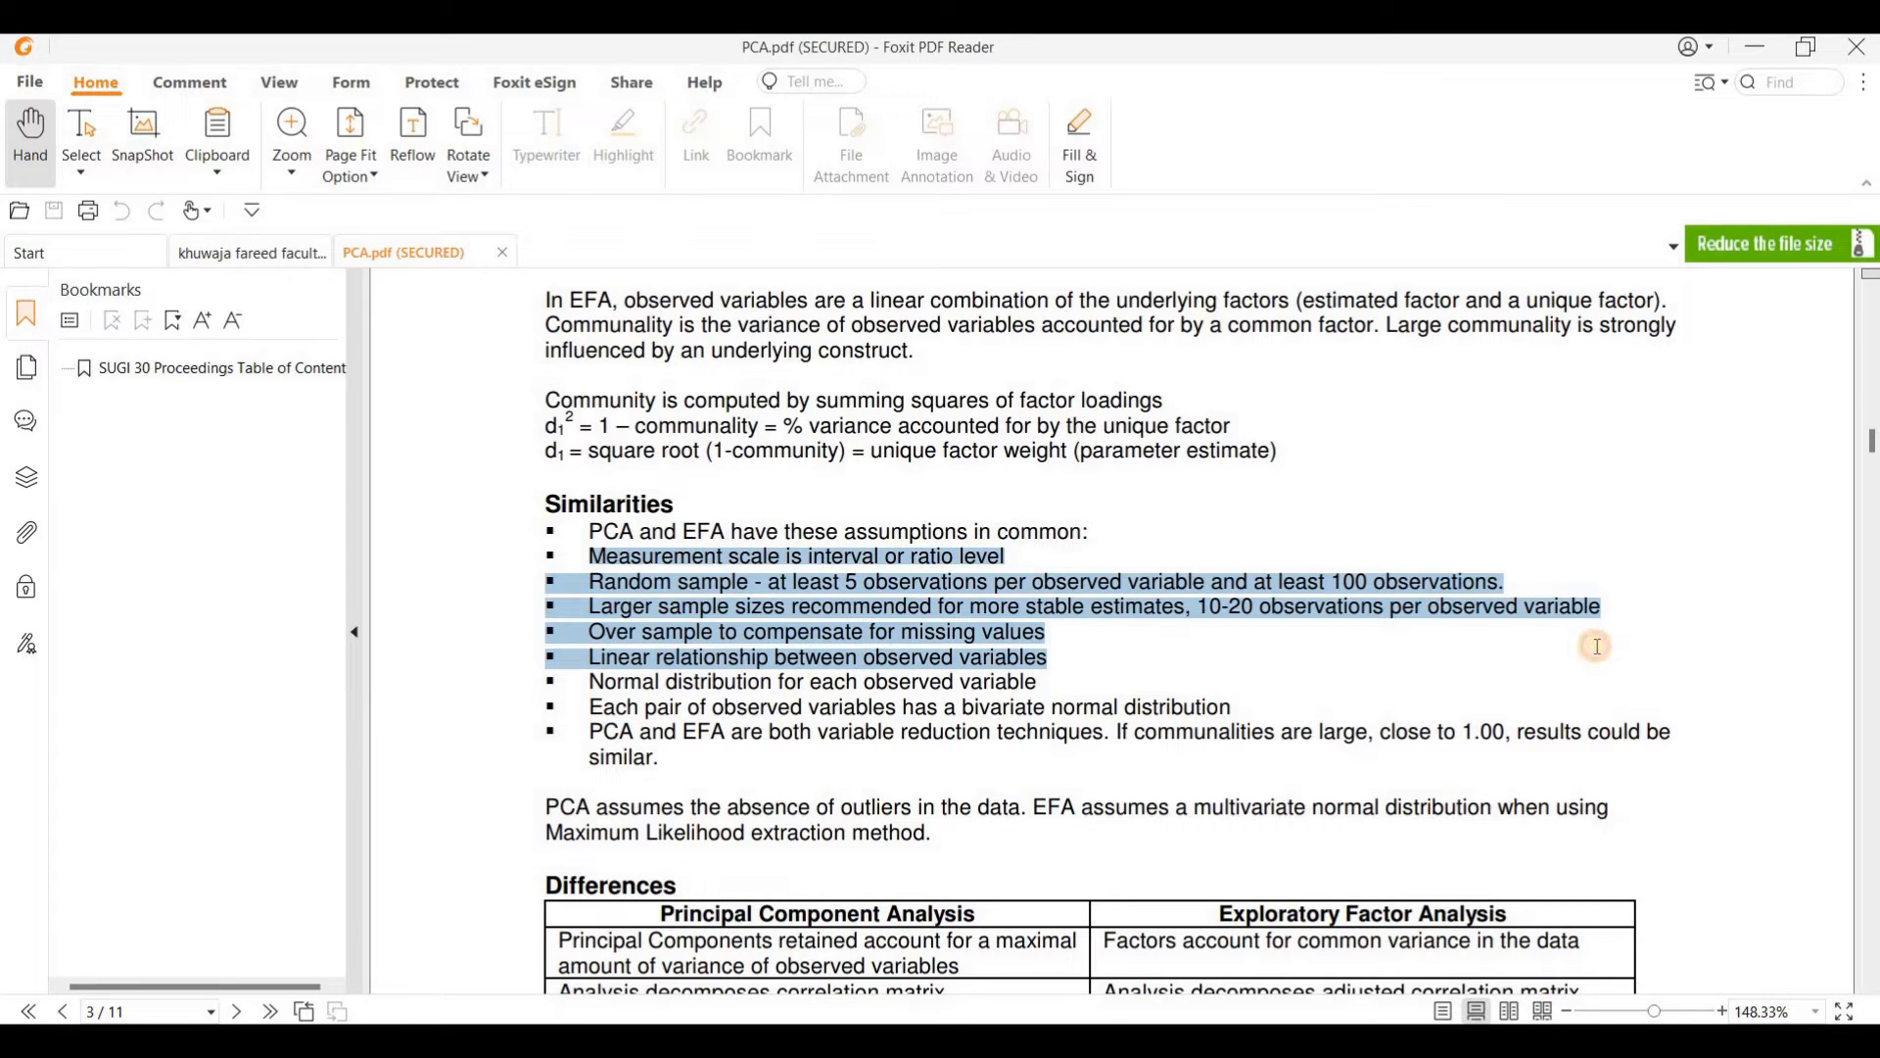
{"action": "left_click_drag", "start_coordinate": [1591, 665], "coordinate": [1253, 764]}
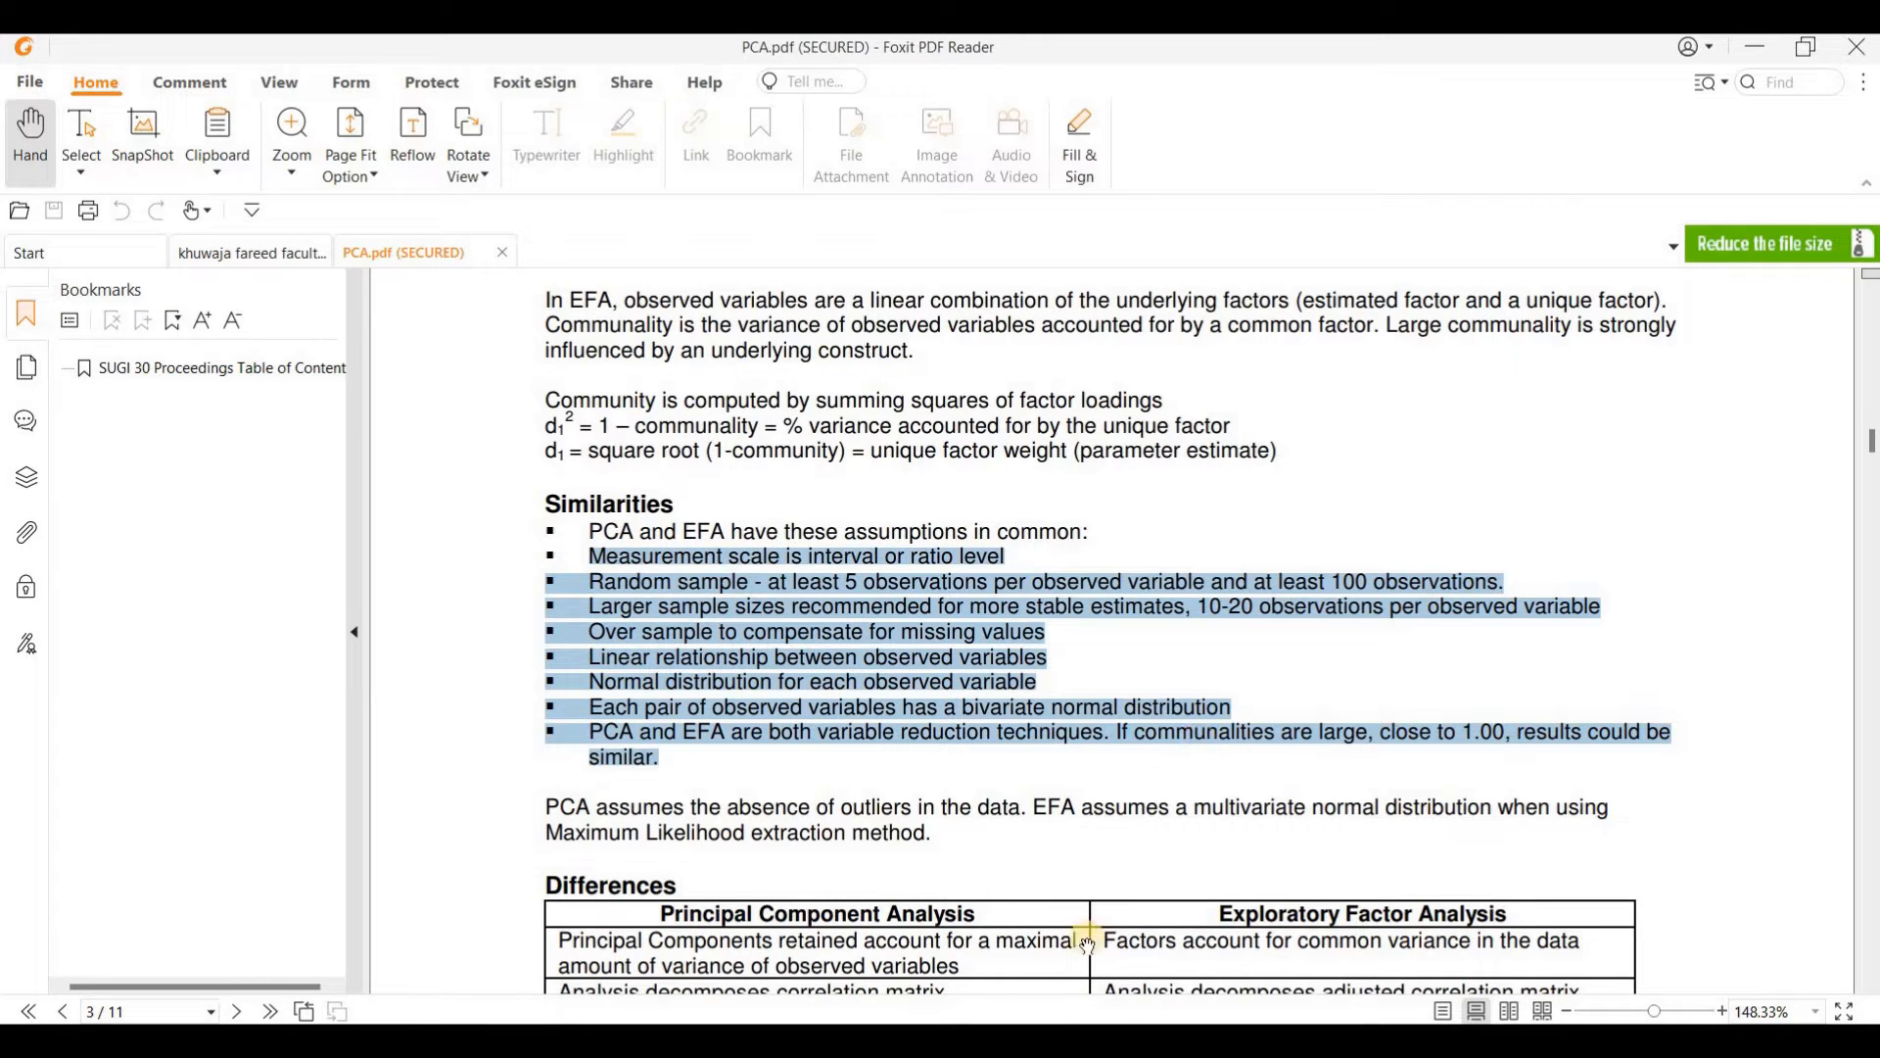
Switch to IBM SPSS Statistics and open the data file Data for PCA.sav from the Lecture 10 PCA folder
{"action": "mouse_move", "coordinate": [1019, 1040]}
{"action": "left_click", "coordinate": [1023, 930]}
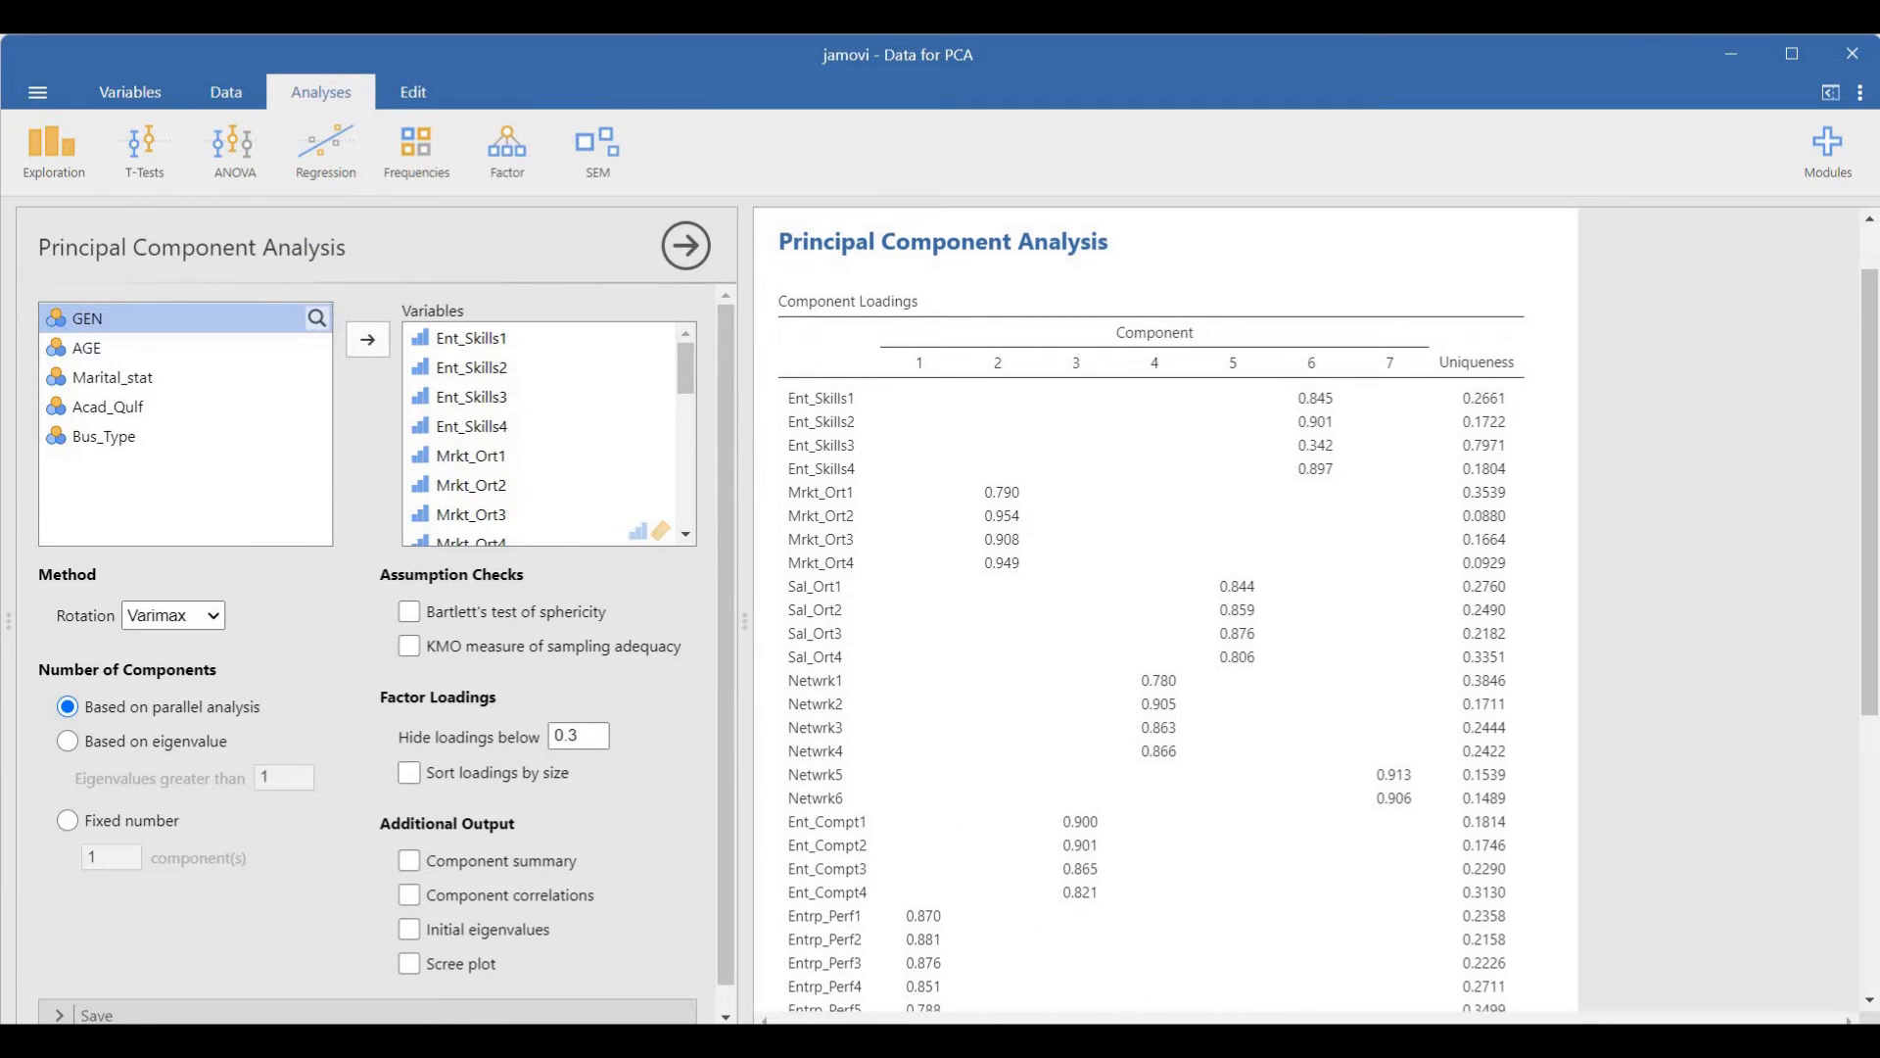
{"action": "left_click", "coordinate": [1126, 935]}
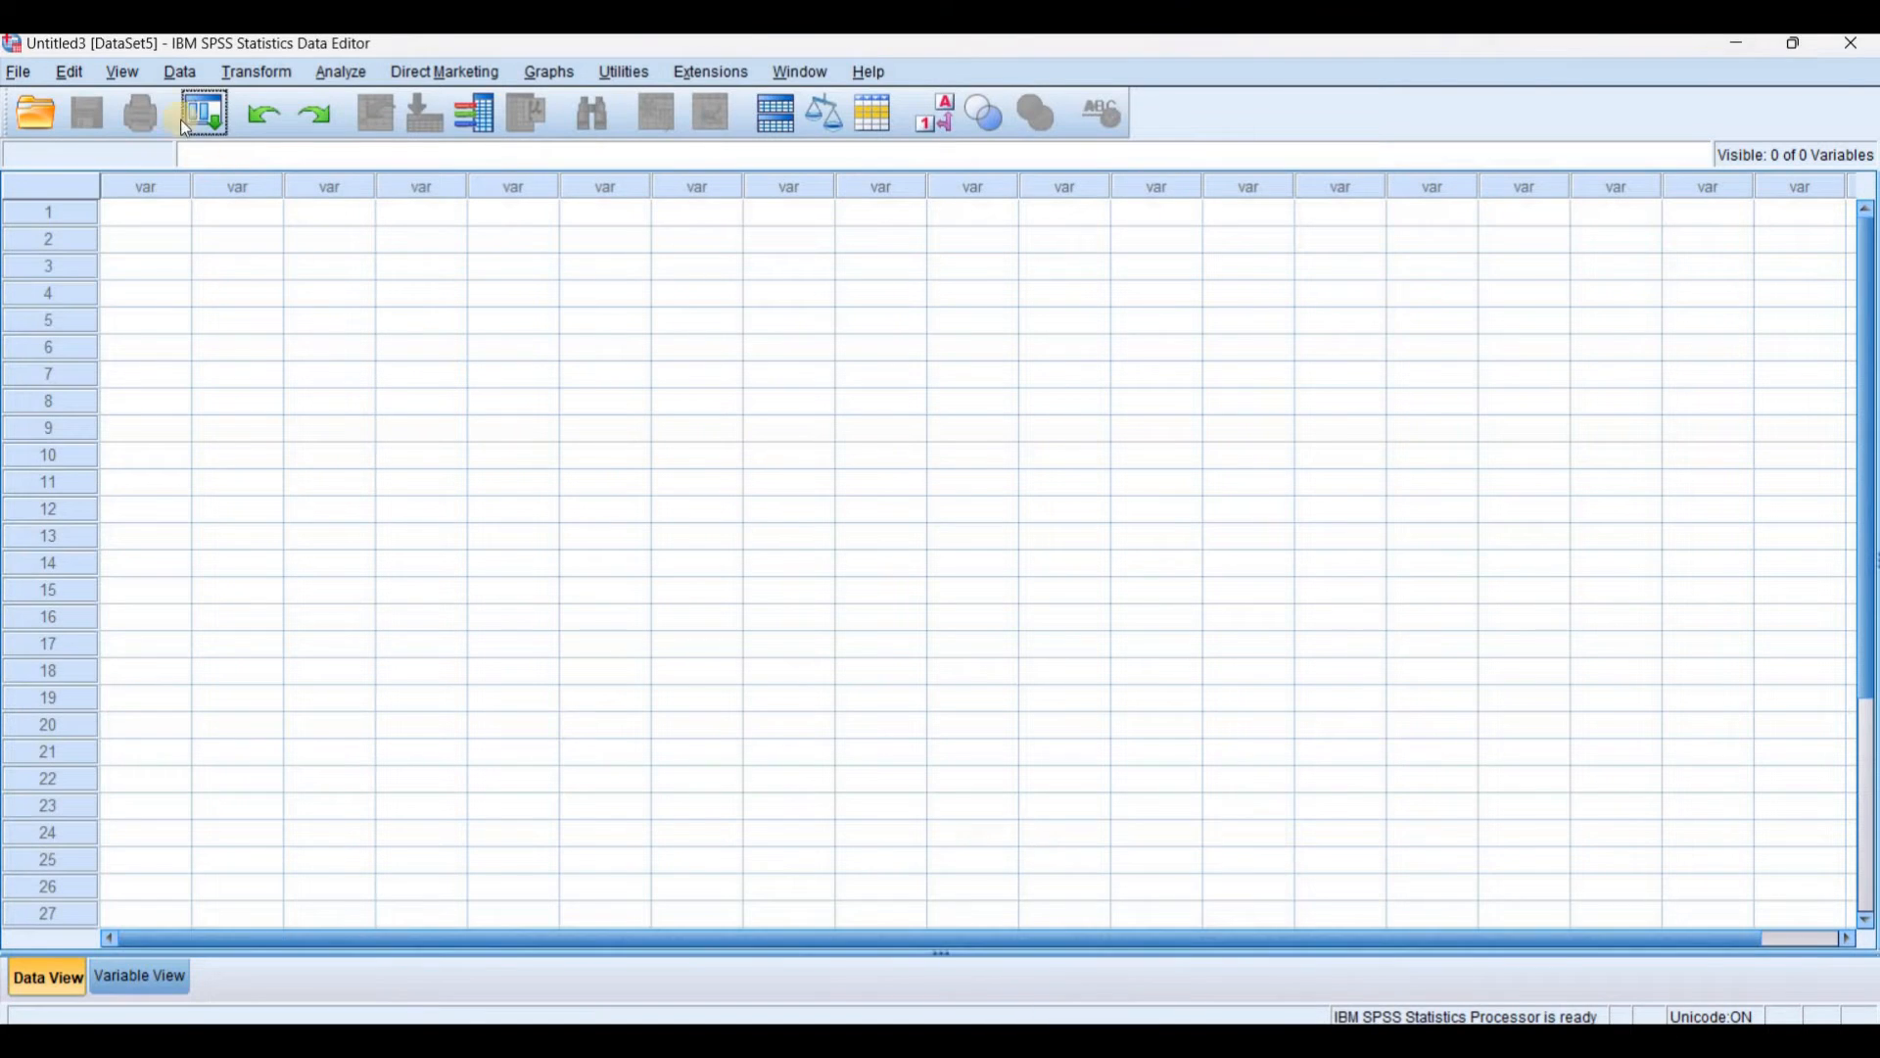
{"action": "left_click", "coordinate": [39, 112]}
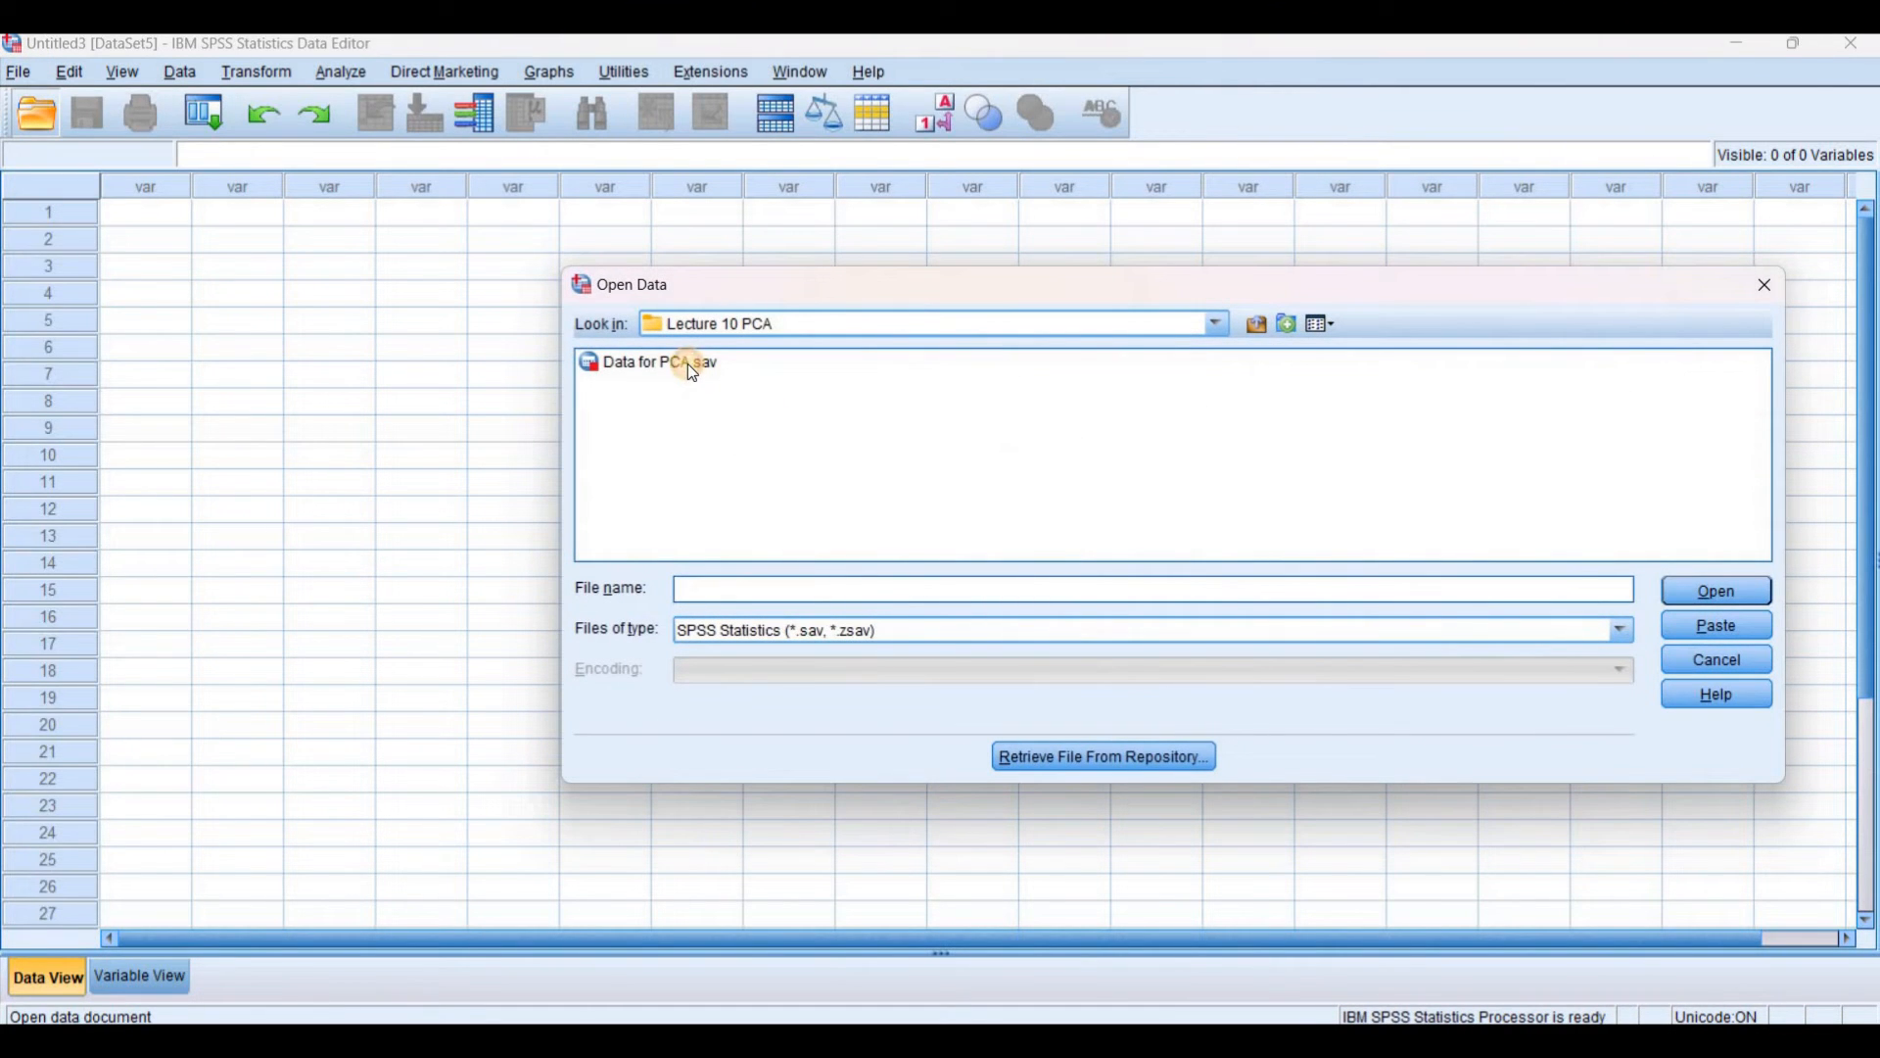
{"action": "left_click", "coordinate": [688, 364]}
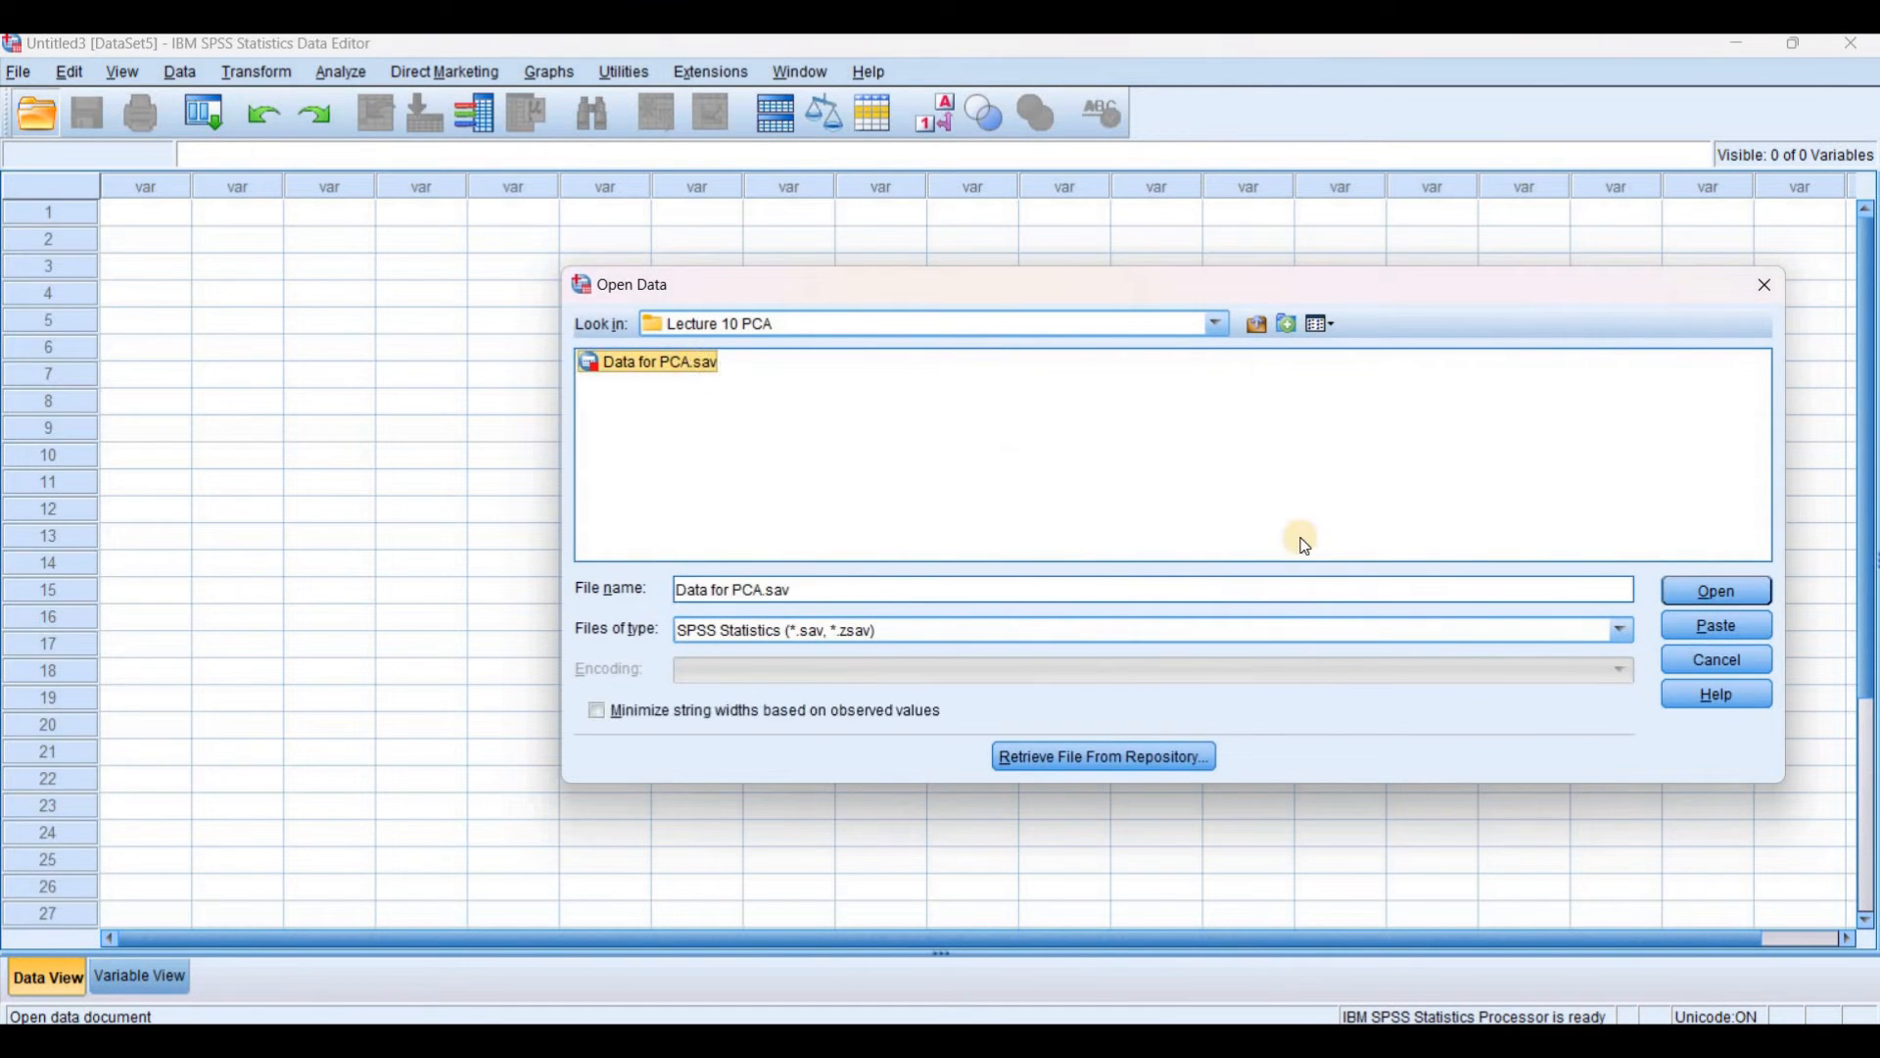
{"action": "left_click", "coordinate": [1719, 592]}
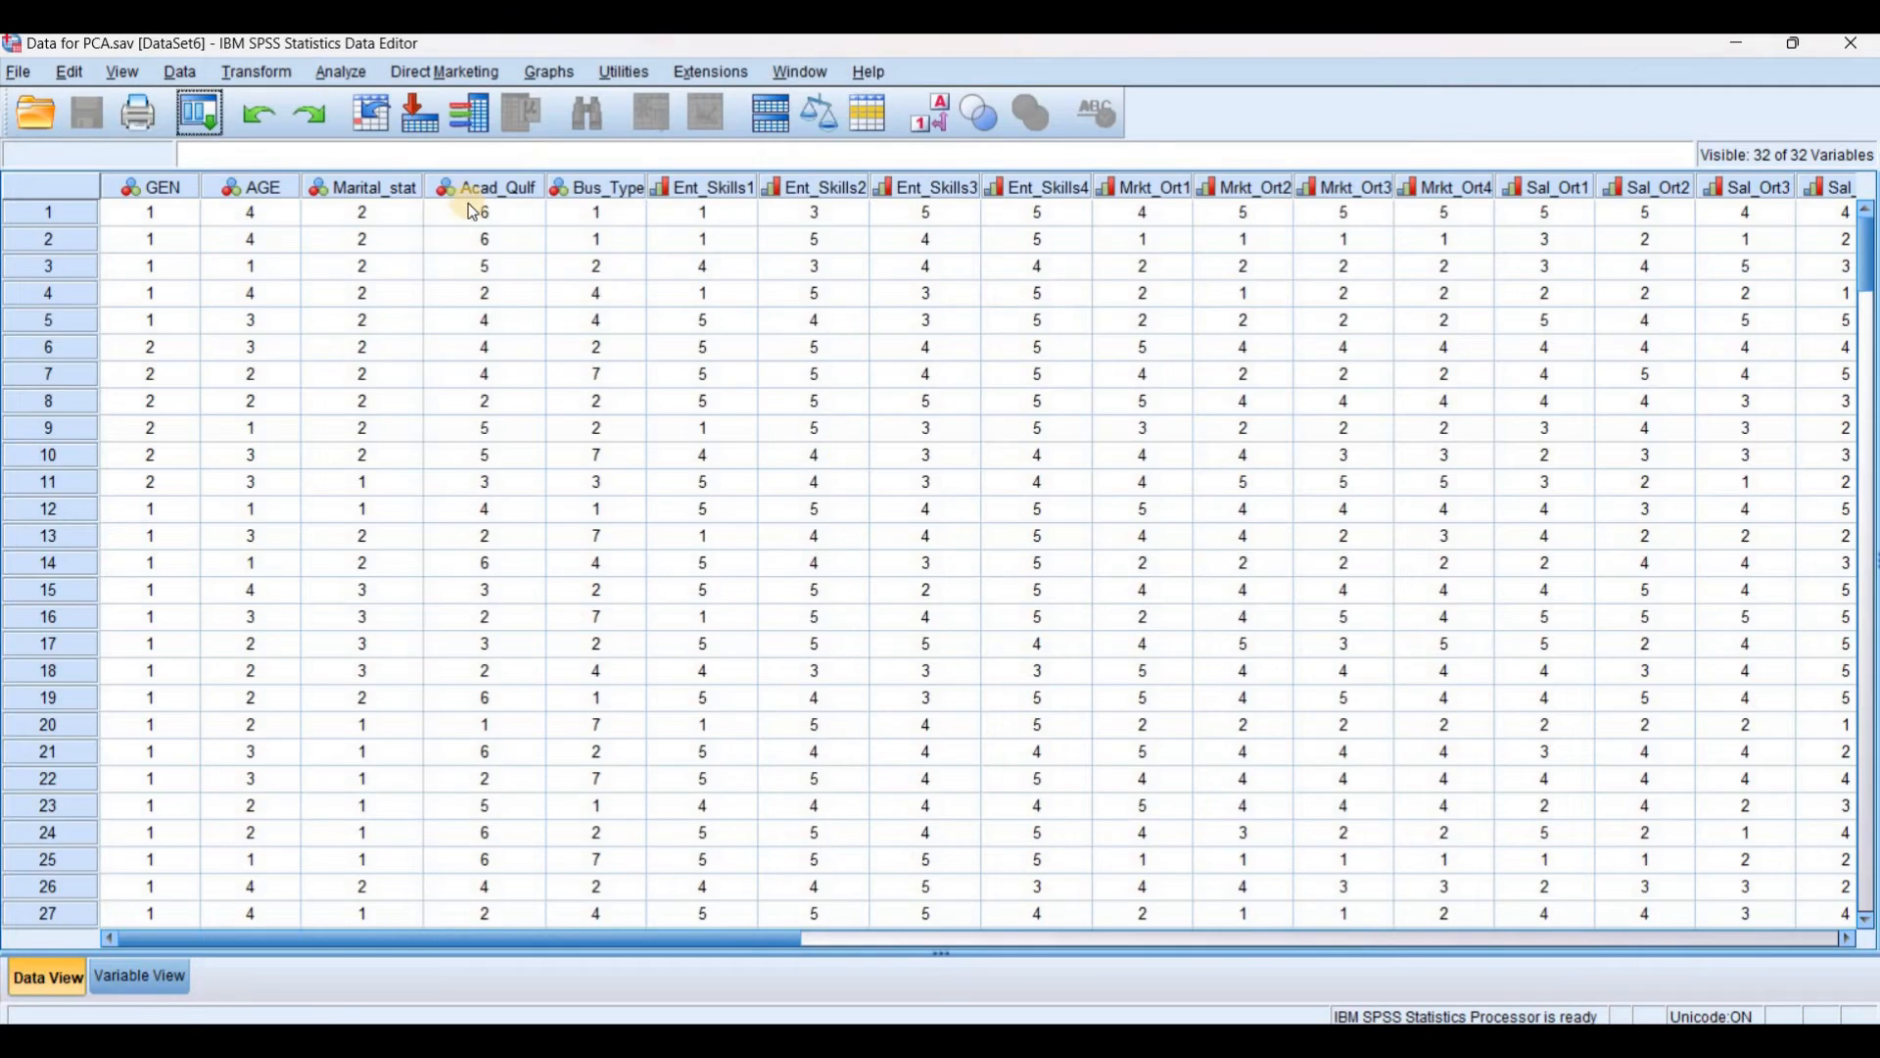
Start a Factor dimension reduction and add the items Ent_Skills1 through Netwrk5 as analysis variables
{"action": "left_click", "coordinate": [341, 71]}
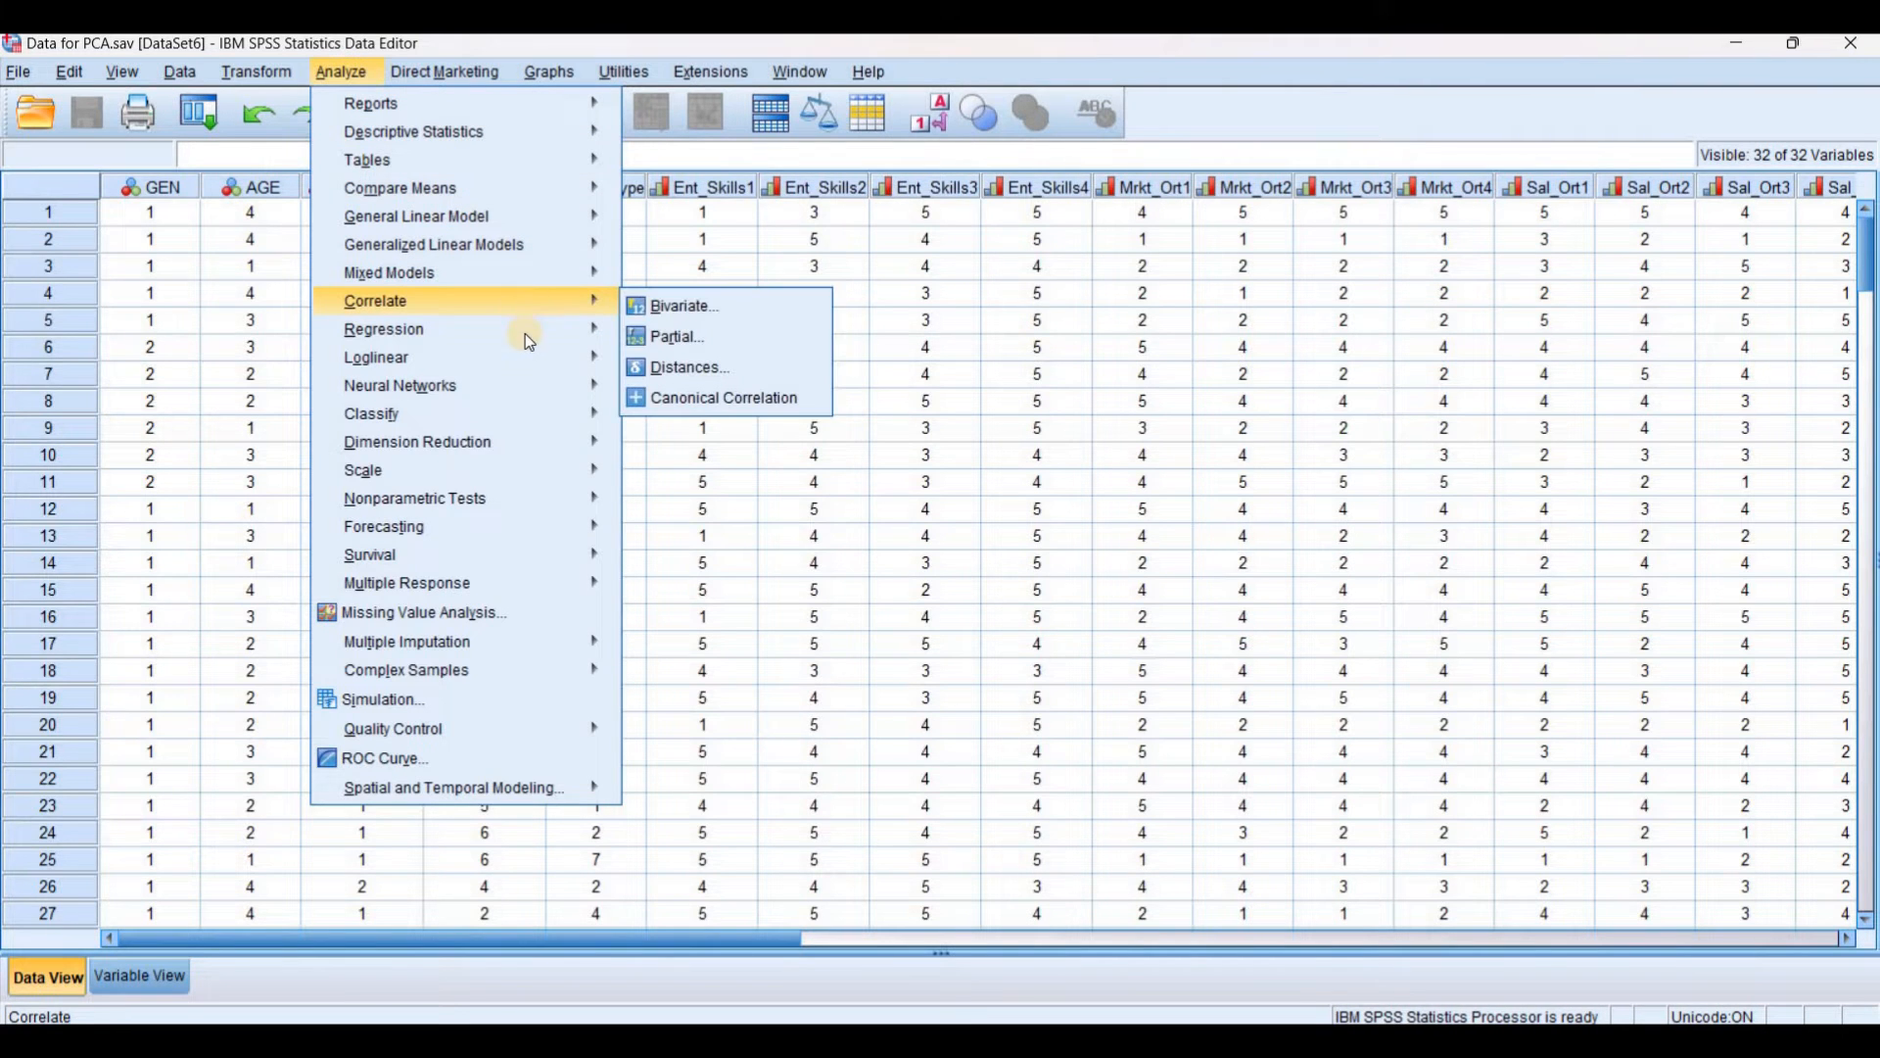
{"action": "mouse_move", "coordinate": [561, 458]}
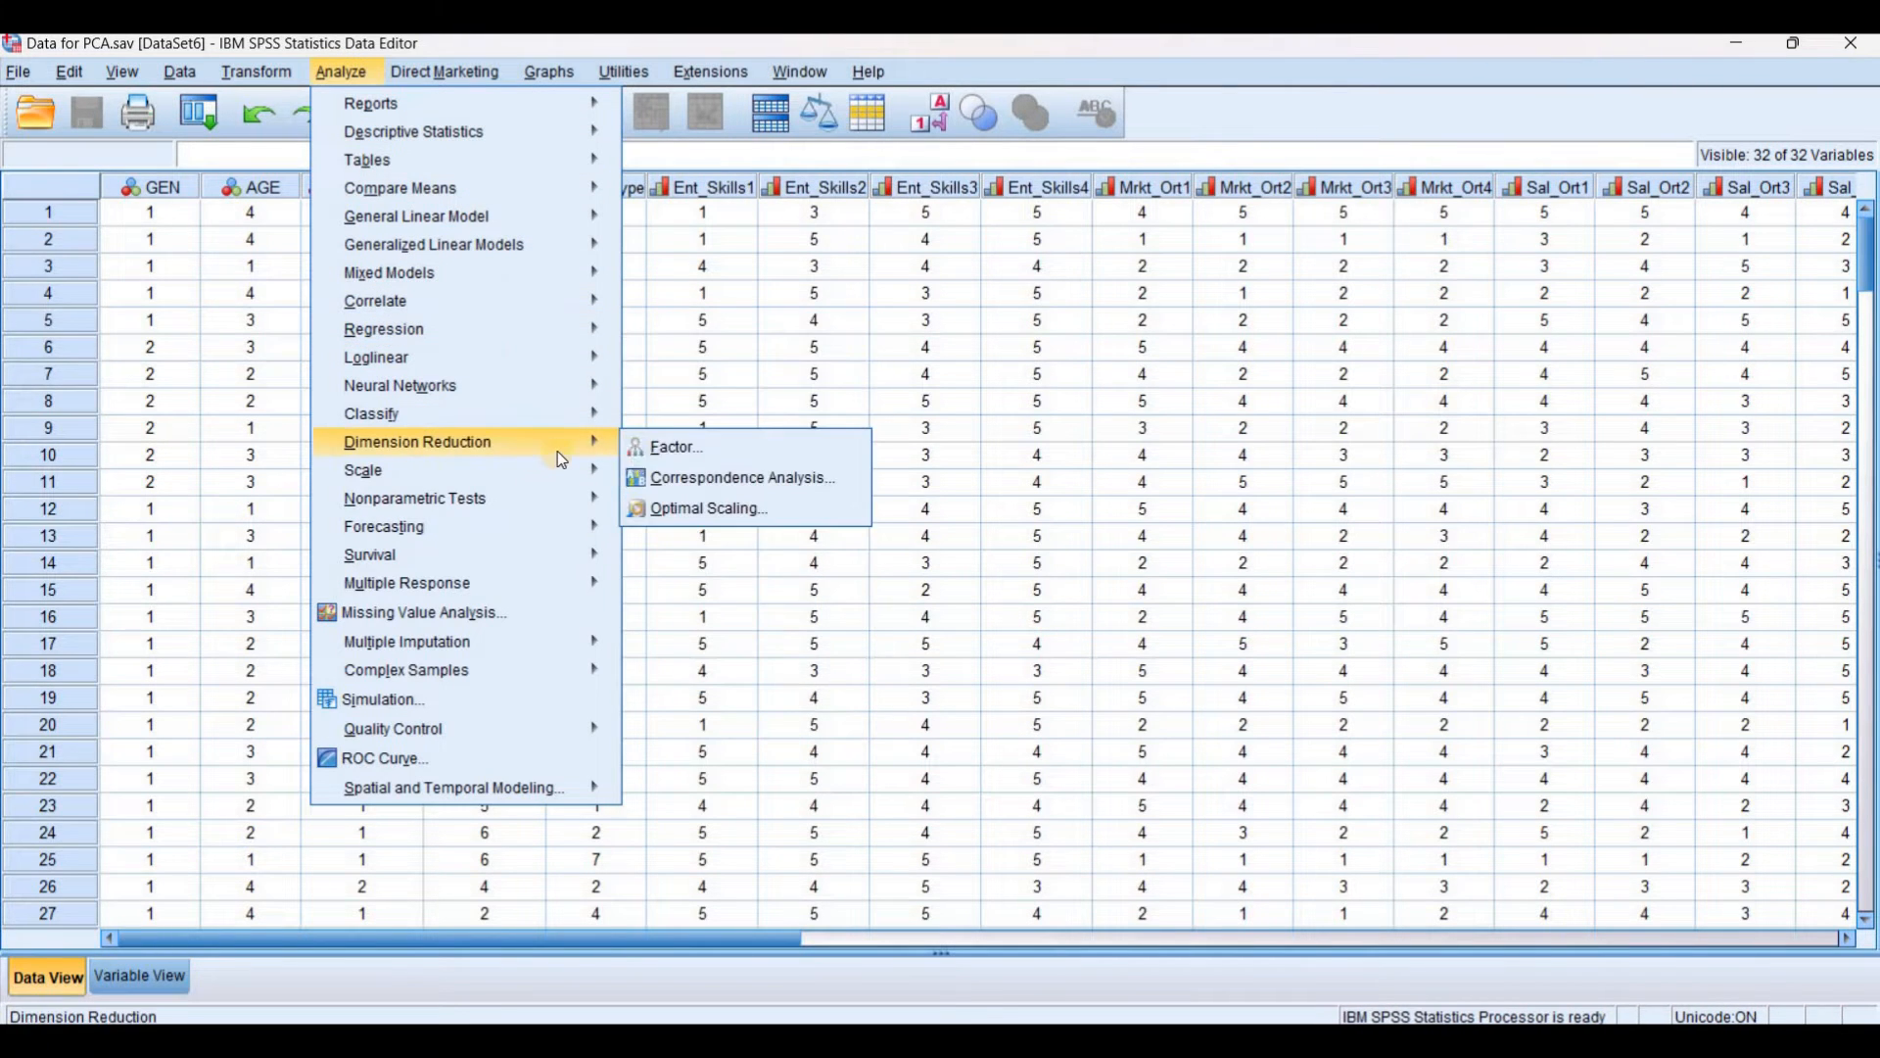
{"action": "left_click", "coordinate": [657, 452]}
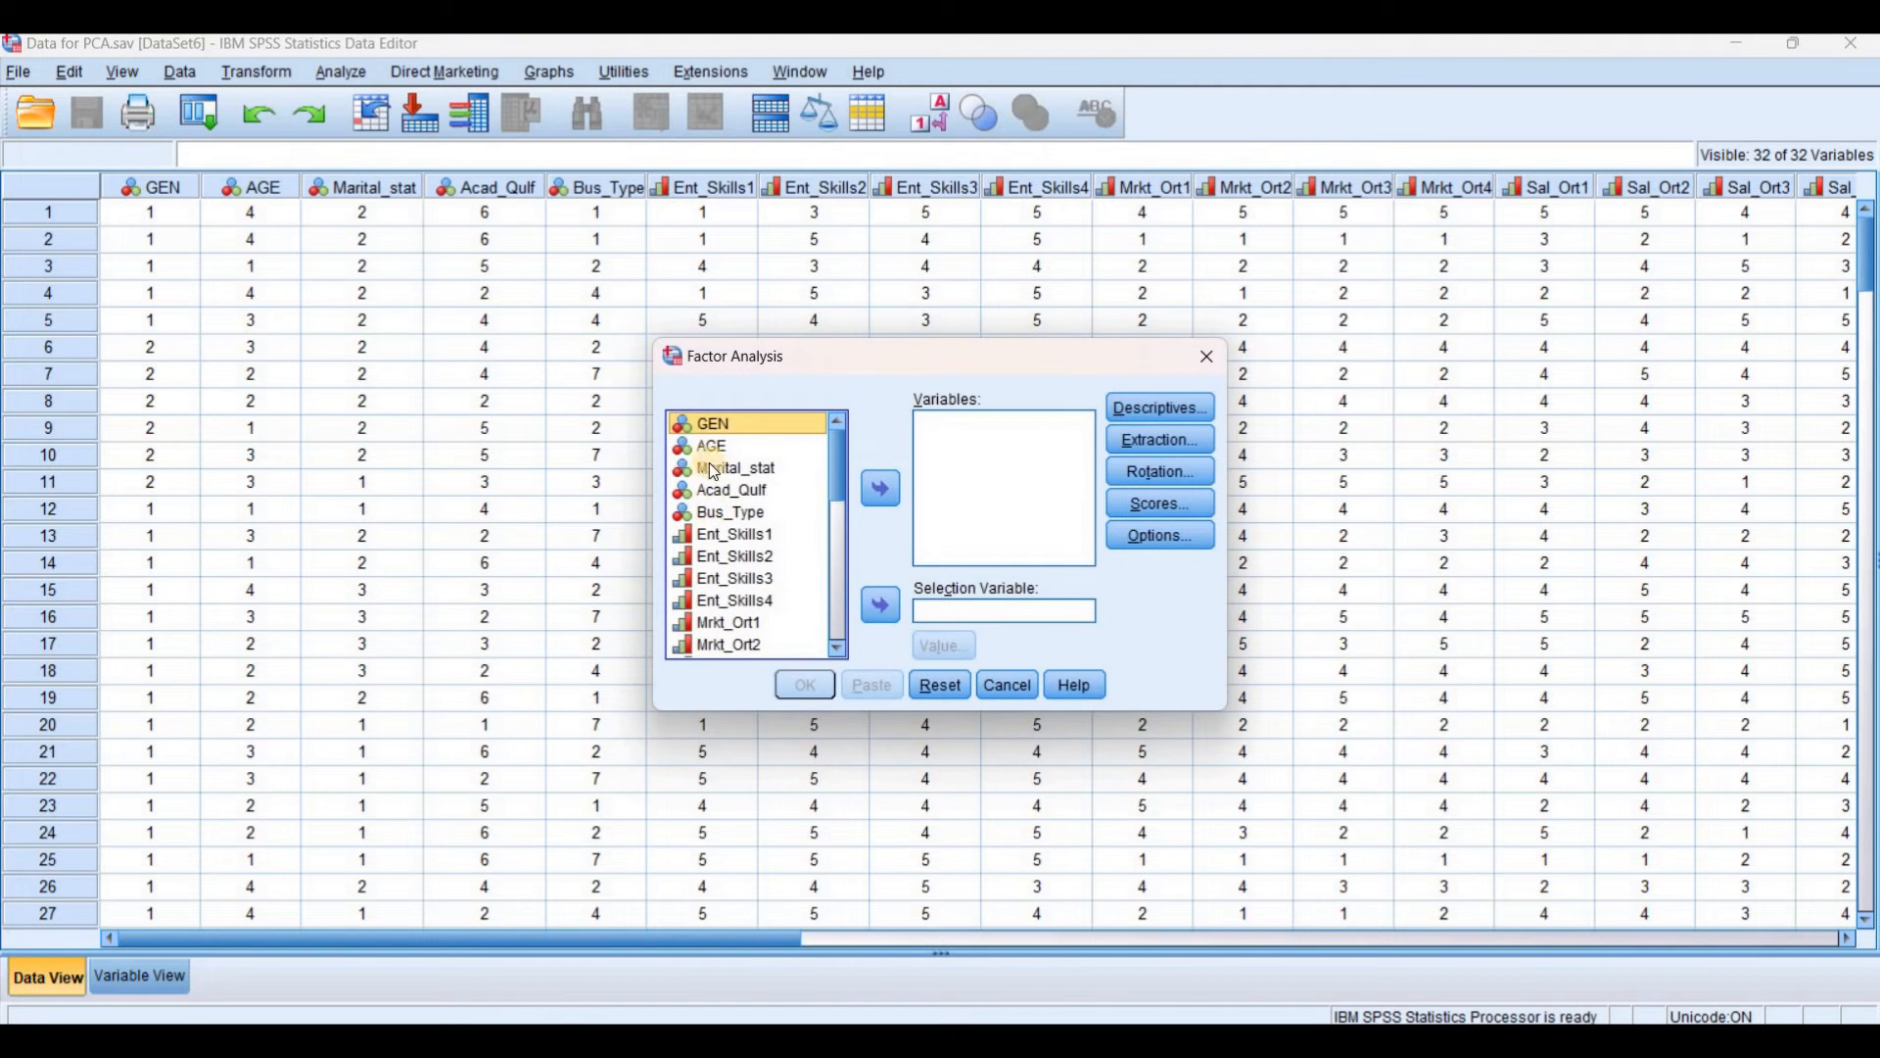
{"action": "left_click", "coordinate": [739, 535]}
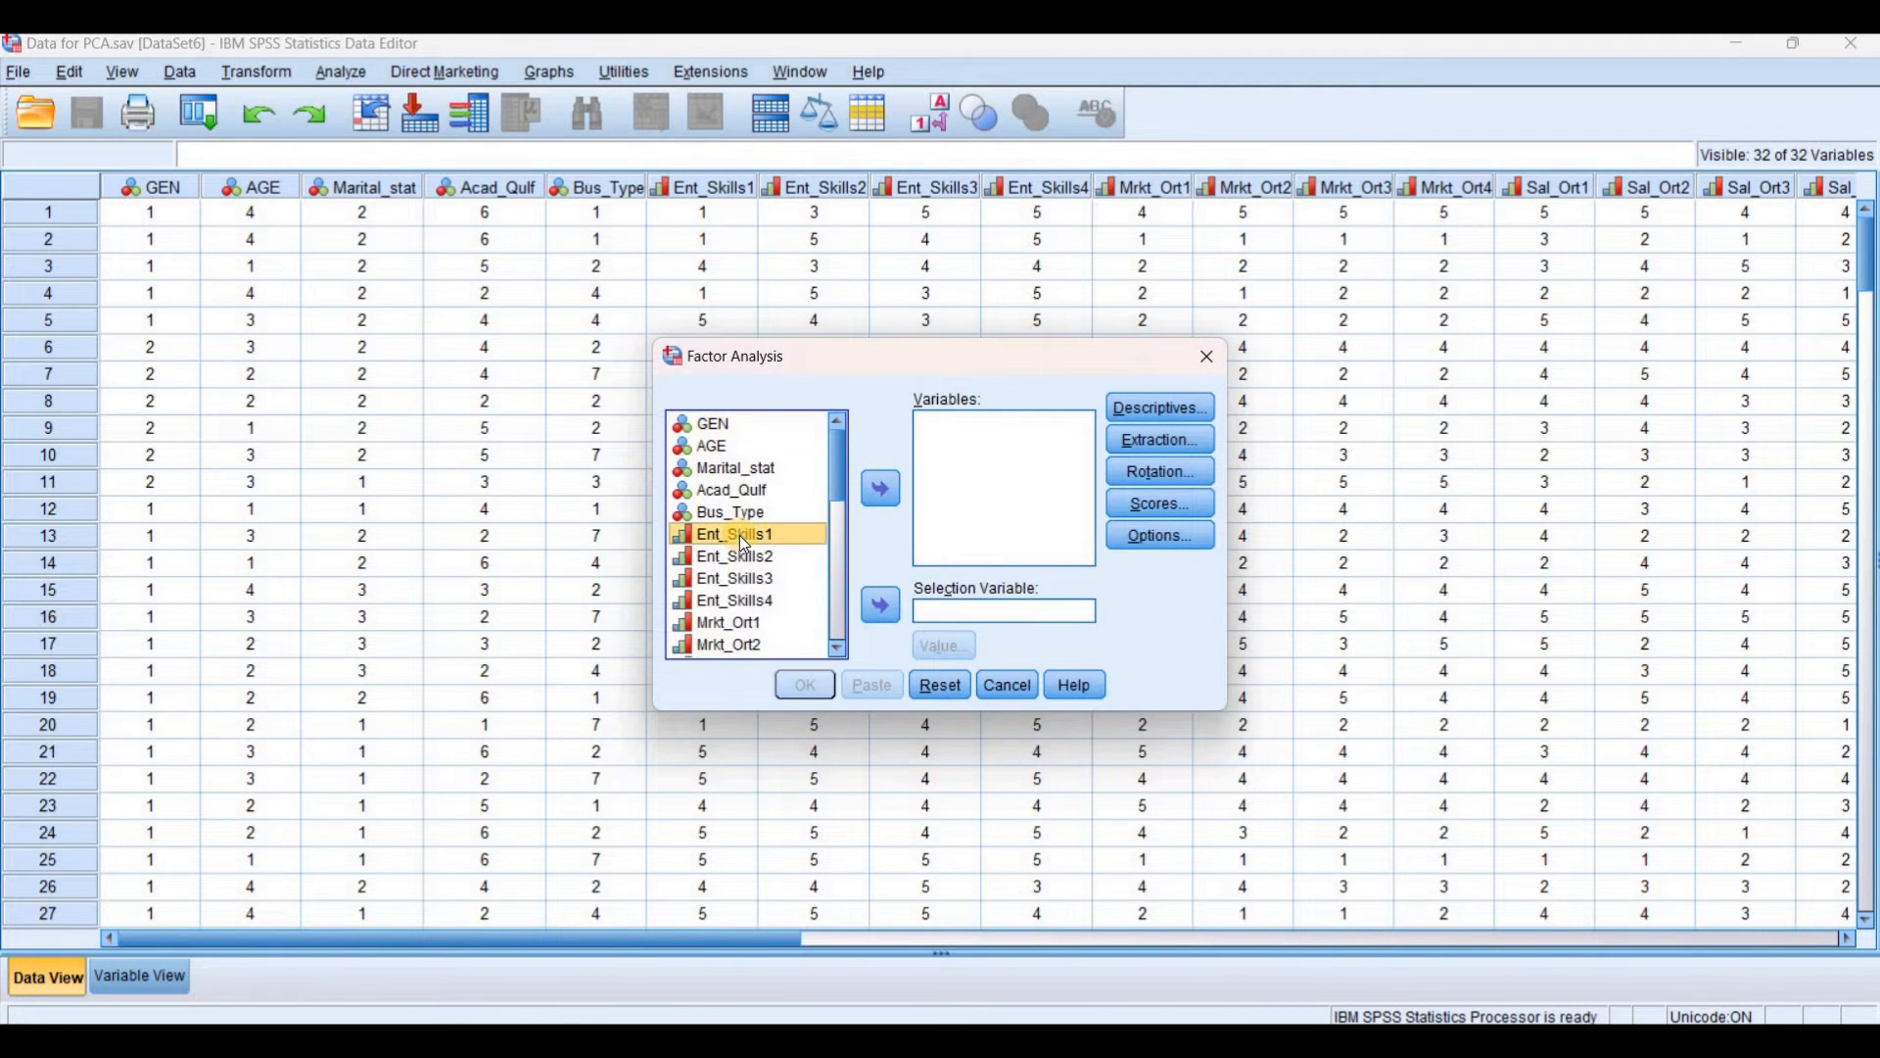
{"action": "left_click", "coordinate": [837, 627]}
{"action": "left_click", "coordinate": [730, 646], "text": "shift"}
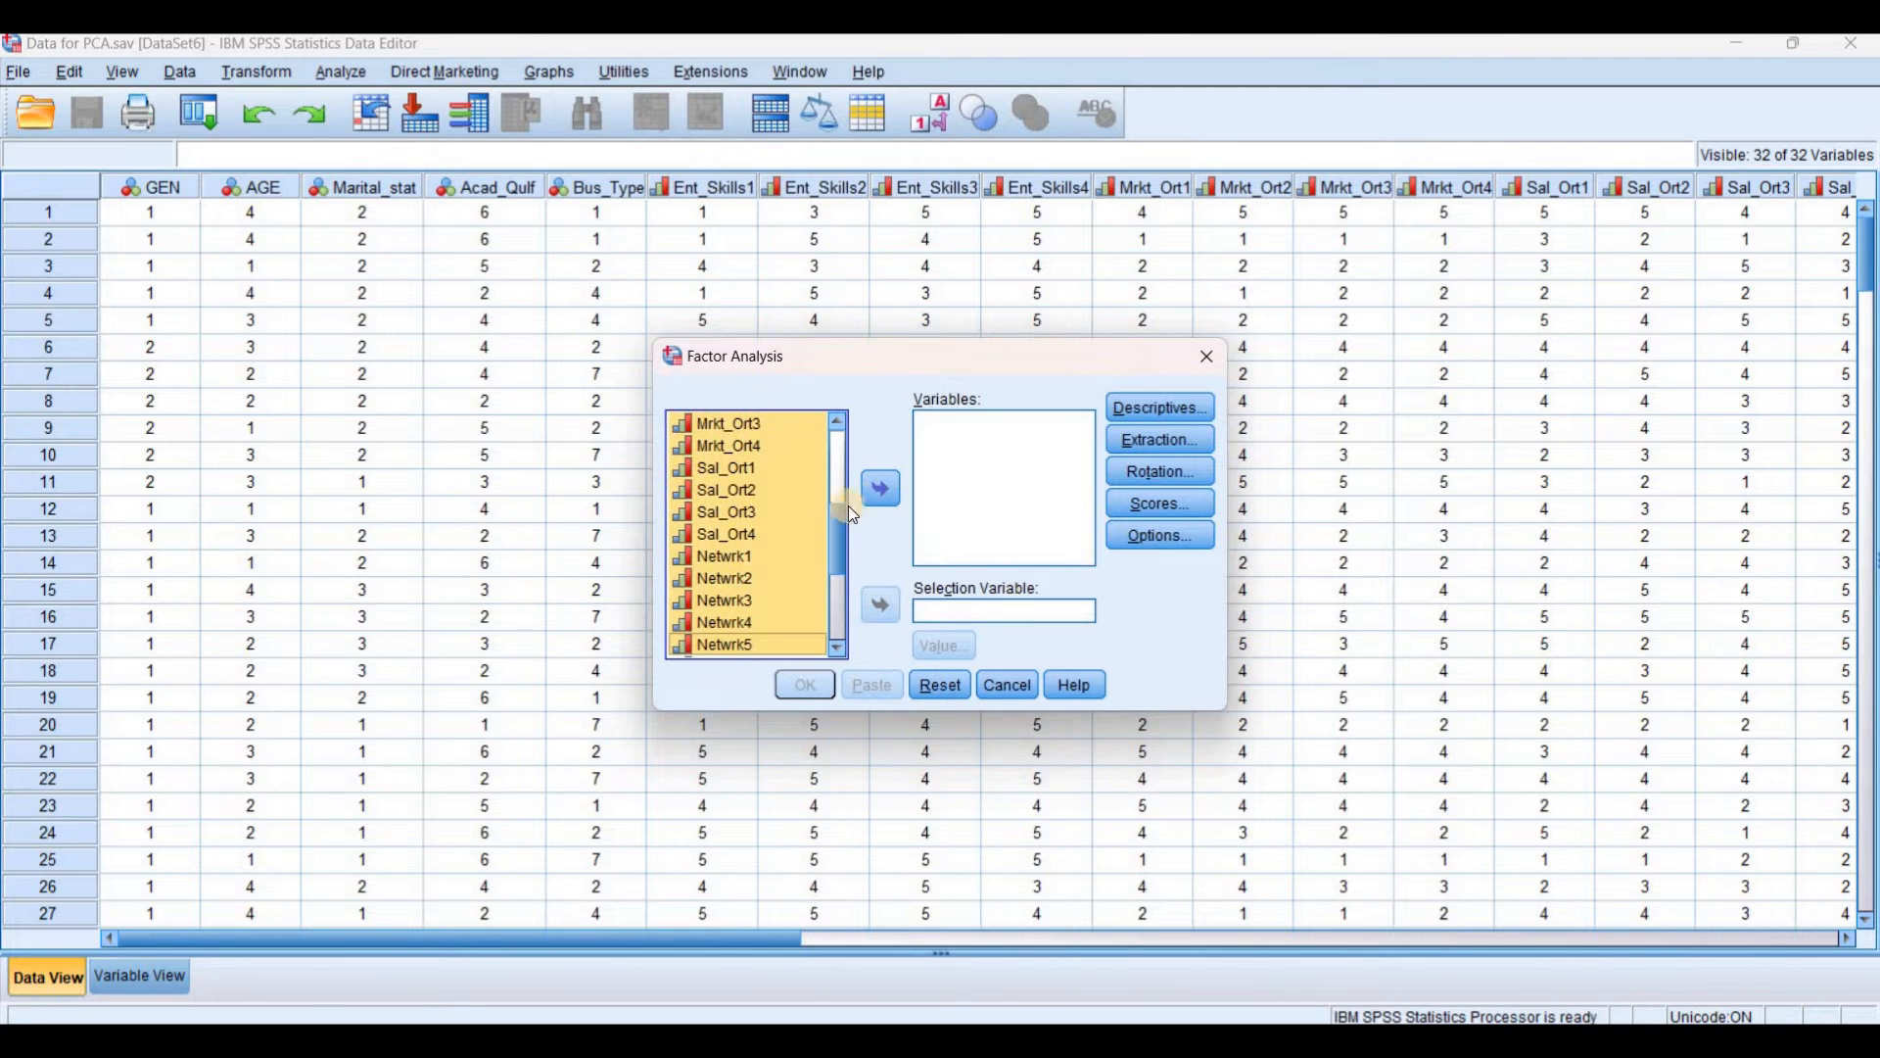
{"action": "left_click", "coordinate": [880, 488]}
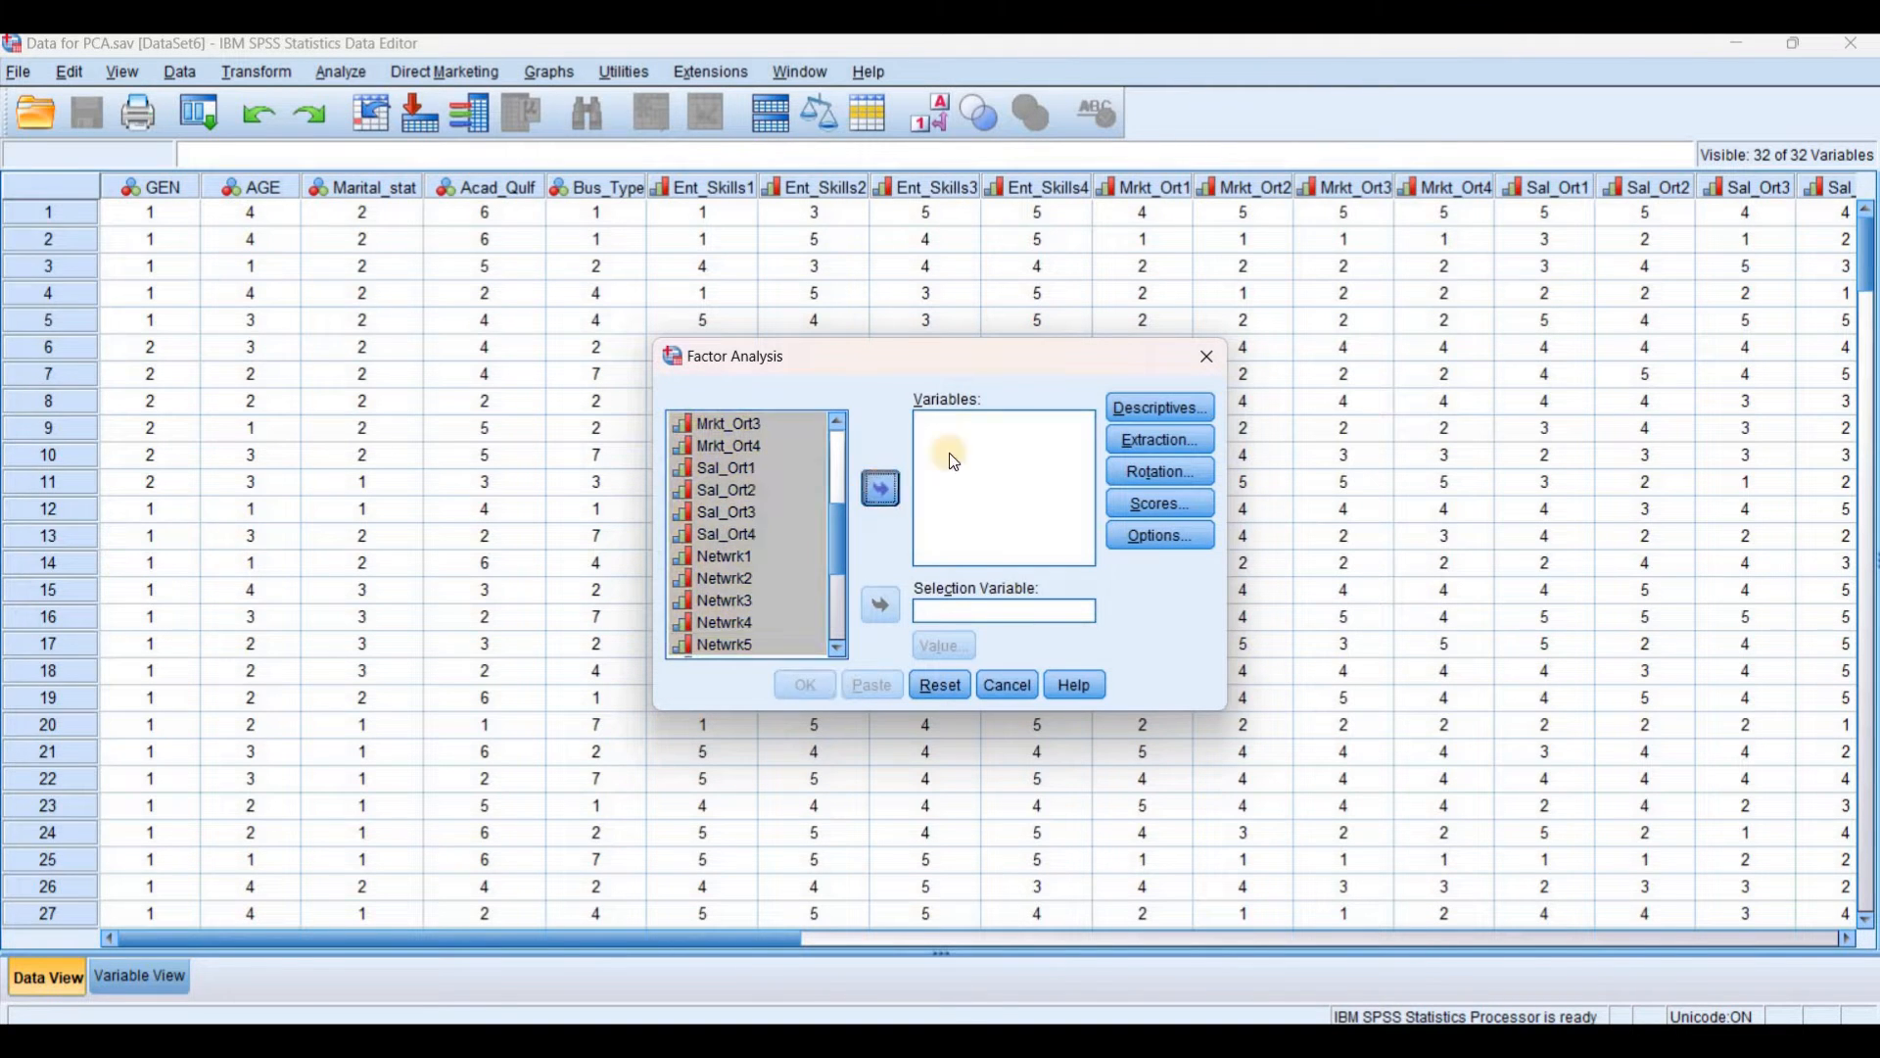
Enable the coefficients, significance levels, determinant, KMO and Bartlett's test of sphericity, and anti-image options in the factor analysis descriptives
{"action": "left_click", "coordinate": [1159, 409]}
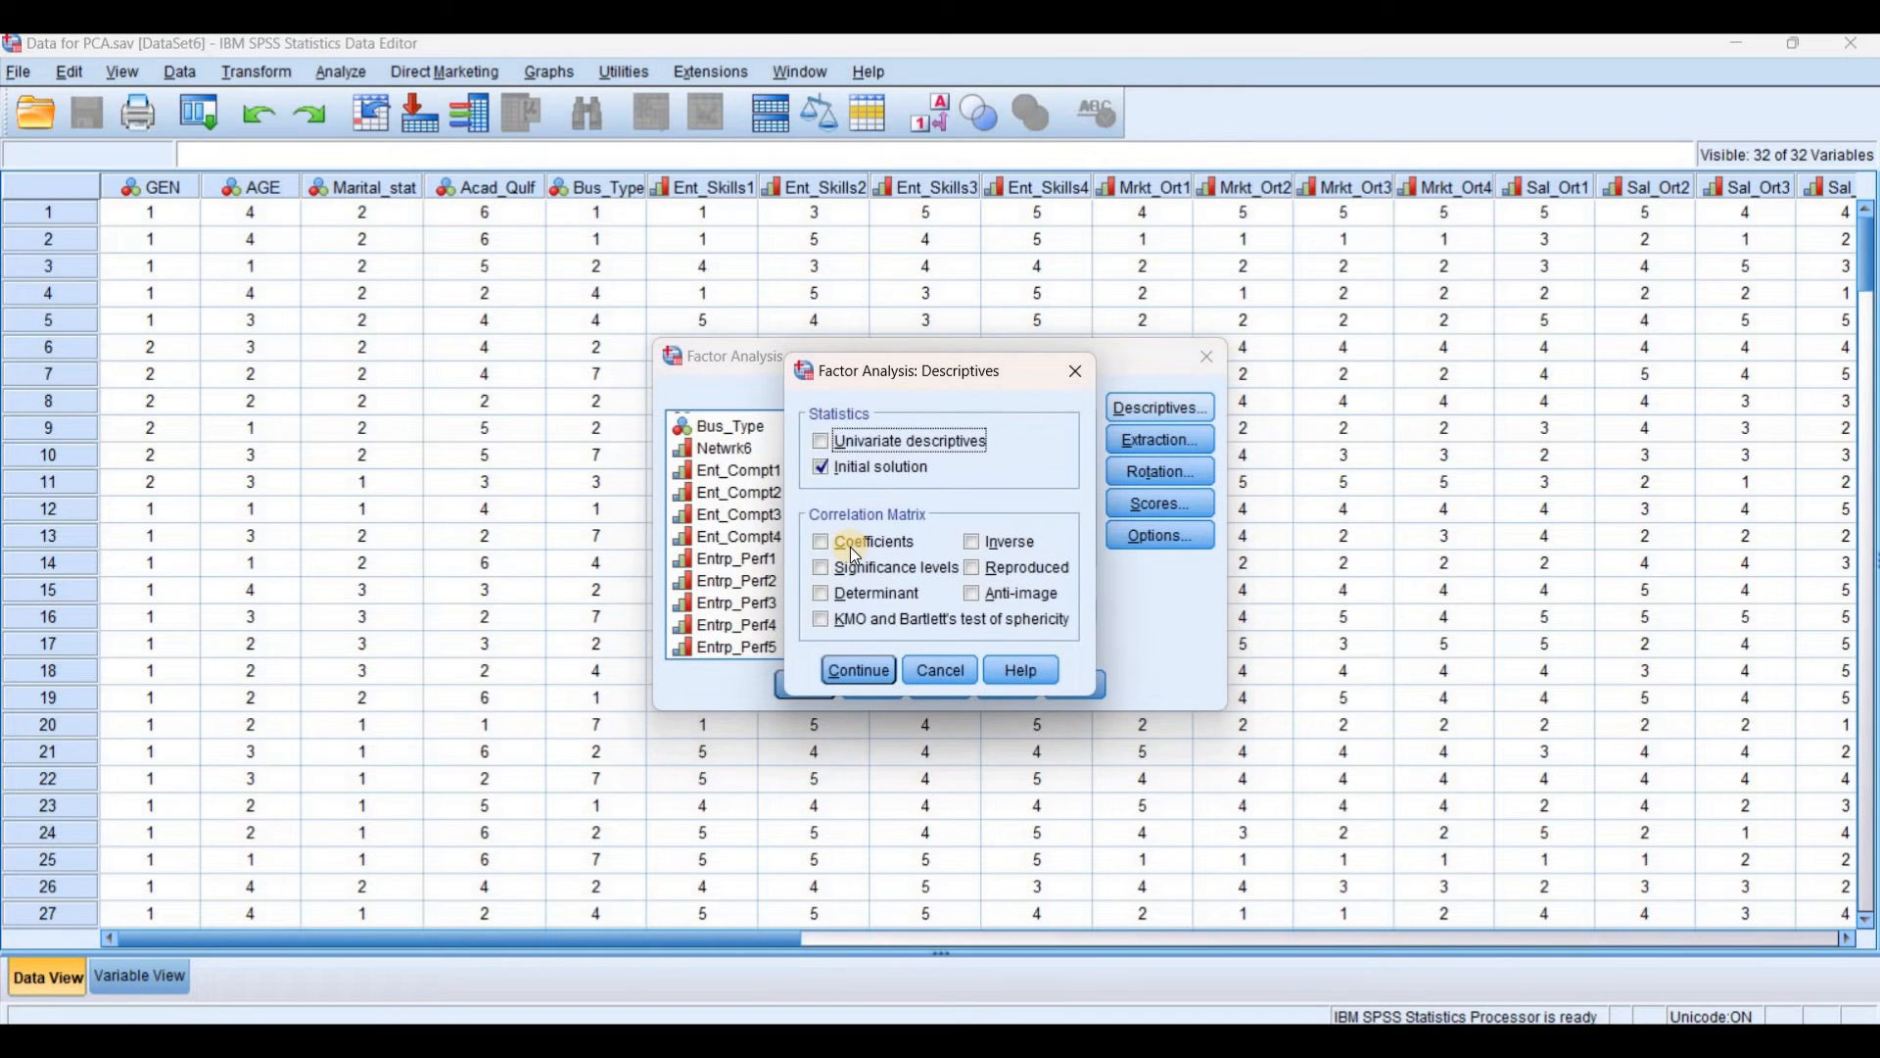
{"action": "left_click", "coordinate": [850, 546]}
{"action": "left_click", "coordinate": [849, 566]}
{"action": "left_click", "coordinate": [849, 591]}
{"action": "left_click", "coordinate": [849, 621]}
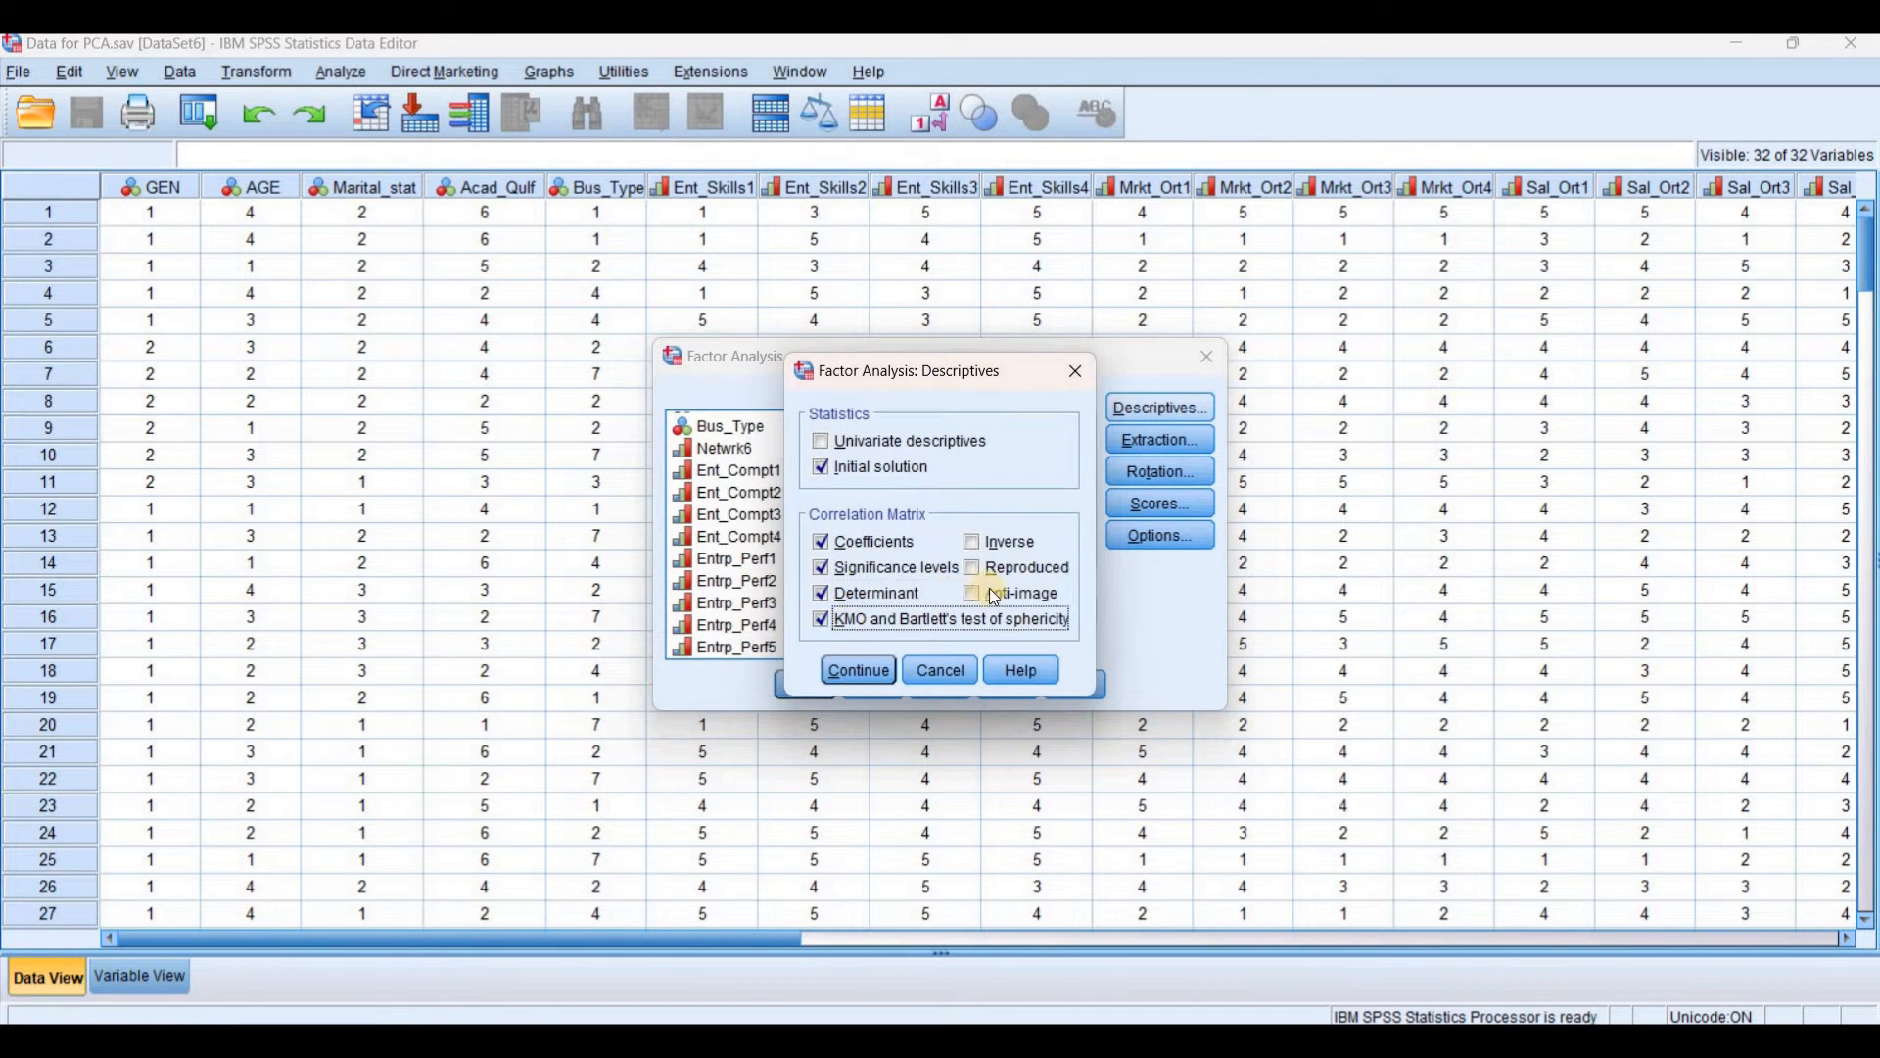
{"action": "left_click", "coordinate": [990, 591]}
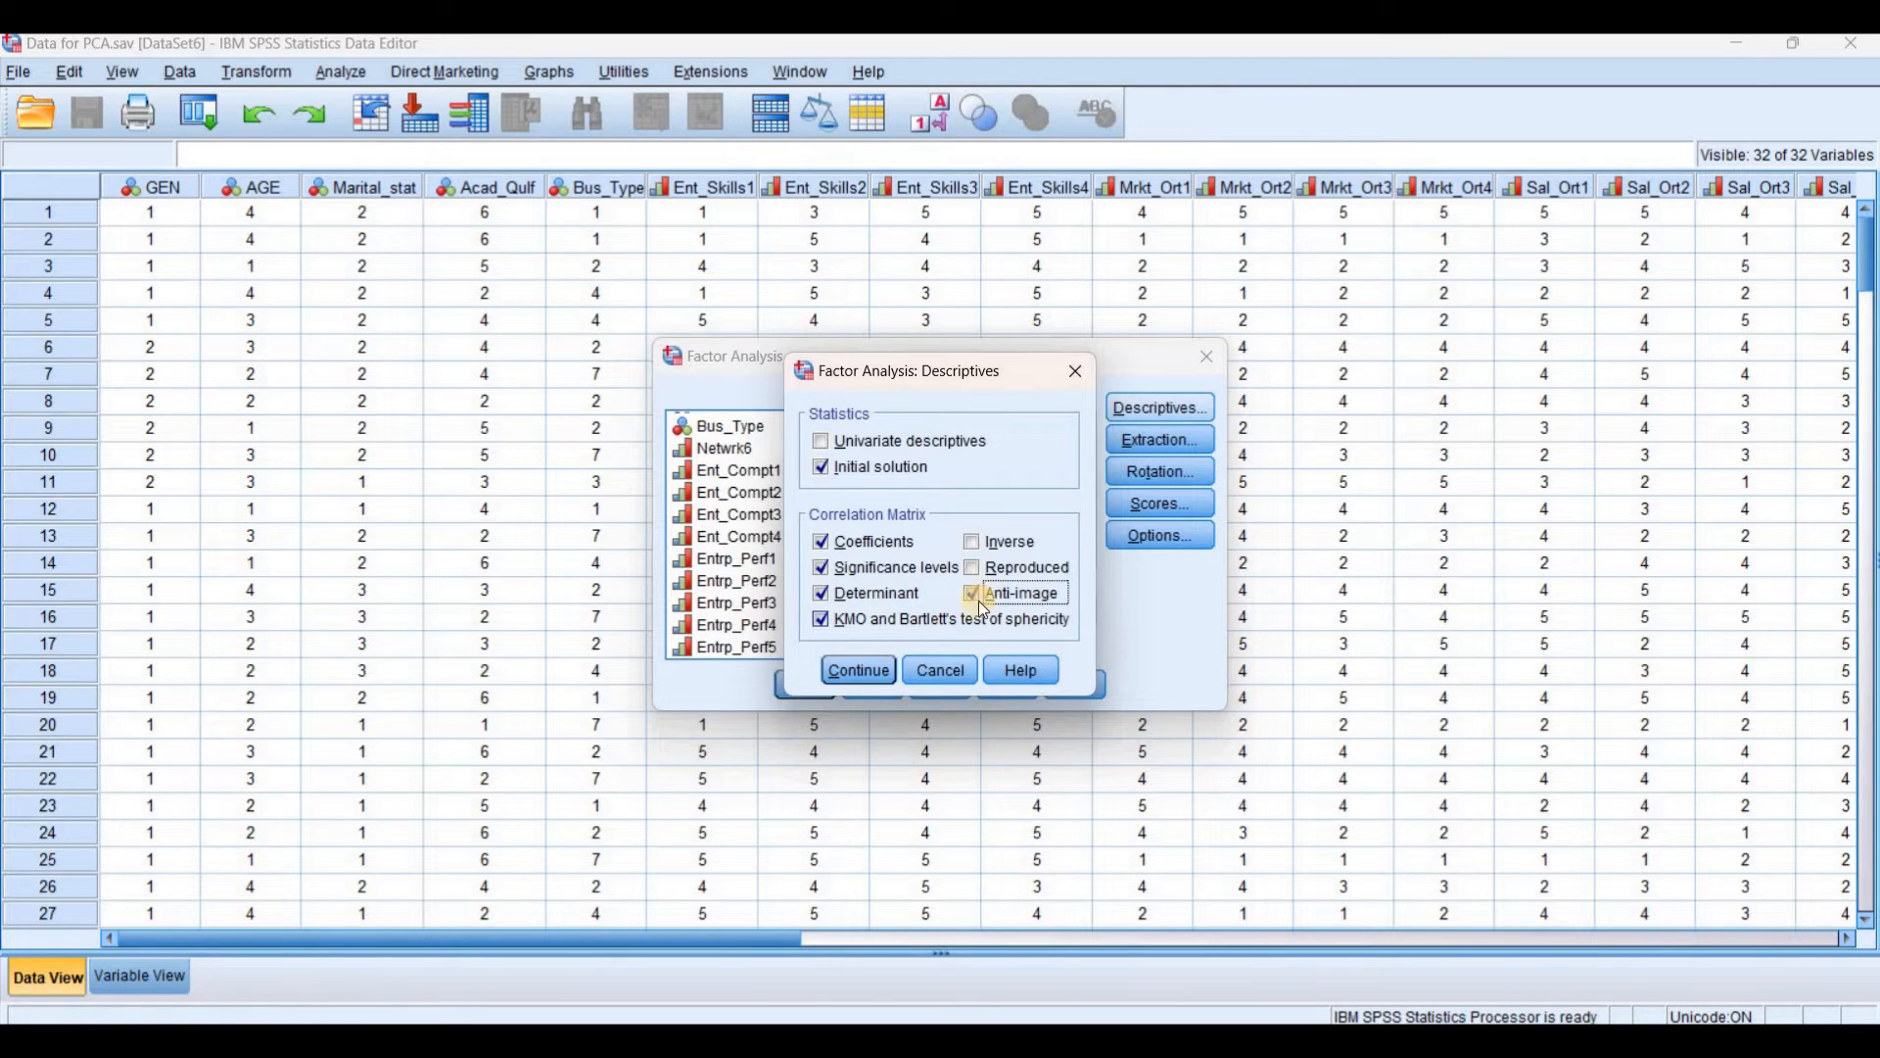
{"action": "left_click", "coordinate": [854, 672]}
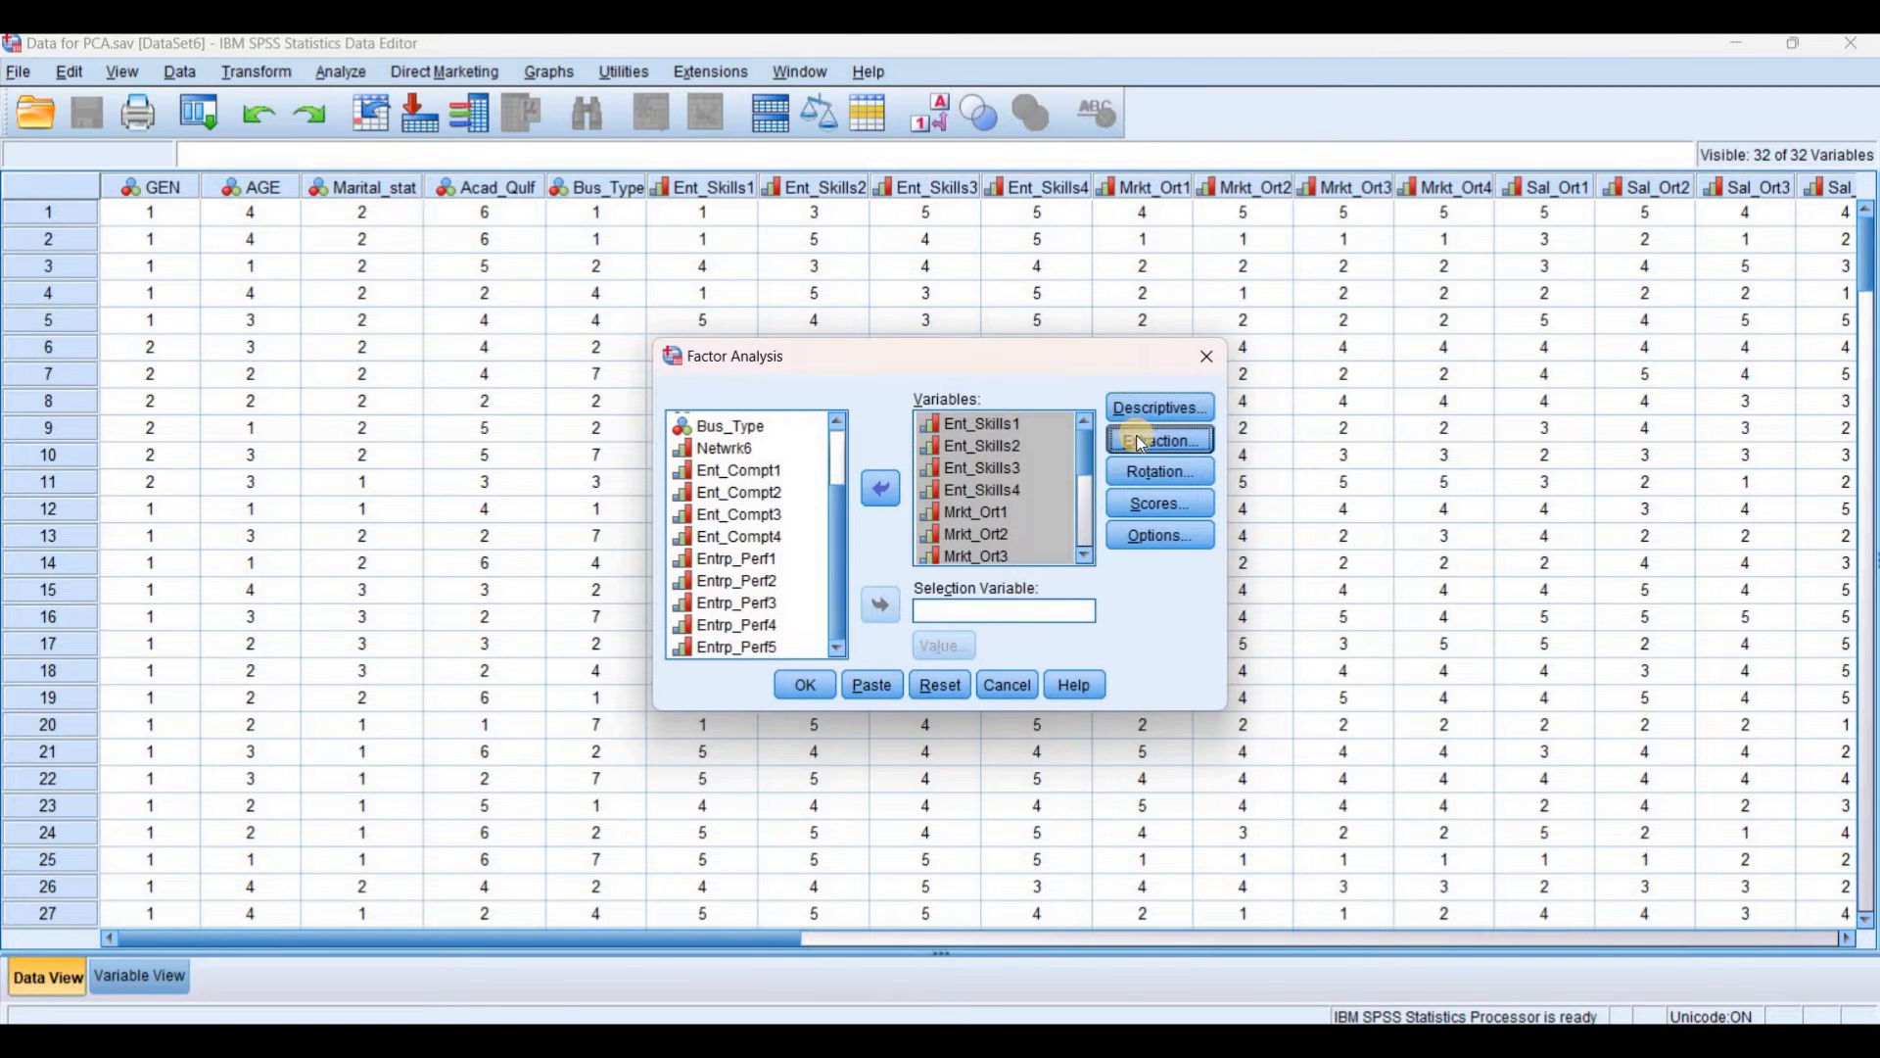
Open the factor extraction settings and review the available methods, keeping Principal components
{"action": "left_click", "coordinate": [1141, 441]}
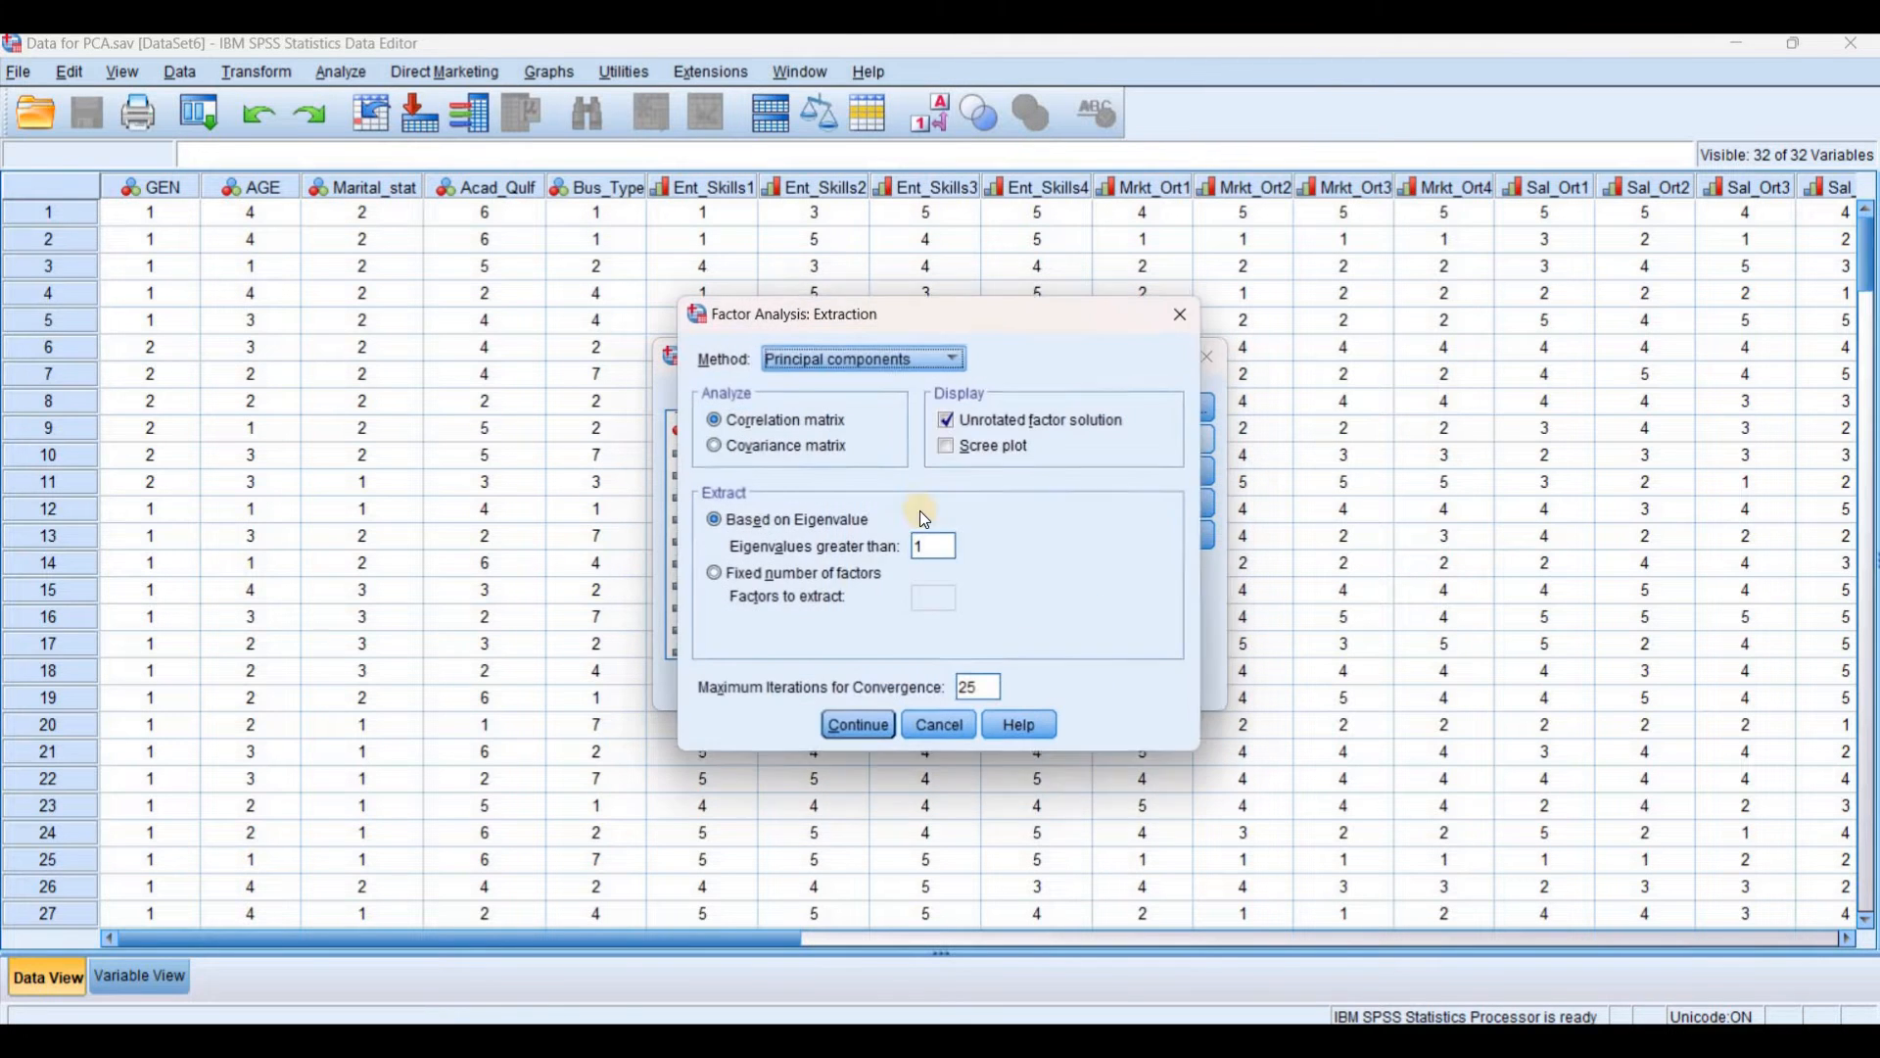
{"action": "left_click", "coordinate": [887, 370]}
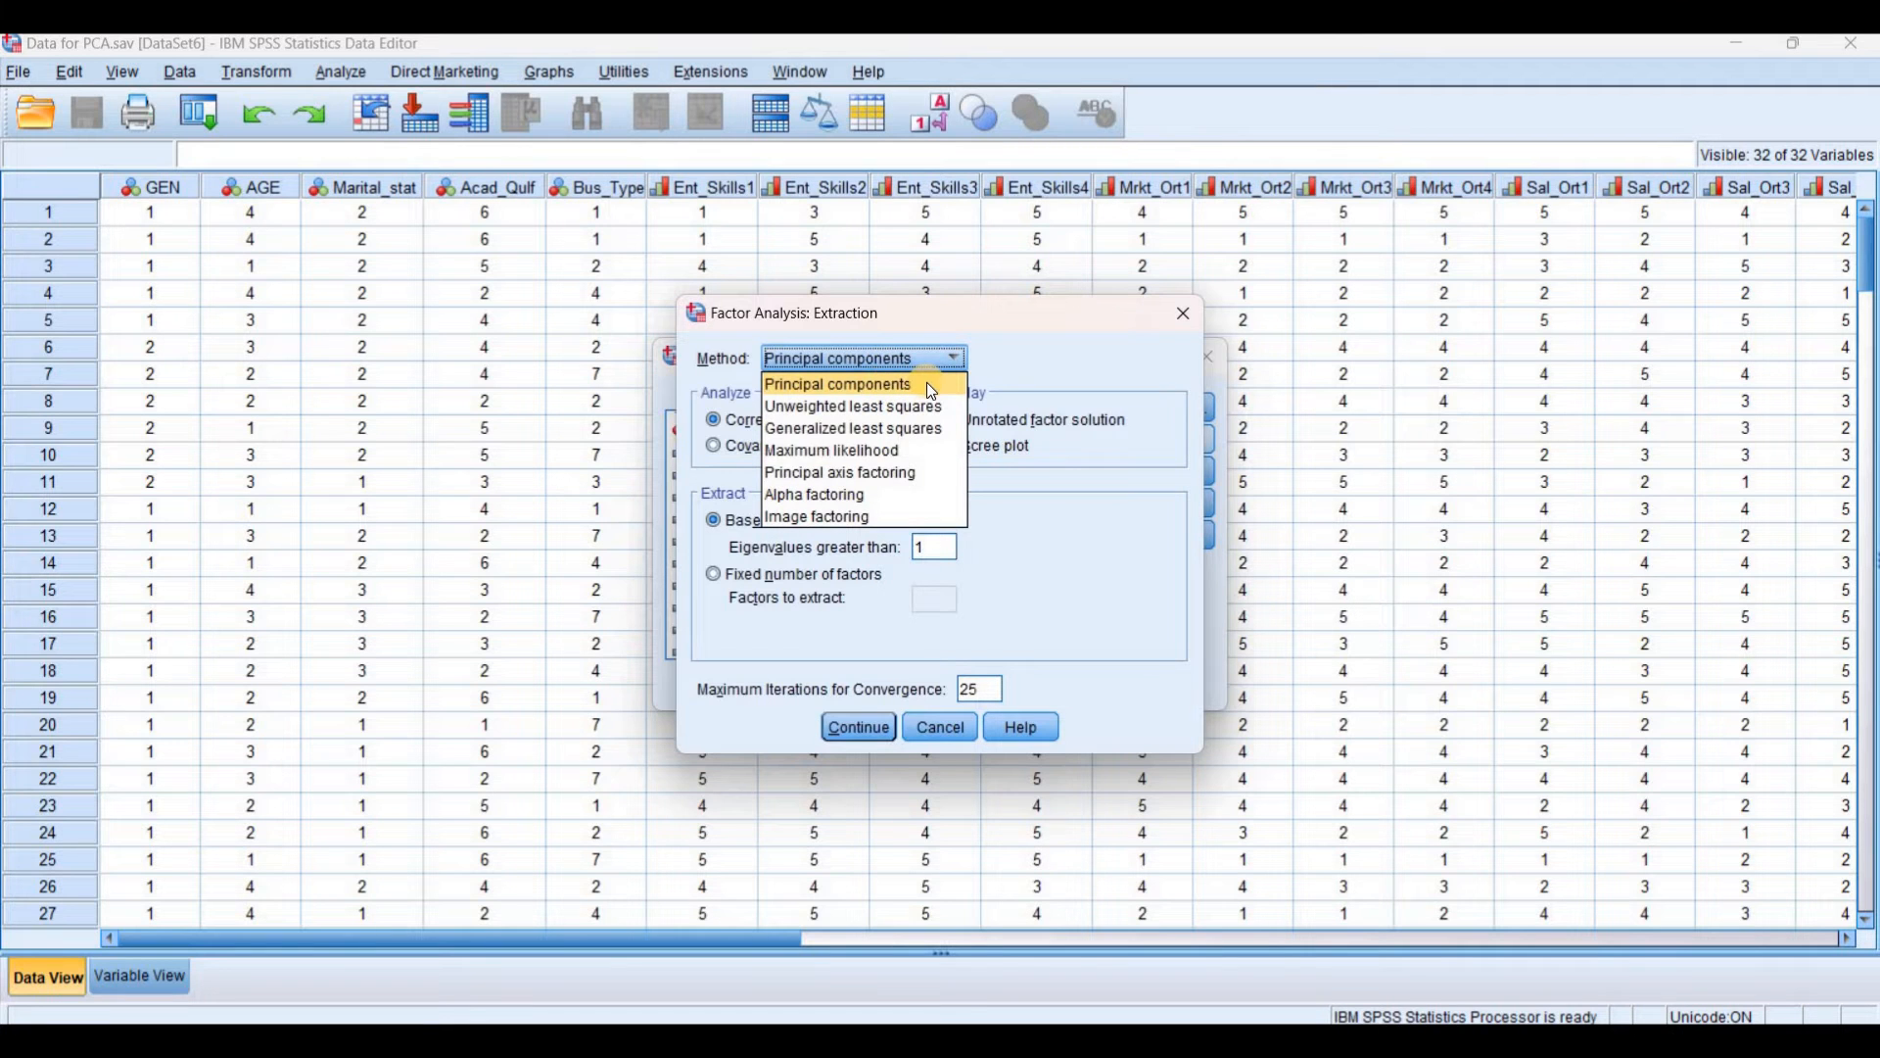
{"action": "left_click", "coordinate": [1027, 364]}
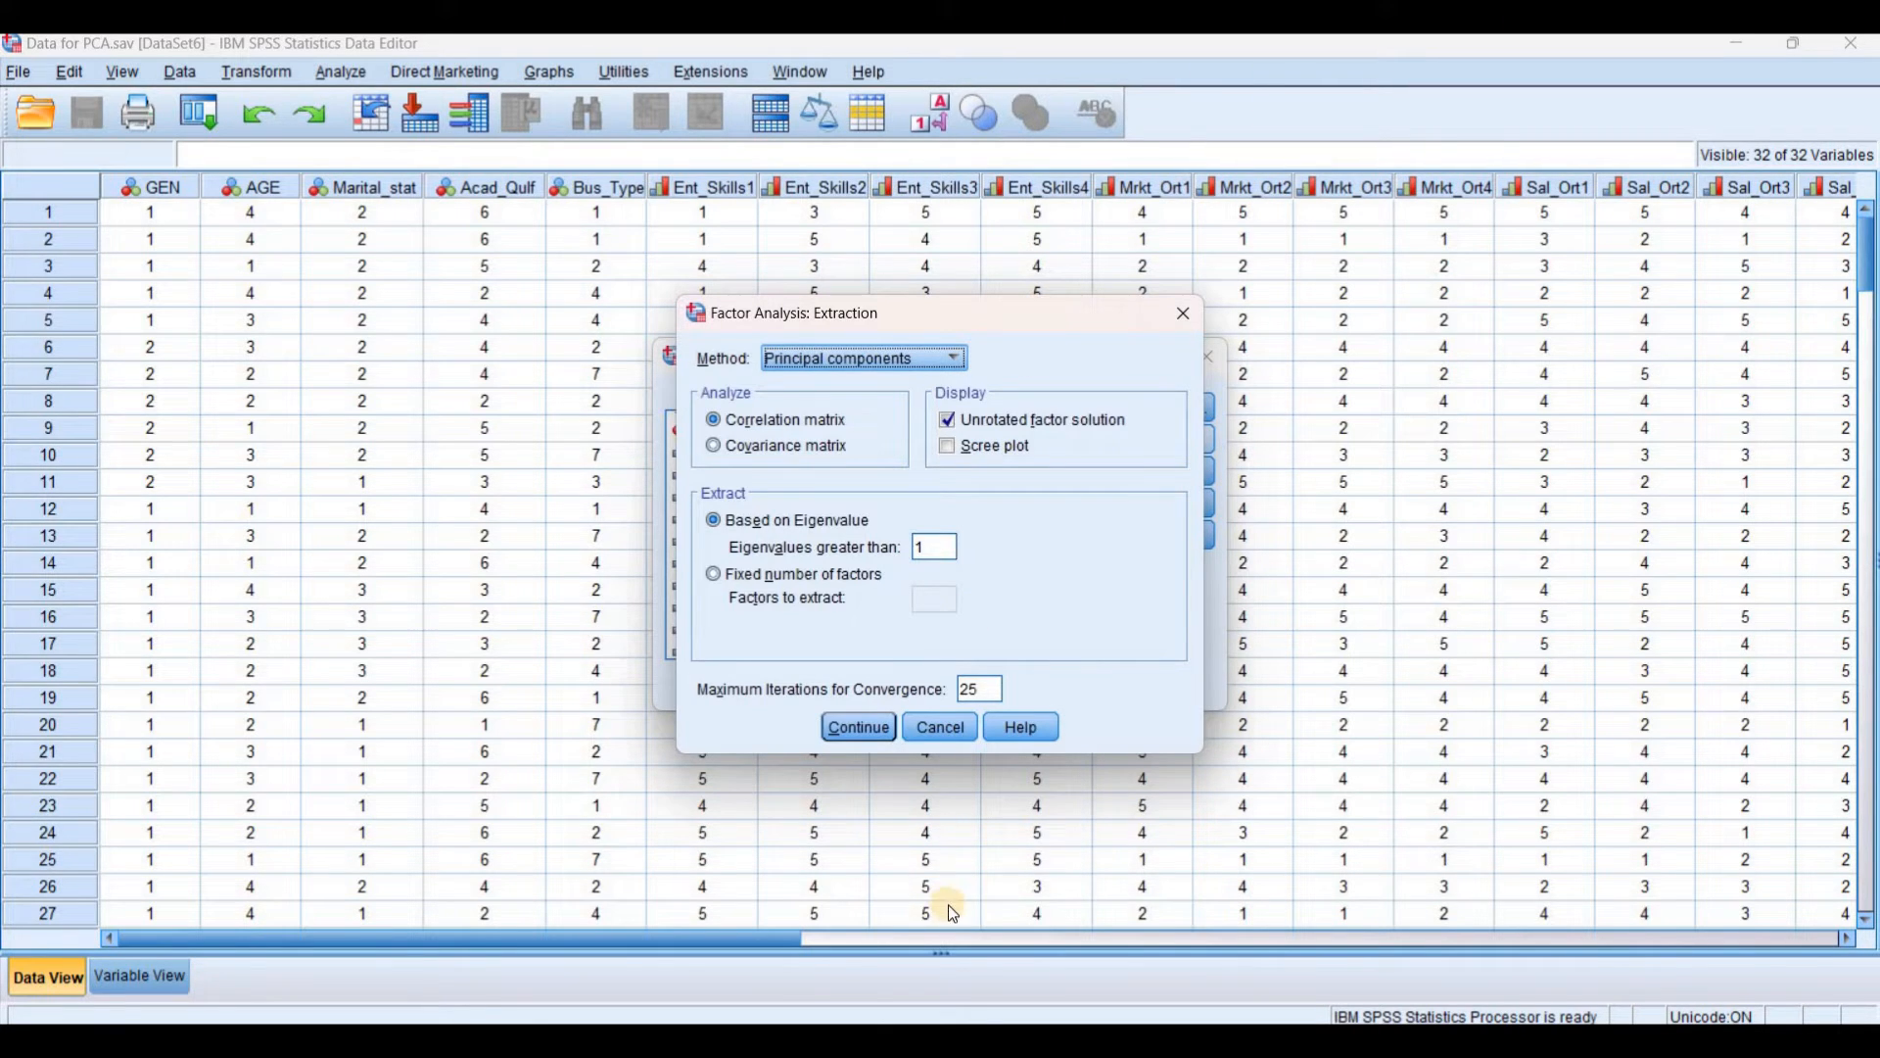
Look at the Principal Component Analysis in jamovi and return to the Data for PCA.sav window in SPSS
{"action": "left_click", "coordinate": [1028, 984]}
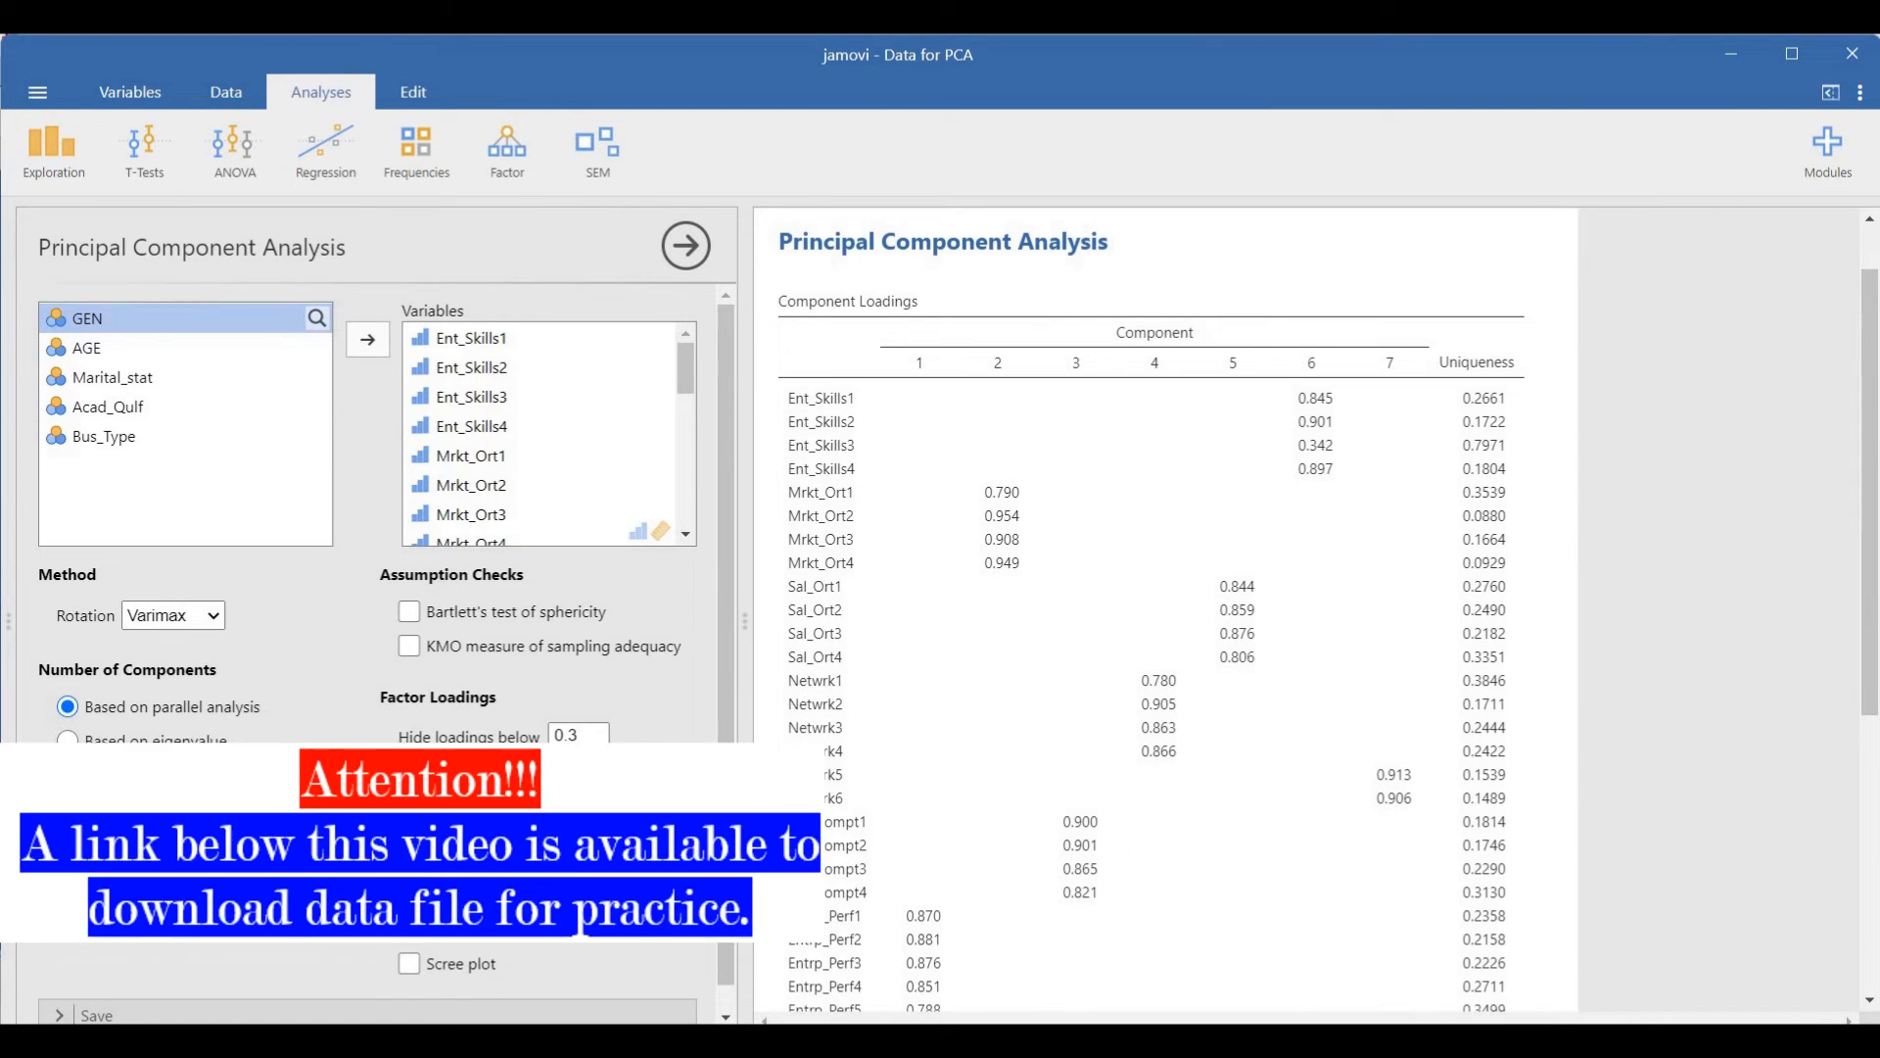
{"action": "left_click", "coordinate": [1129, 1040]}
{"action": "left_click", "coordinate": [1293, 977]}
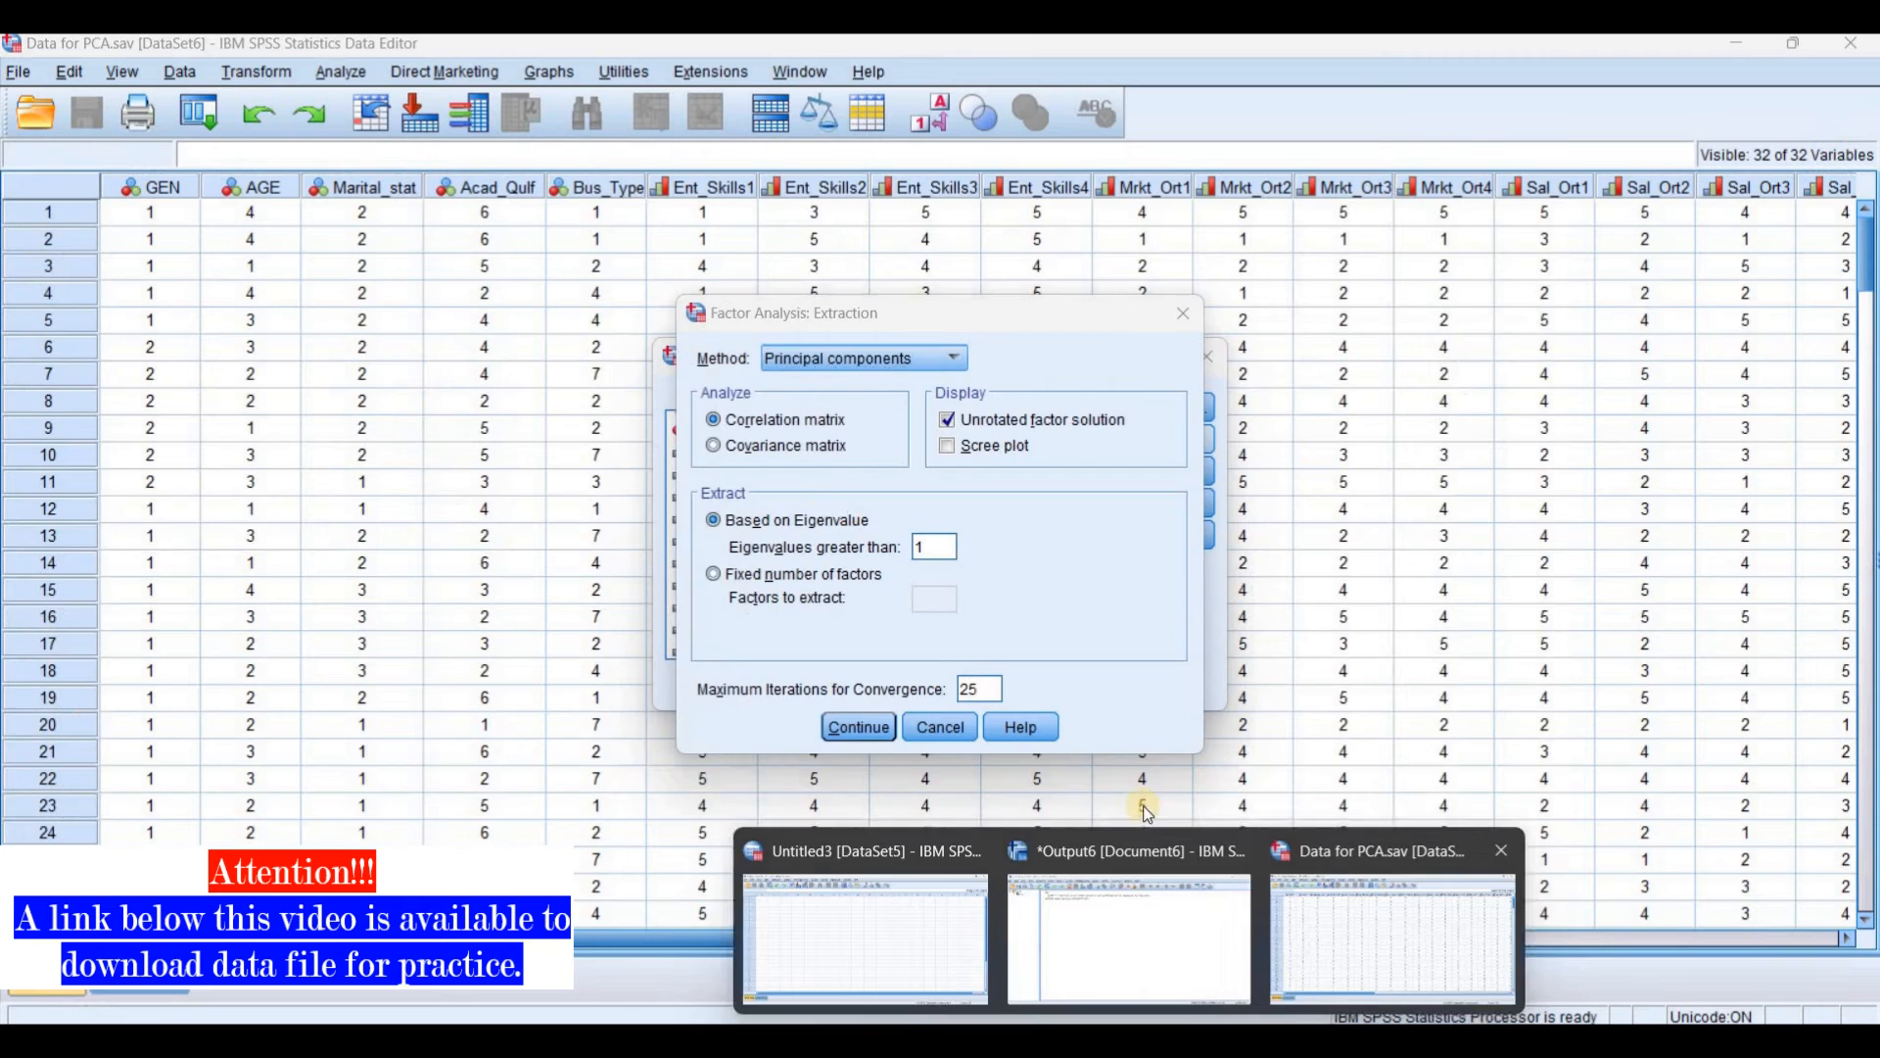
Go through the extraction methods again without changing Principal components, and include the scree plot in the output
{"action": "left_click", "coordinate": [865, 359]}
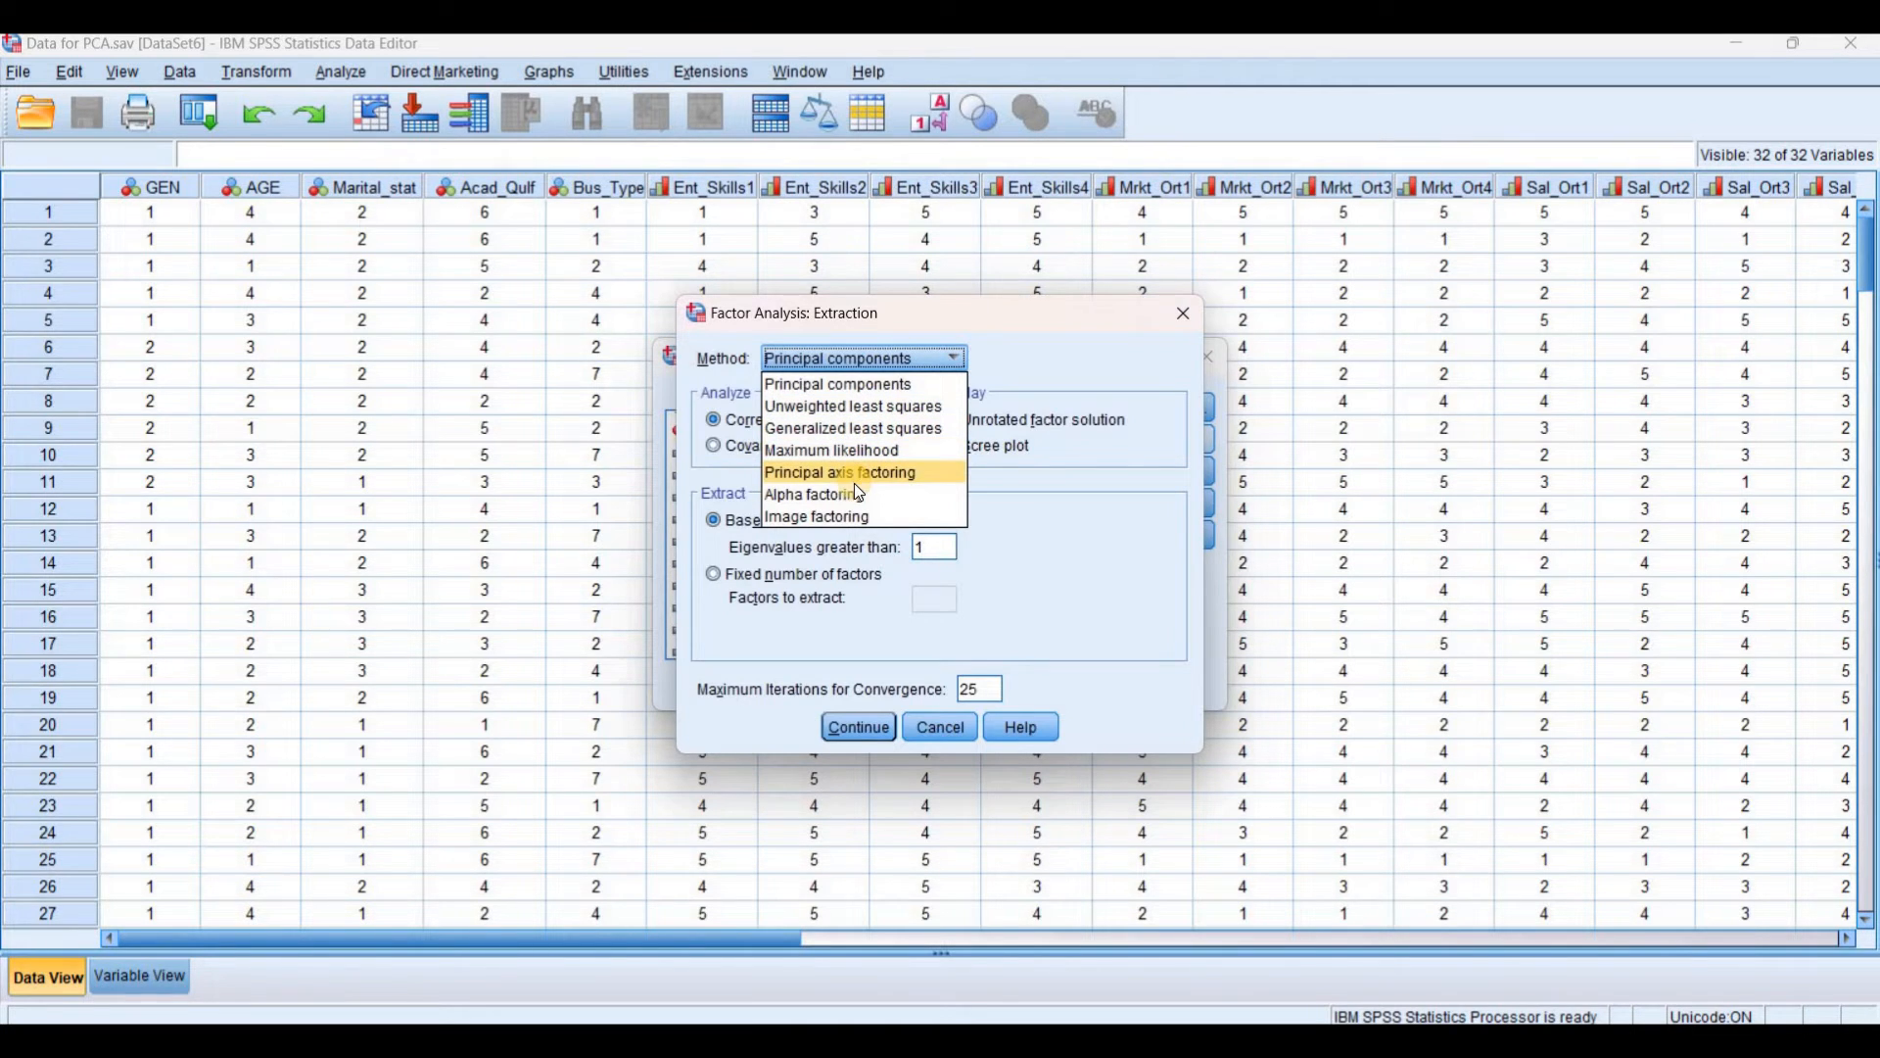
{"action": "key", "text": "Up"}
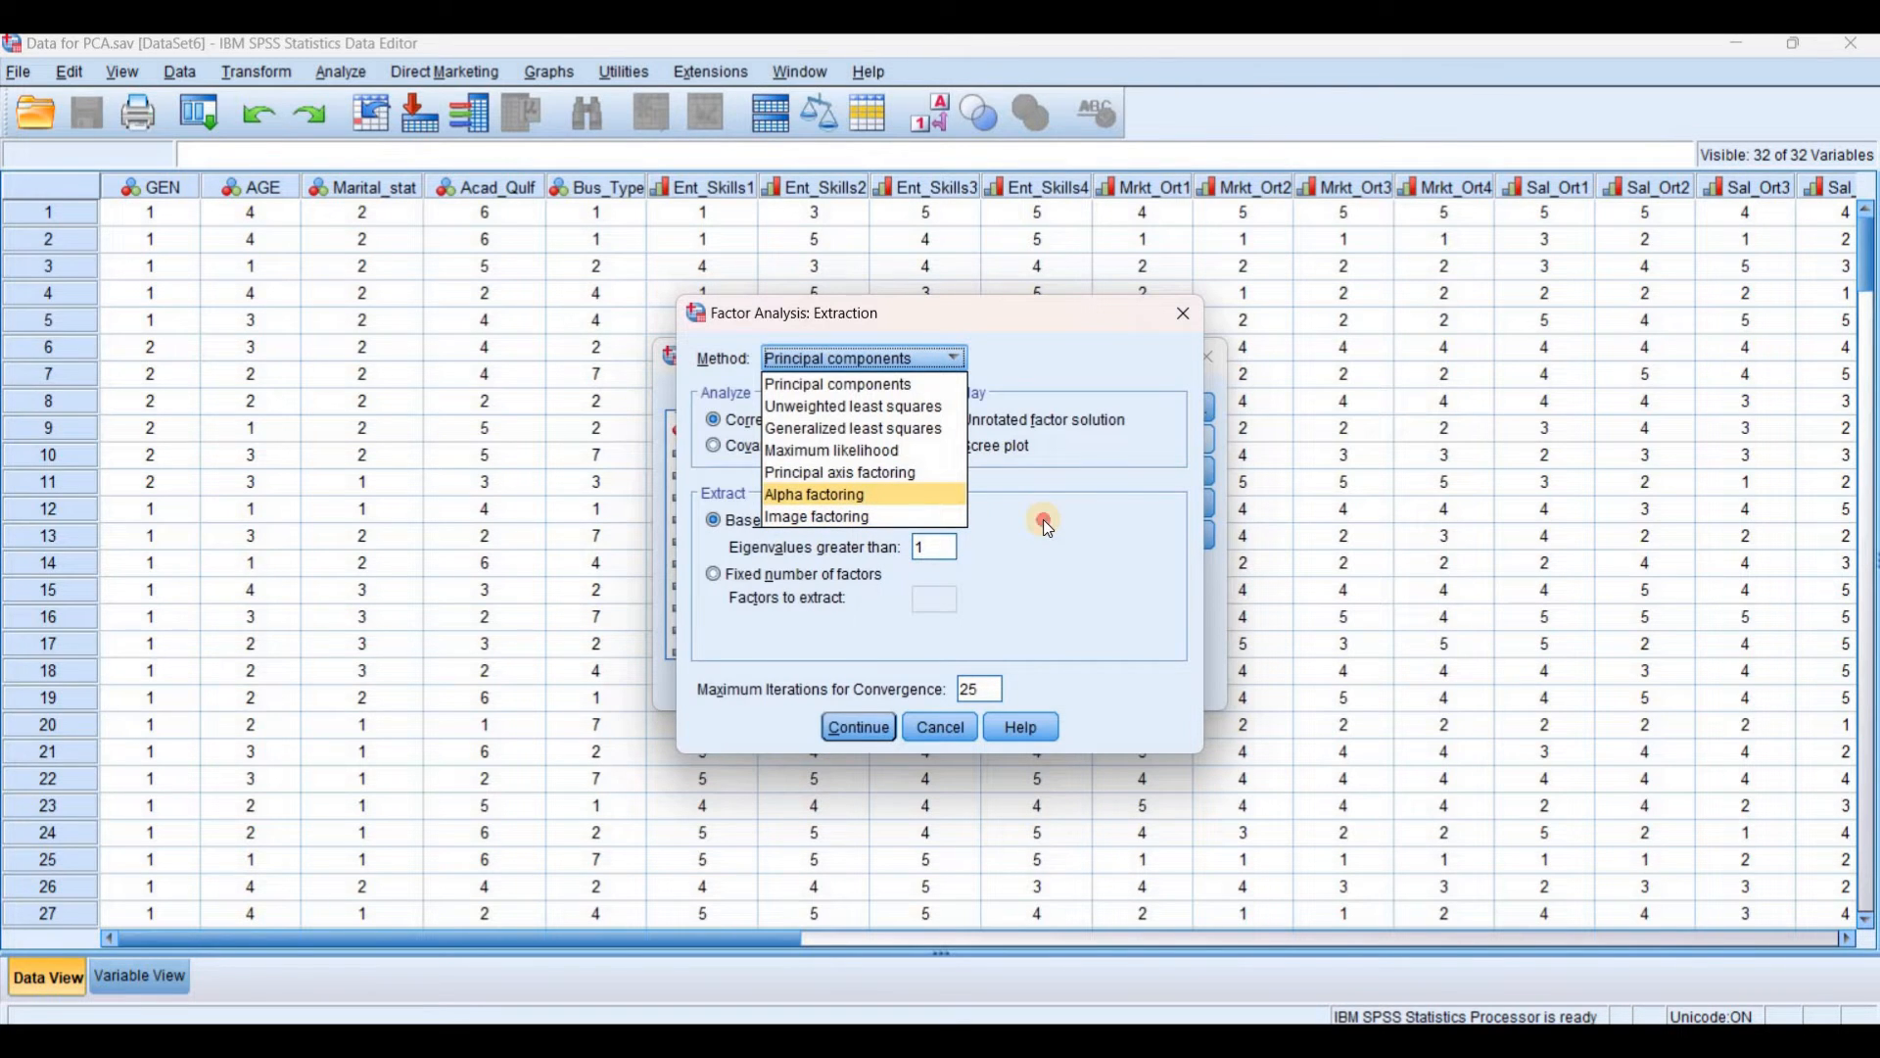
{"action": "left_click", "coordinate": [1045, 522]}
{"action": "left_click", "coordinate": [975, 449]}
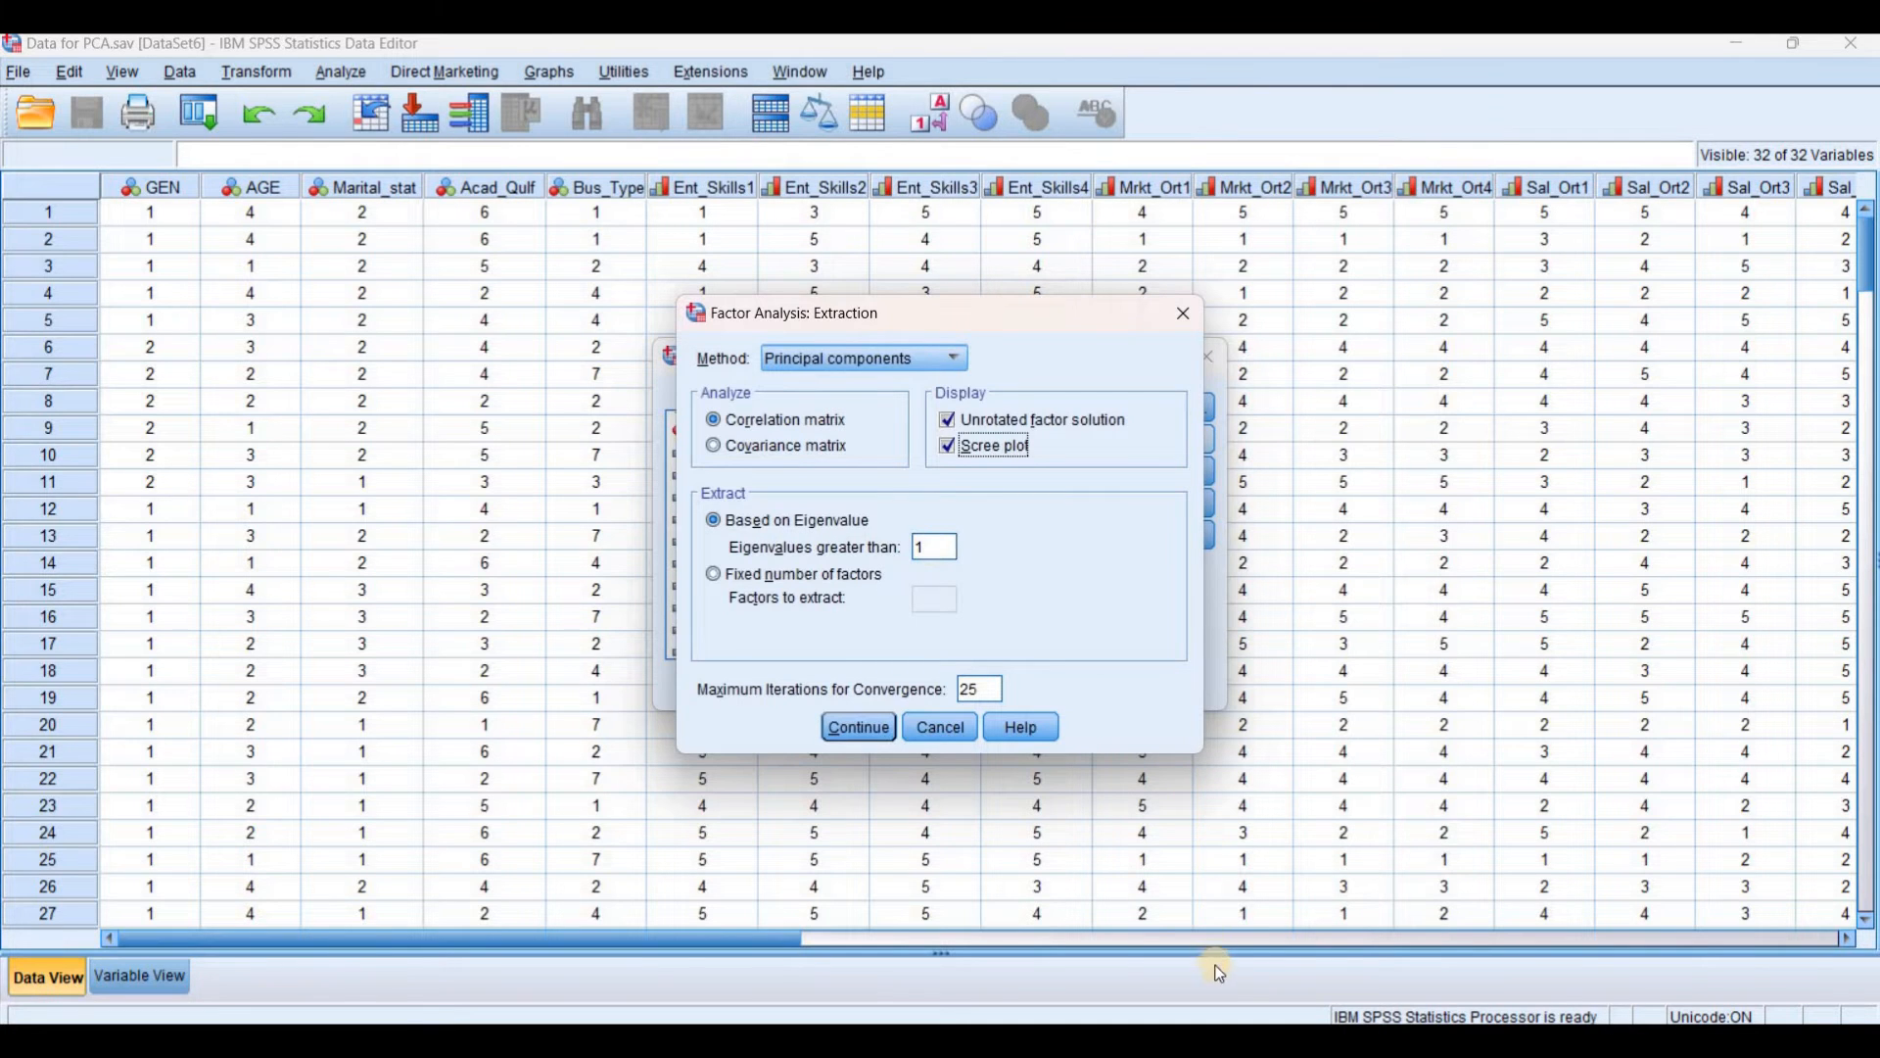
Check the constructs in Research Model.png and set the factor extraction to a fixed number of 6 factors
{"action": "left_click", "coordinate": [1237, 1040]}
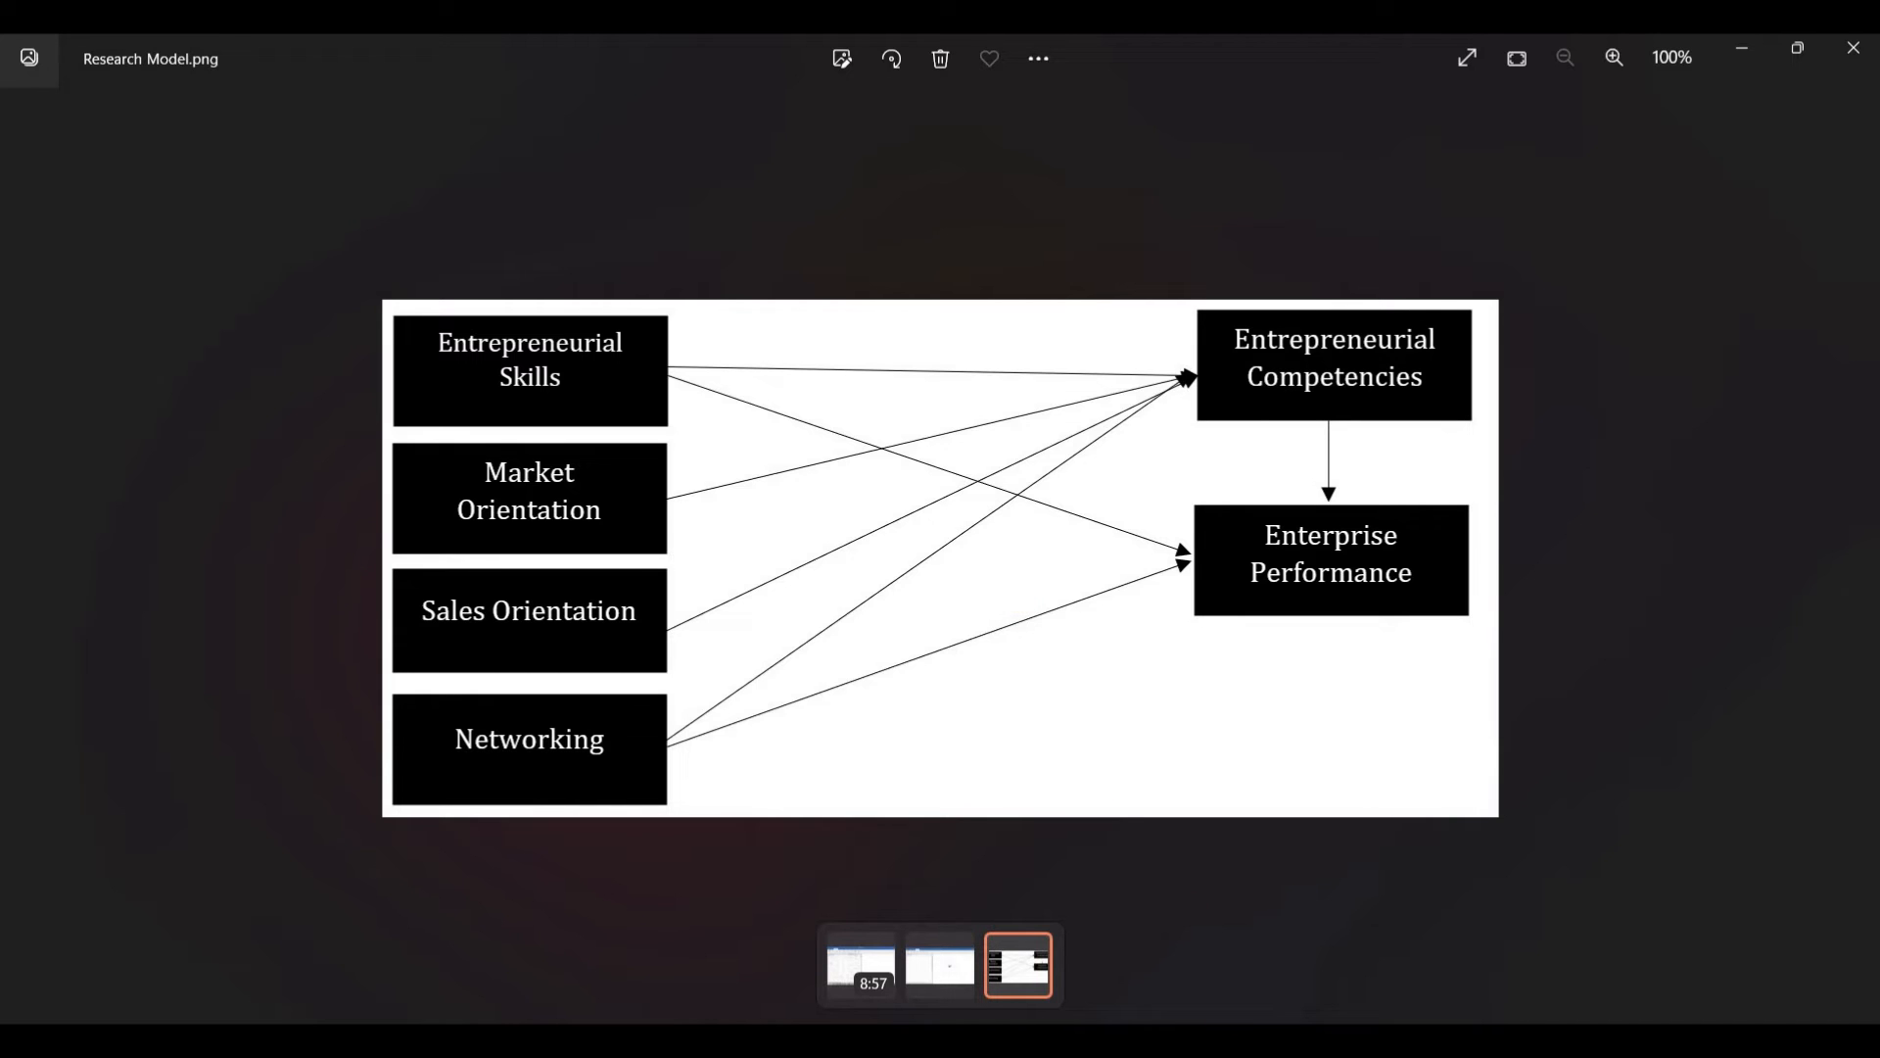
{"action": "left_click", "coordinate": [1236, 1040]}
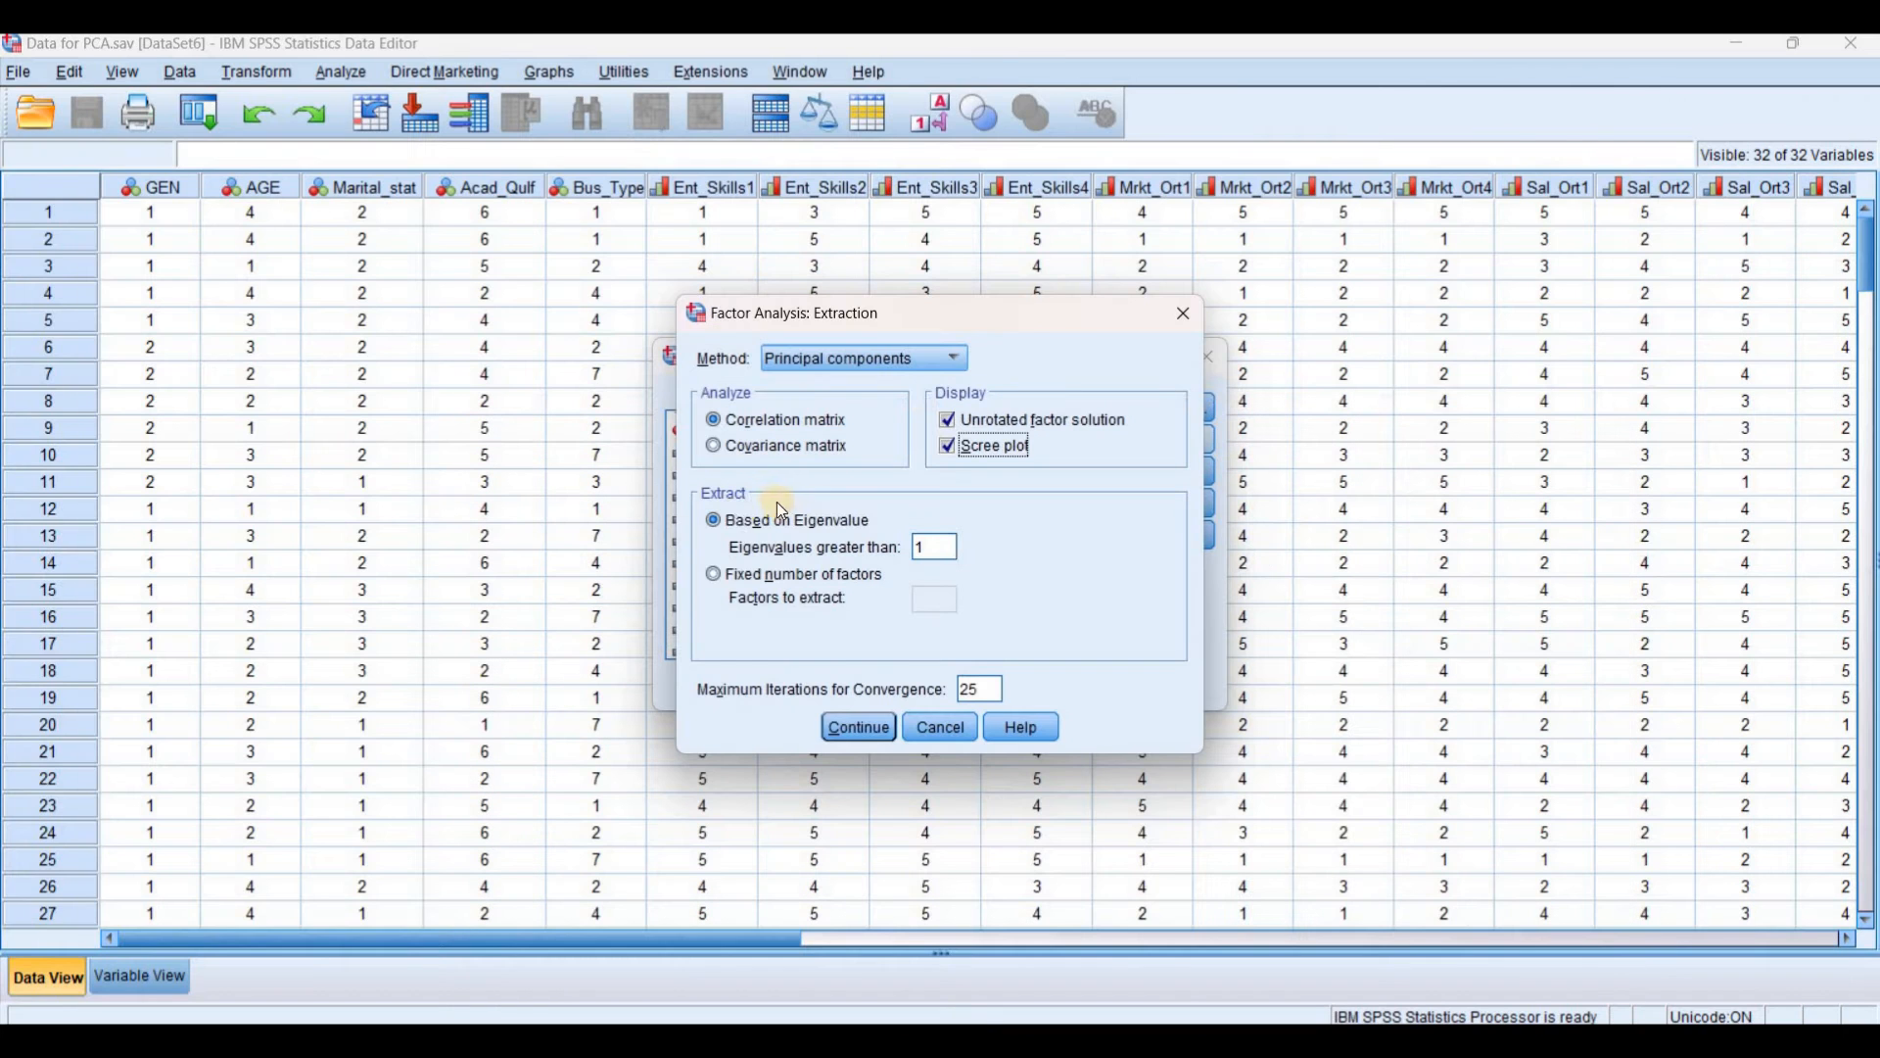
{"action": "left_click", "coordinate": [714, 576]}
{"action": "left_click", "coordinate": [937, 599]}
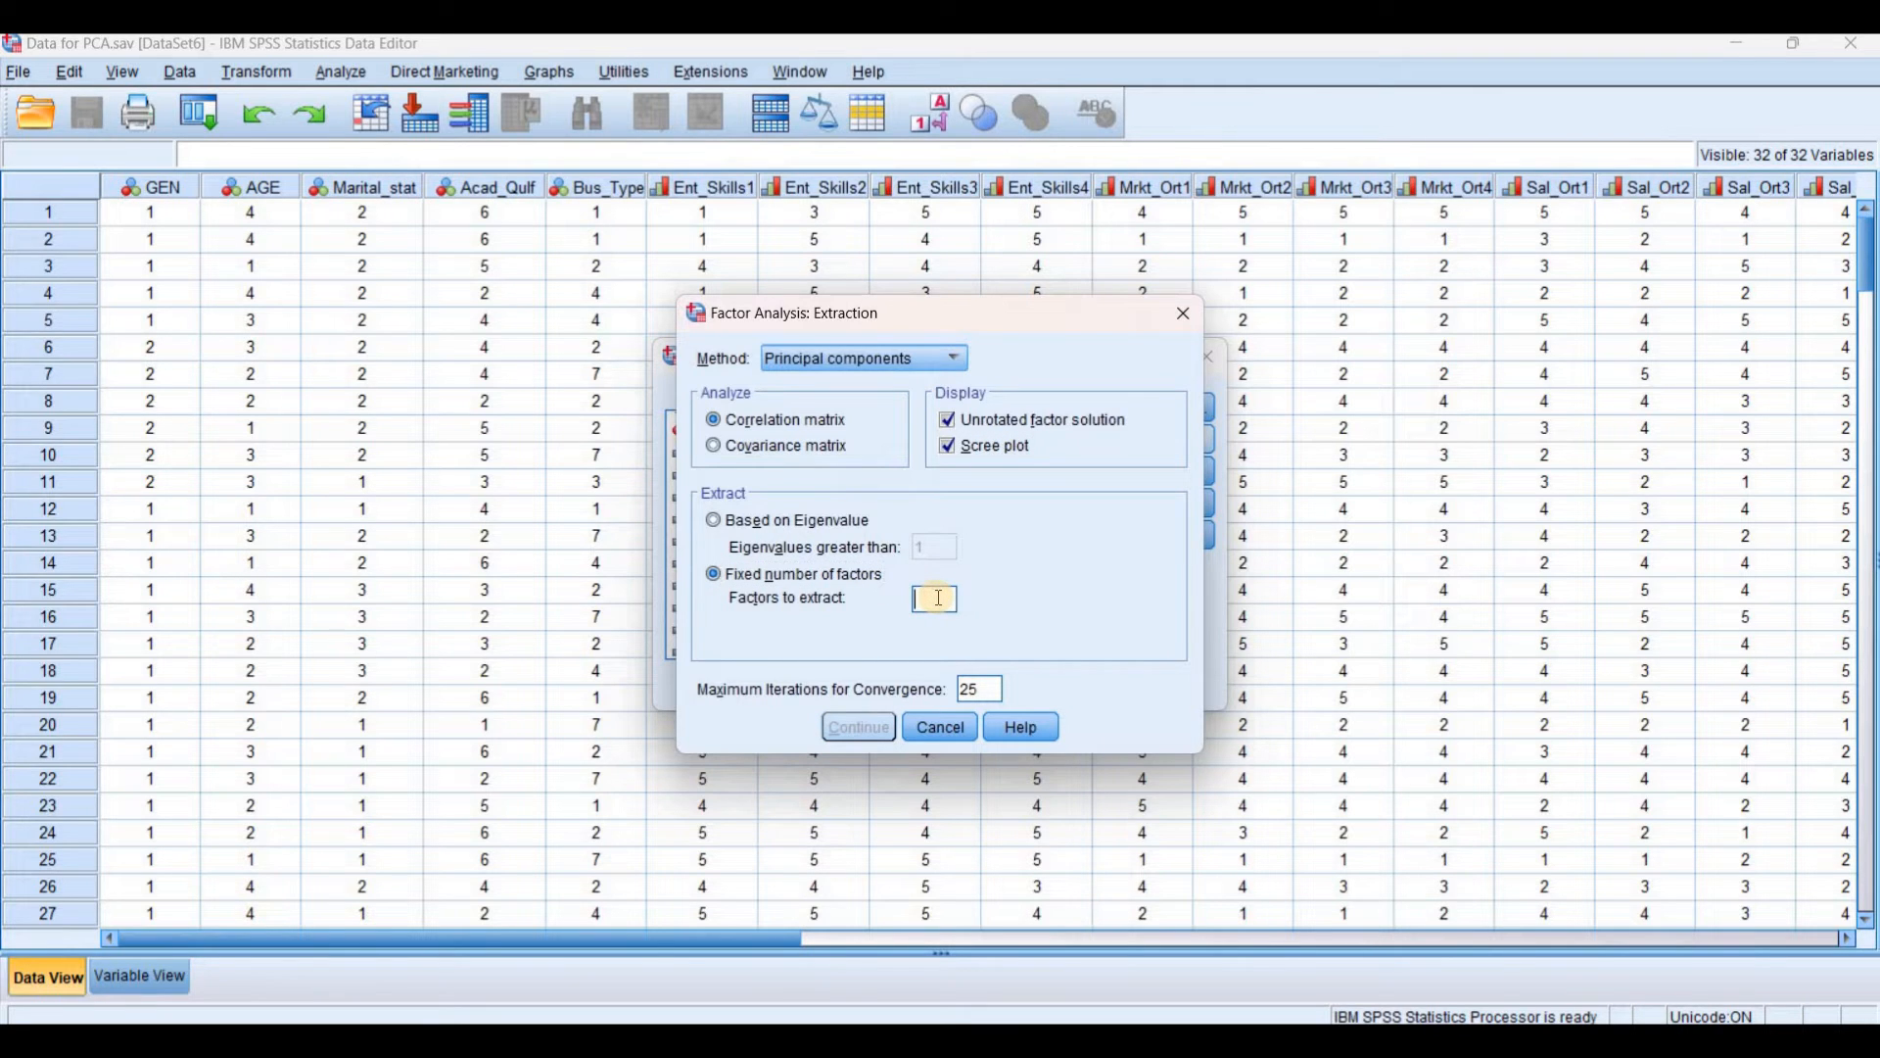
{"action": "type", "text": "6"}
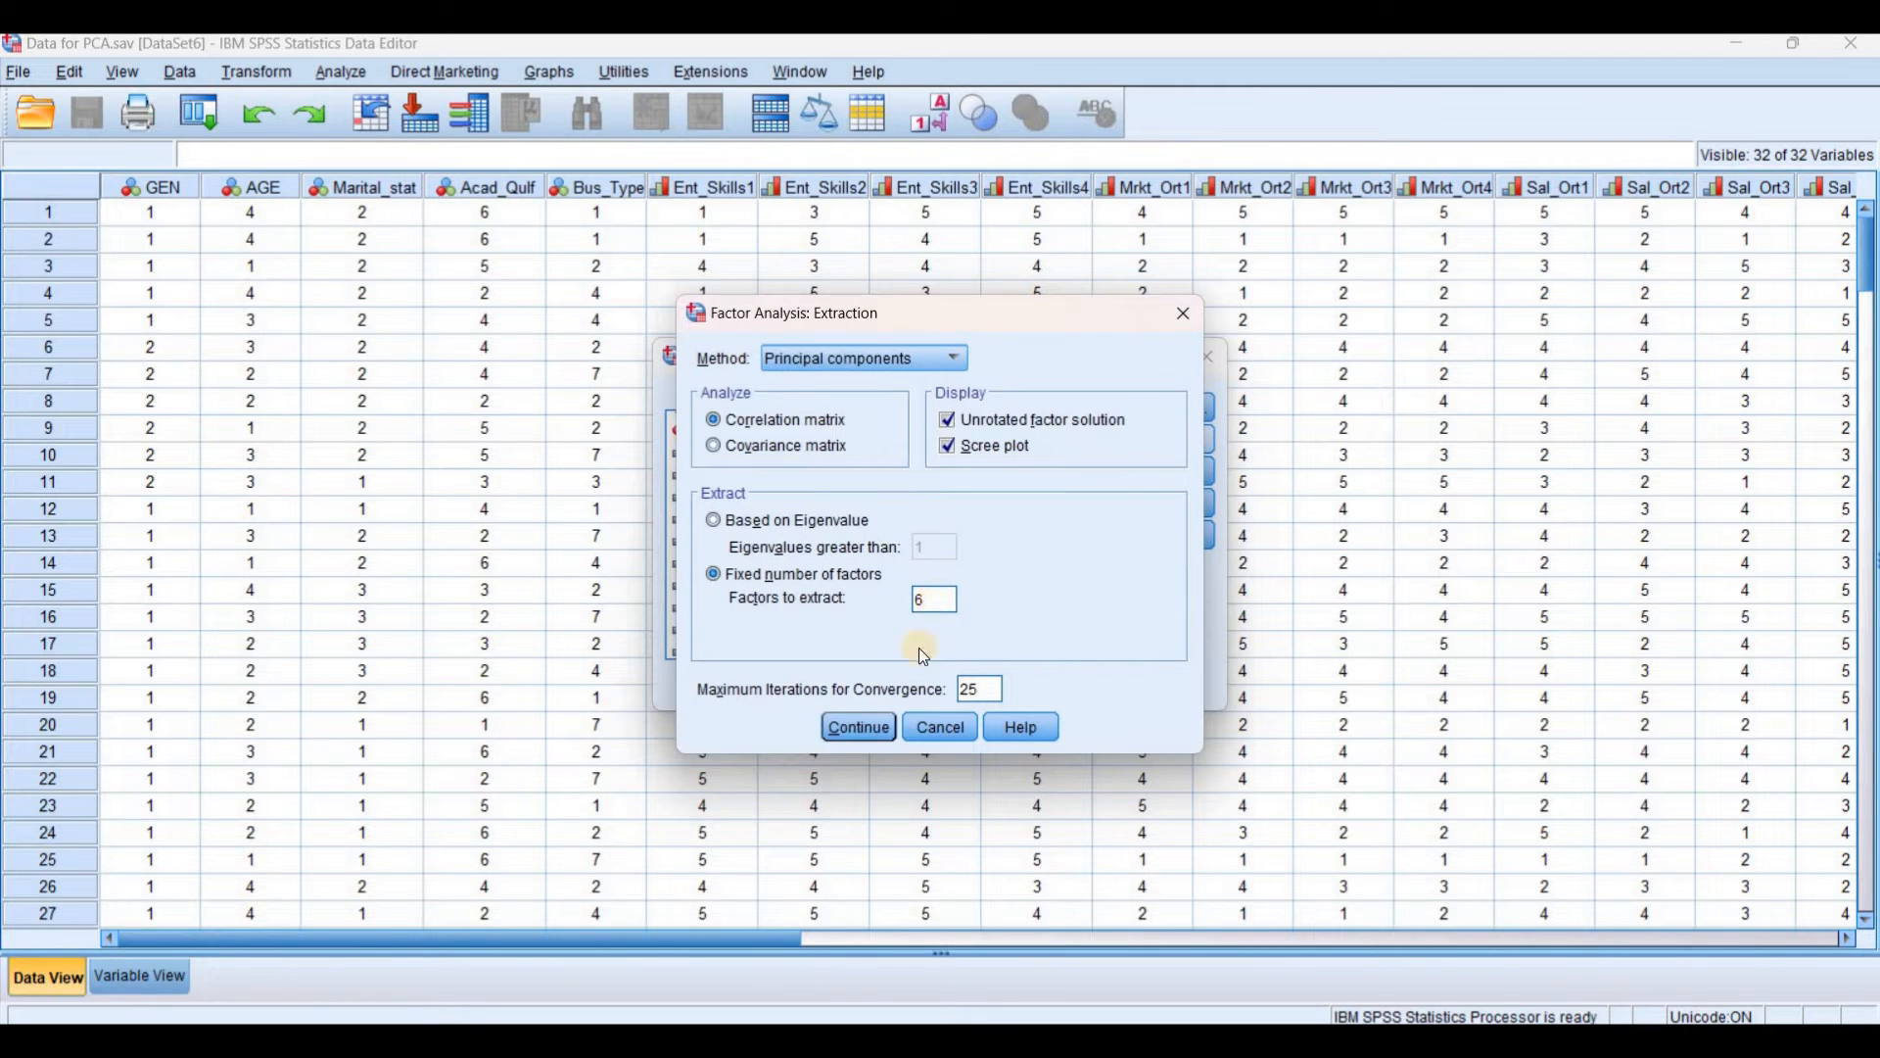
{"action": "left_click", "coordinate": [860, 726]}
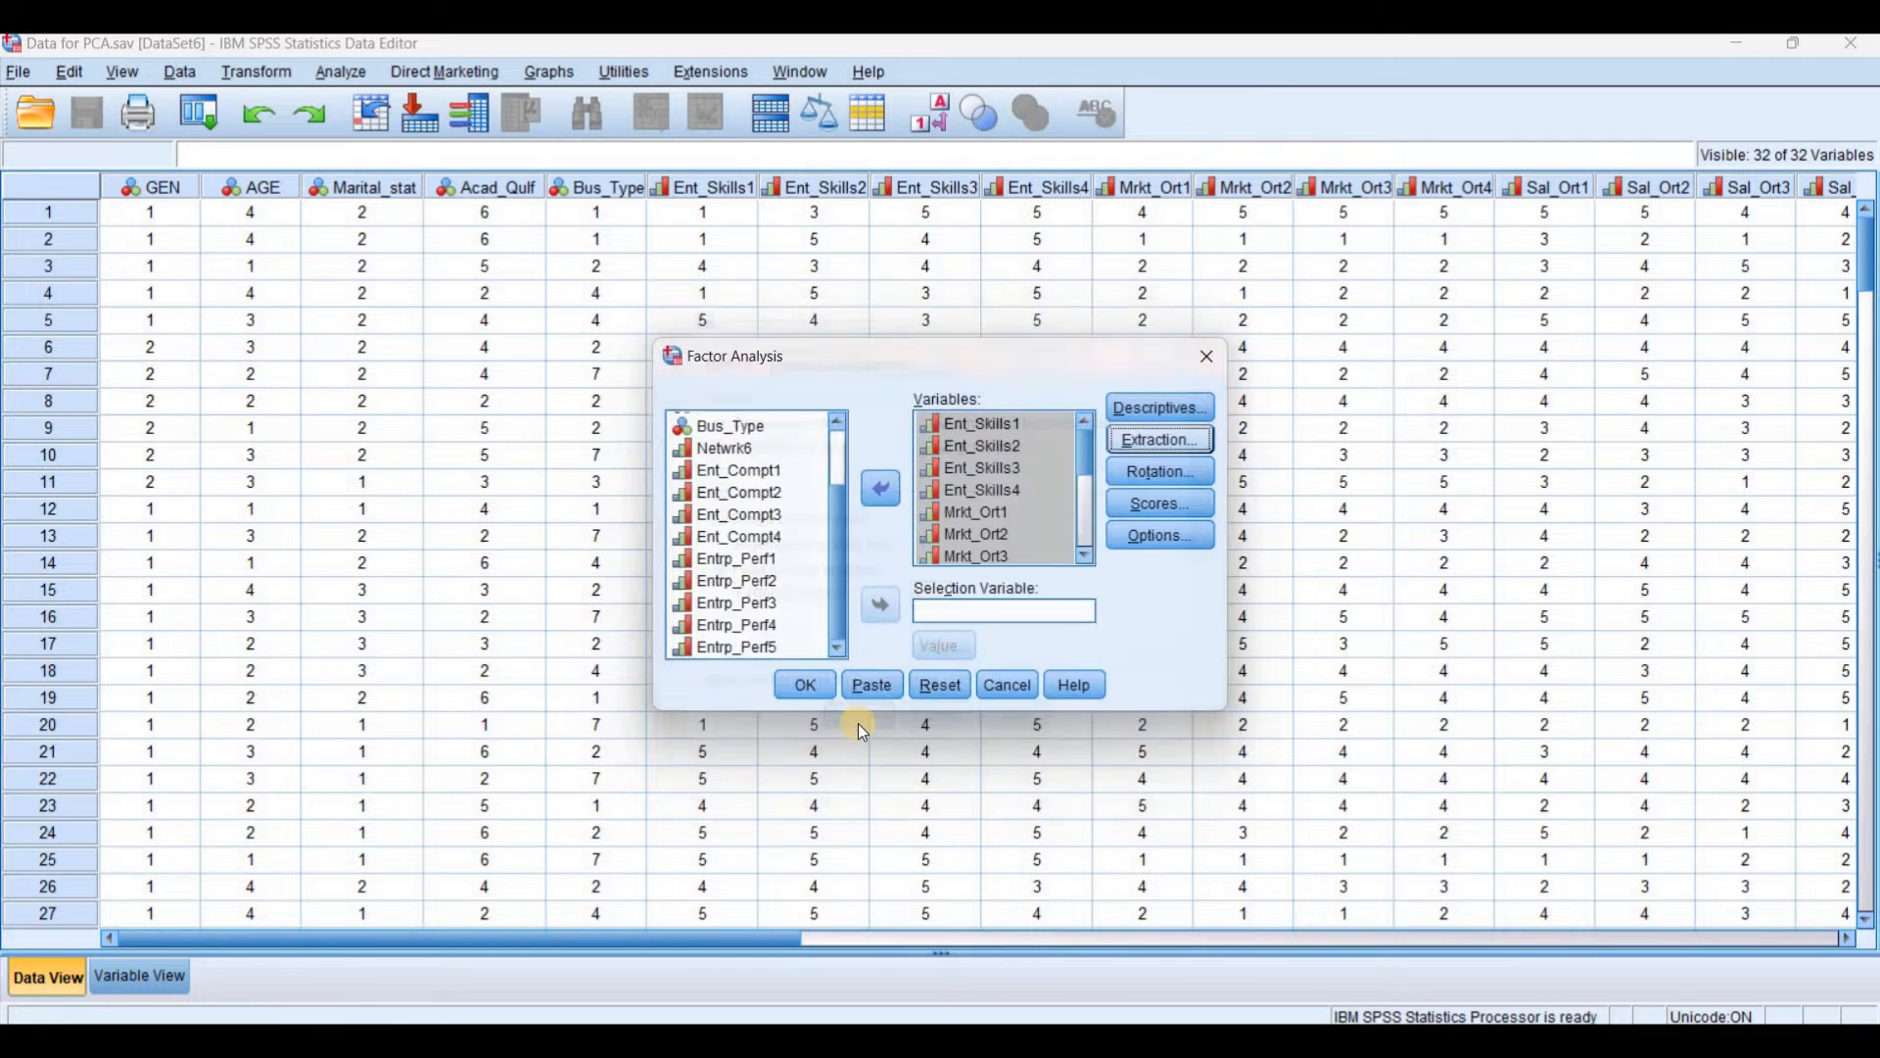
Set the factor rotation method to Varimax with the rotated solution displayed, leaving the factor scores settings as they are
{"action": "left_click", "coordinate": [1133, 471]}
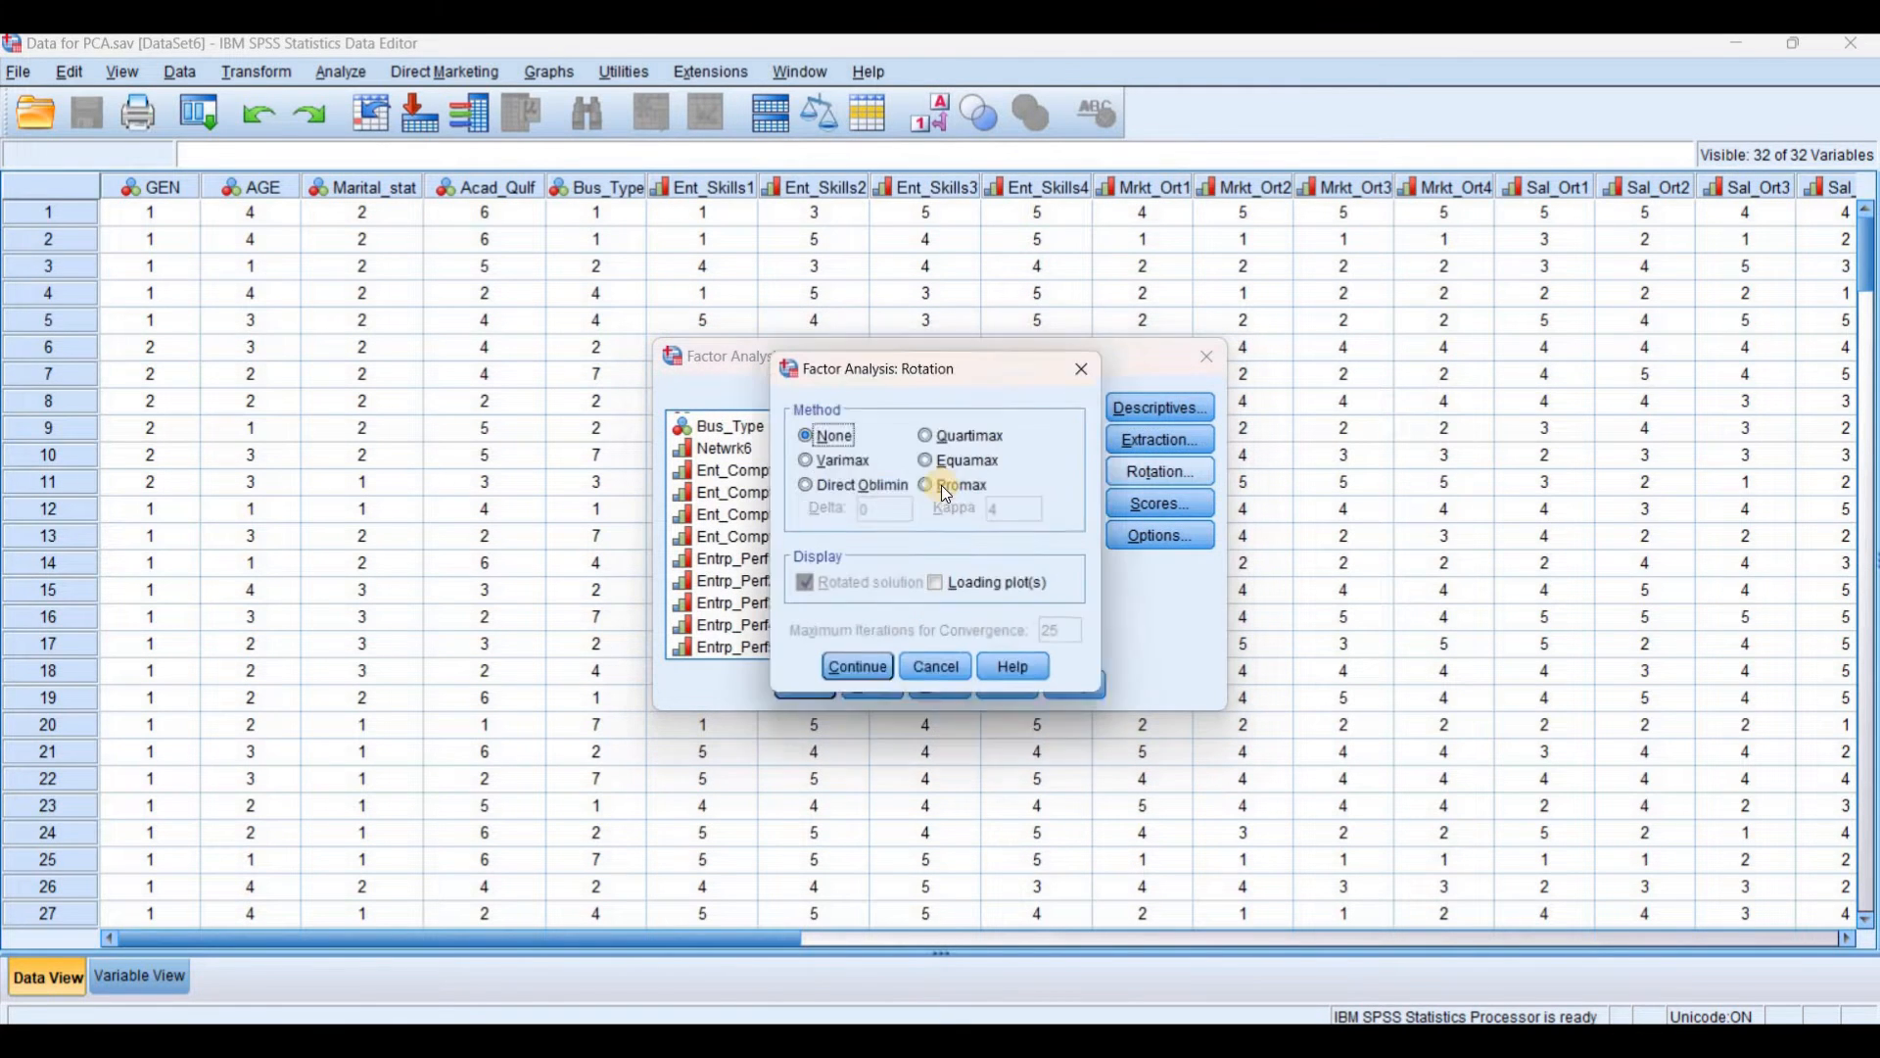
{"action": "left_click", "coordinate": [839, 464]}
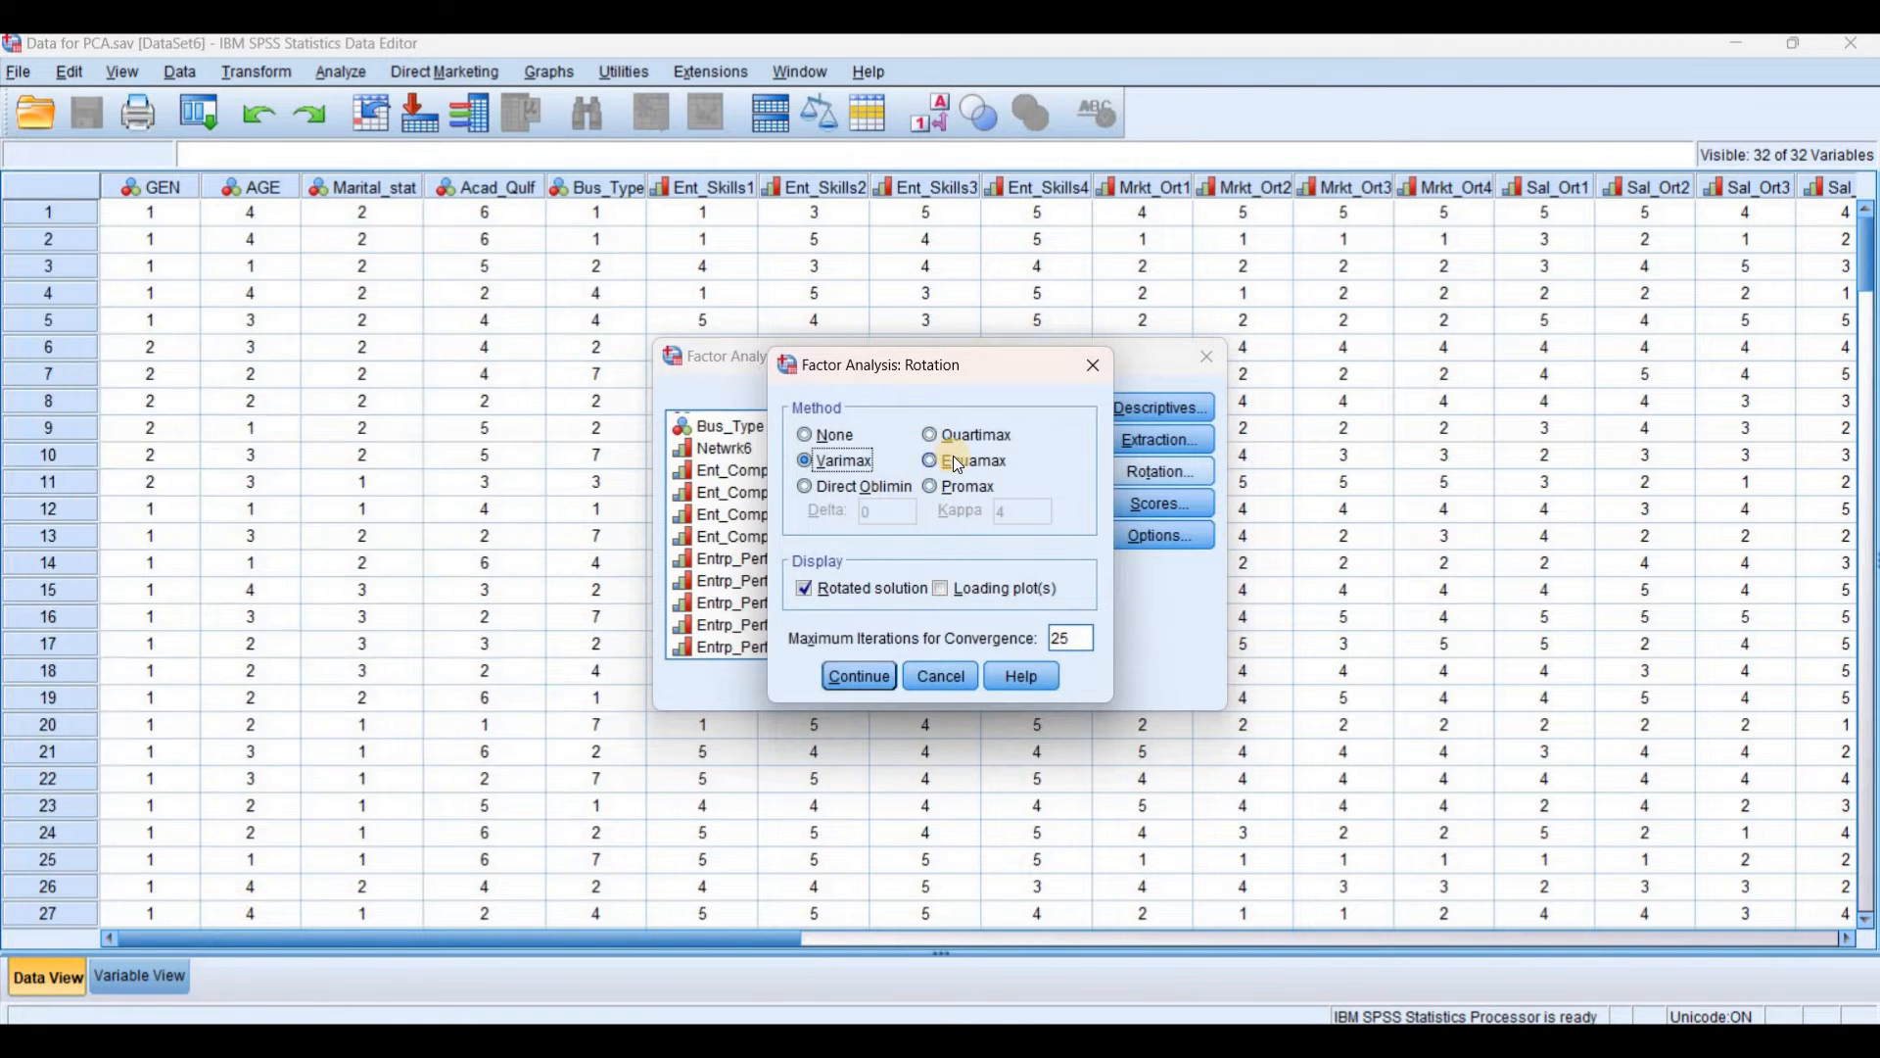
{"action": "left_click", "coordinate": [856, 676]}
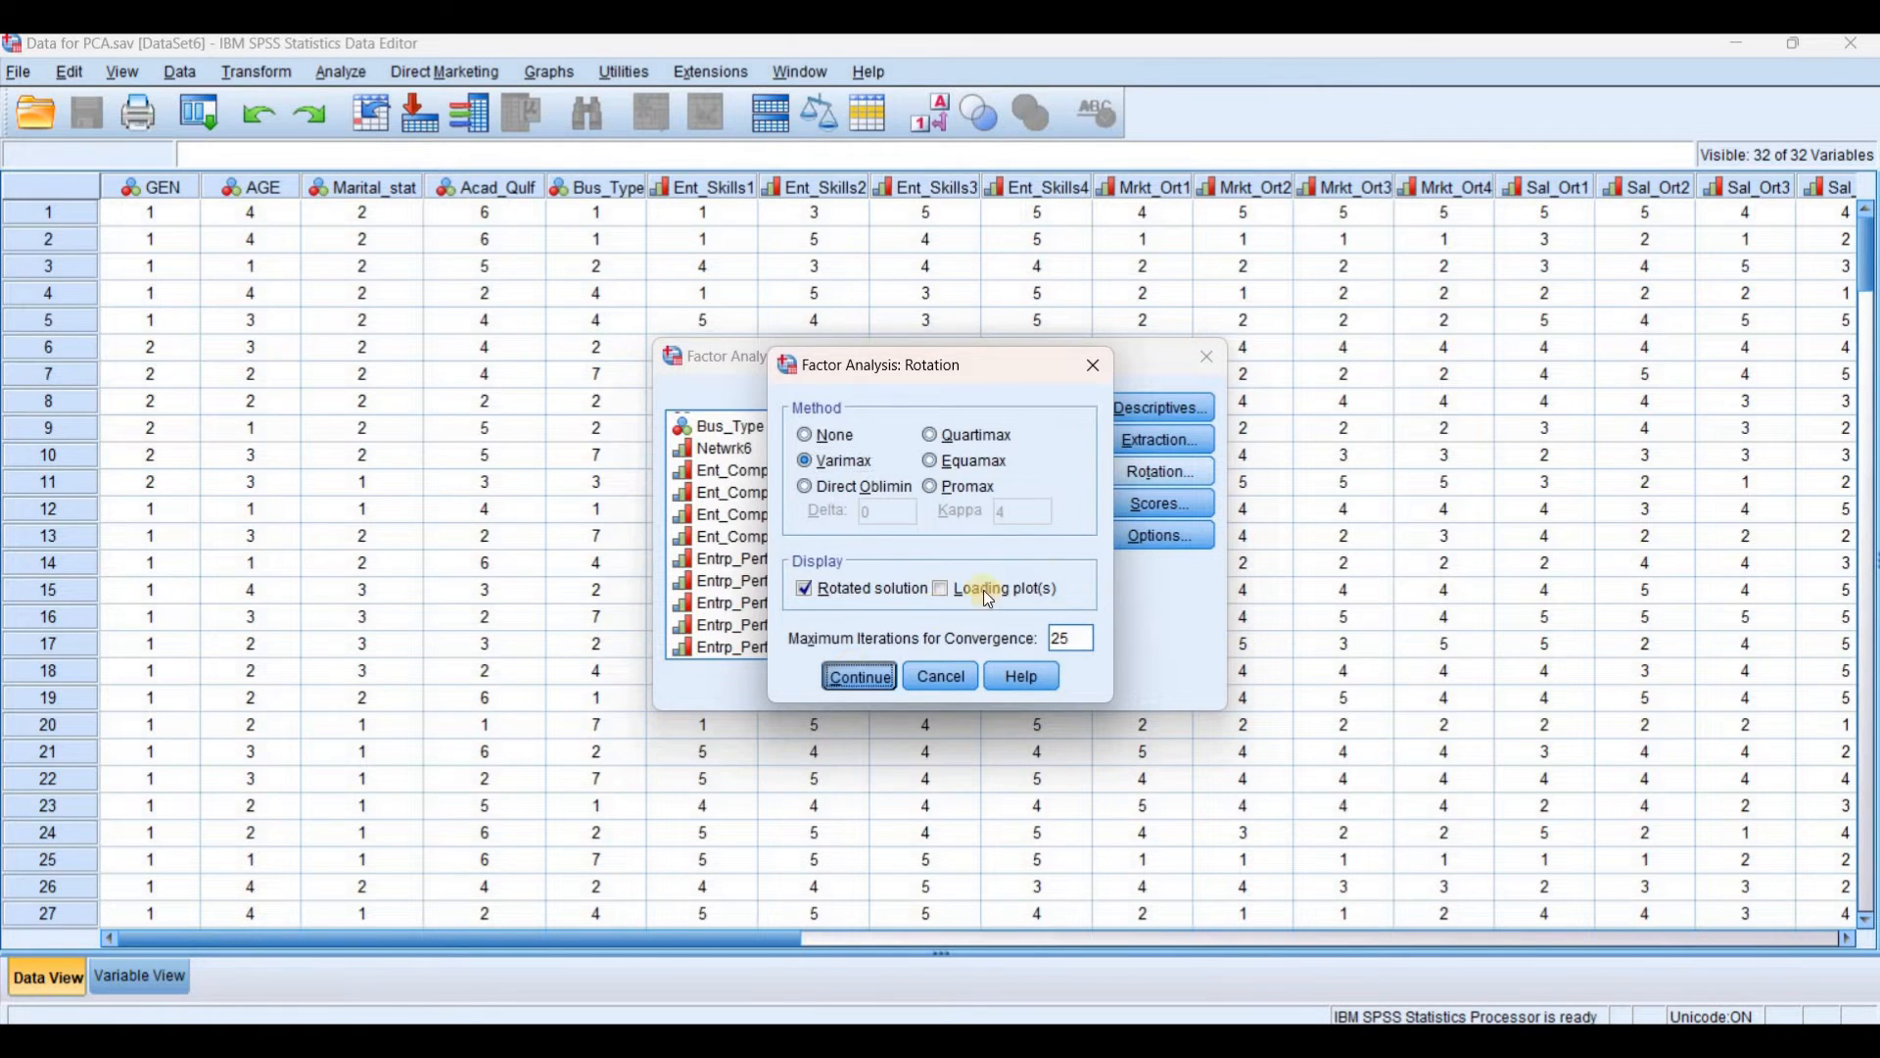
{"action": "left_click", "coordinate": [1162, 506]}
{"action": "left_click", "coordinate": [946, 641]}
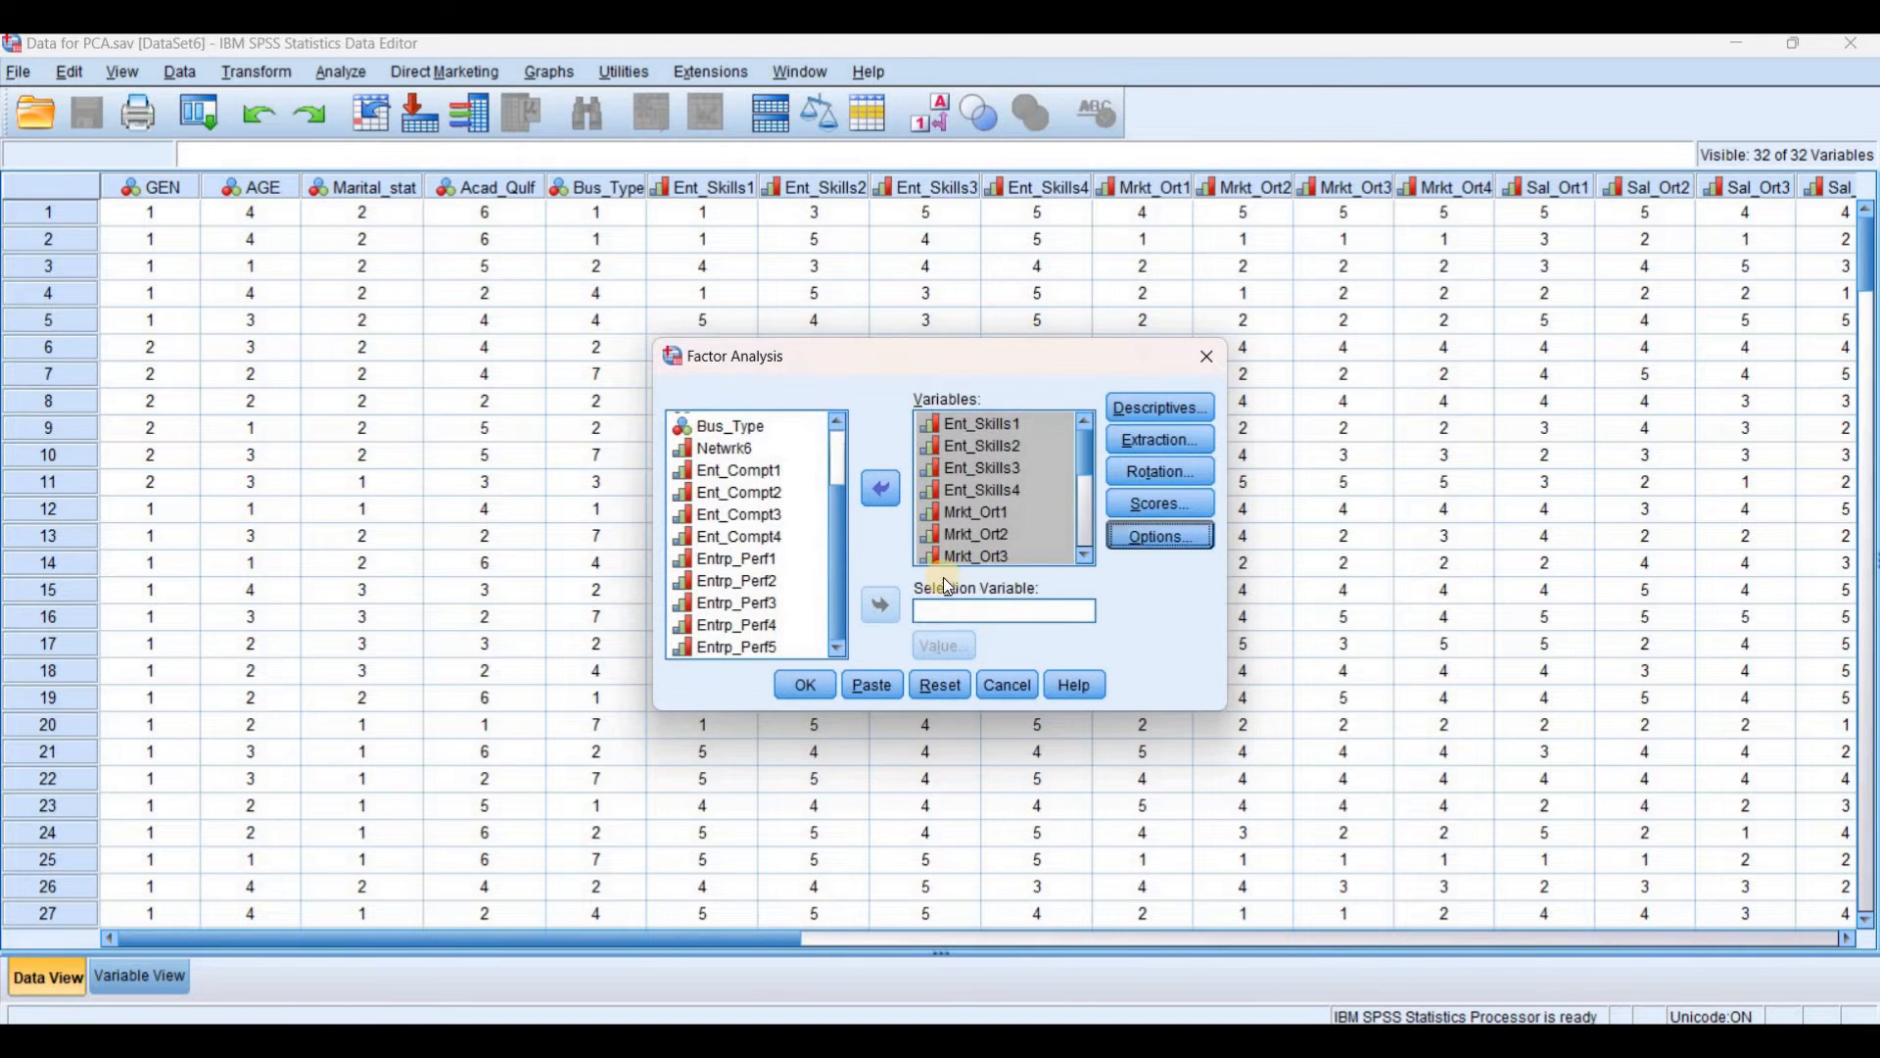
Sort the coefficients by size, suppress those with an absolute value below .4, and run the factor analysis
{"action": "key", "text": "alt+o"}
{"action": "left_click", "coordinate": [868, 566]}
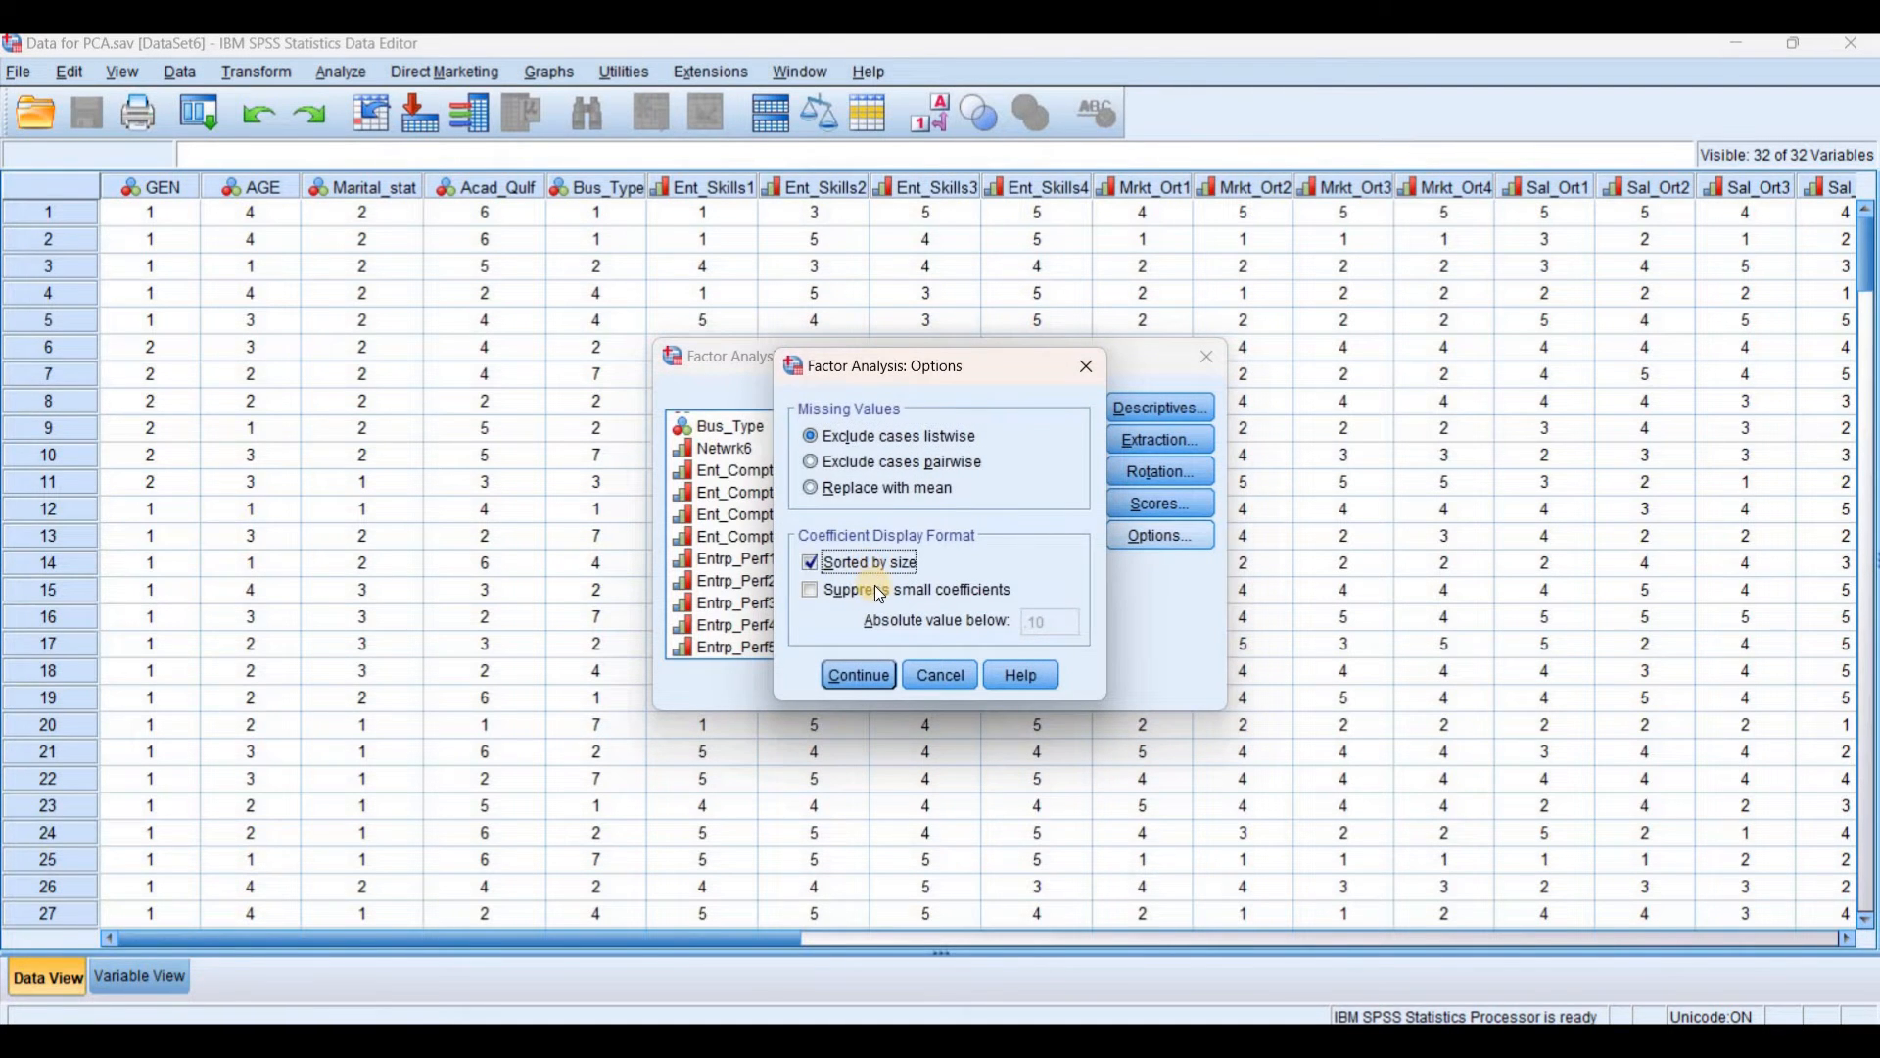
{"action": "left_click", "coordinate": [877, 591]}
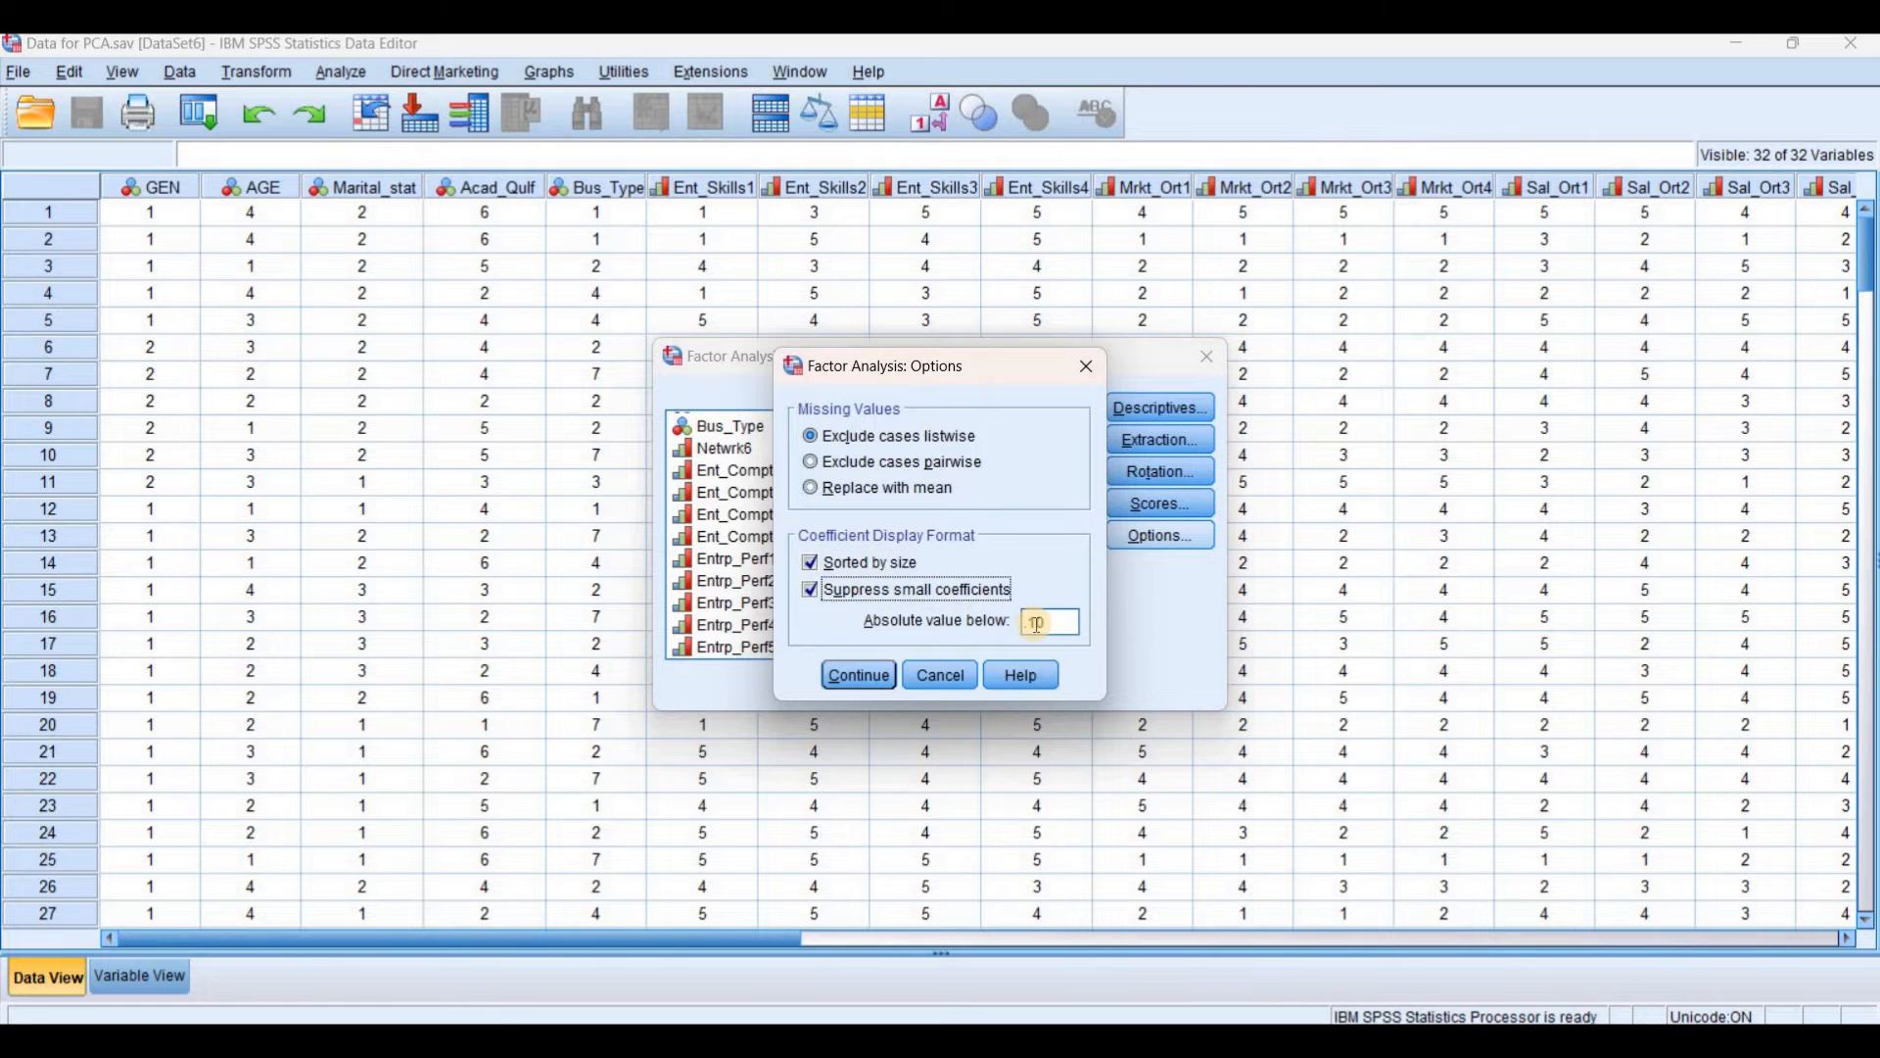
{"action": "double_click", "coordinate": [1038, 623]}
{"action": "type", "text": ".4"}
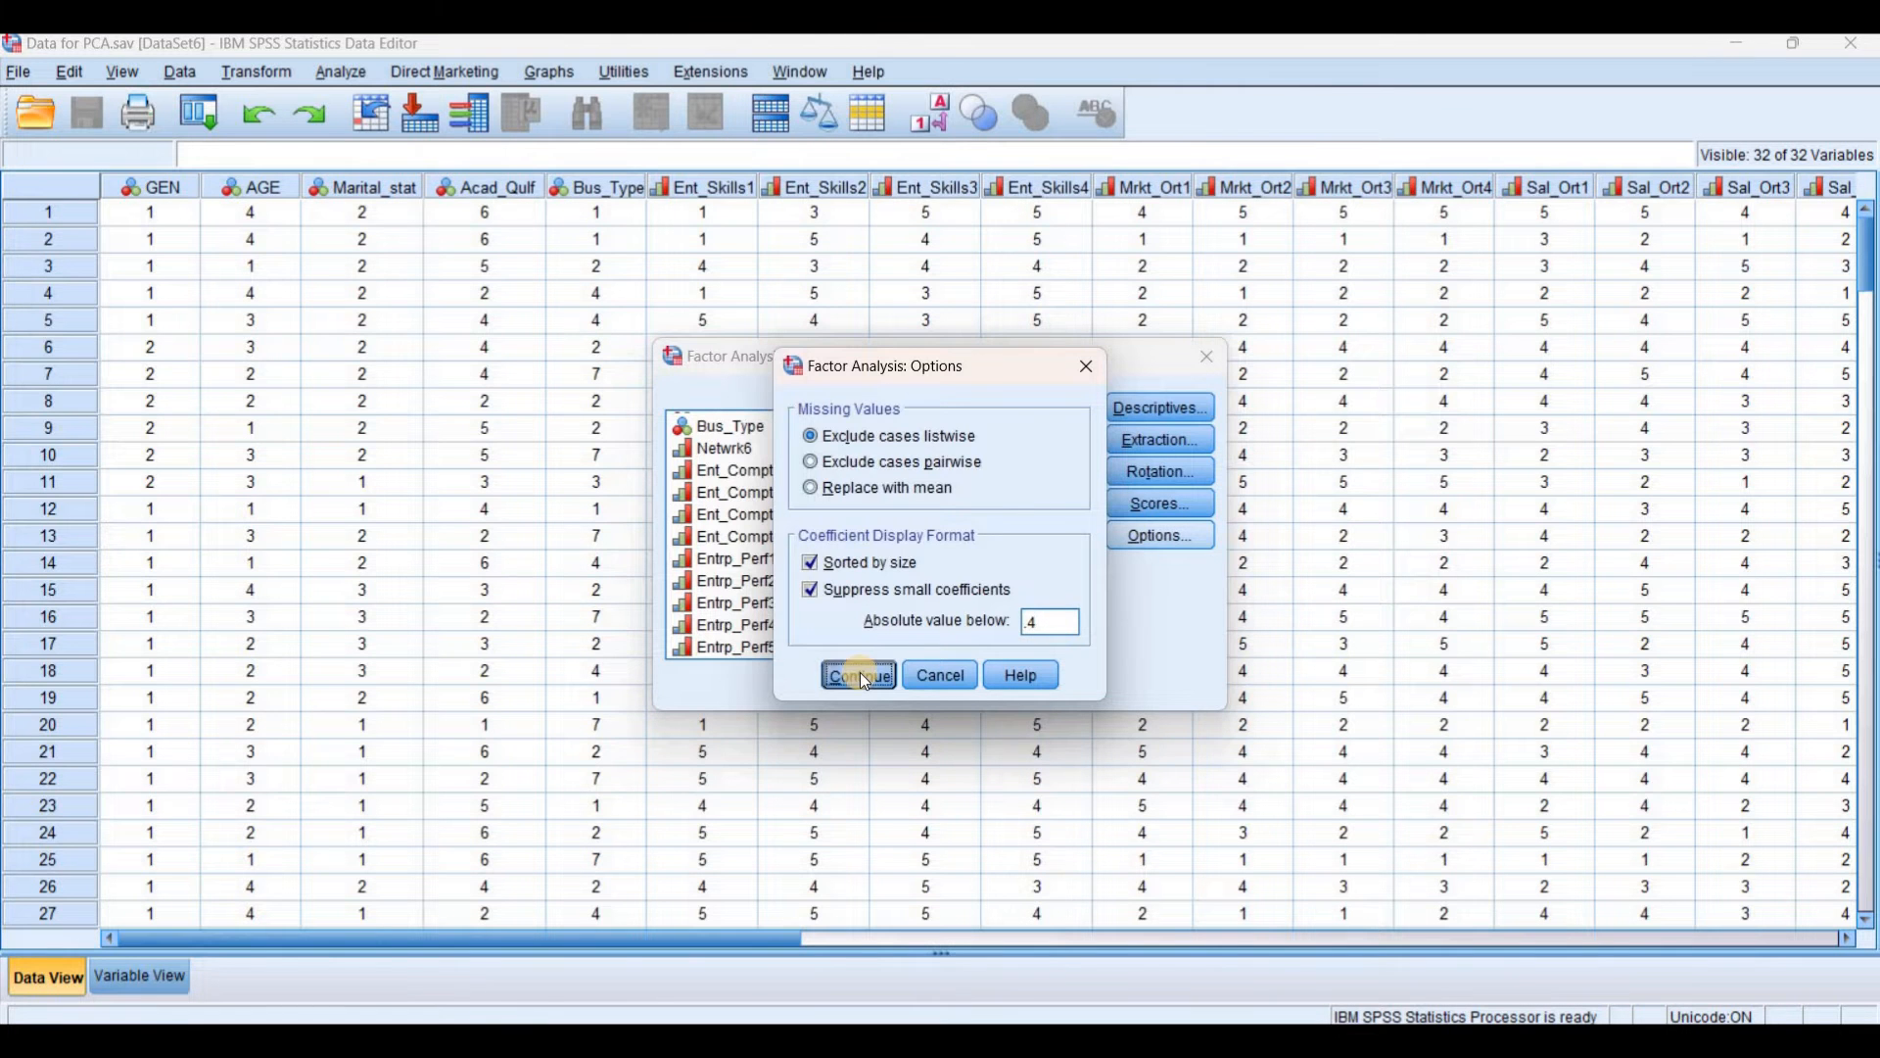
{"action": "left_click", "coordinate": [860, 674]}
{"action": "left_click", "coordinate": [807, 682]}
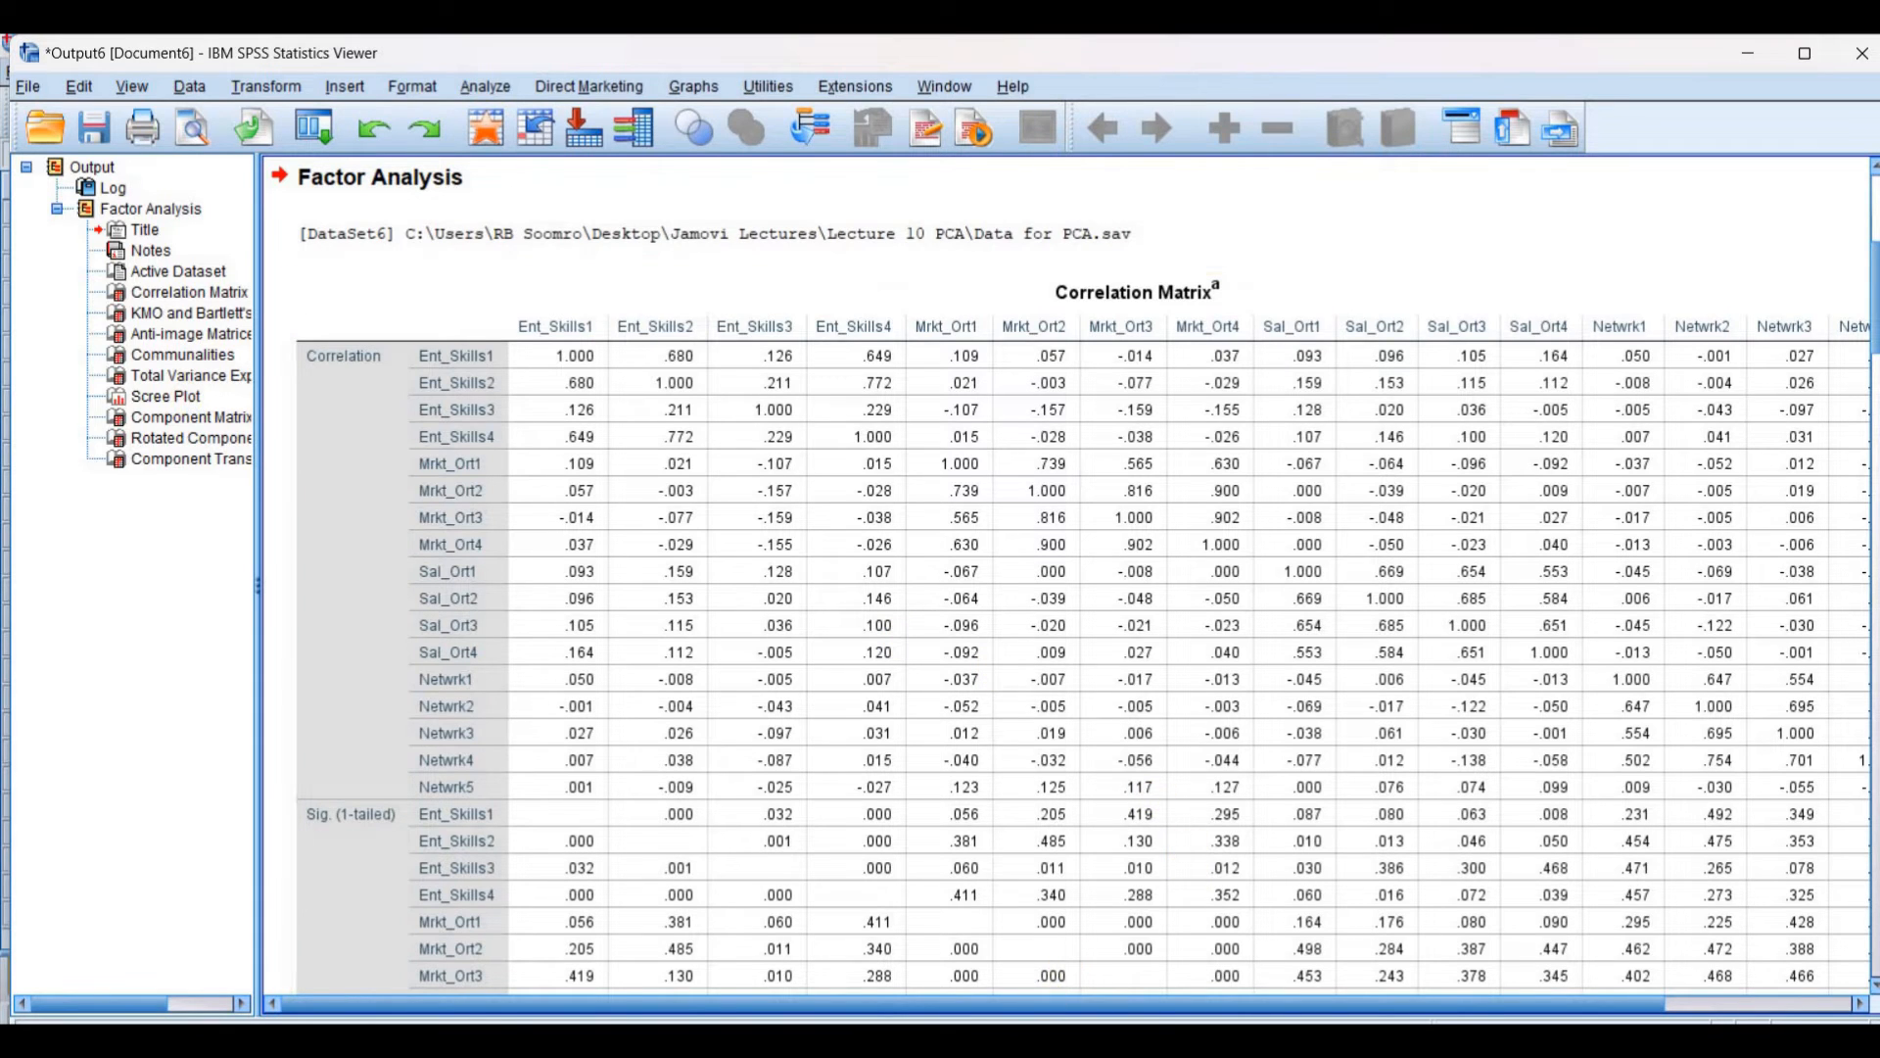
Switch to the Principal Component Analysis in jamovi and base the number of components on eigenvalues greater than 1
{"action": "mouse_move", "coordinate": [1021, 1043]}
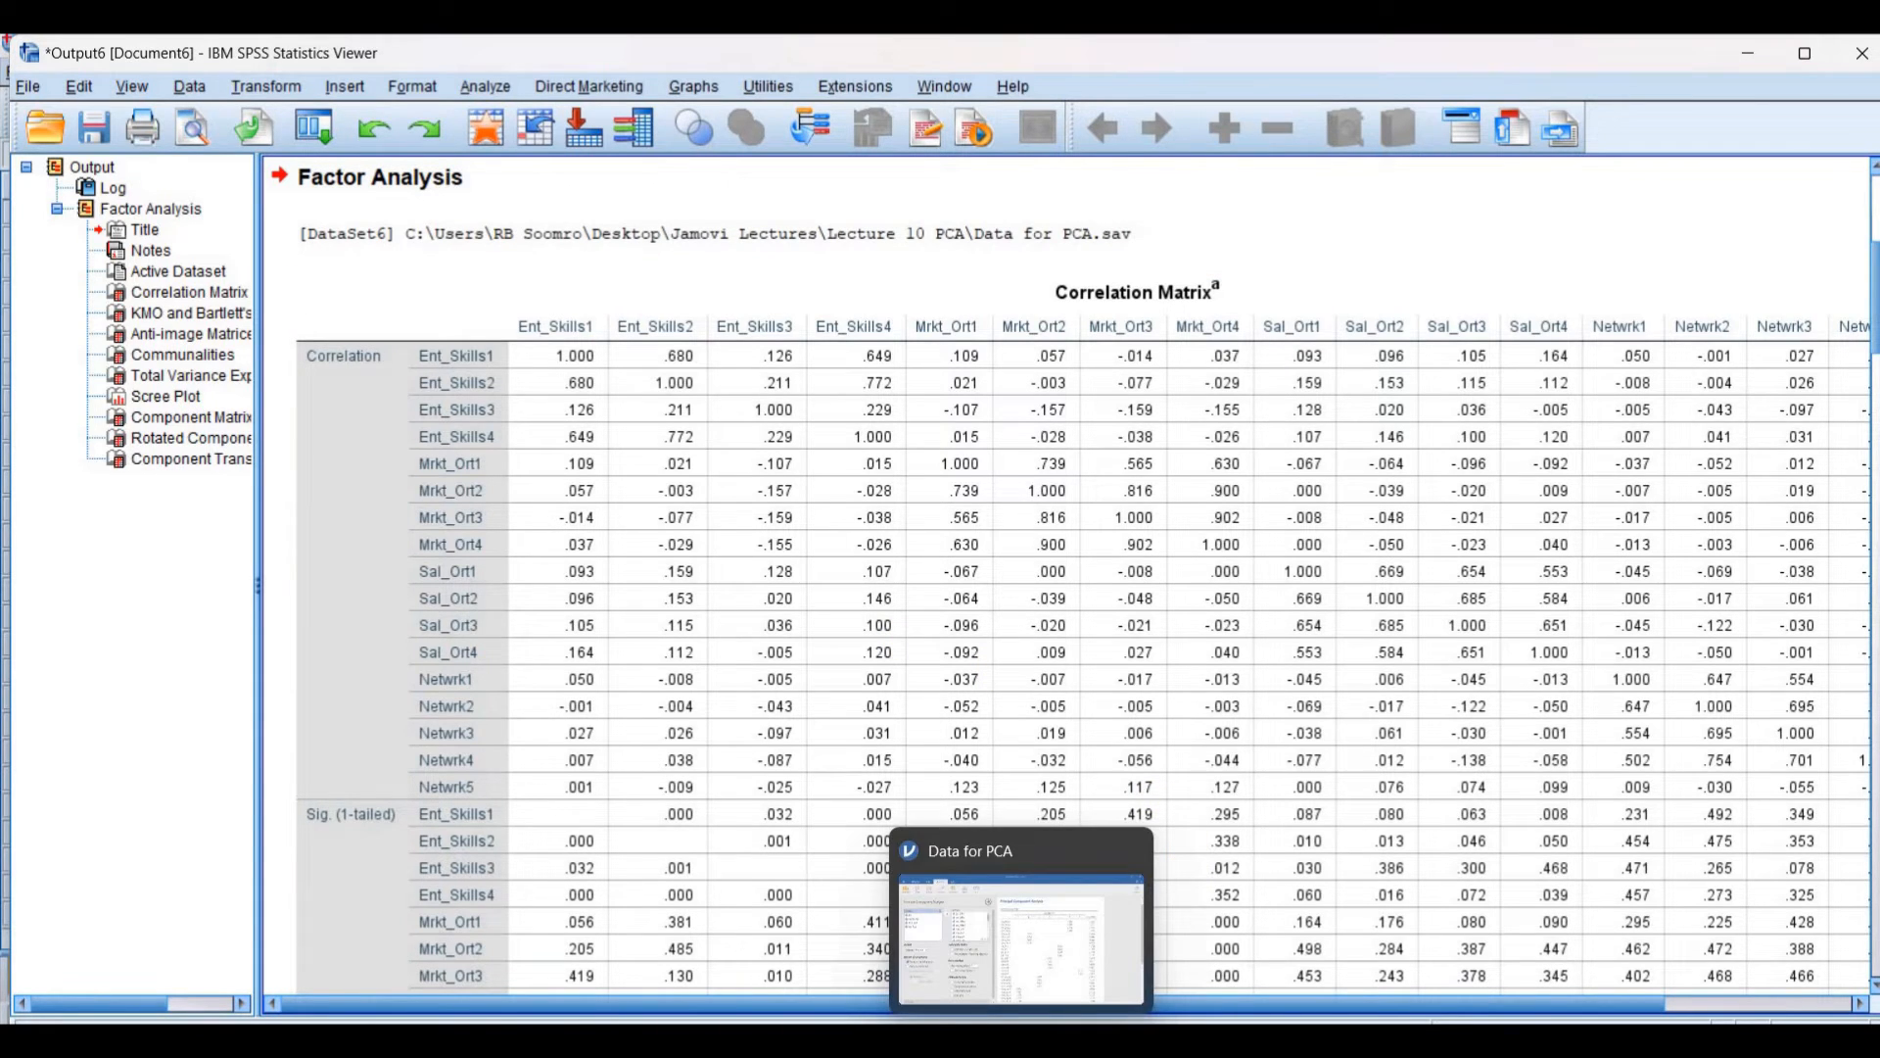
{"action": "left_click", "coordinate": [1022, 1042]}
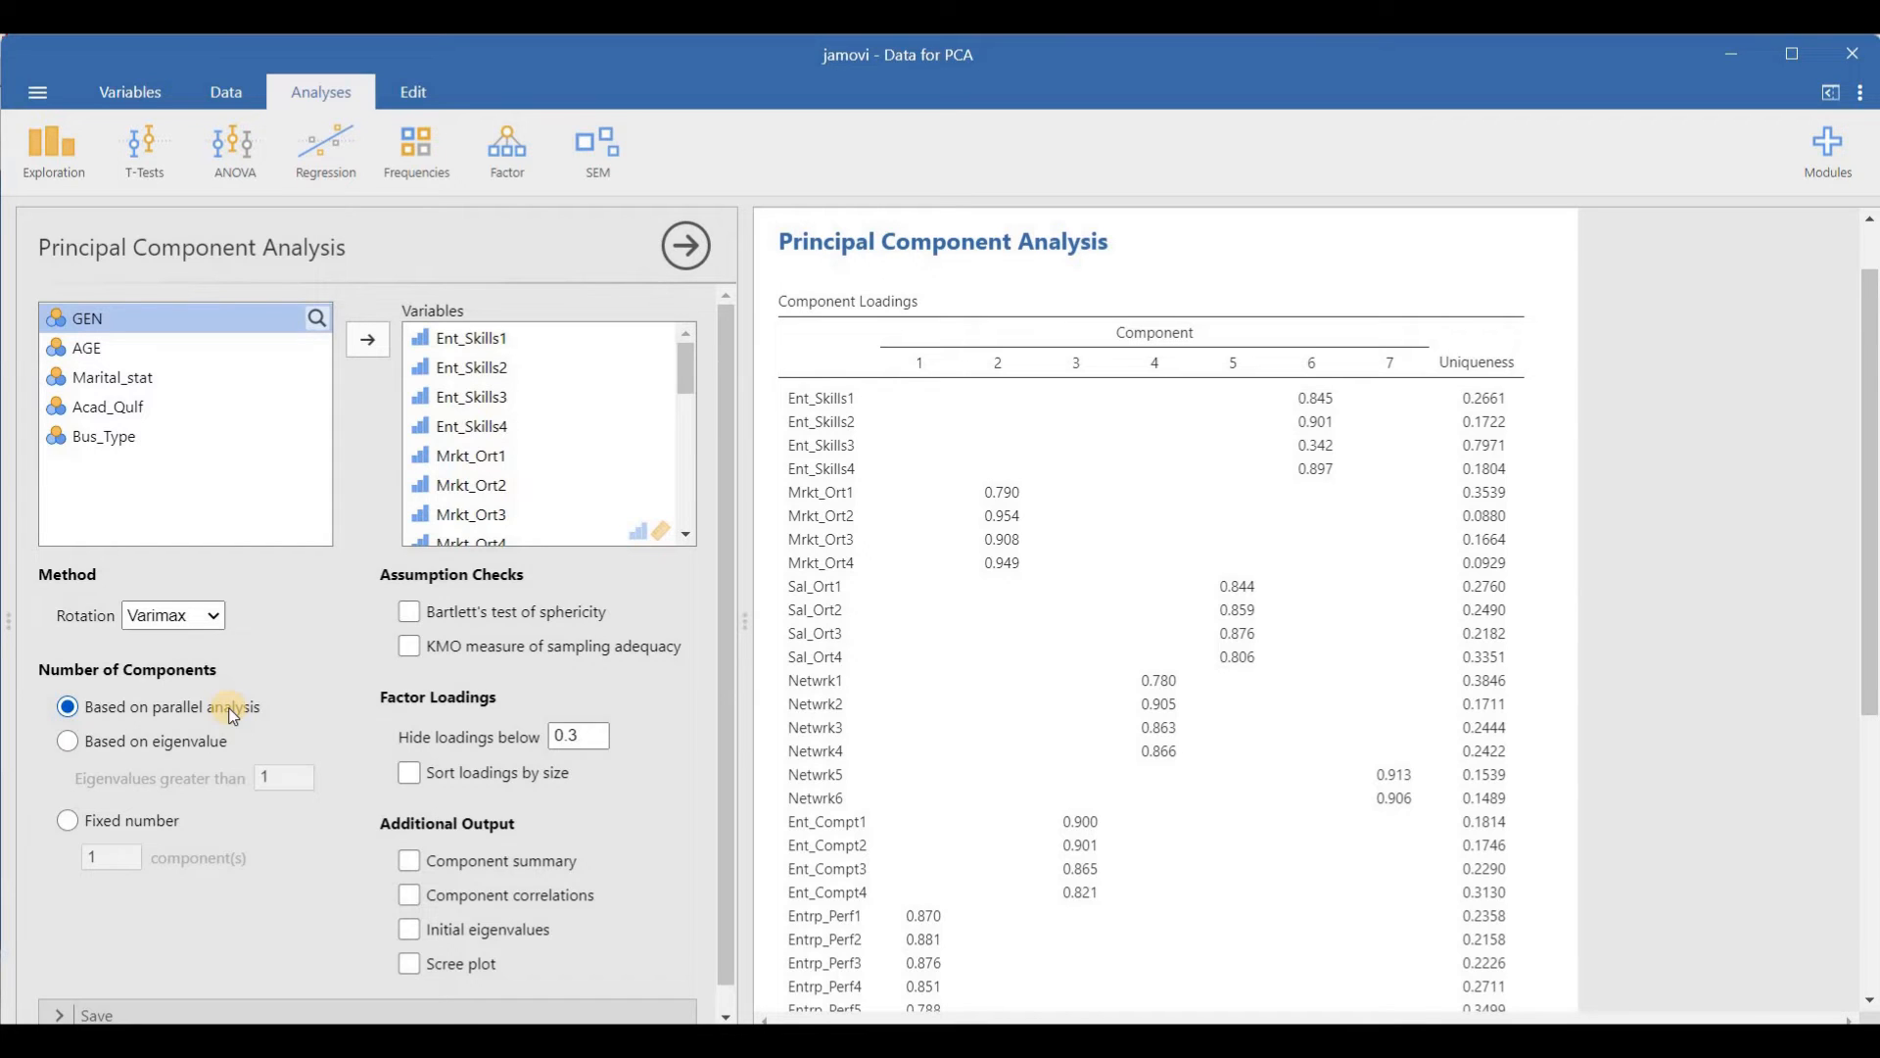
{"action": "left_click", "coordinate": [182, 747]}
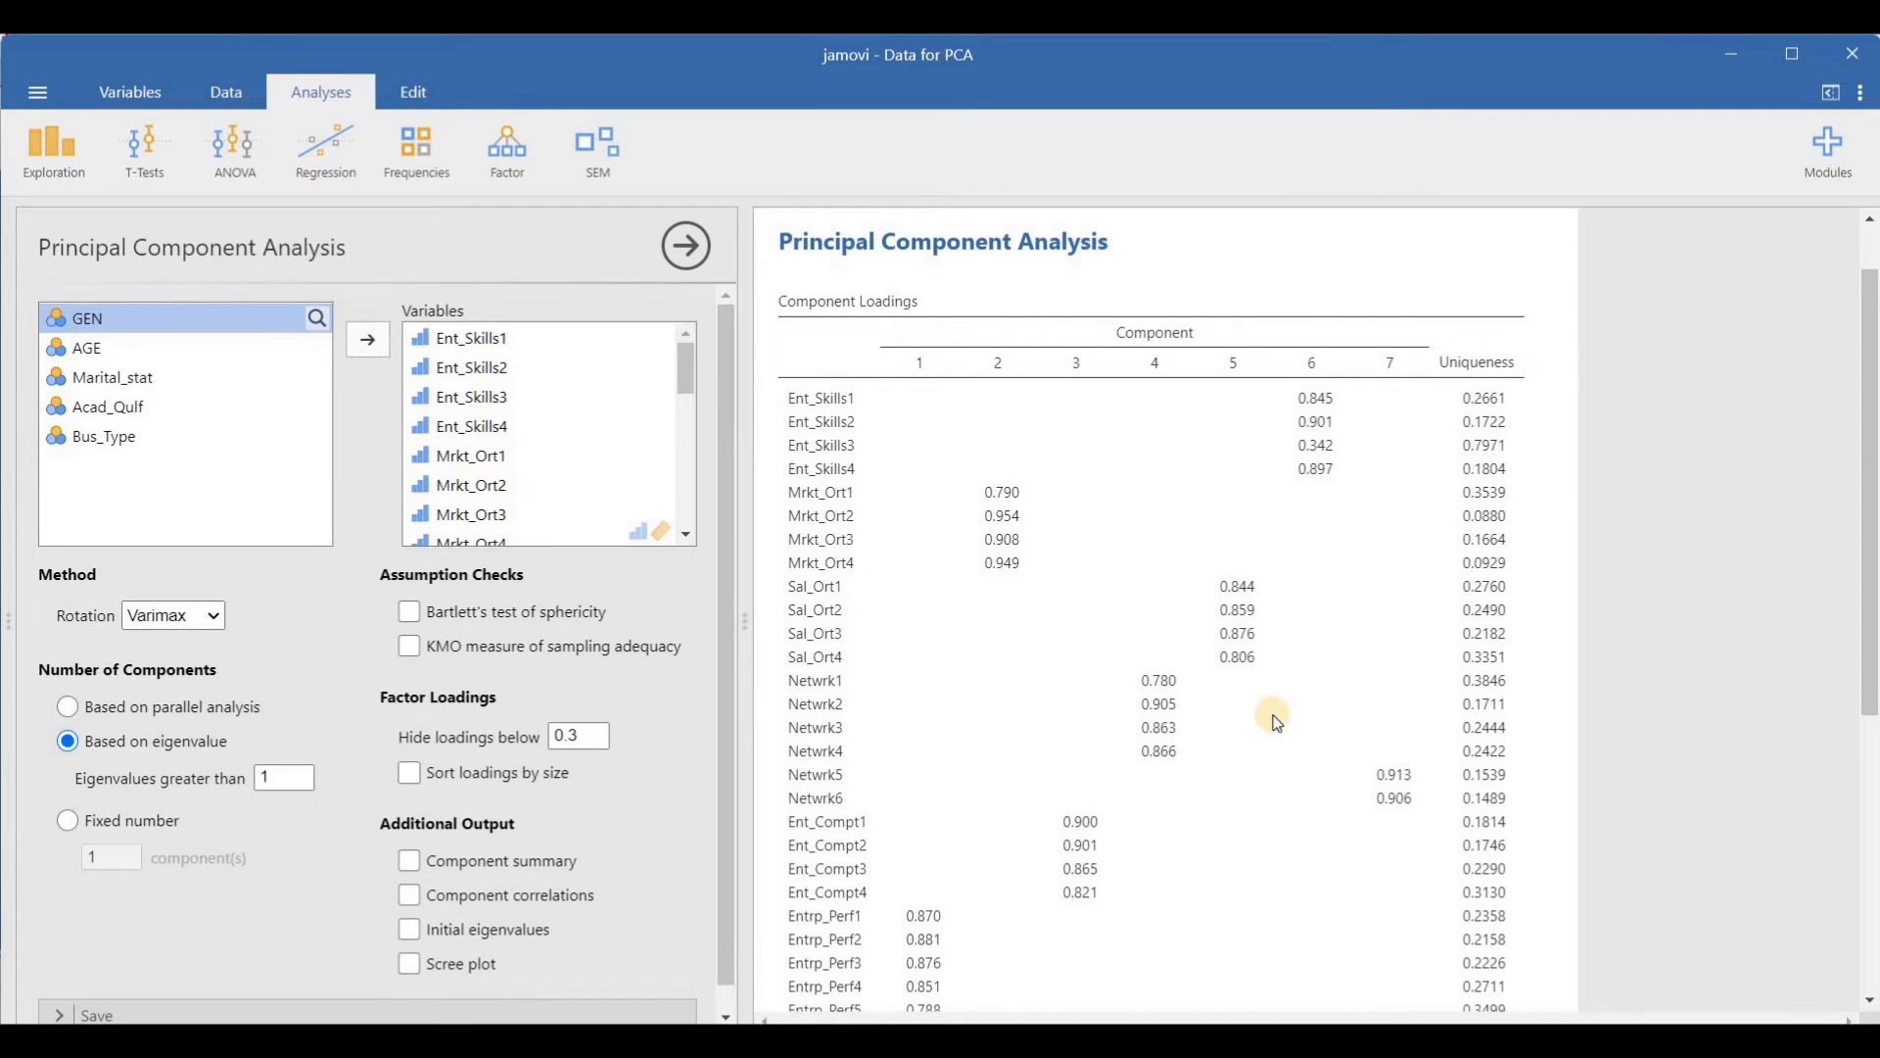
Check the research model diagram again and set the jamovi analysis to a fixed number of 6 components
{"action": "left_click", "coordinate": [1241, 1040]}
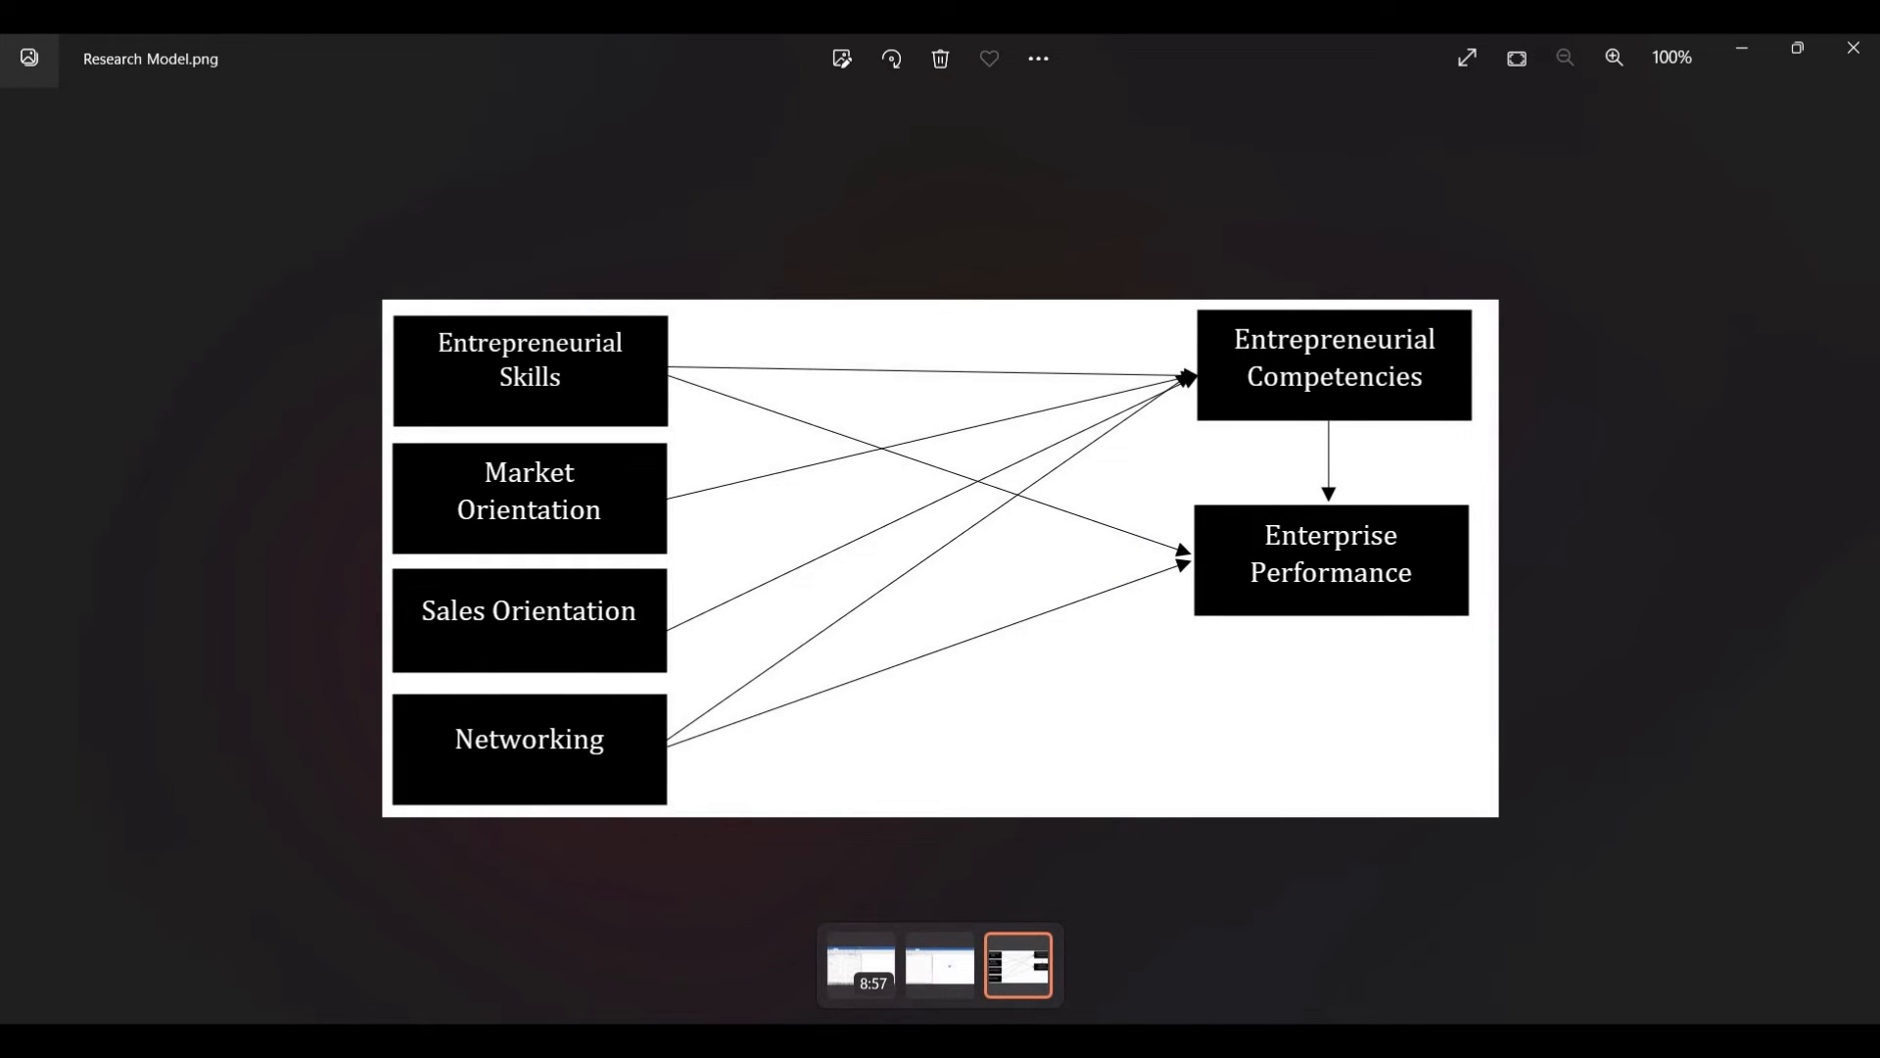
{"action": "left_click", "coordinate": [1242, 1041]}
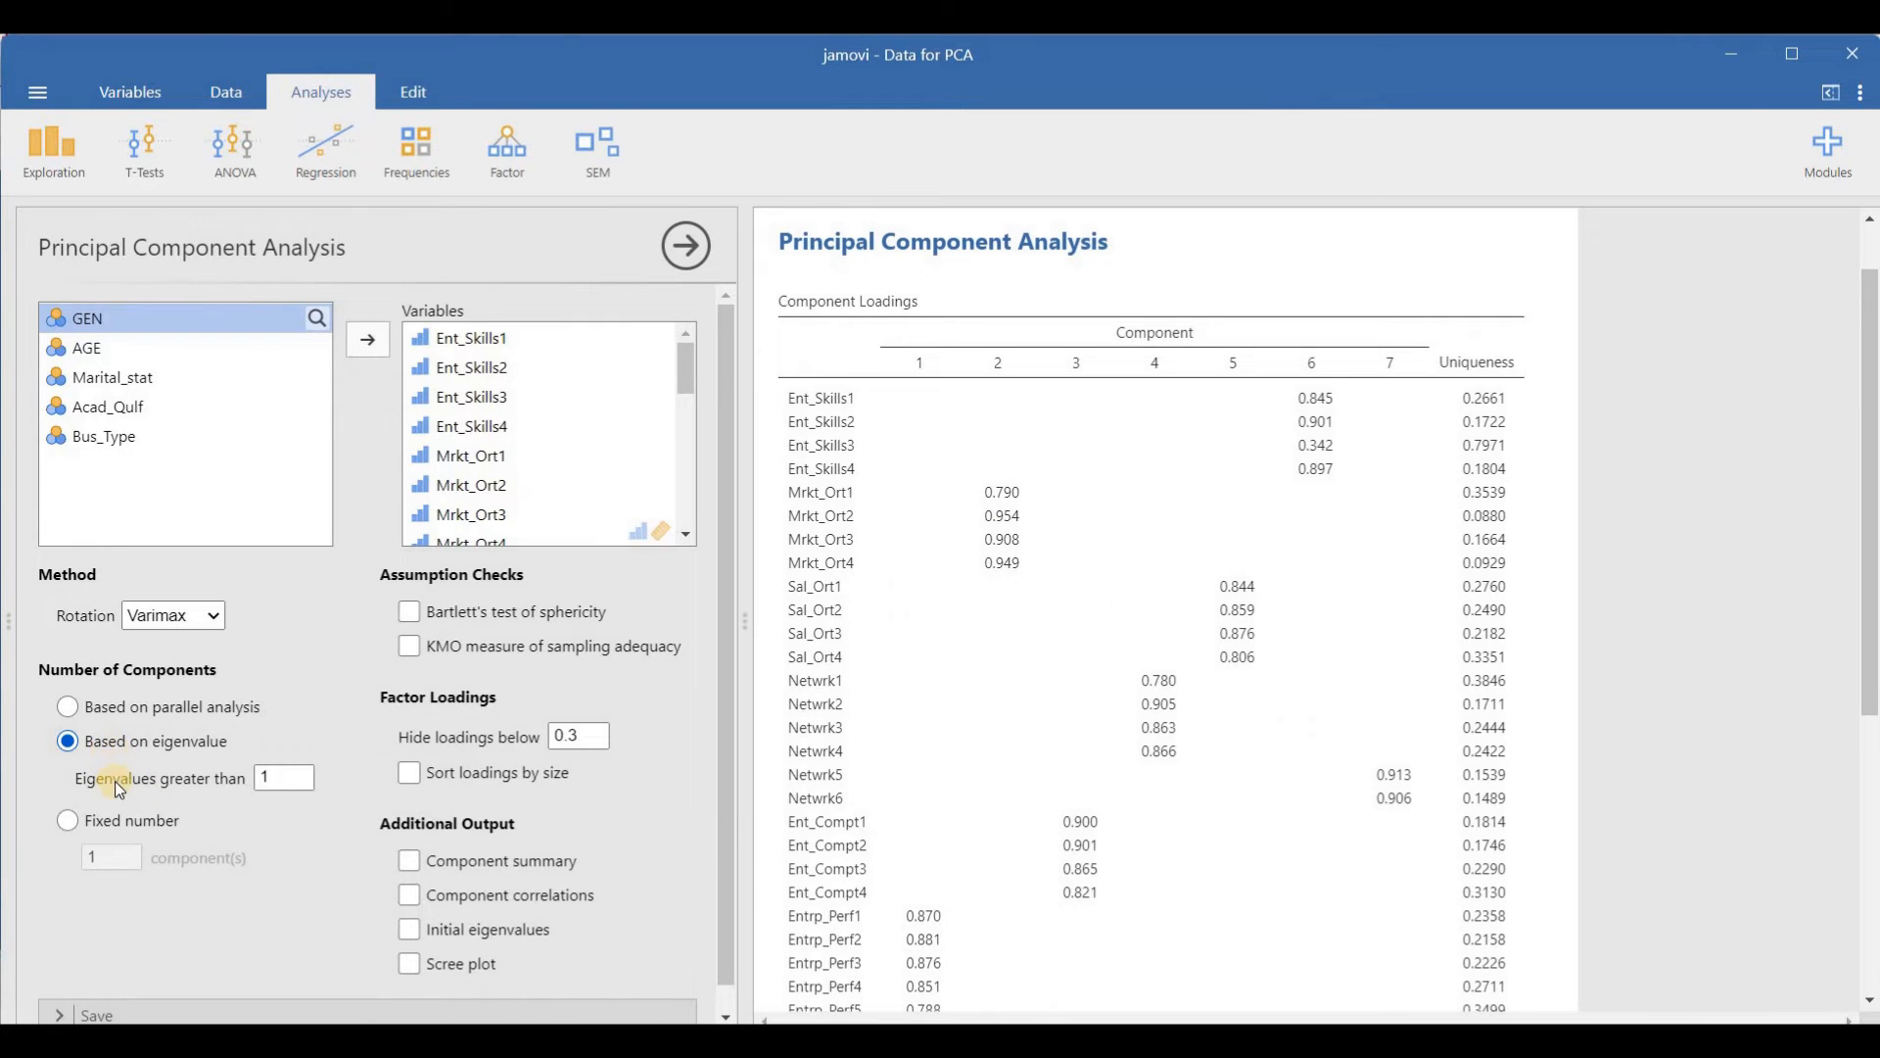
{"action": "left_click", "coordinate": [64, 820]}
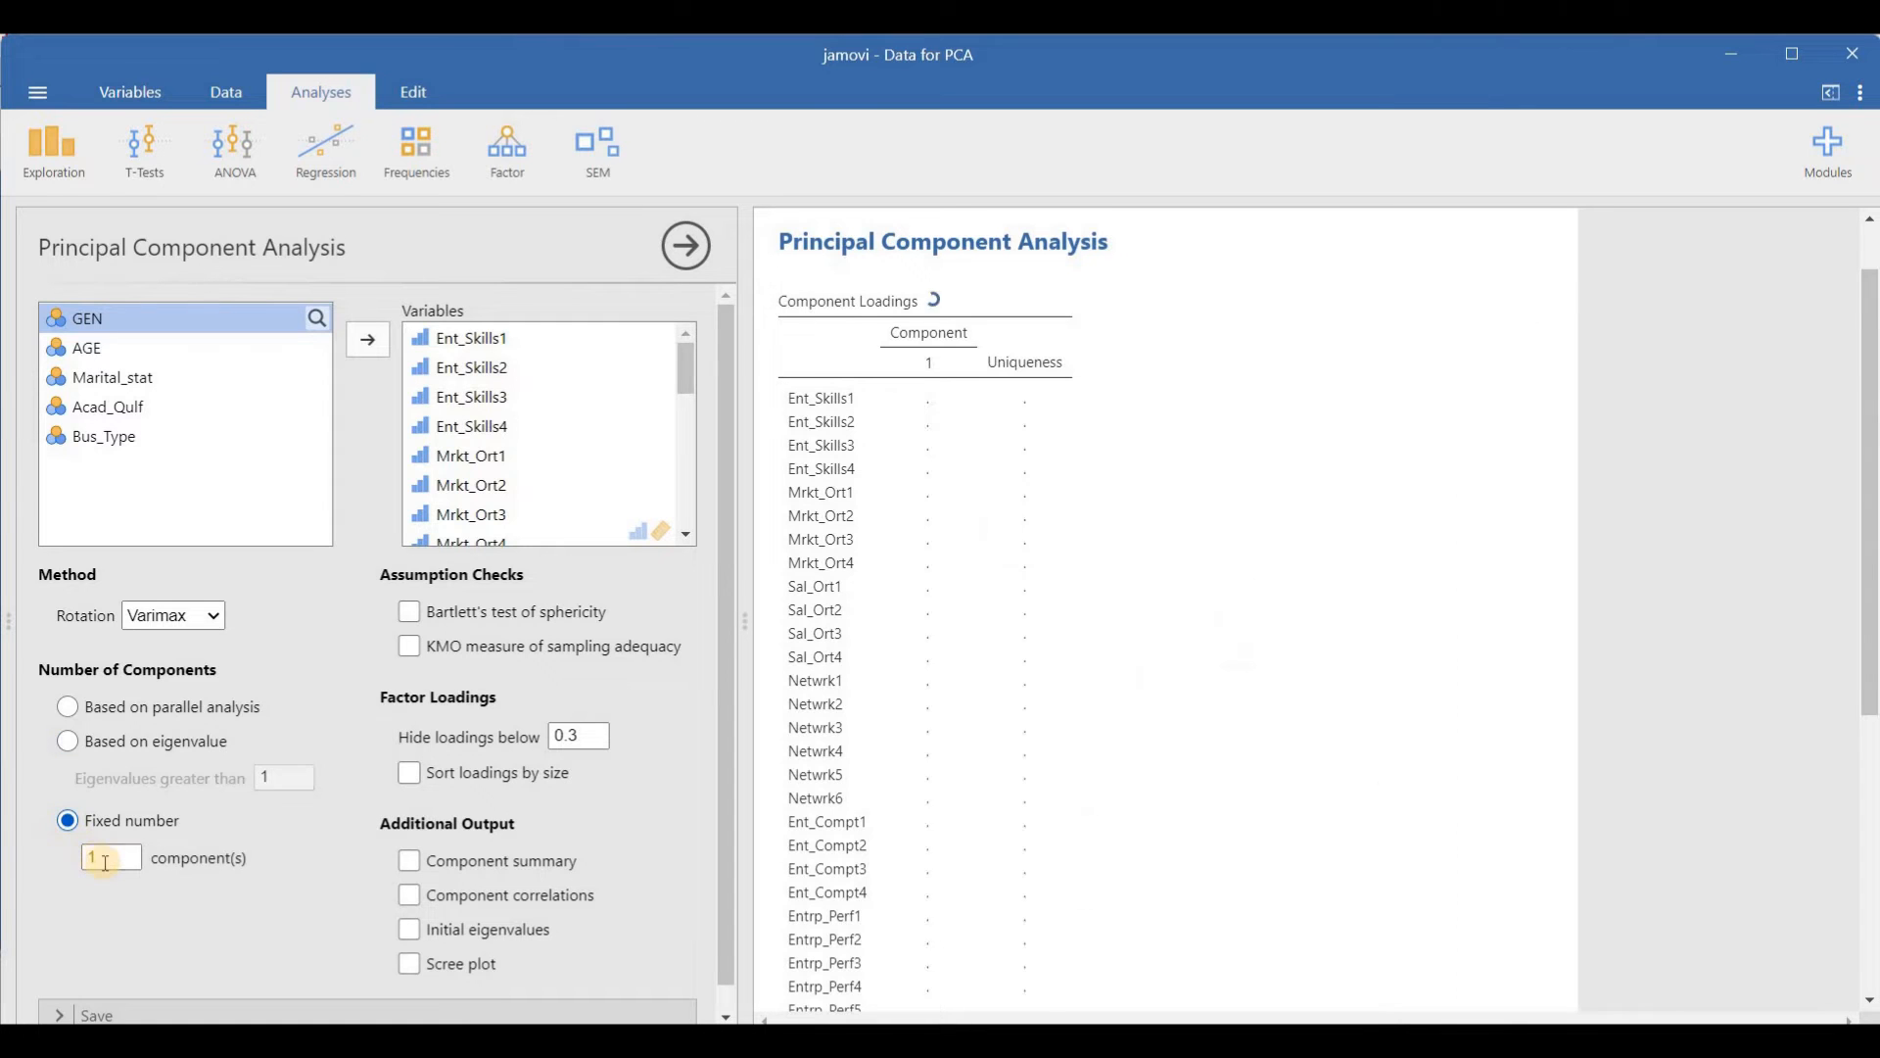
{"action": "left_click", "coordinate": [106, 860]}
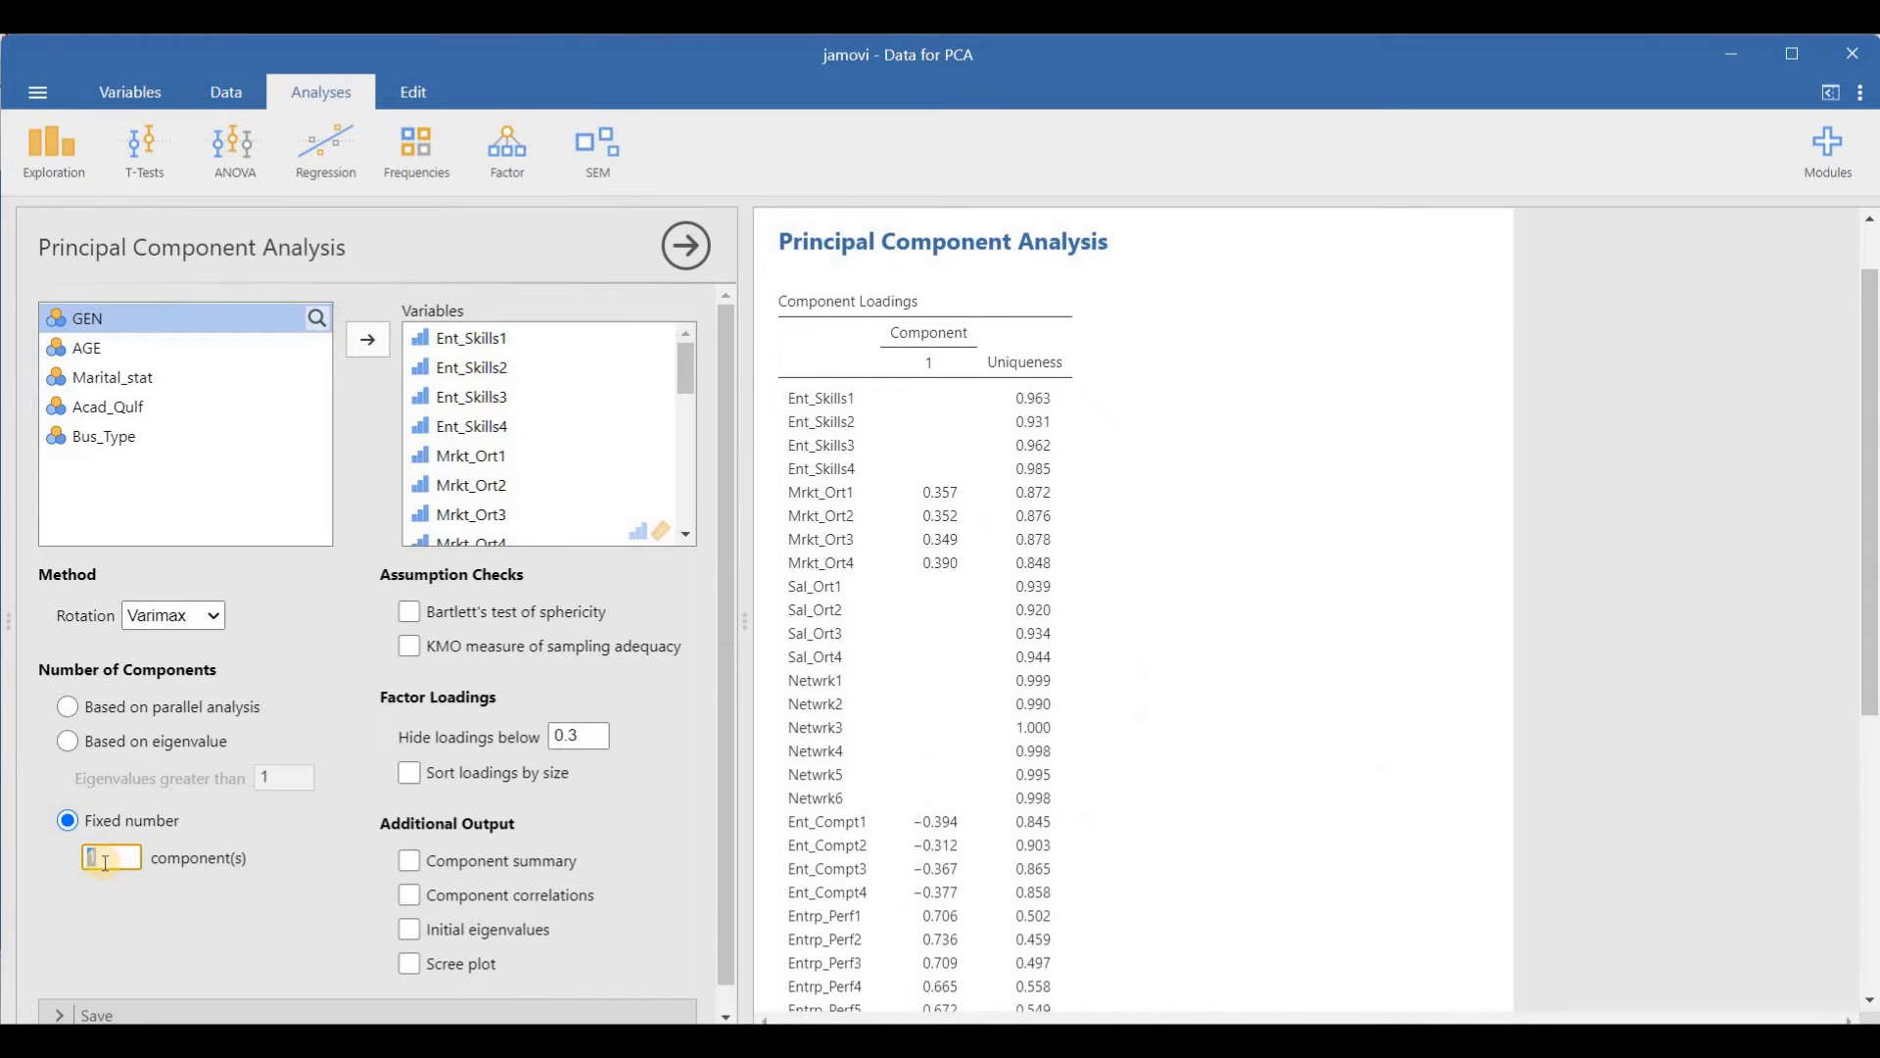
{"action": "type", "text": "6"}
{"action": "left_click", "coordinate": [158, 909]}
Enable Bartlett's test of sphericity and the KMO measure, and sort the factor loadings by size, hiding those below 0.4
{"action": "left_click", "coordinate": [563, 611]}
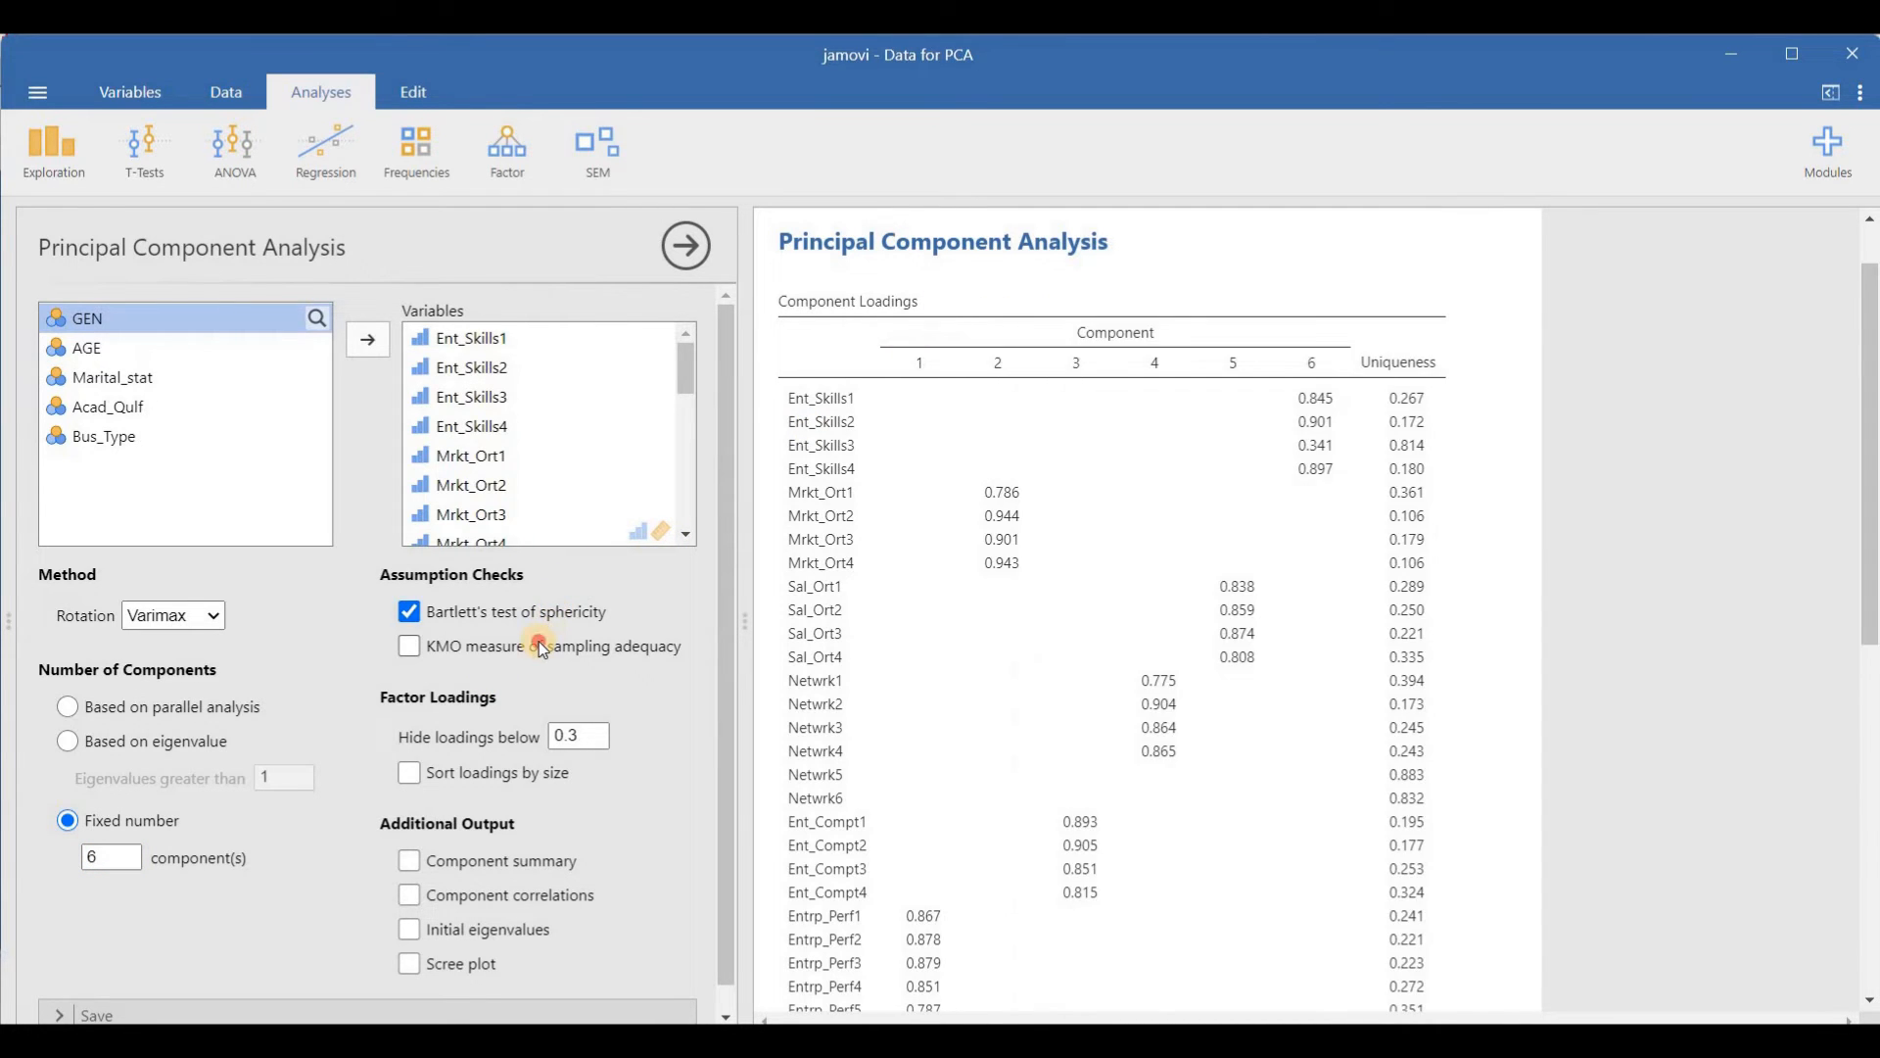
{"action": "left_click", "coordinate": [541, 646]}
{"action": "left_click", "coordinate": [585, 744]}
{"action": "key", "text": "BackSpace"}
{"action": "type", "text": "4"}
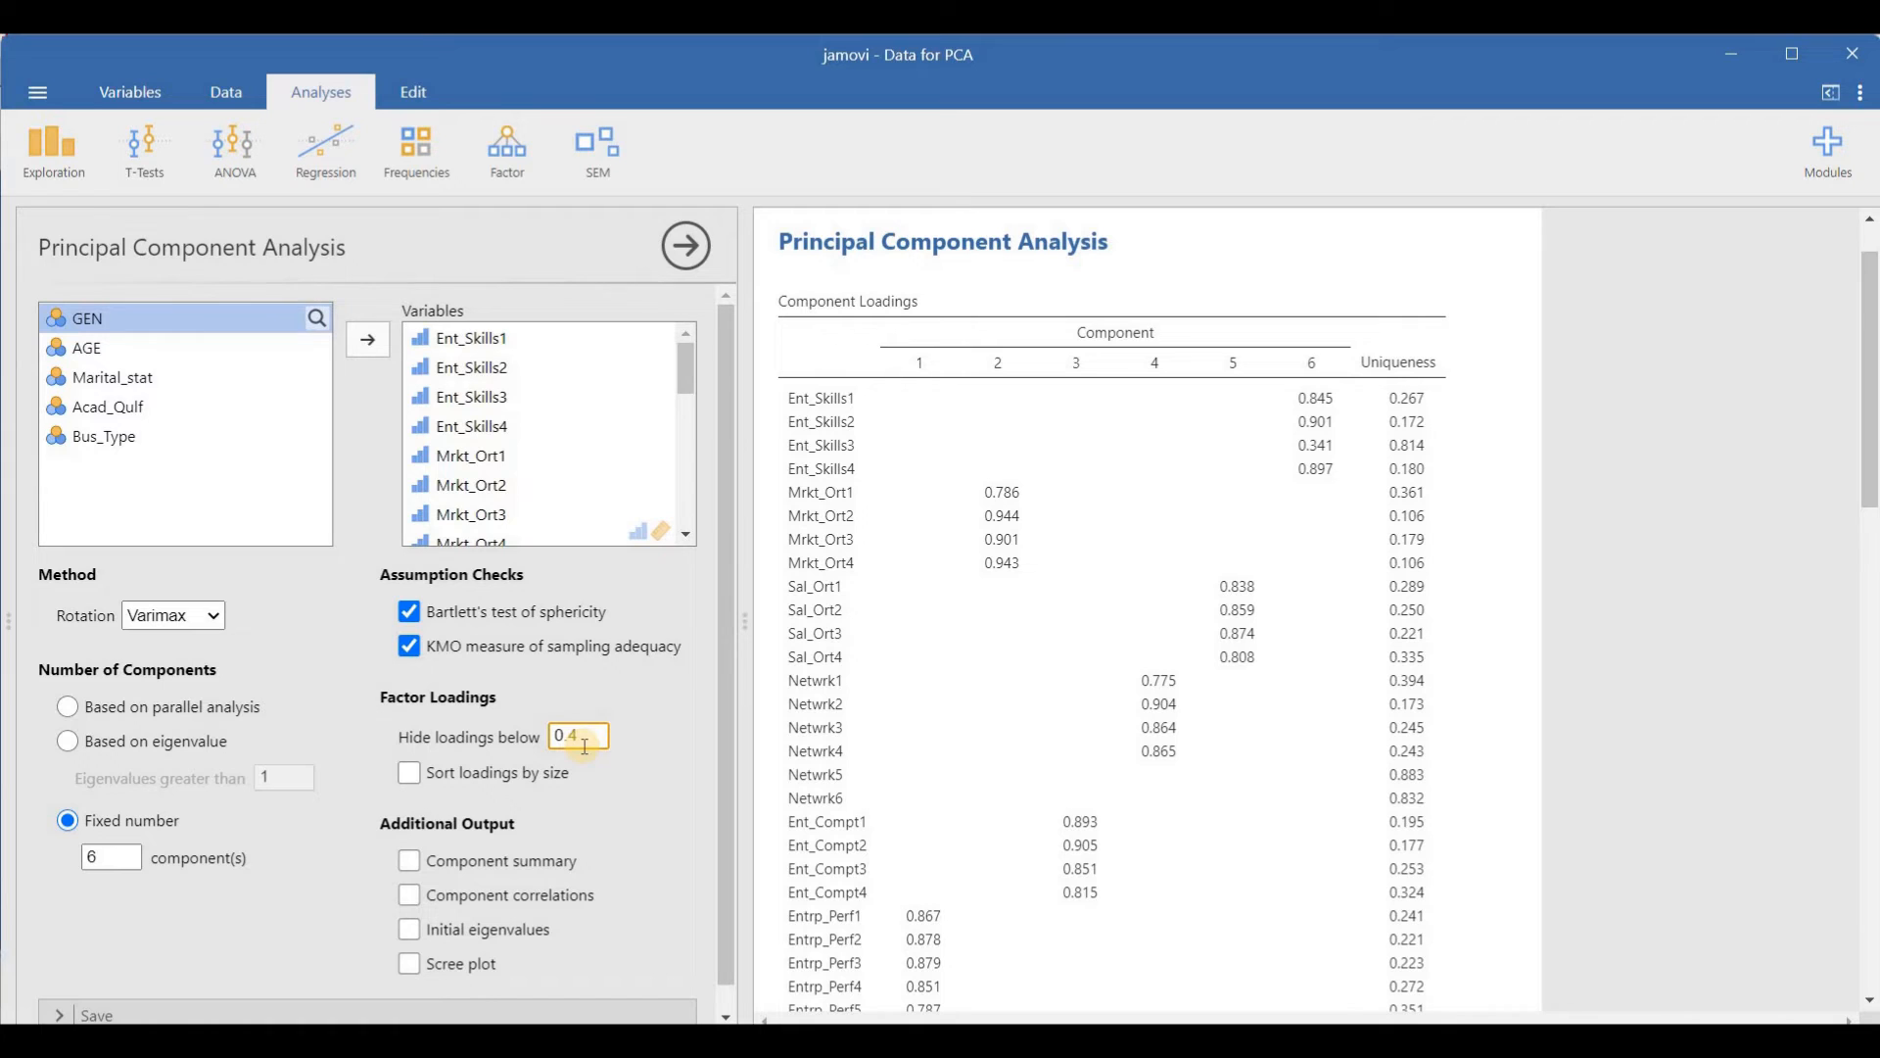
{"action": "left_click", "coordinate": [521, 779]}
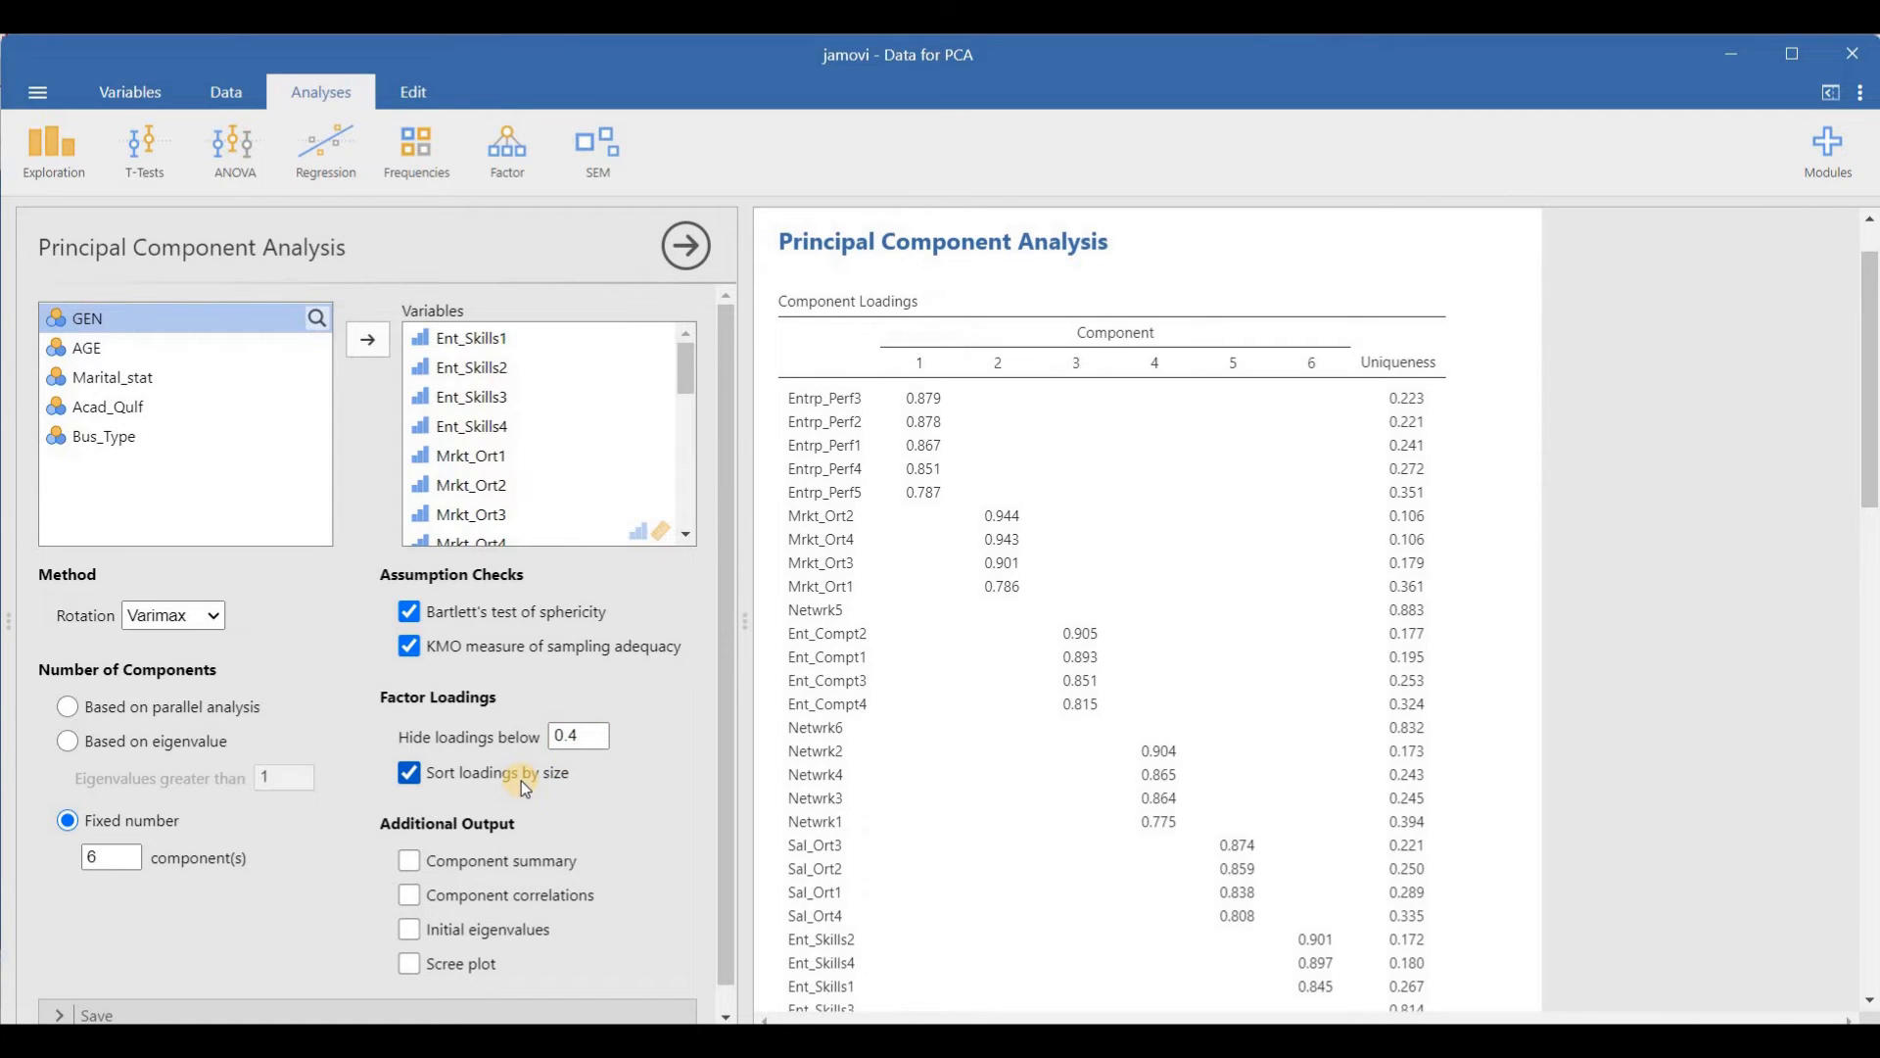
Add the component summary, component correlations, initial eigenvalues and scree plot to the additional output
{"action": "left_click", "coordinate": [496, 863]}
{"action": "left_click", "coordinate": [488, 891]}
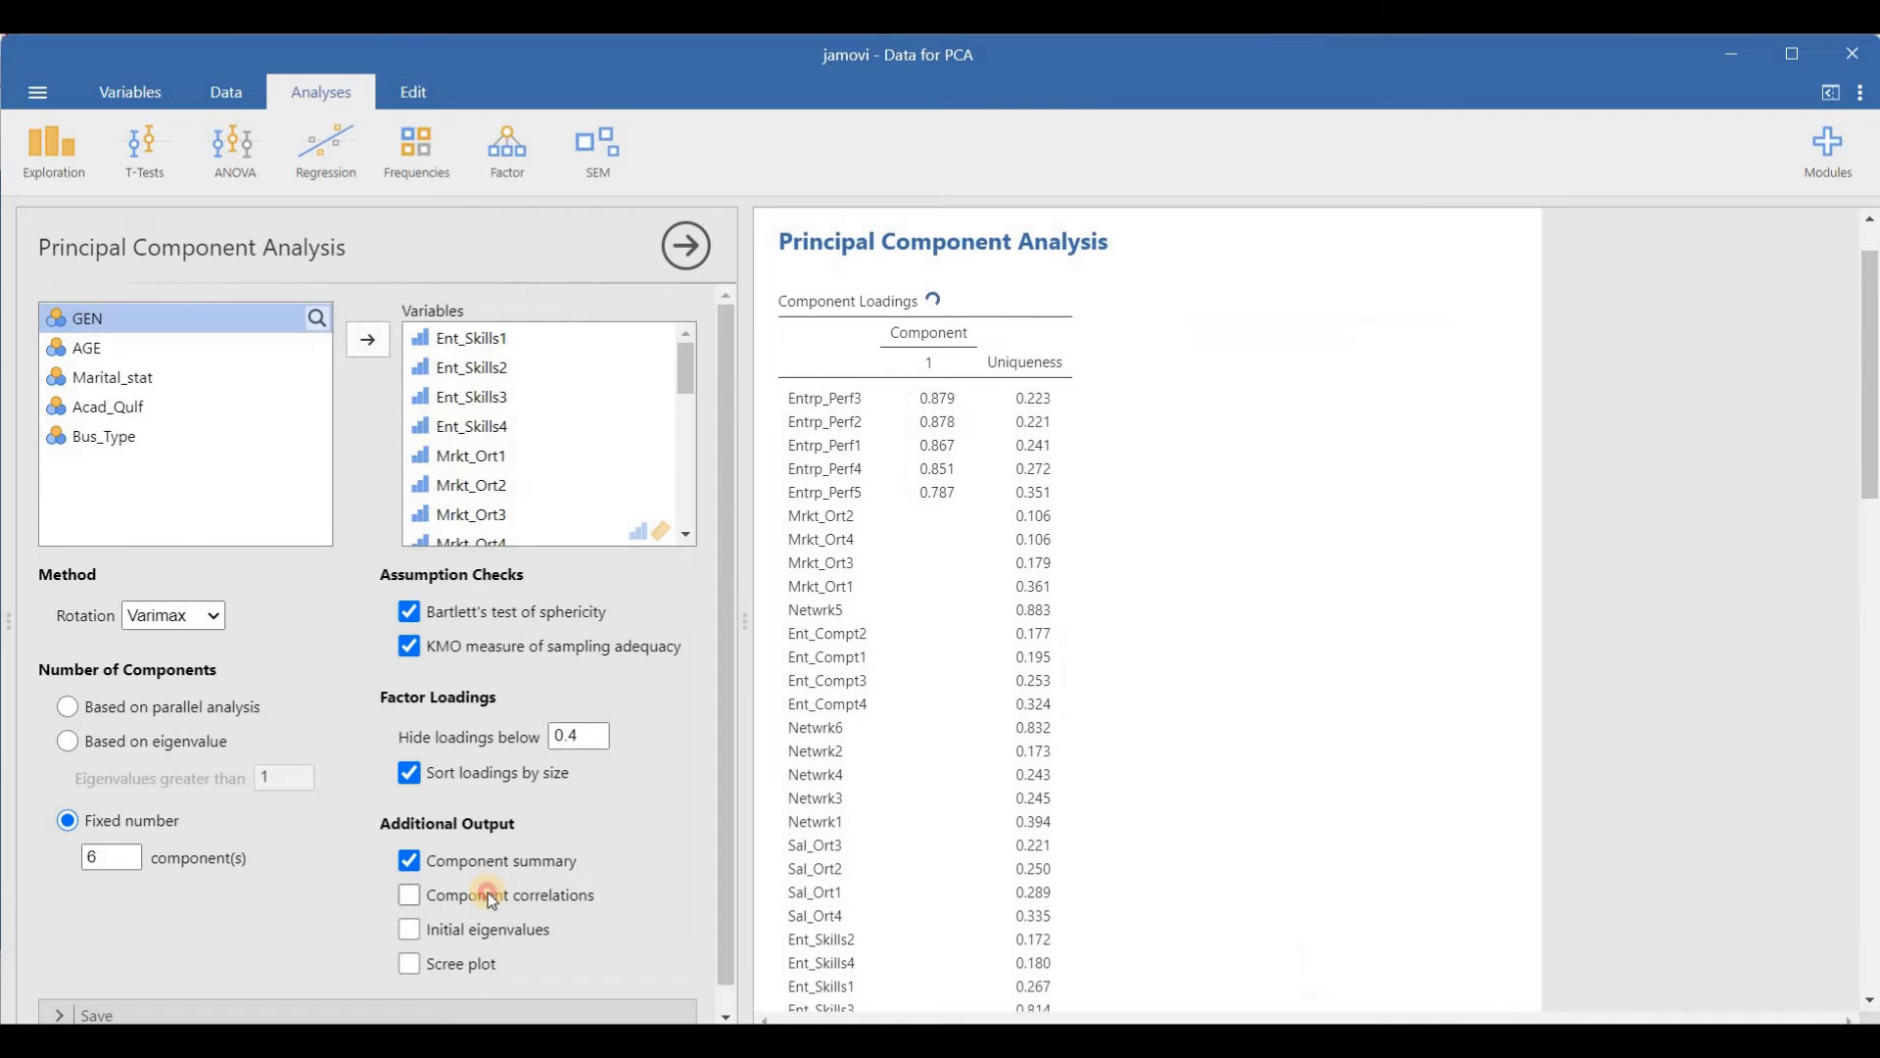
{"action": "left_click", "coordinate": [470, 928]}
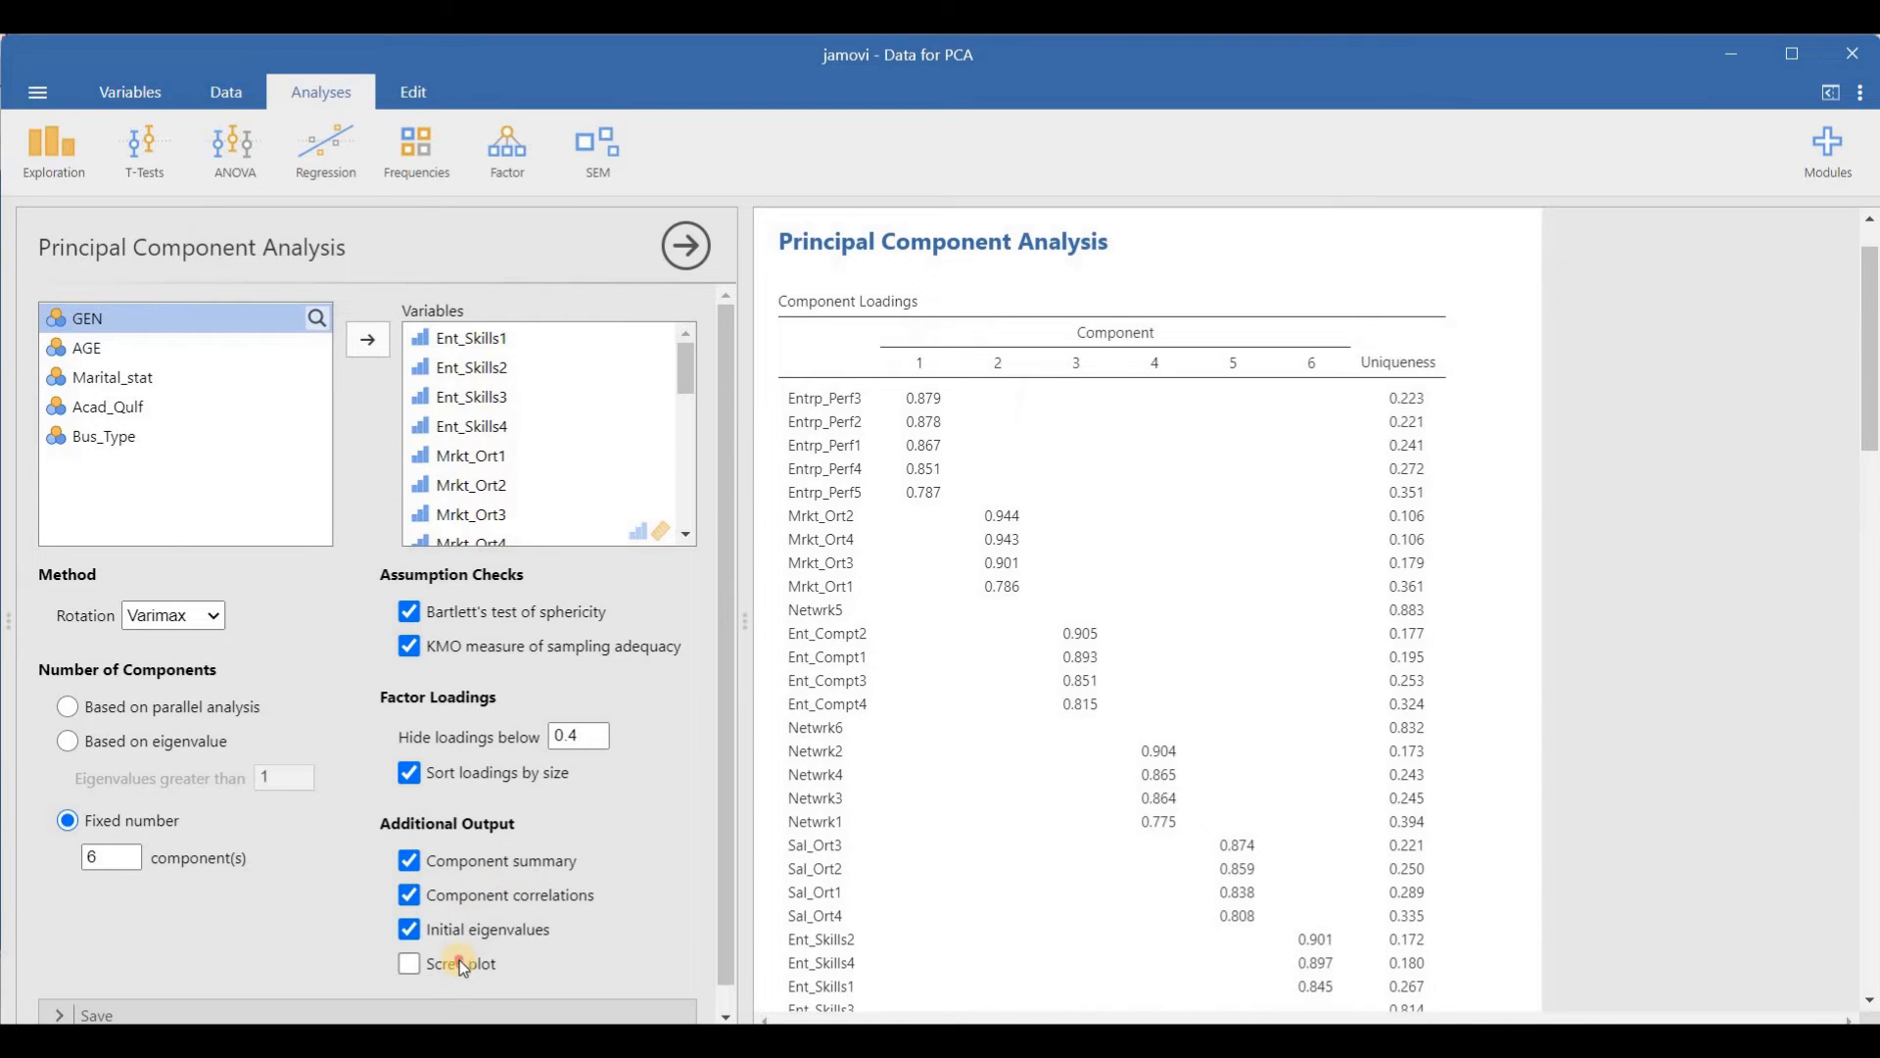
{"action": "left_click", "coordinate": [461, 963]}
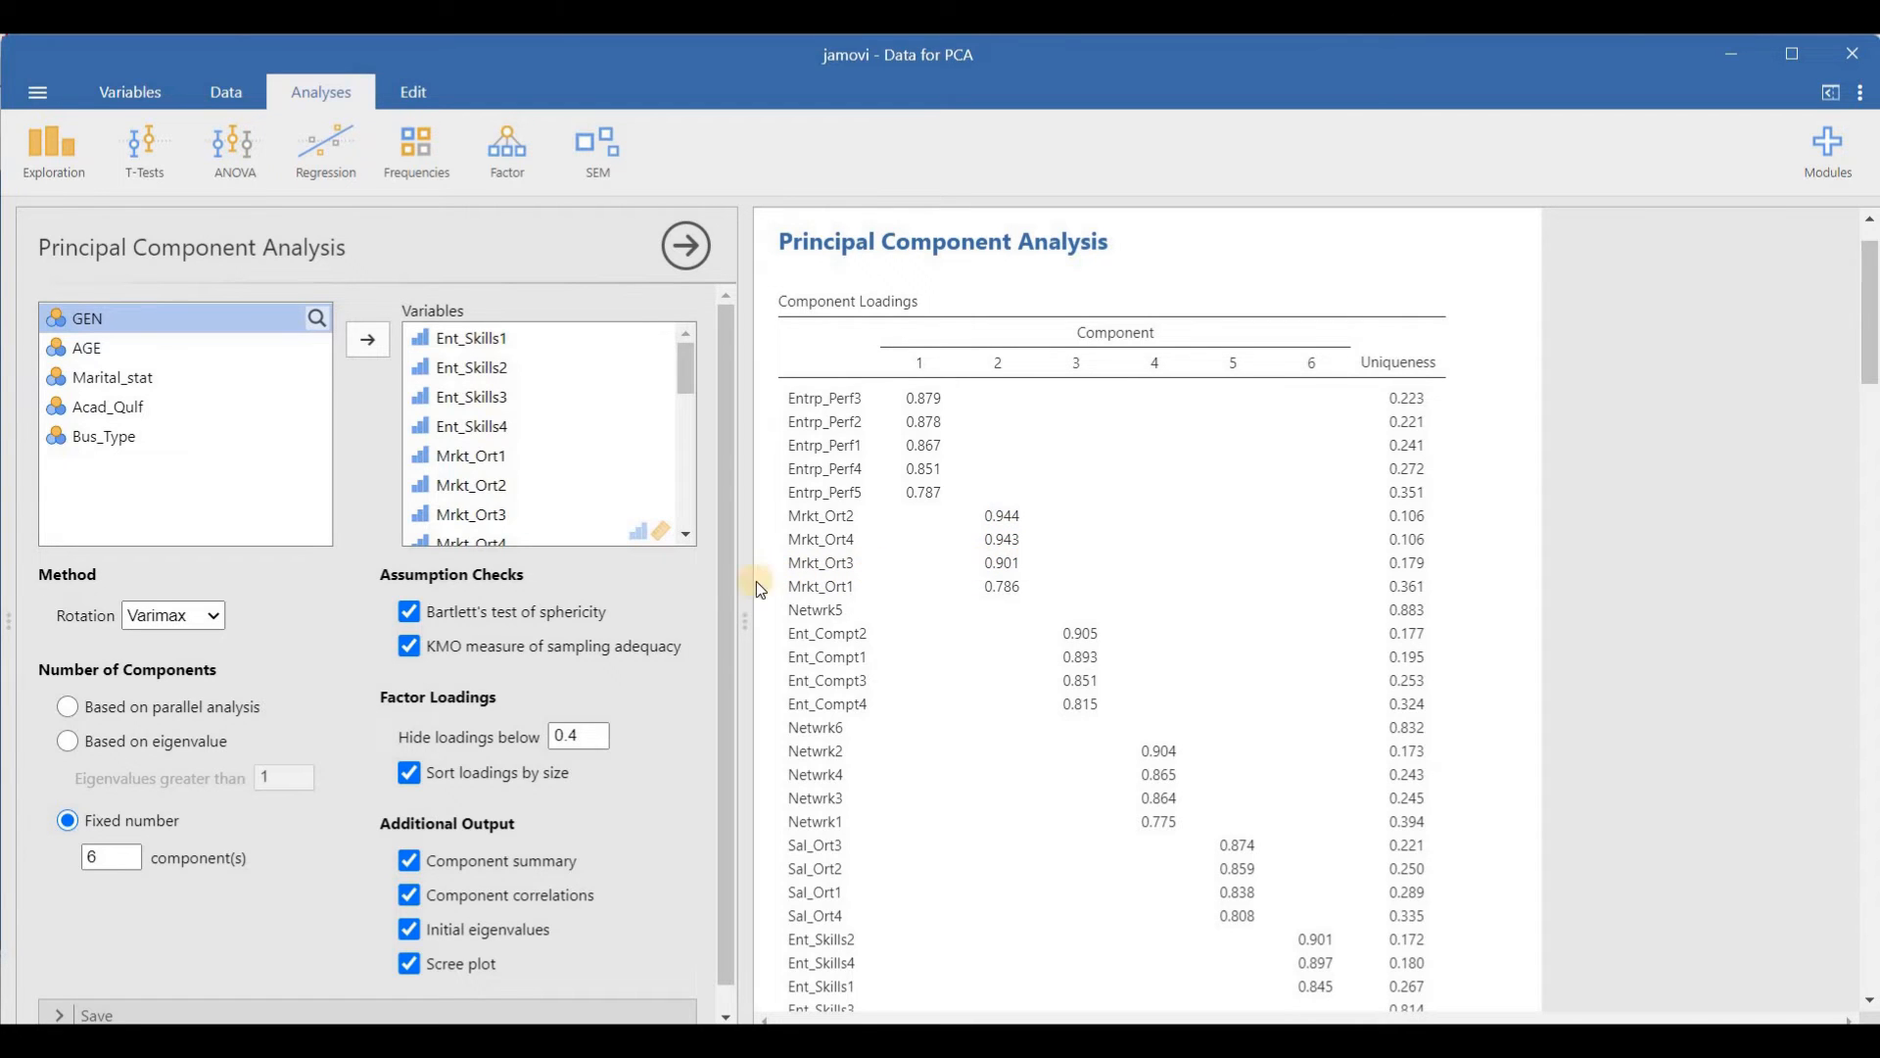
{"action": "left_click_drag", "start_coordinate": [733, 584], "coordinate": [770, 760]}
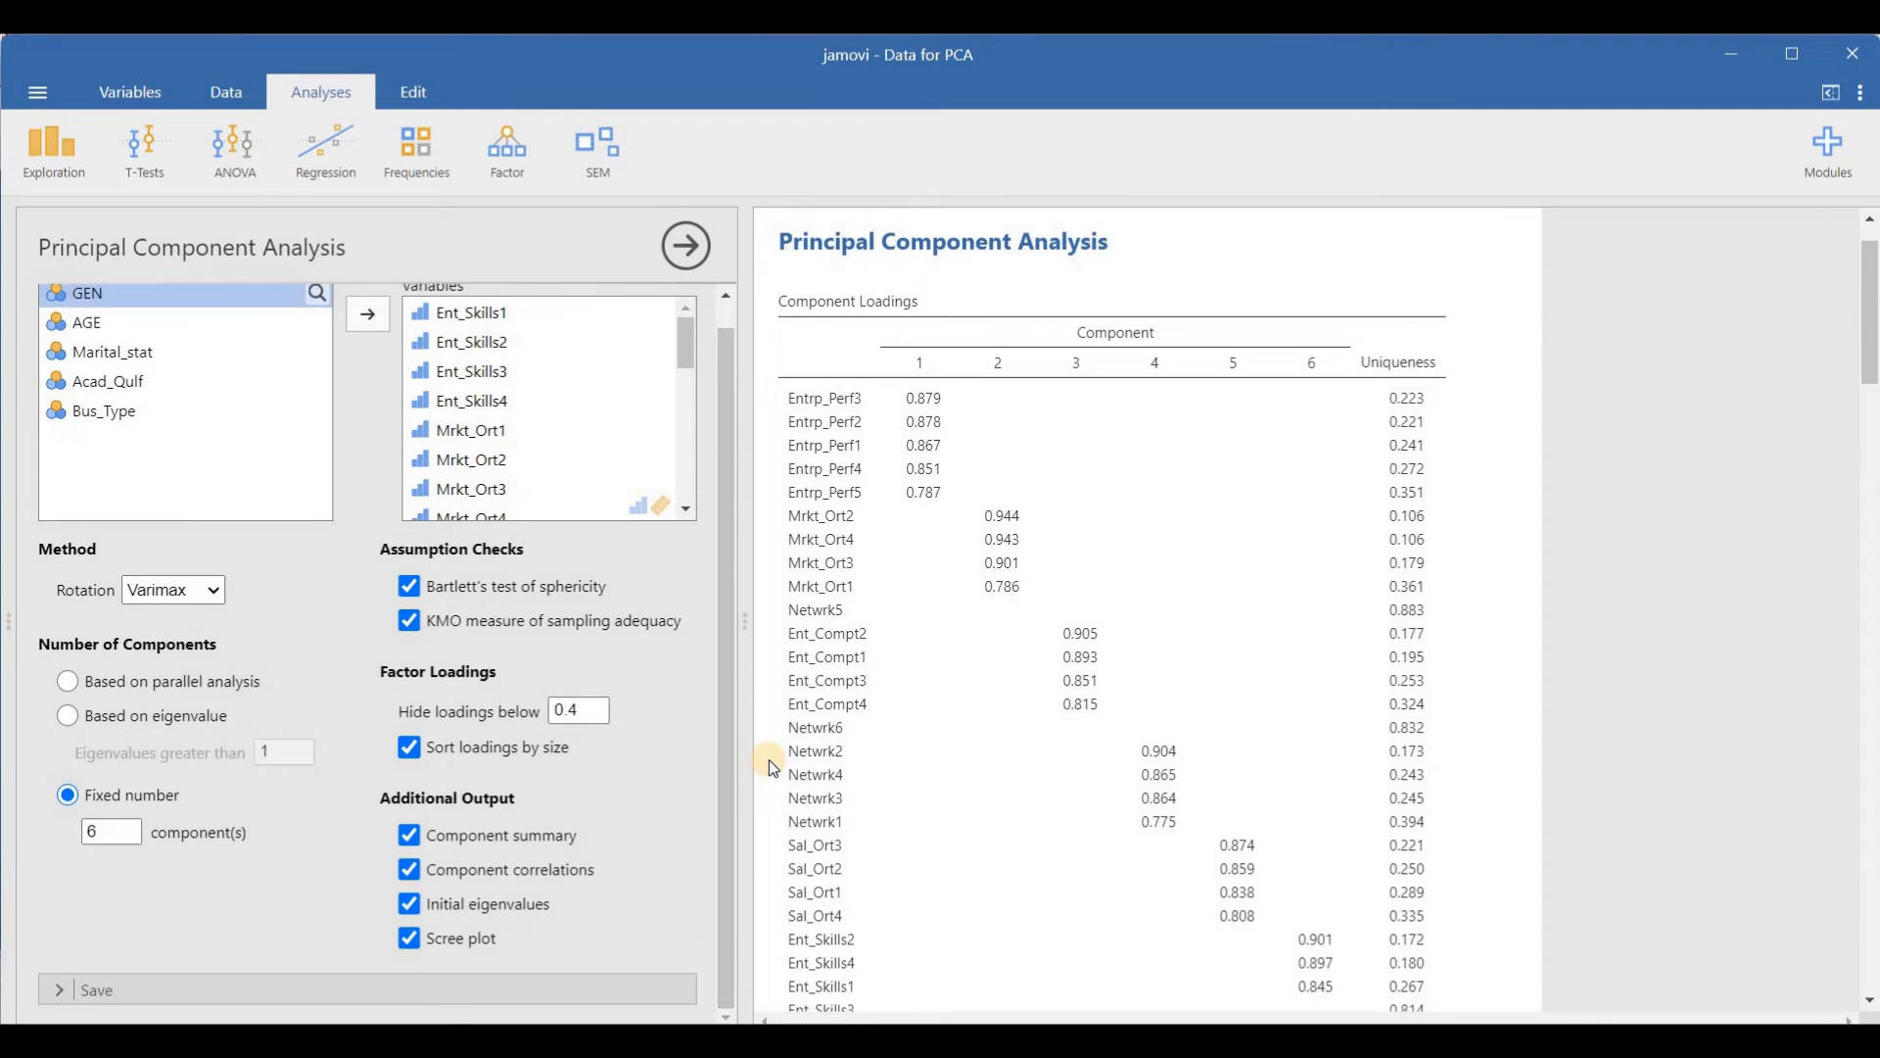
{"action": "left_click_drag", "start_coordinate": [728, 737], "coordinate": [721, 625]}
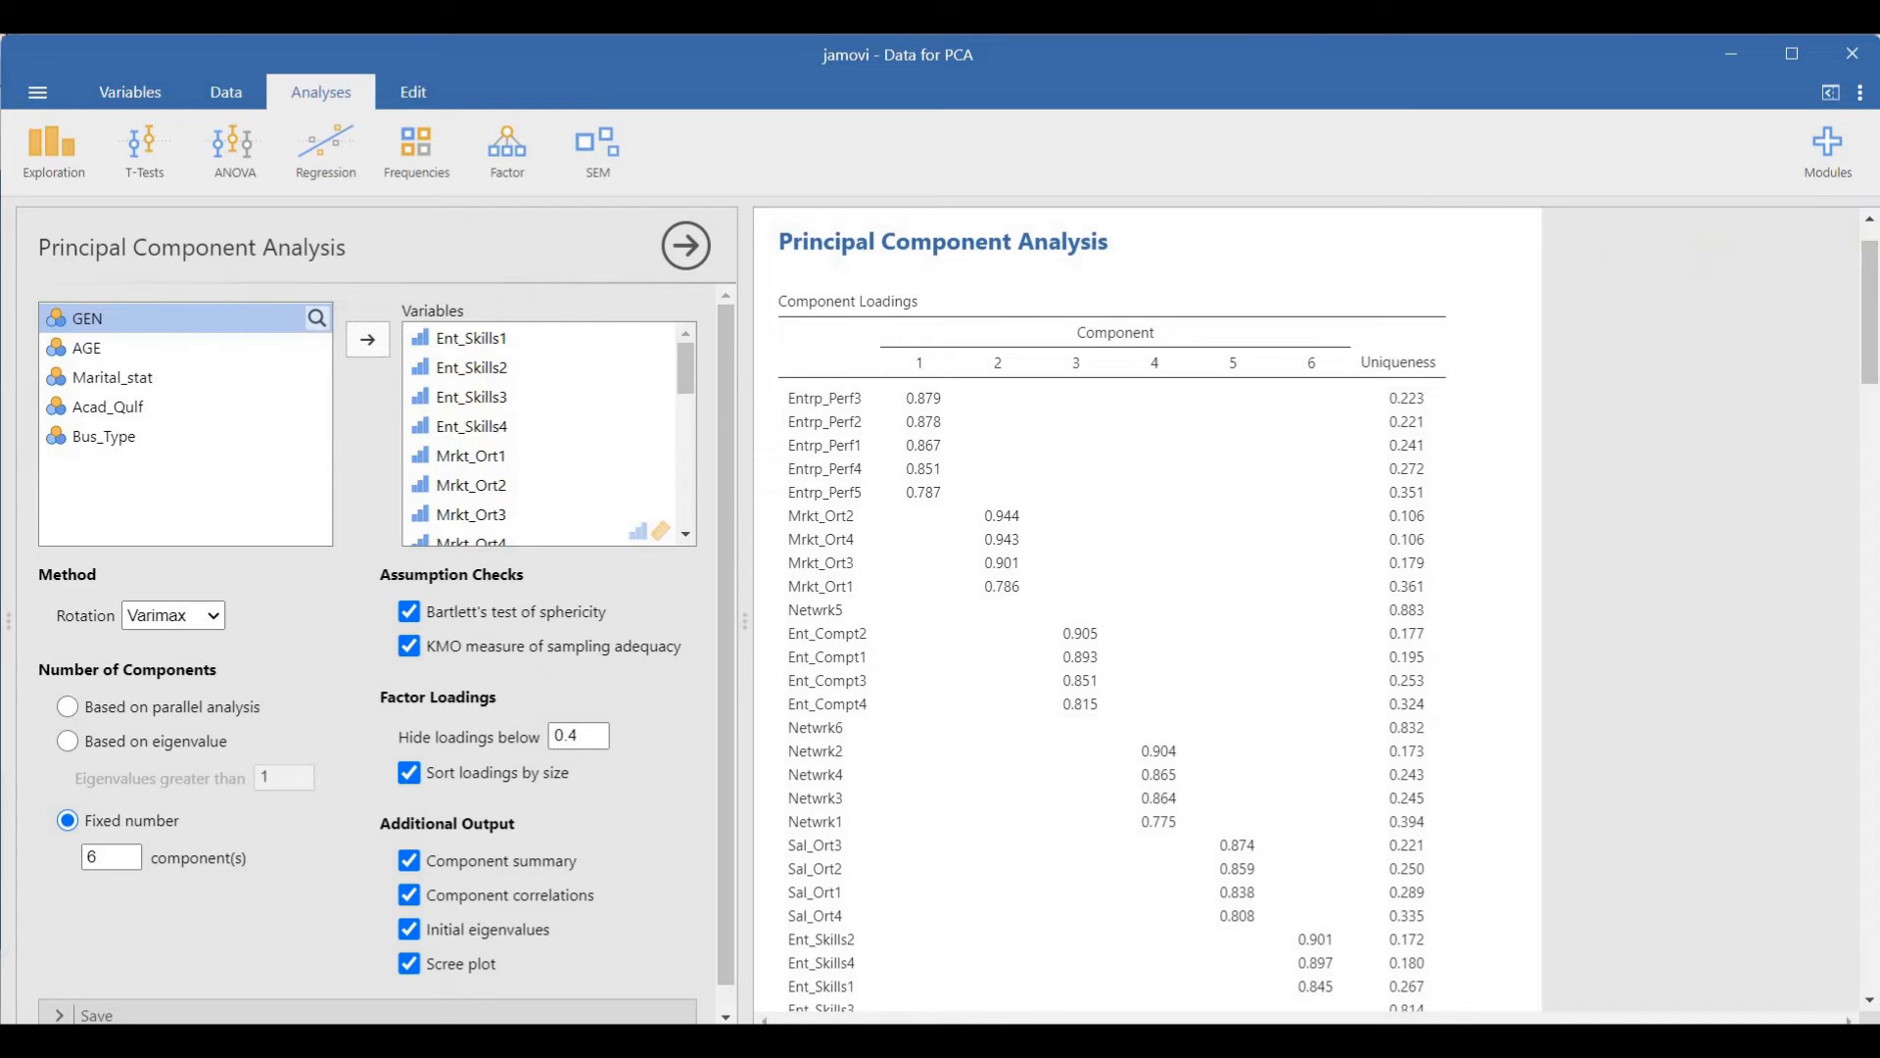
Try the component loadings with the rotation set to None, and set the rotation back to Varimax
{"action": "left_click_drag", "start_coordinate": [1872, 296], "coordinate": [1872, 307]}
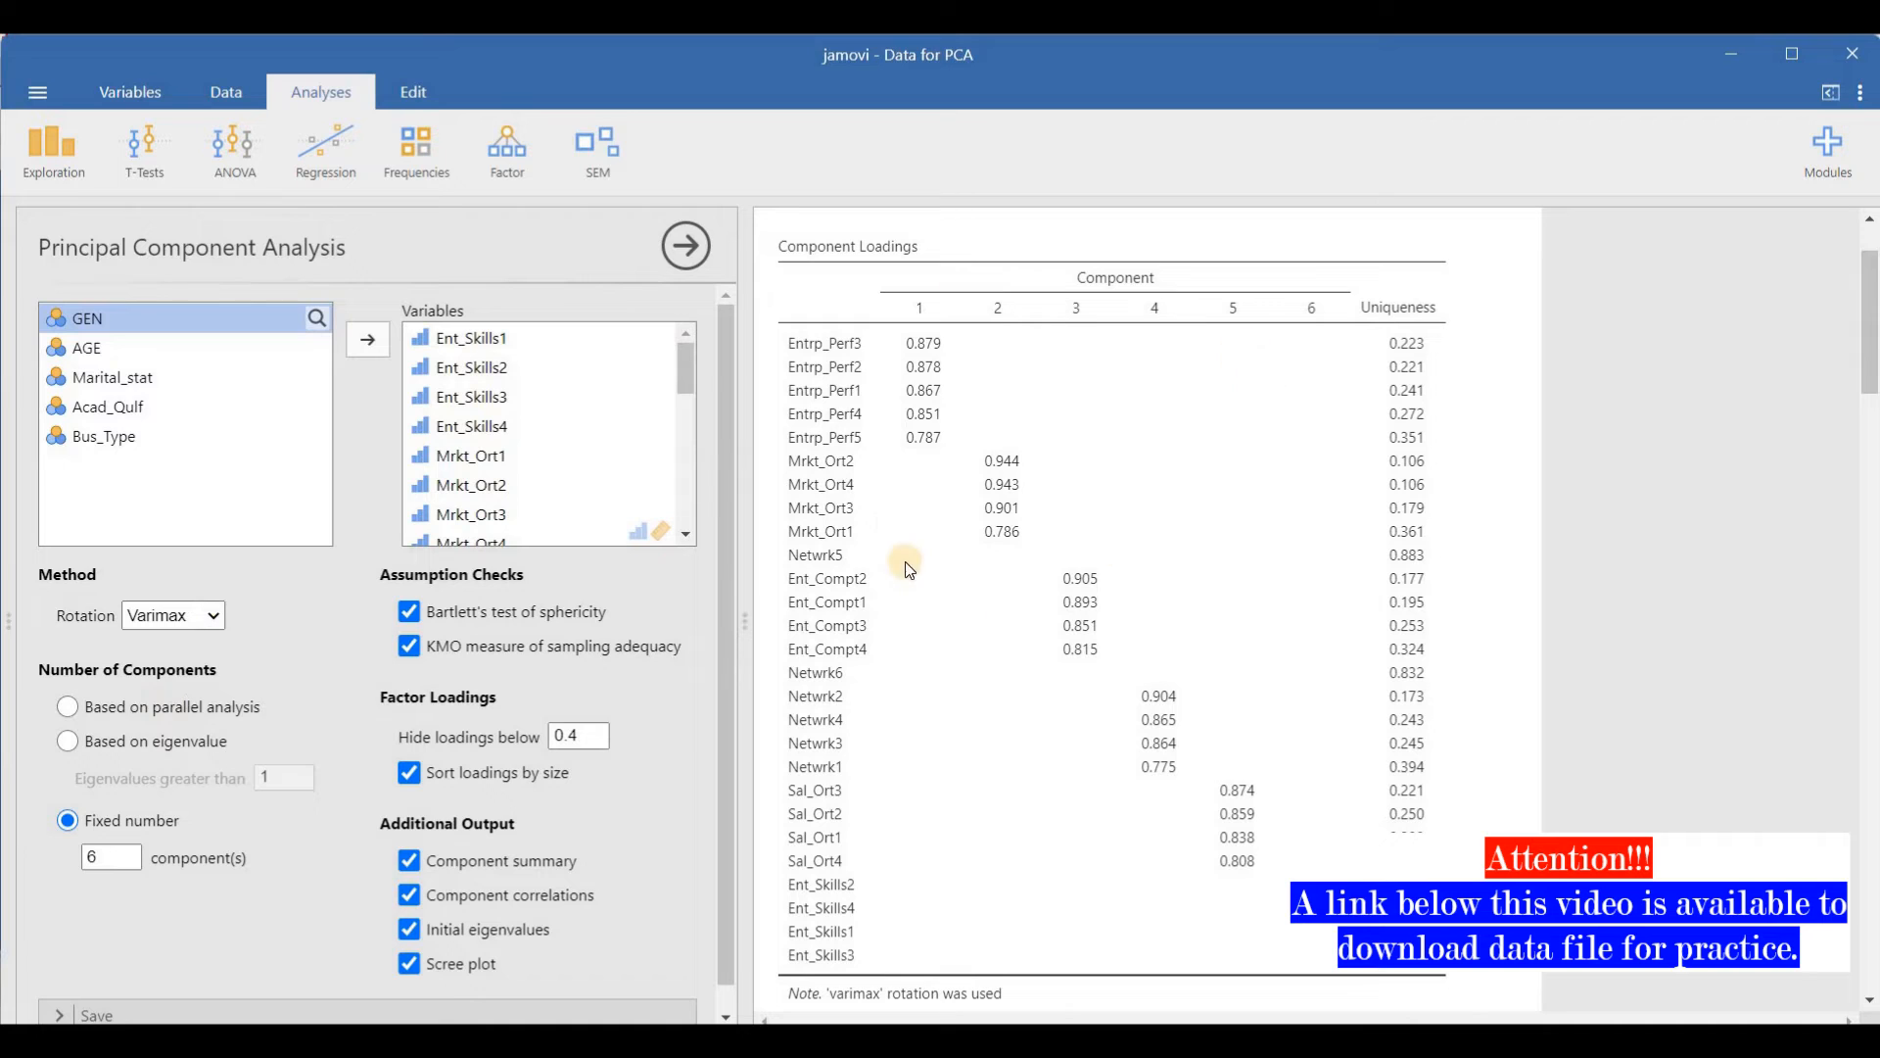
{"action": "left_click", "coordinate": [211, 617]}
{"action": "left_click", "coordinate": [167, 638]}
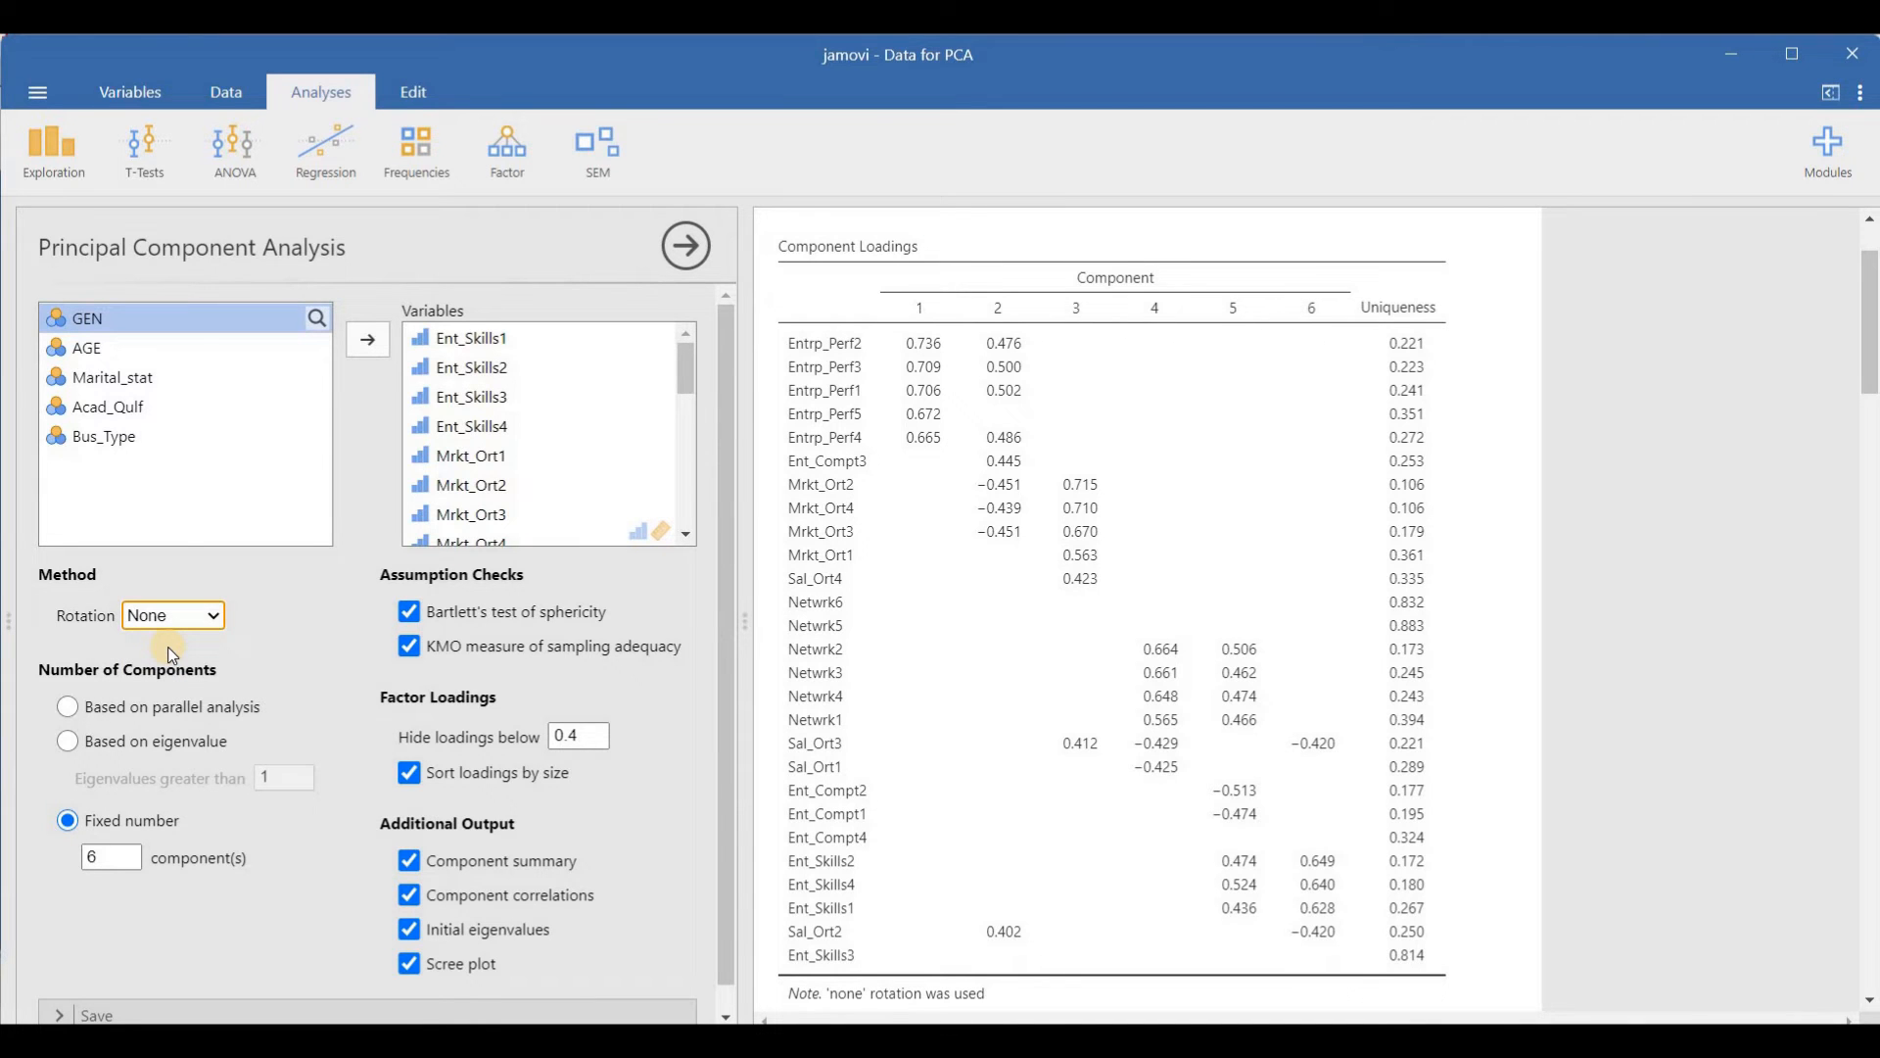
{"action": "left_click", "coordinate": [212, 617]}
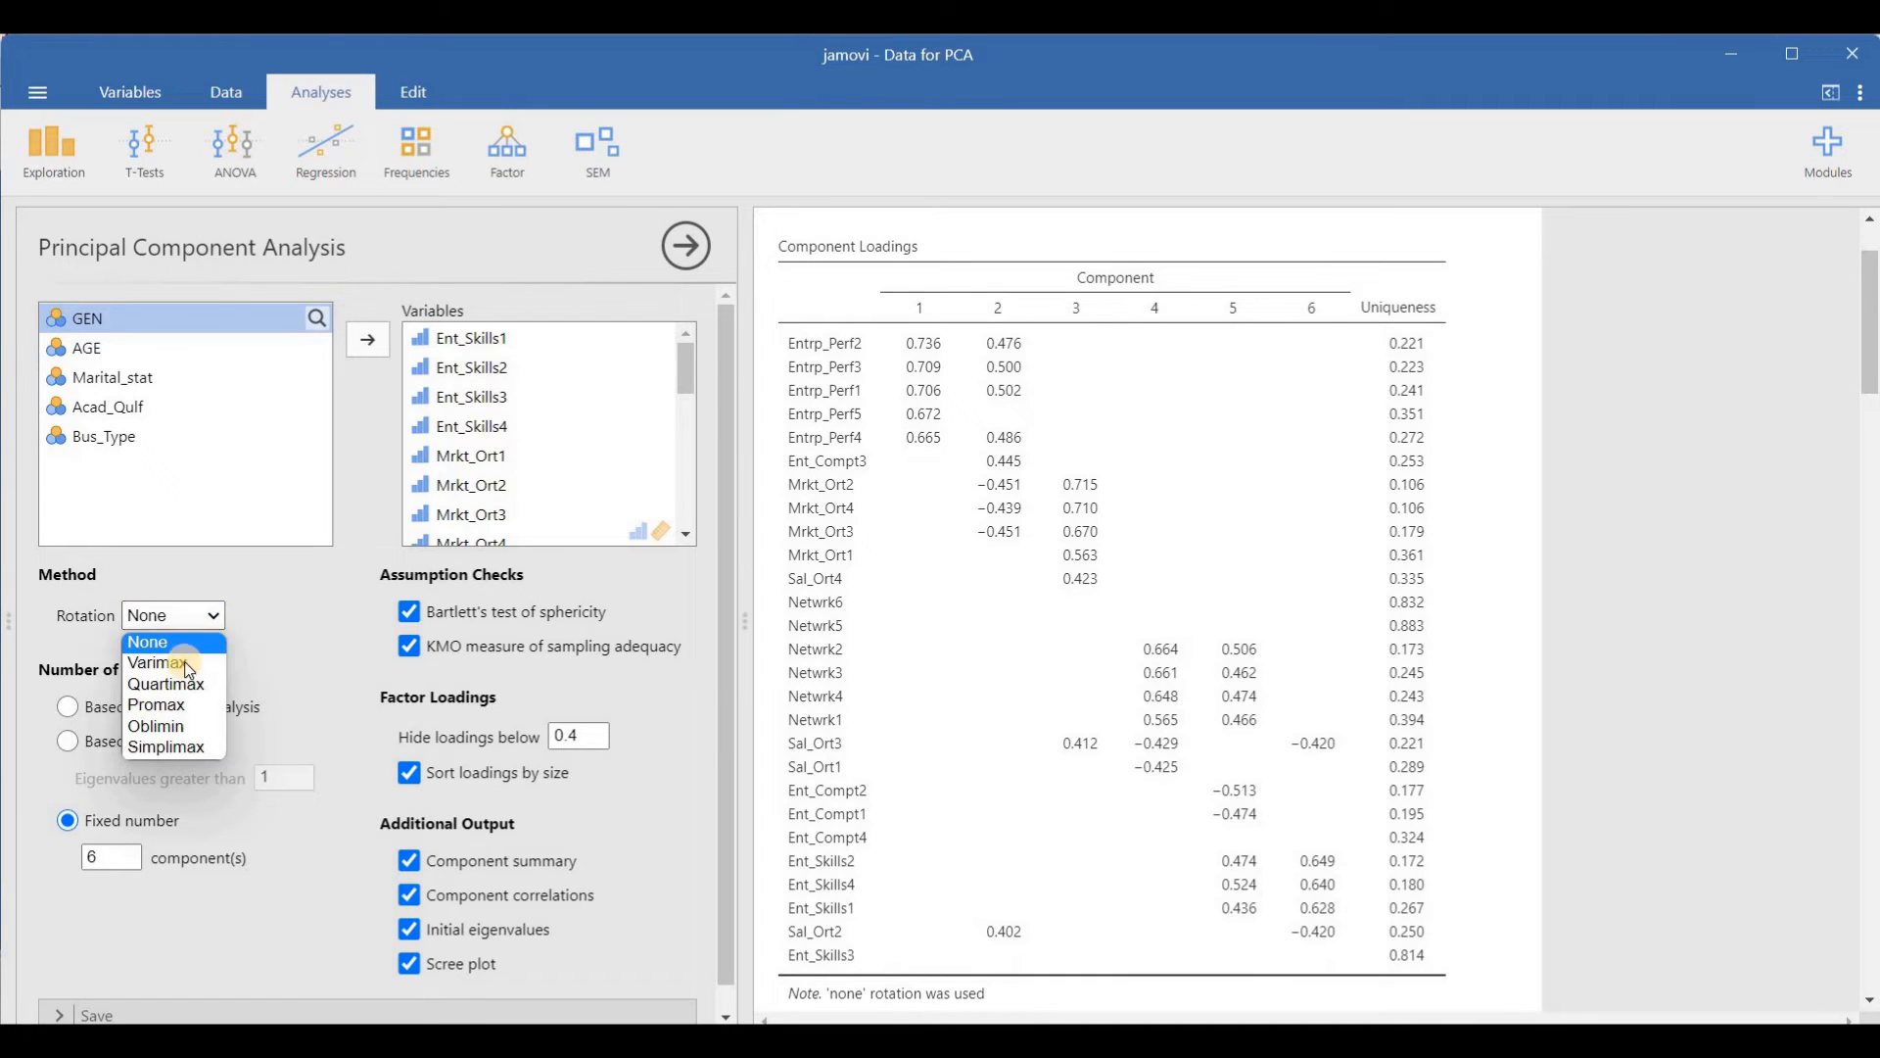
{"action": "left_click", "coordinate": [186, 663]}
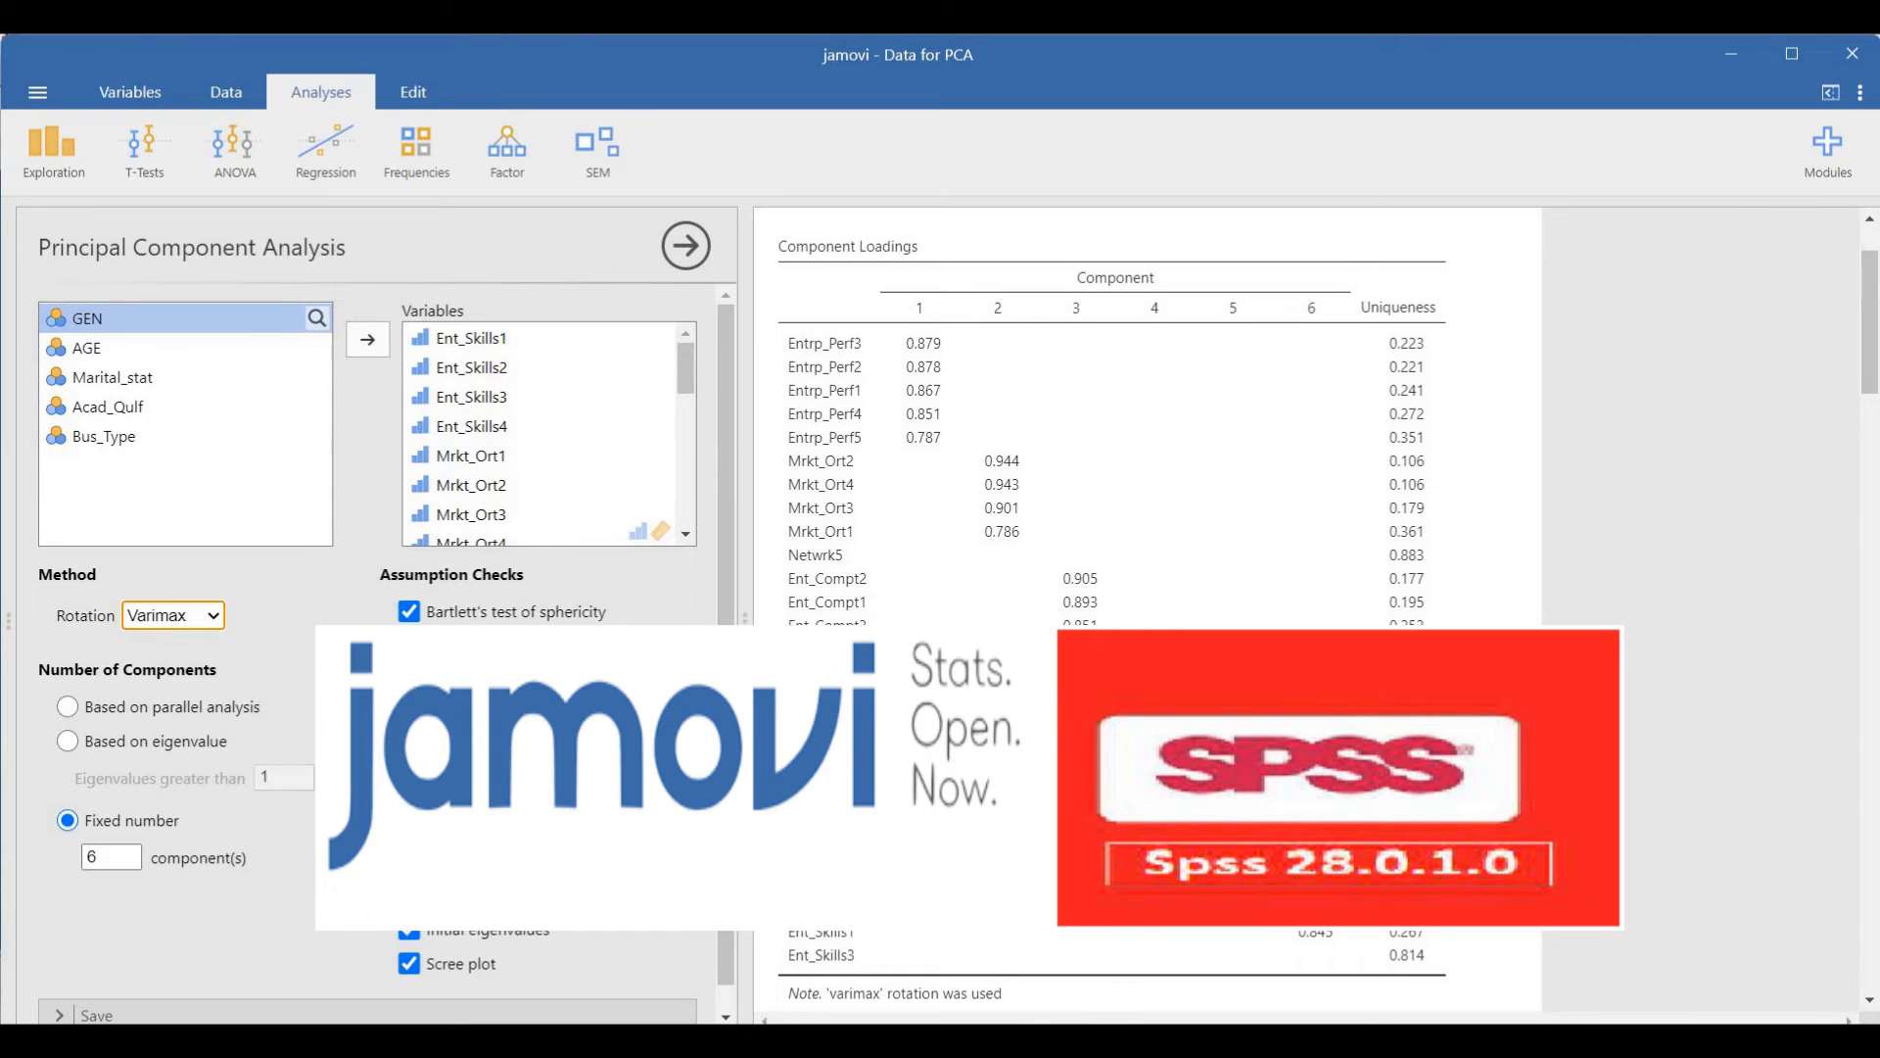
Compare the Rotated Component Matrix in the SPSS output with the Component Loadings table in jamovi
{"action": "left_click", "coordinate": [1220, 862]}
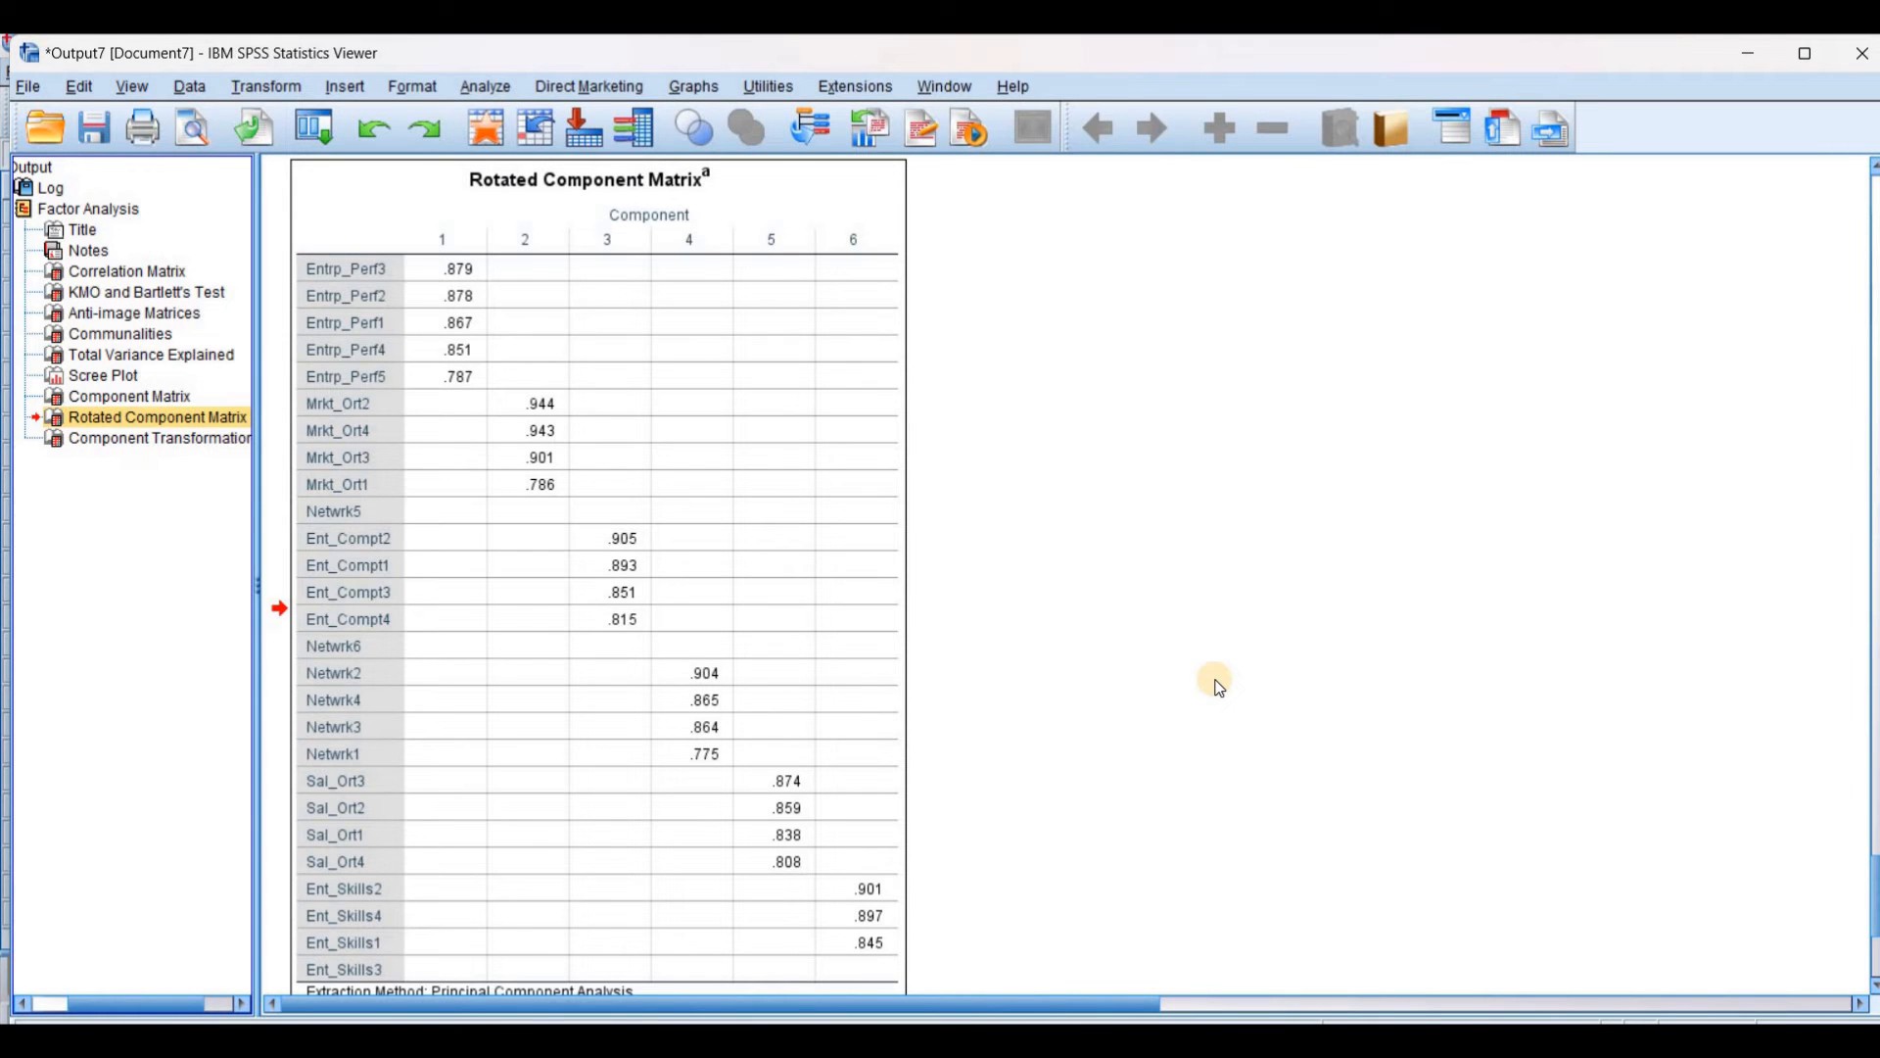
{"action": "left_click", "coordinate": [644, 374]}
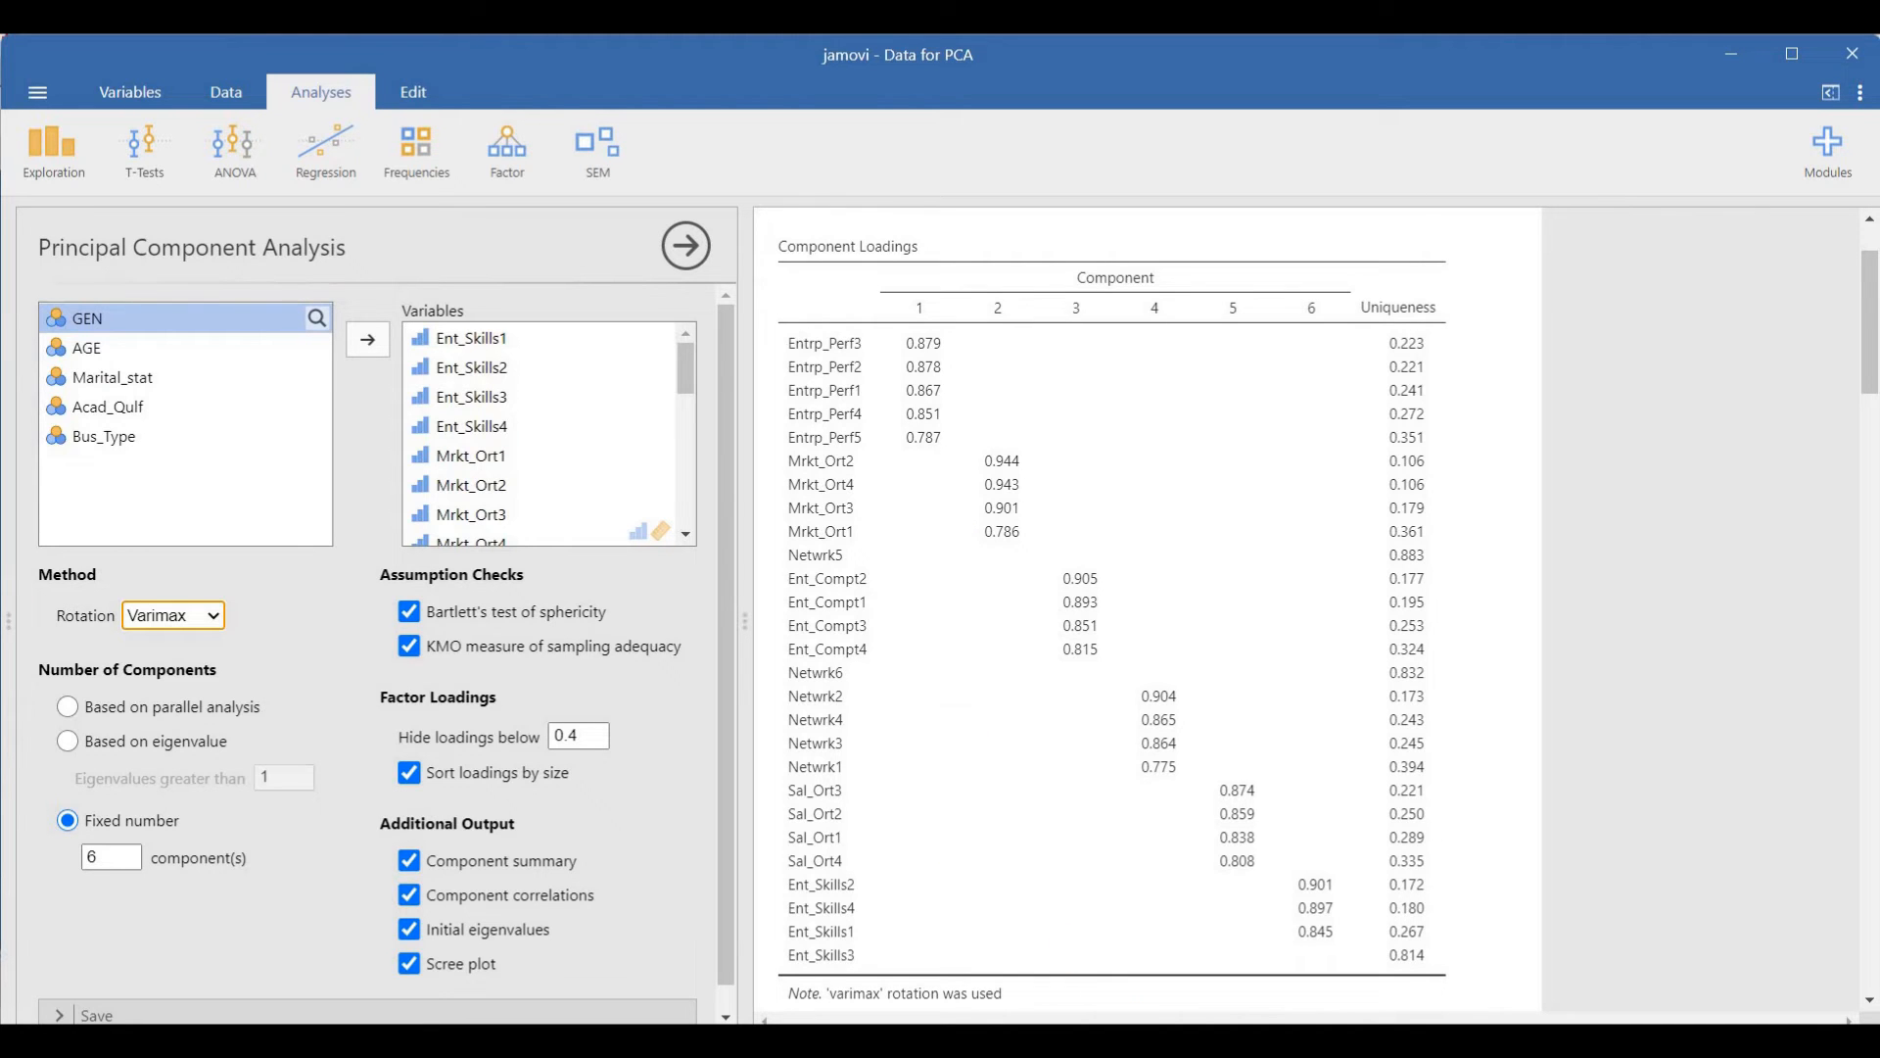
{"action": "left_click", "coordinate": [1131, 1040]}
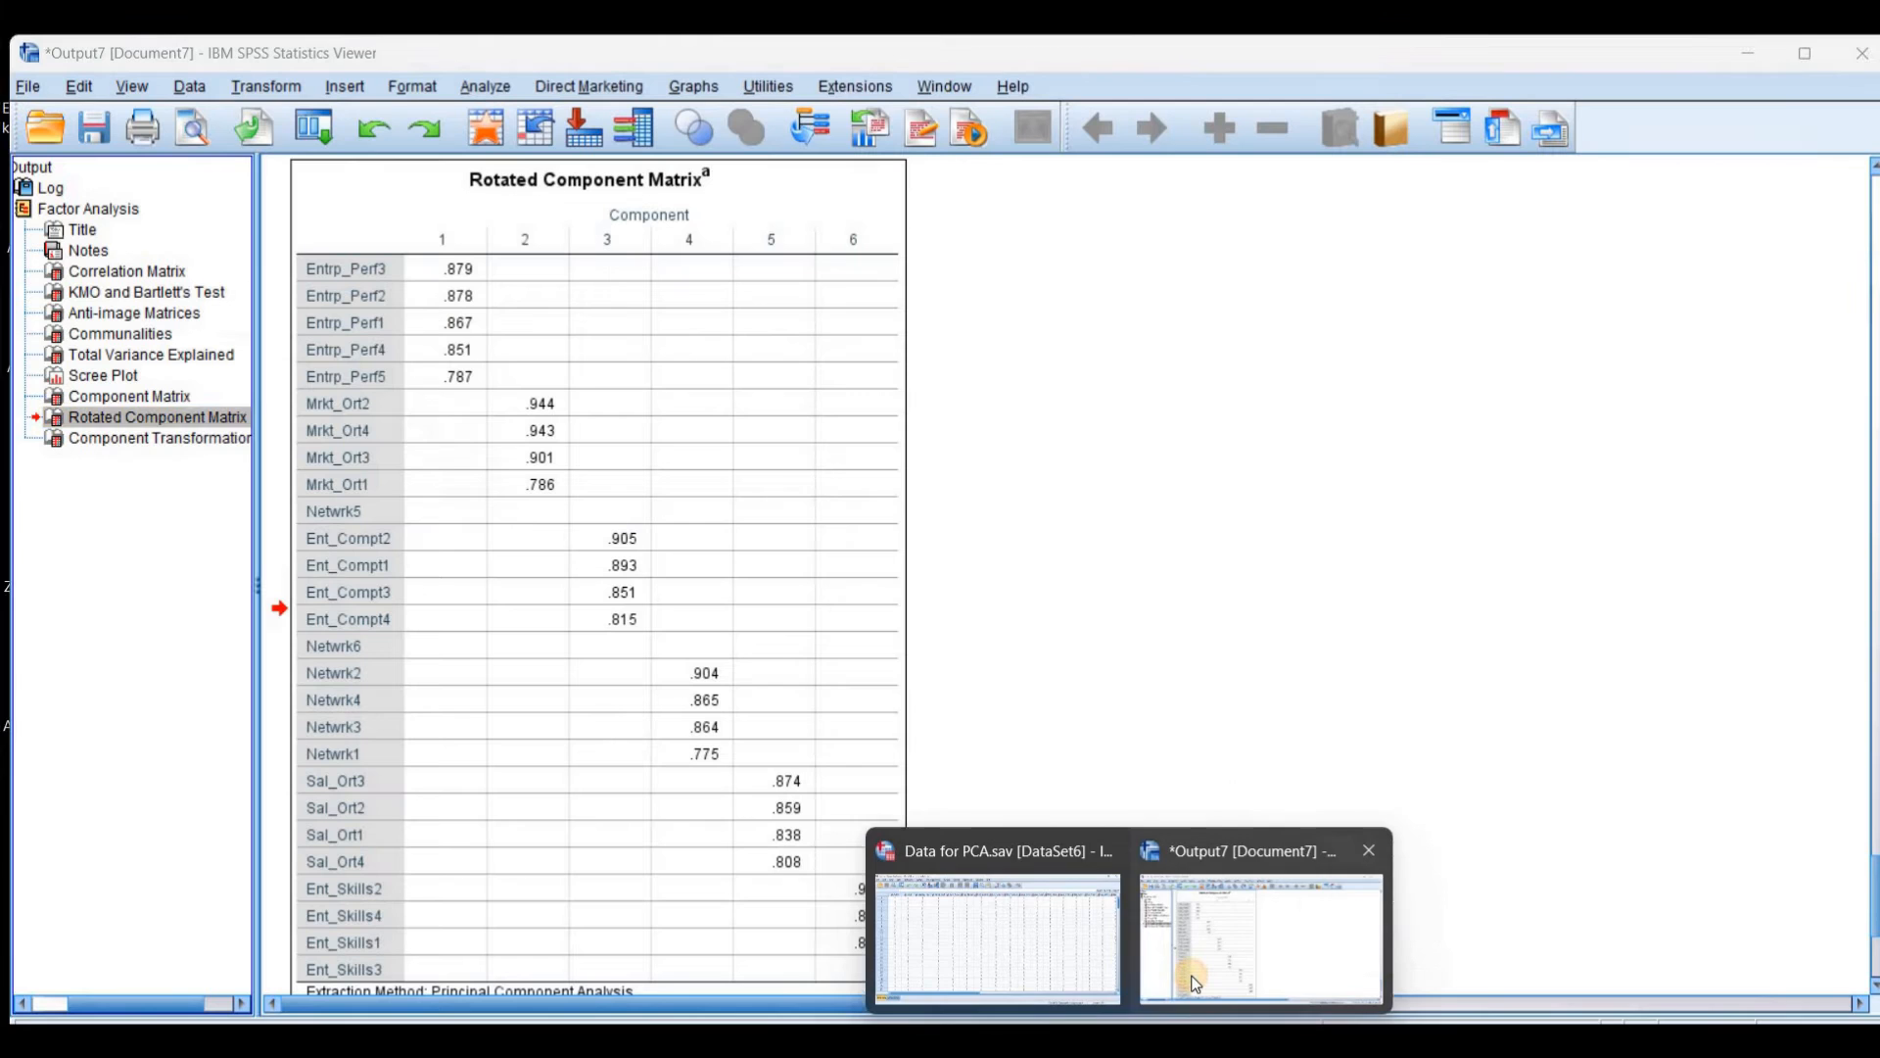
Display the Communalities table in the SPSS output, and find and highlight the definition of Communality in PCA.pdf
{"action": "left_click", "coordinate": [1195, 979]}
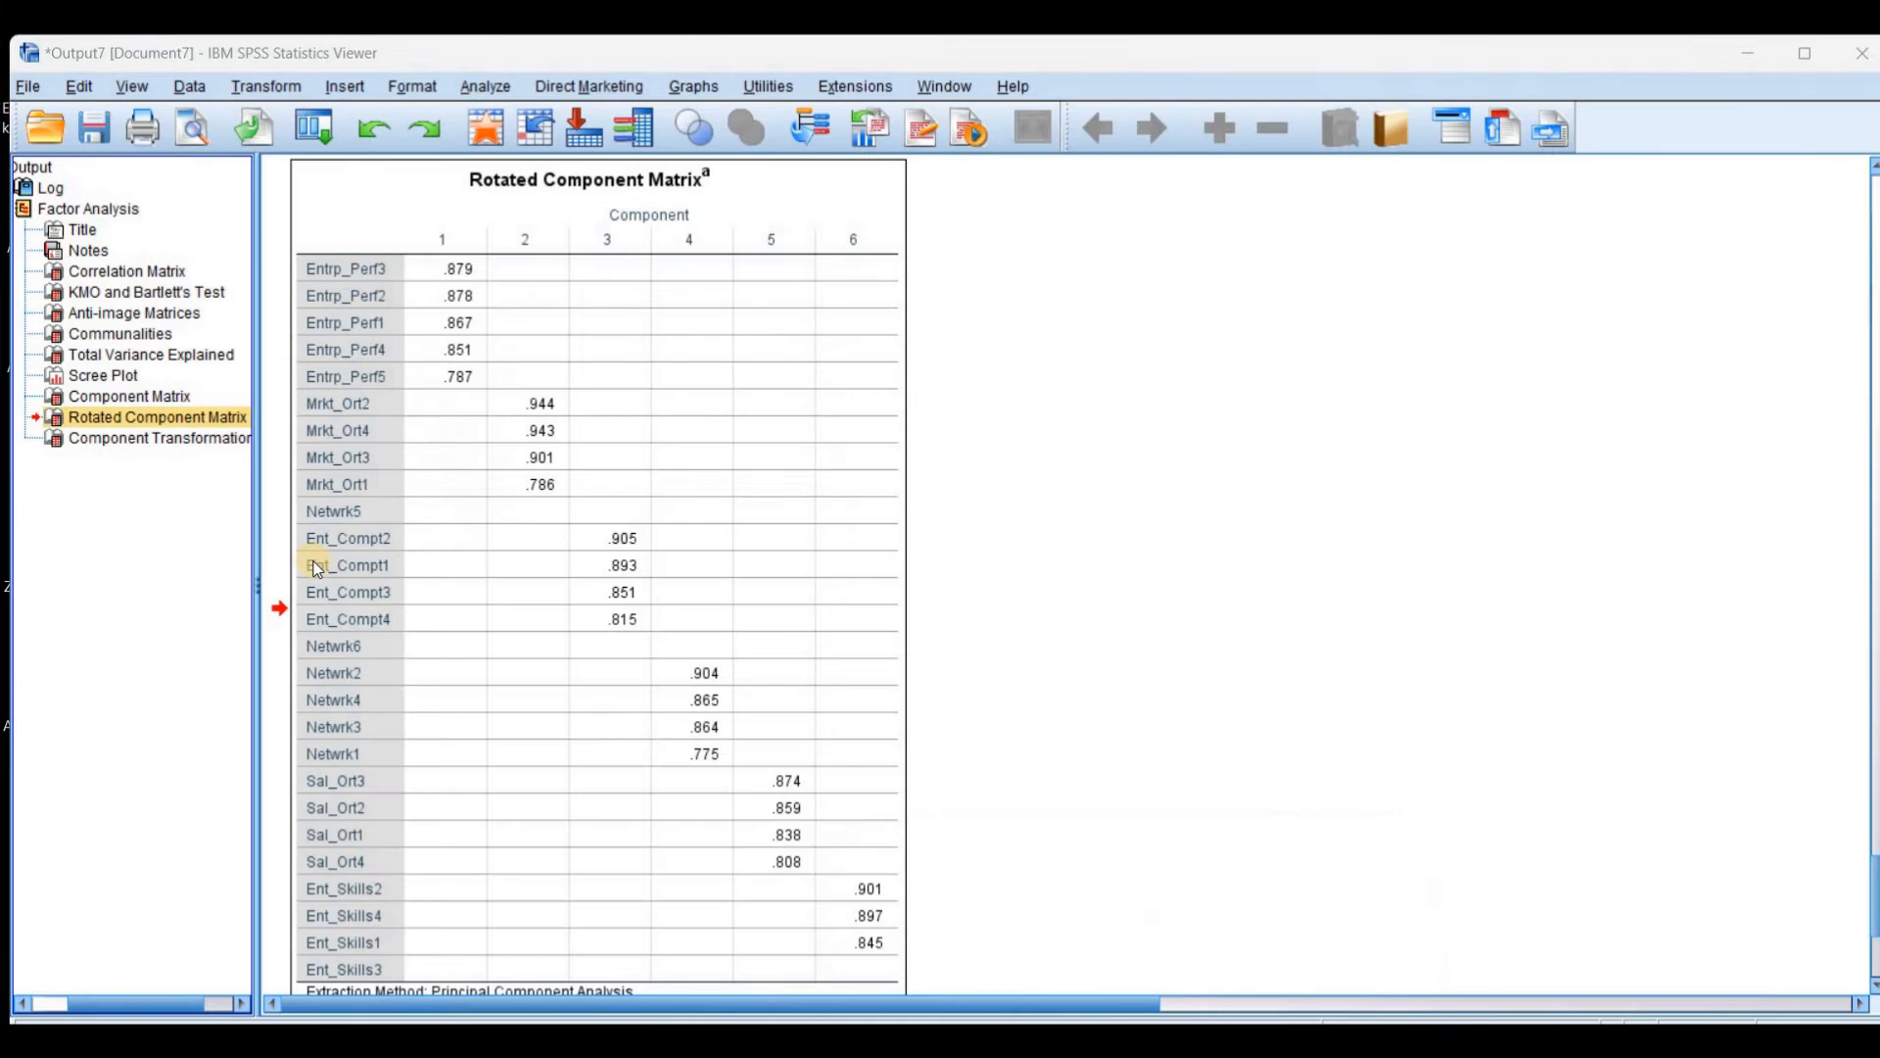
{"action": "left_click", "coordinate": [107, 337]}
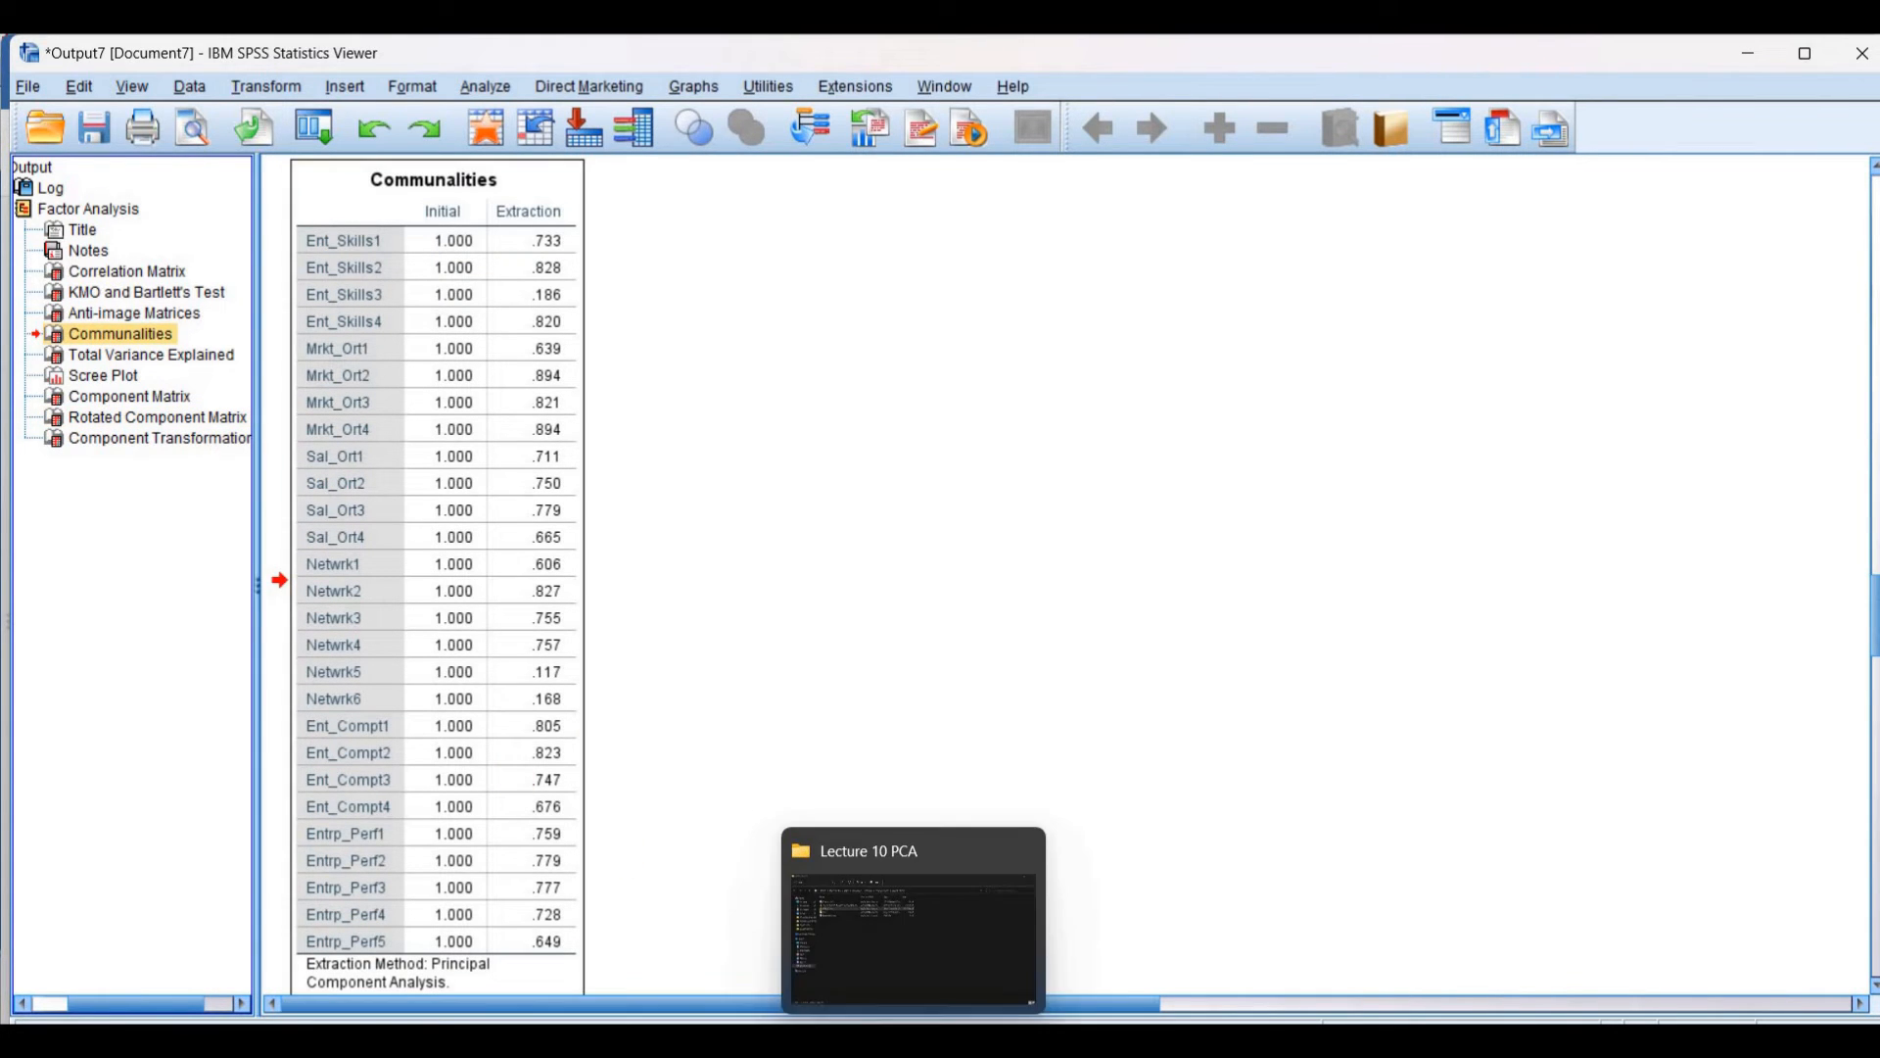
{"action": "left_click", "coordinate": [1075, 1038]}
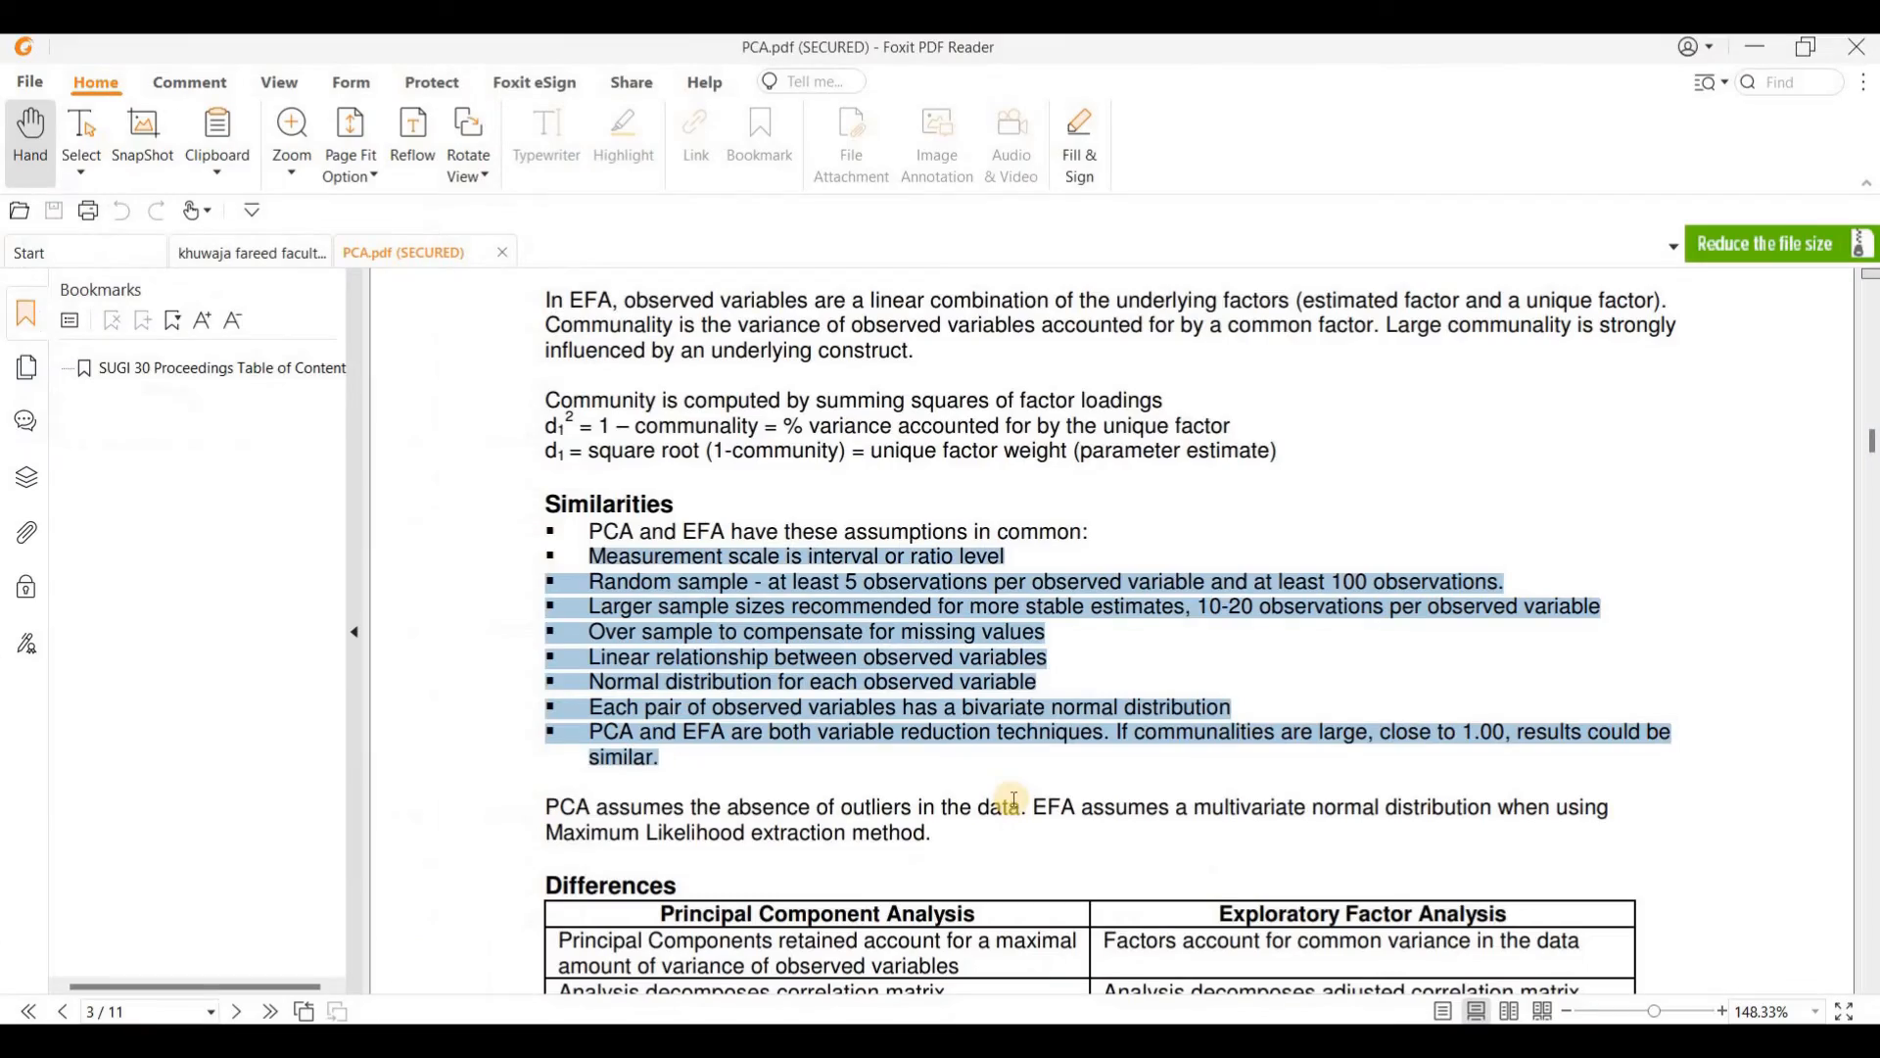
{"action": "left_click", "coordinate": [1225, 591]}
{"action": "scroll", "coordinate": [1225, 592], "scroll_direction": "up", "scroll_amount": 15}
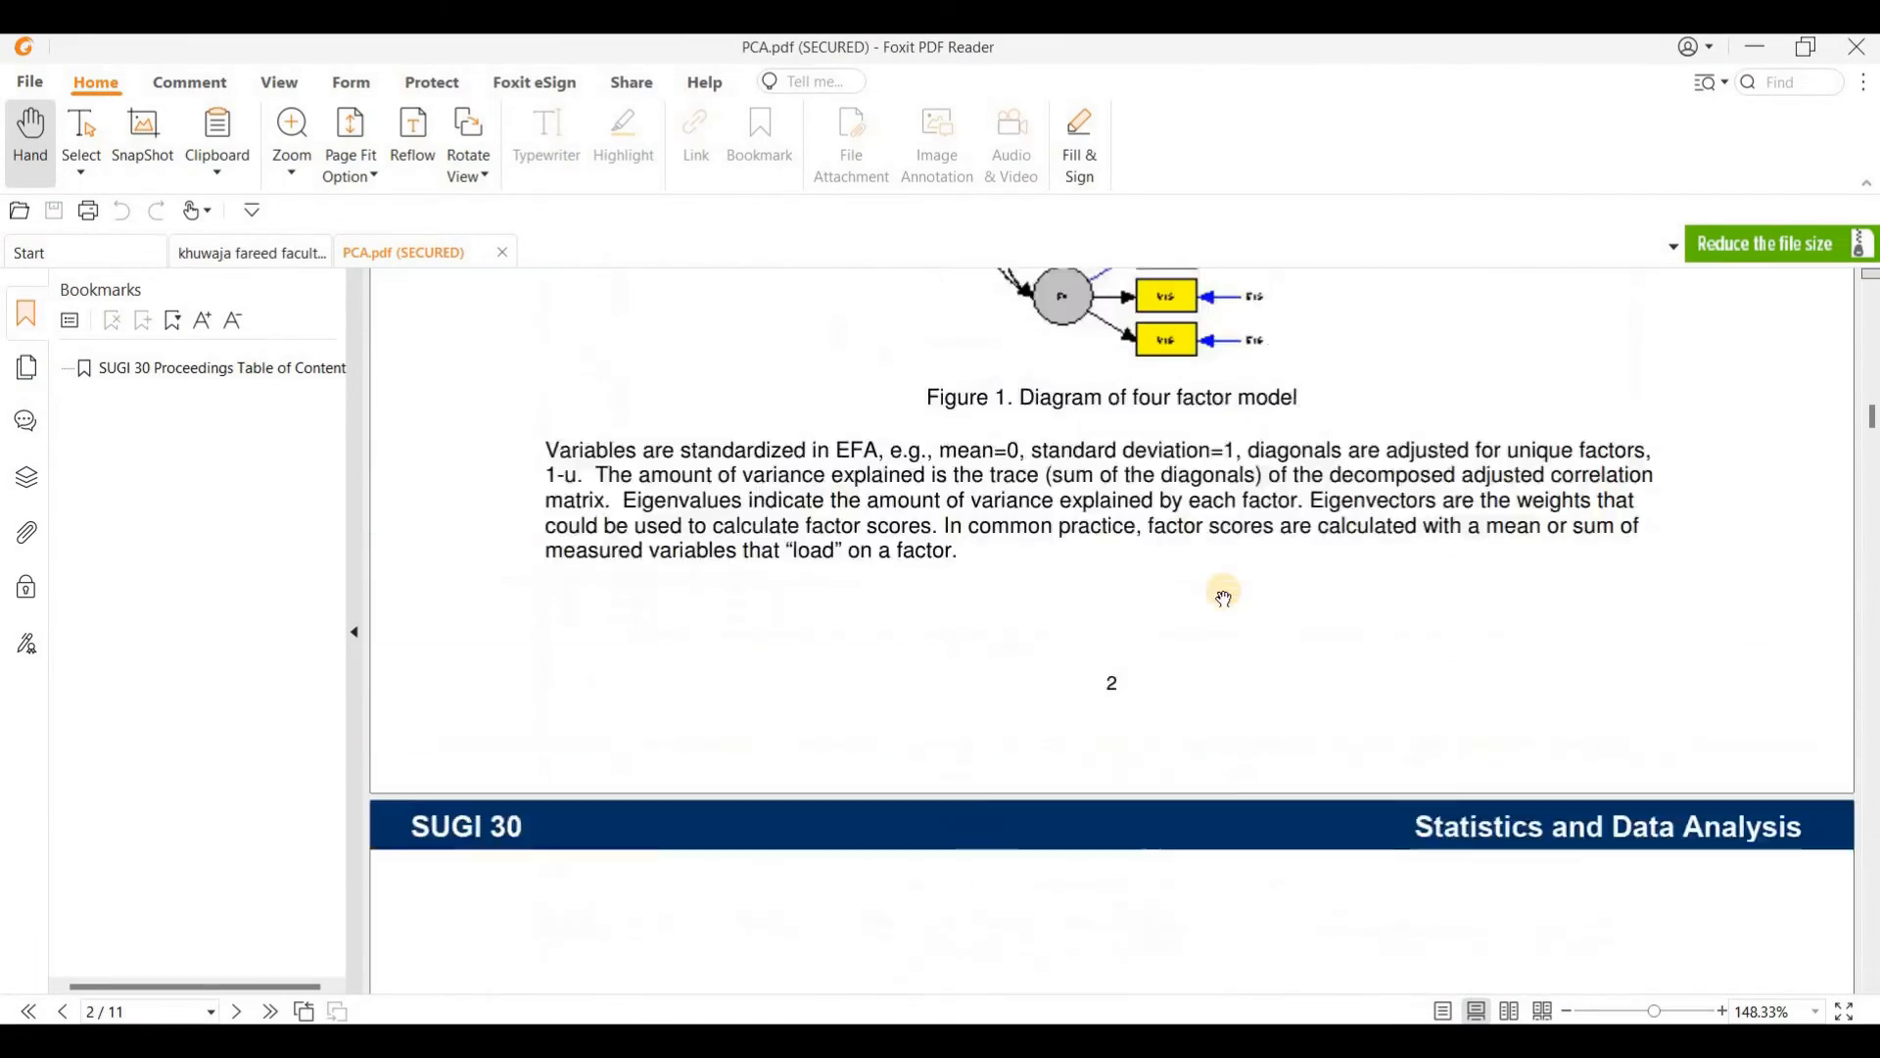
{"action": "scroll", "coordinate": [1225, 596], "scroll_direction": "up", "scroll_amount": 20}
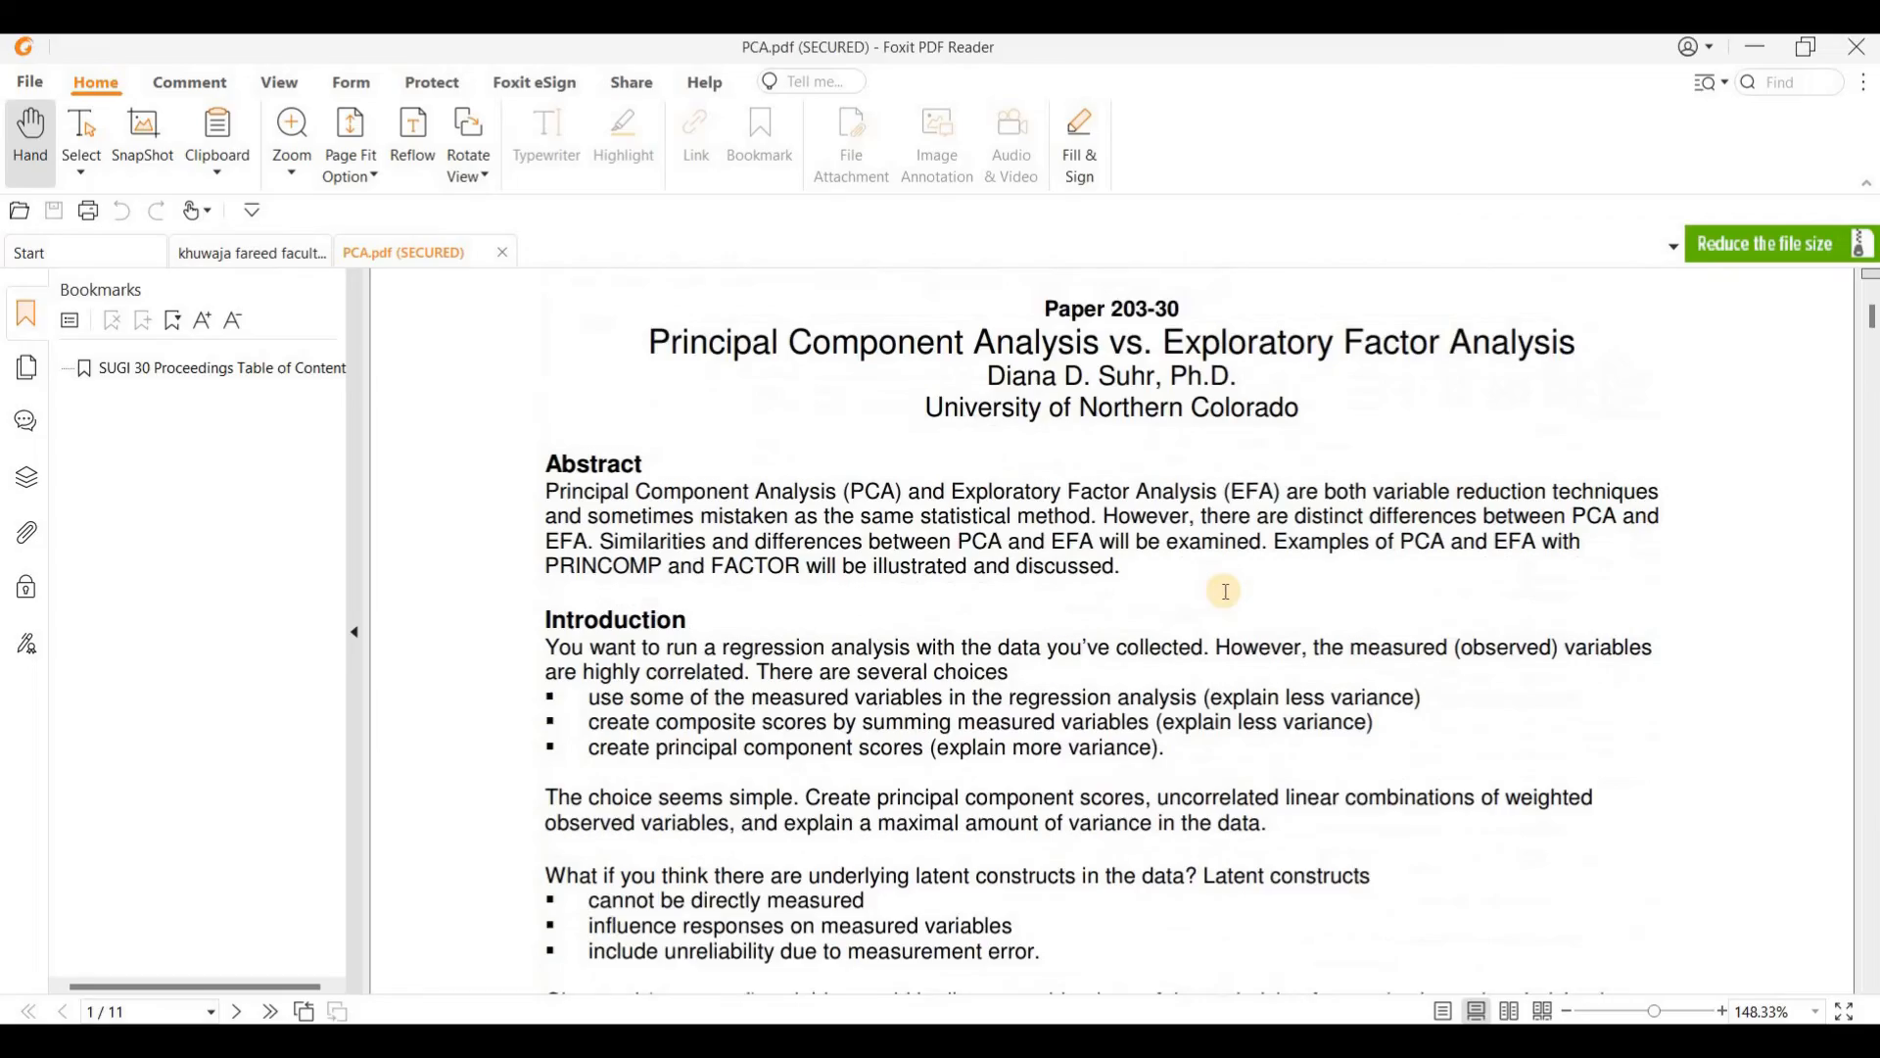
{"action": "scroll", "coordinate": [1225, 593], "scroll_direction": "down", "scroll_amount": 10}
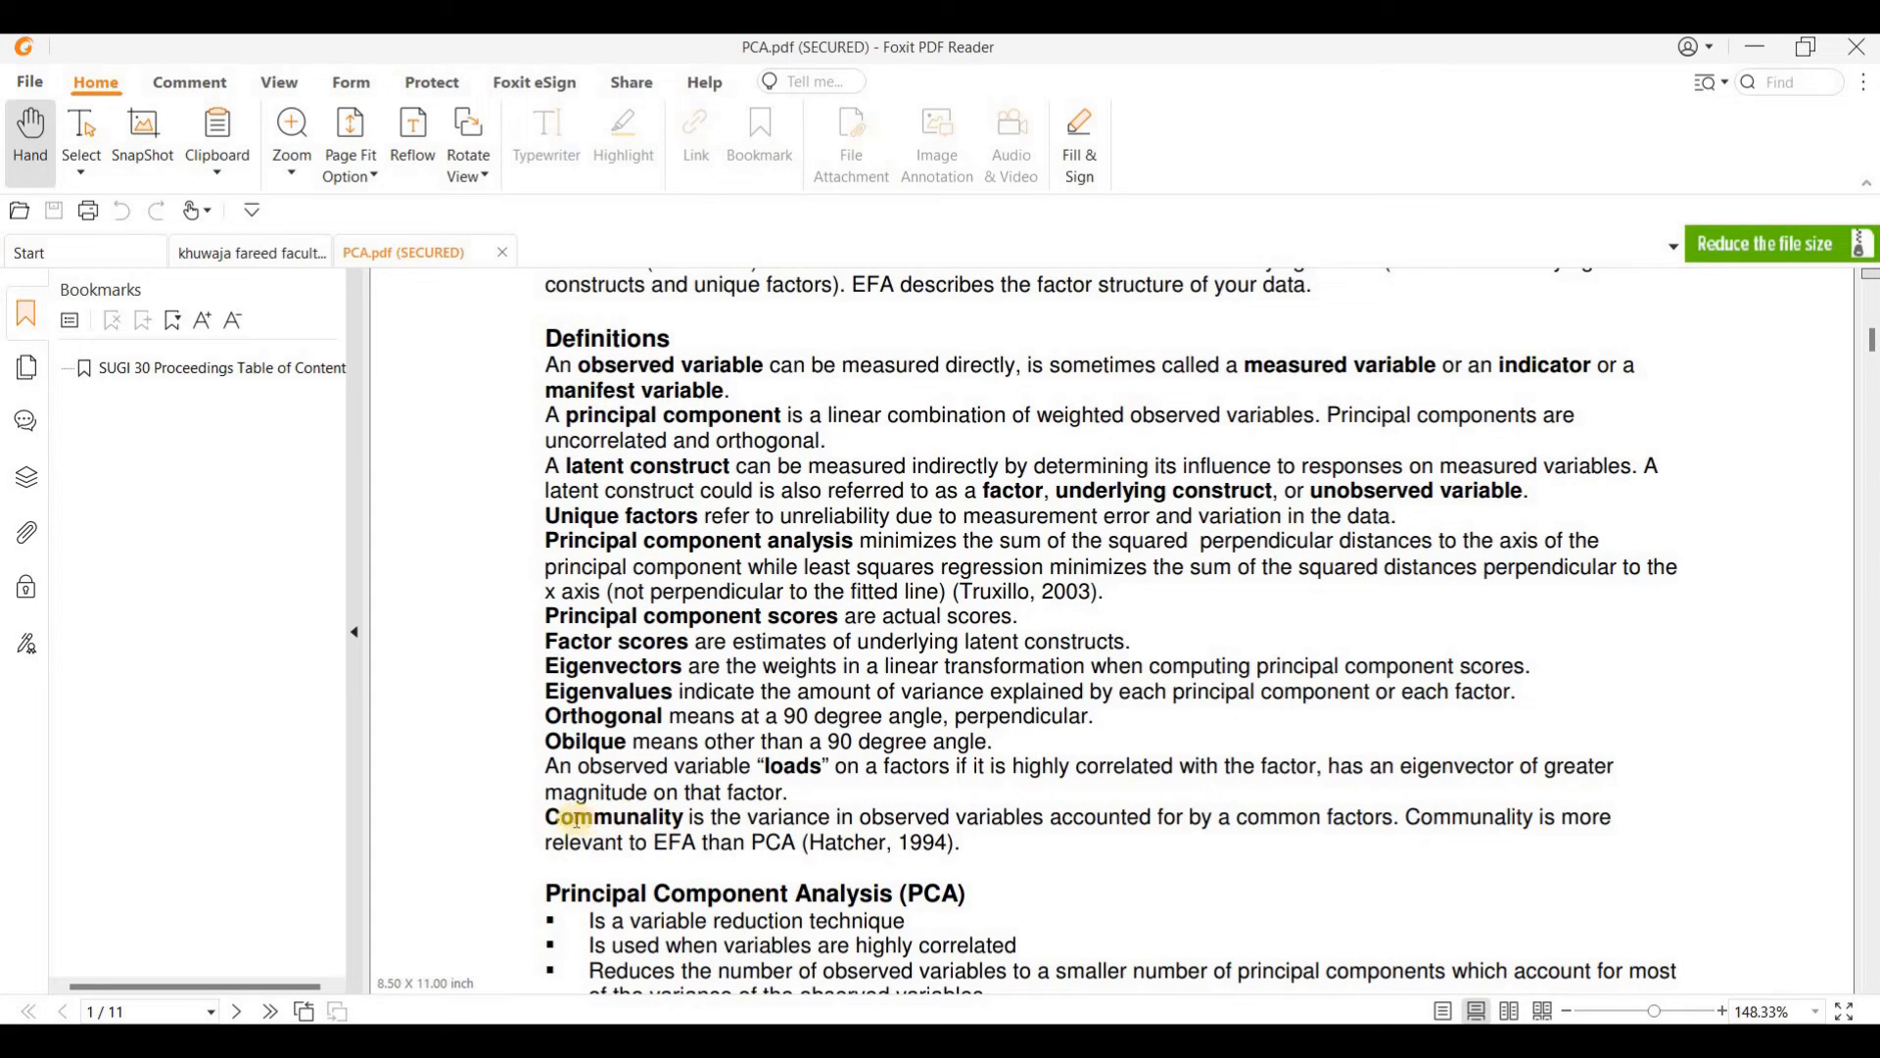
{"action": "left_click_drag", "start_coordinate": [553, 818], "coordinate": [1026, 856]}
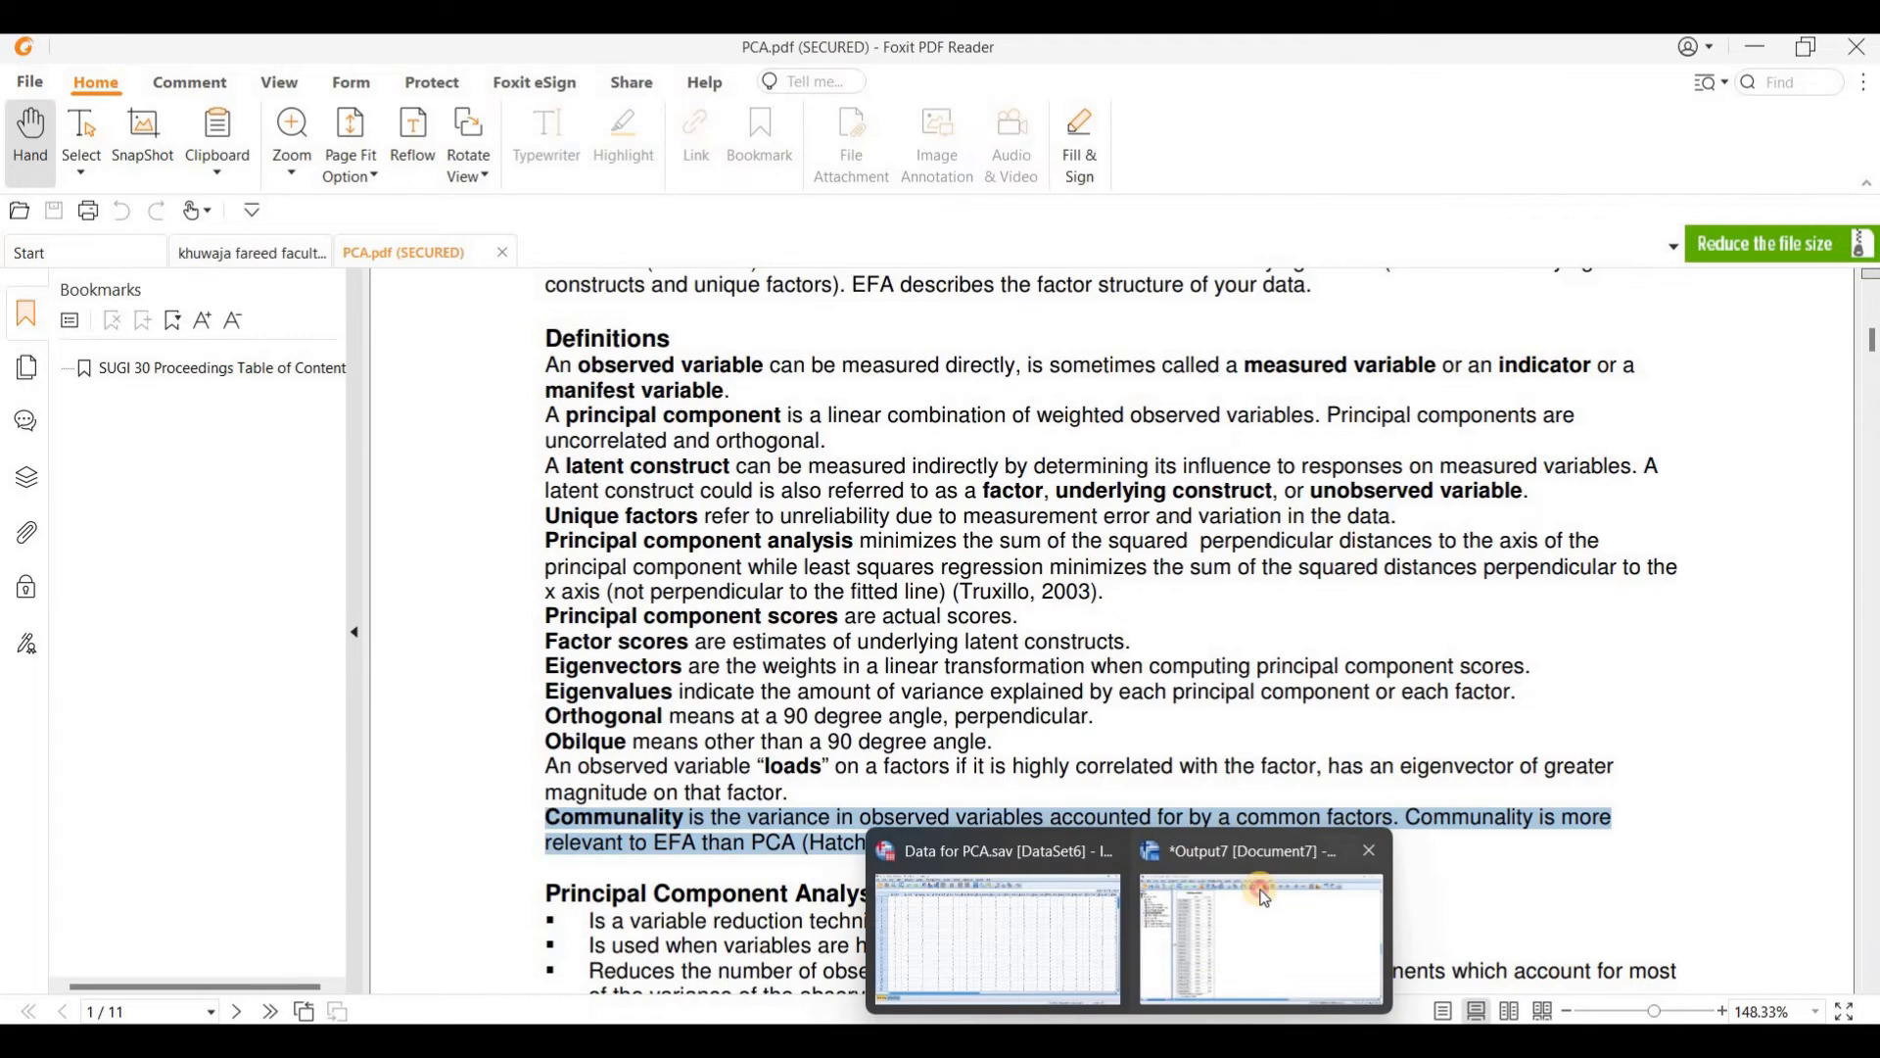
Compare the Extraction values in the SPSS Communalities table with the Uniqueness column of the jamovi Component Loadings table
{"action": "left_click", "coordinate": [1261, 938]}
{"action": "left_click", "coordinate": [436, 253]}
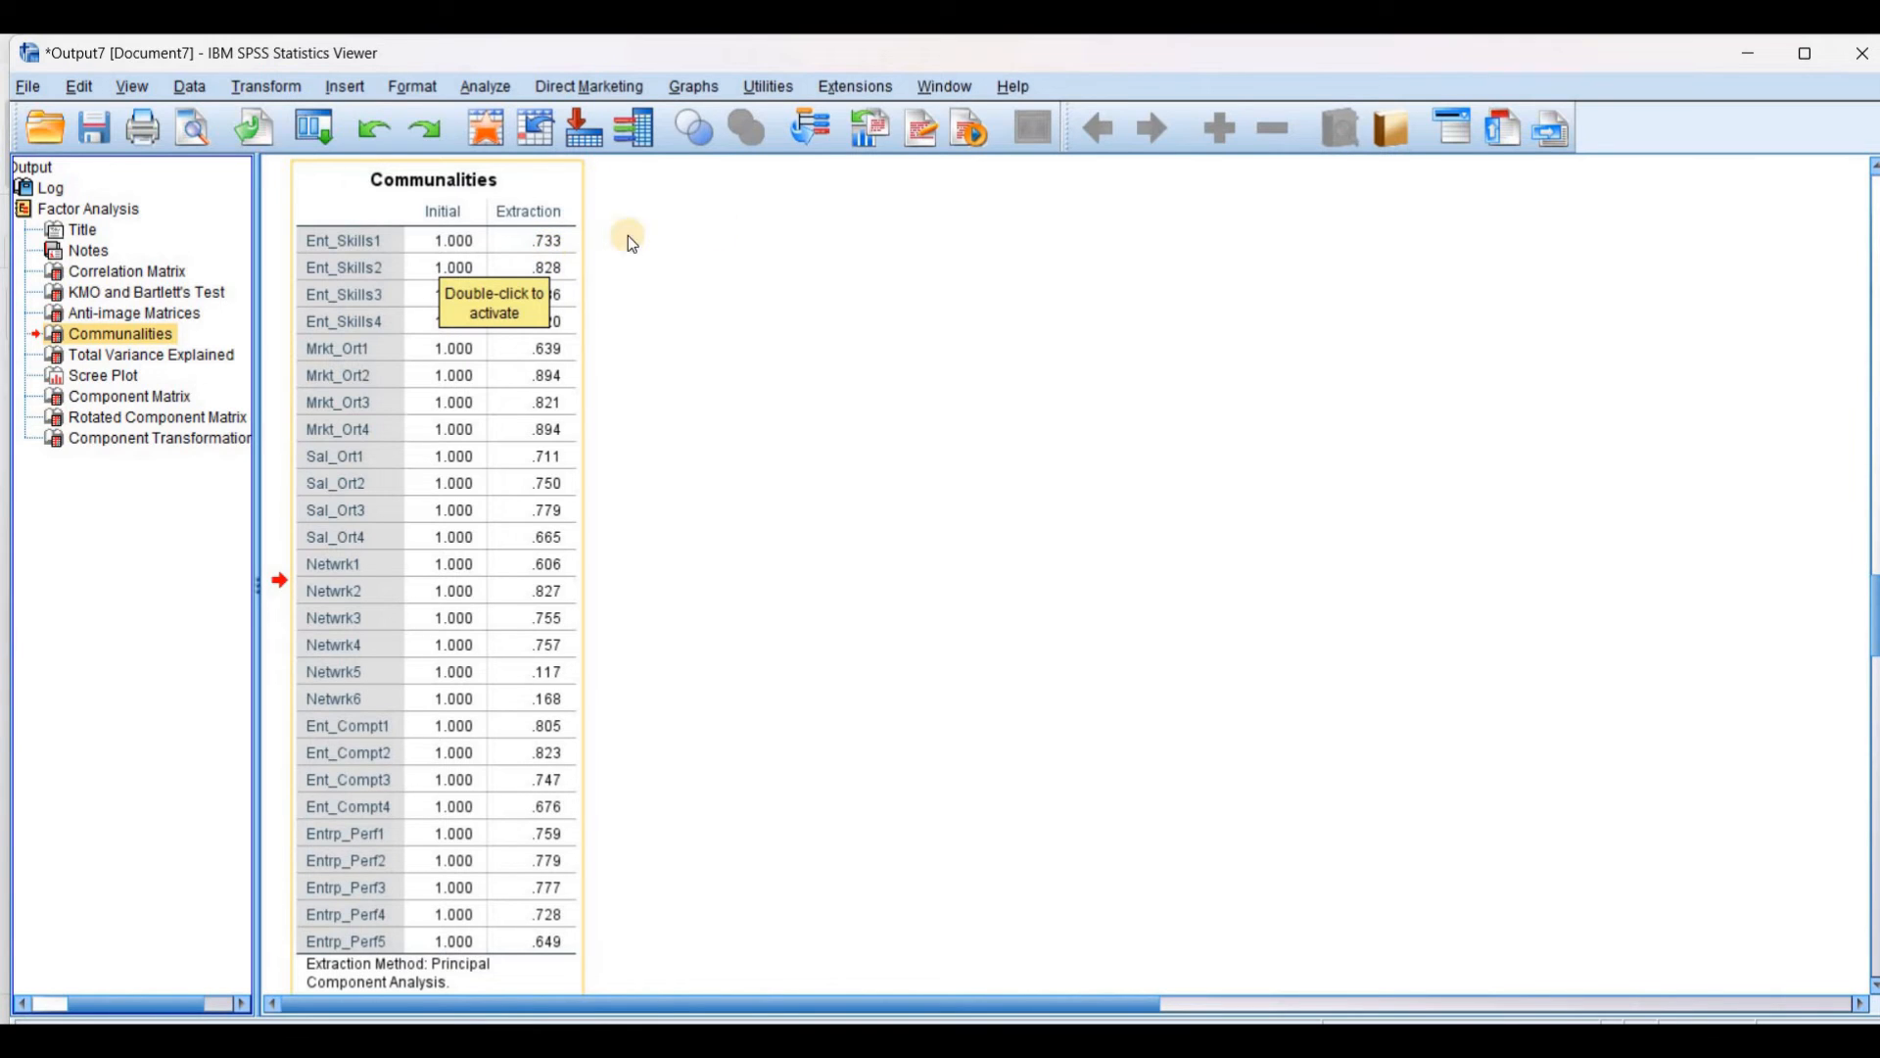
{"action": "left_click", "coordinate": [740, 227]}
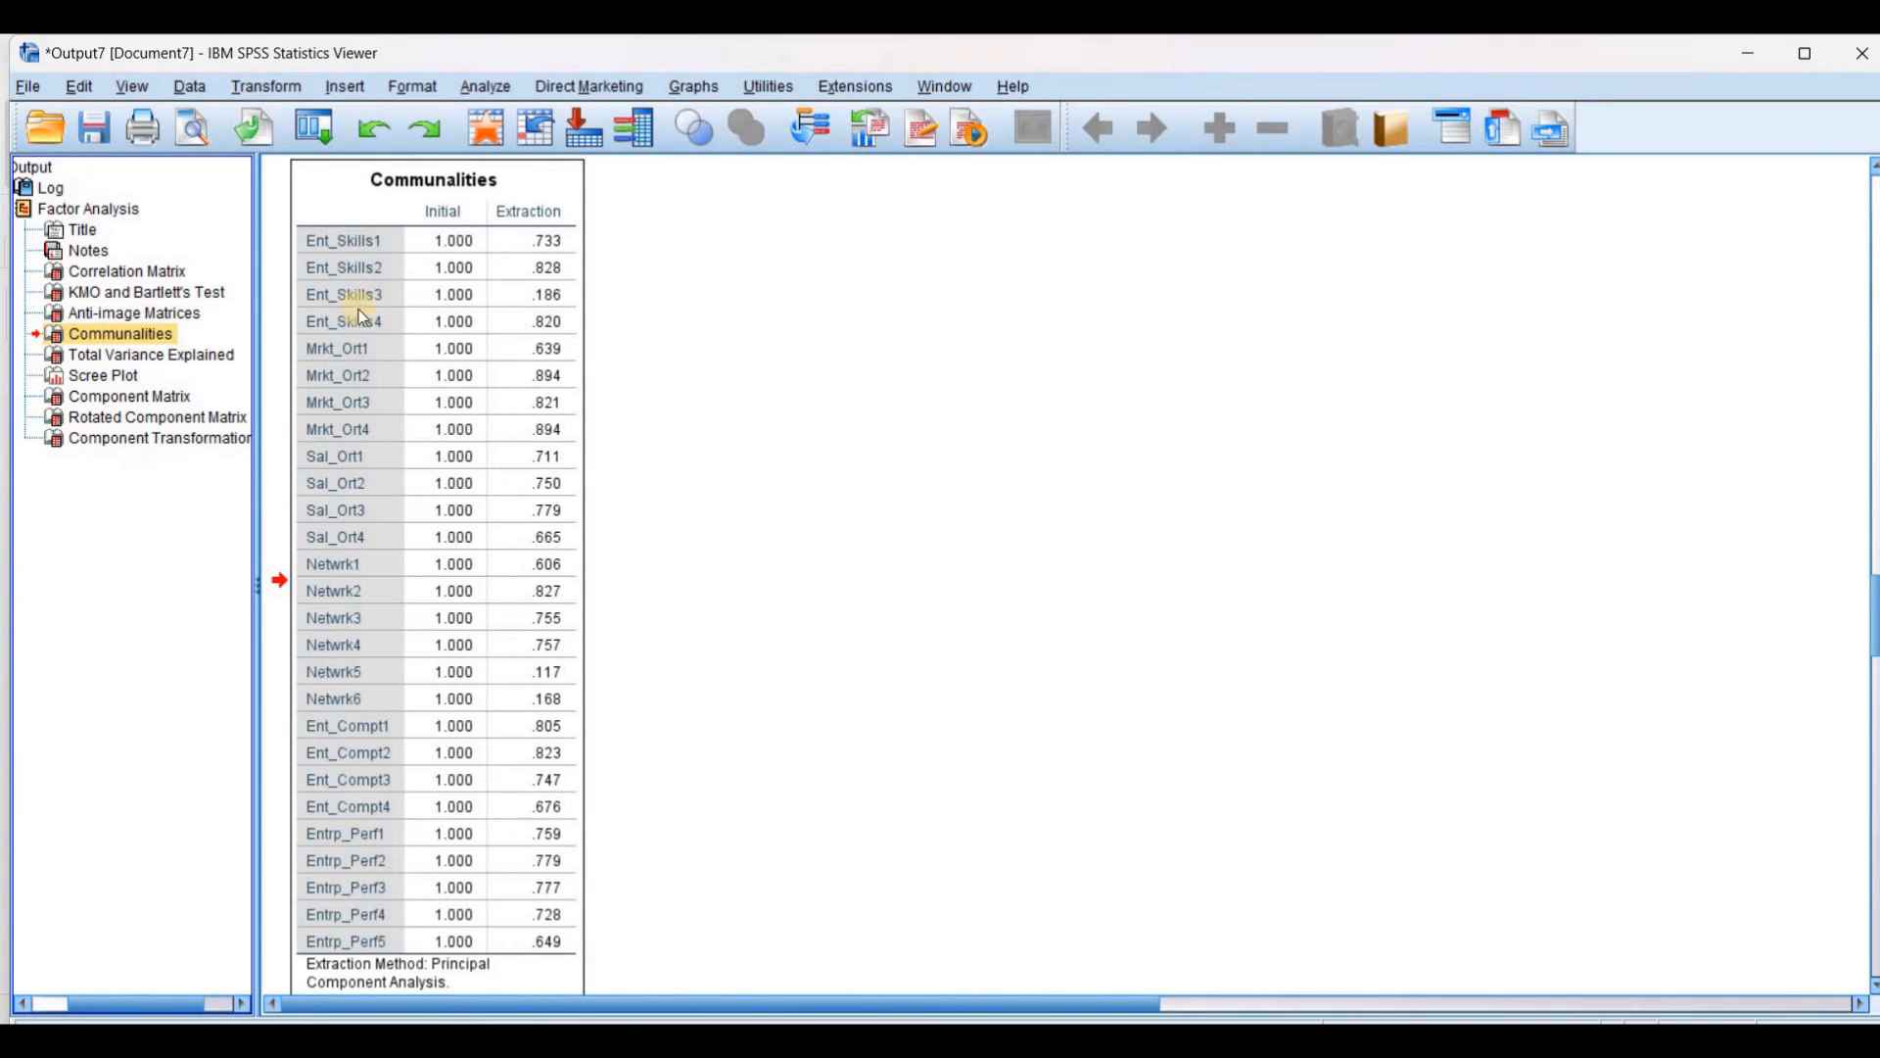
{"action": "left_click", "coordinate": [356, 456]}
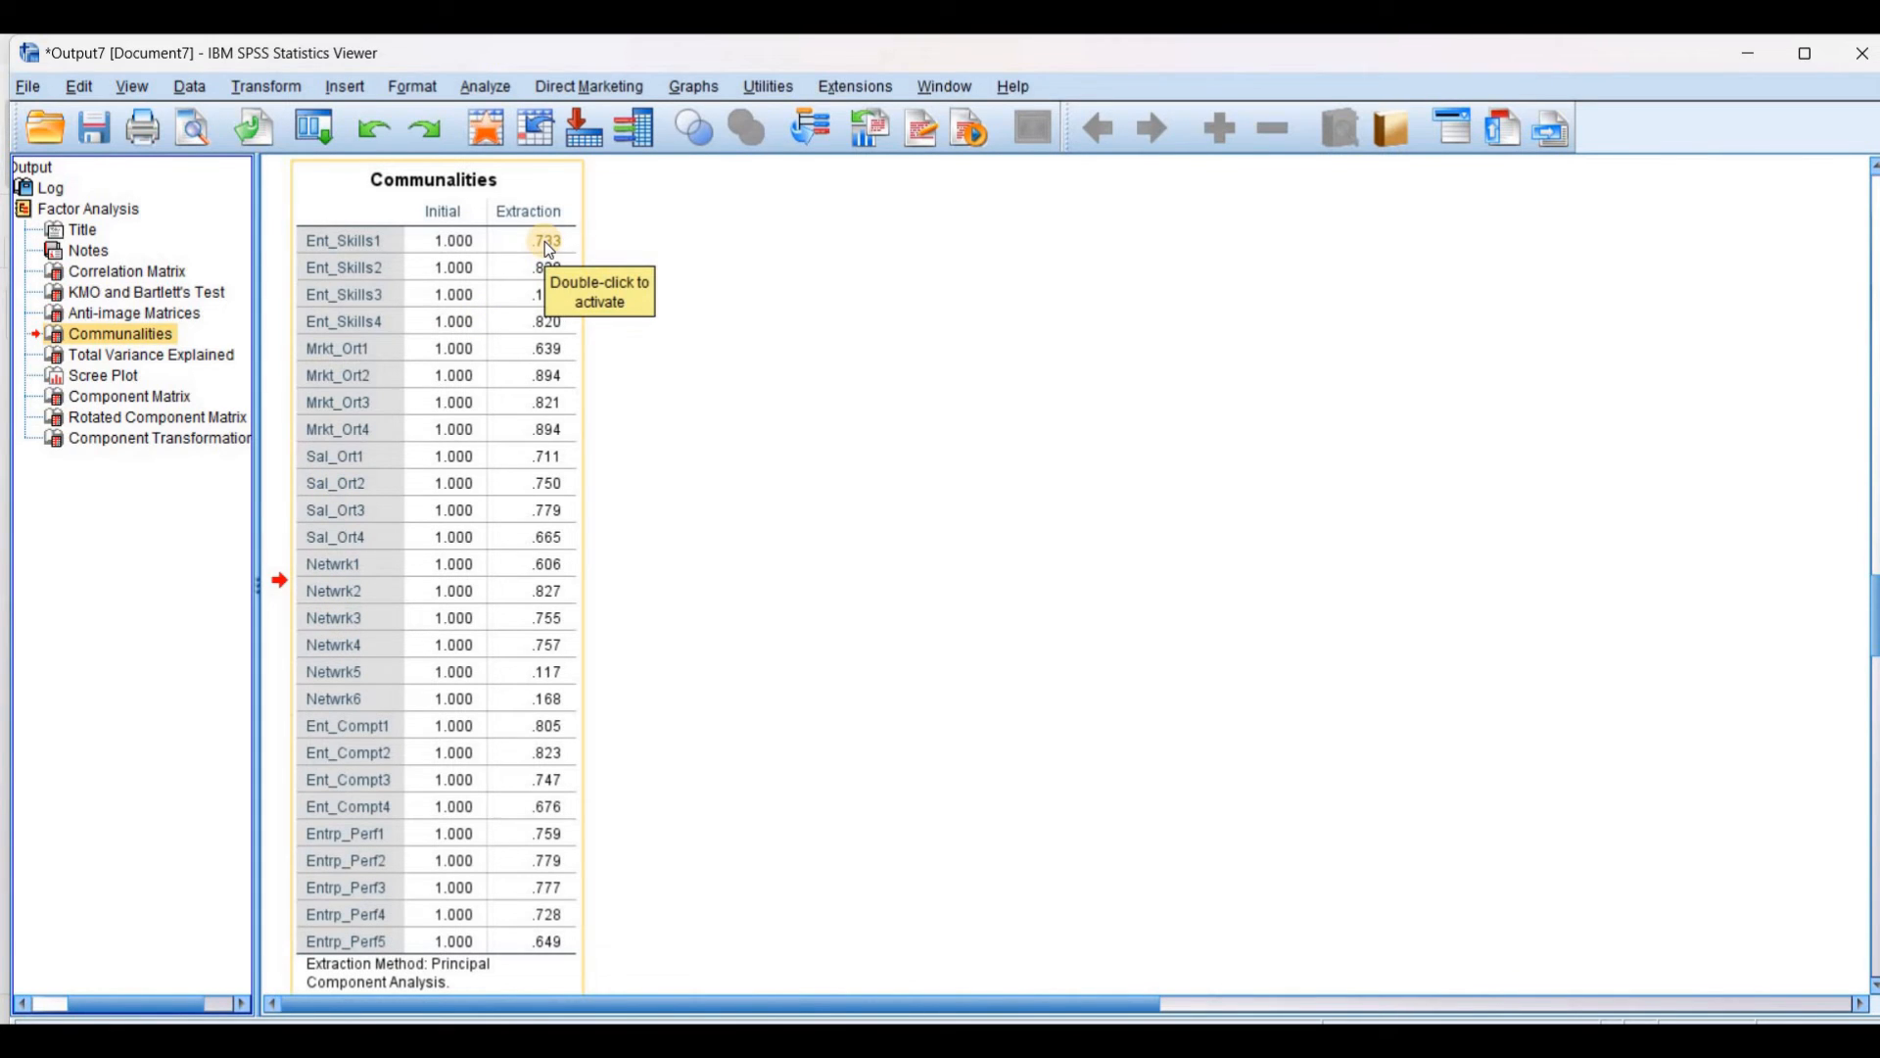
{"action": "left_click", "coordinate": [548, 327]}
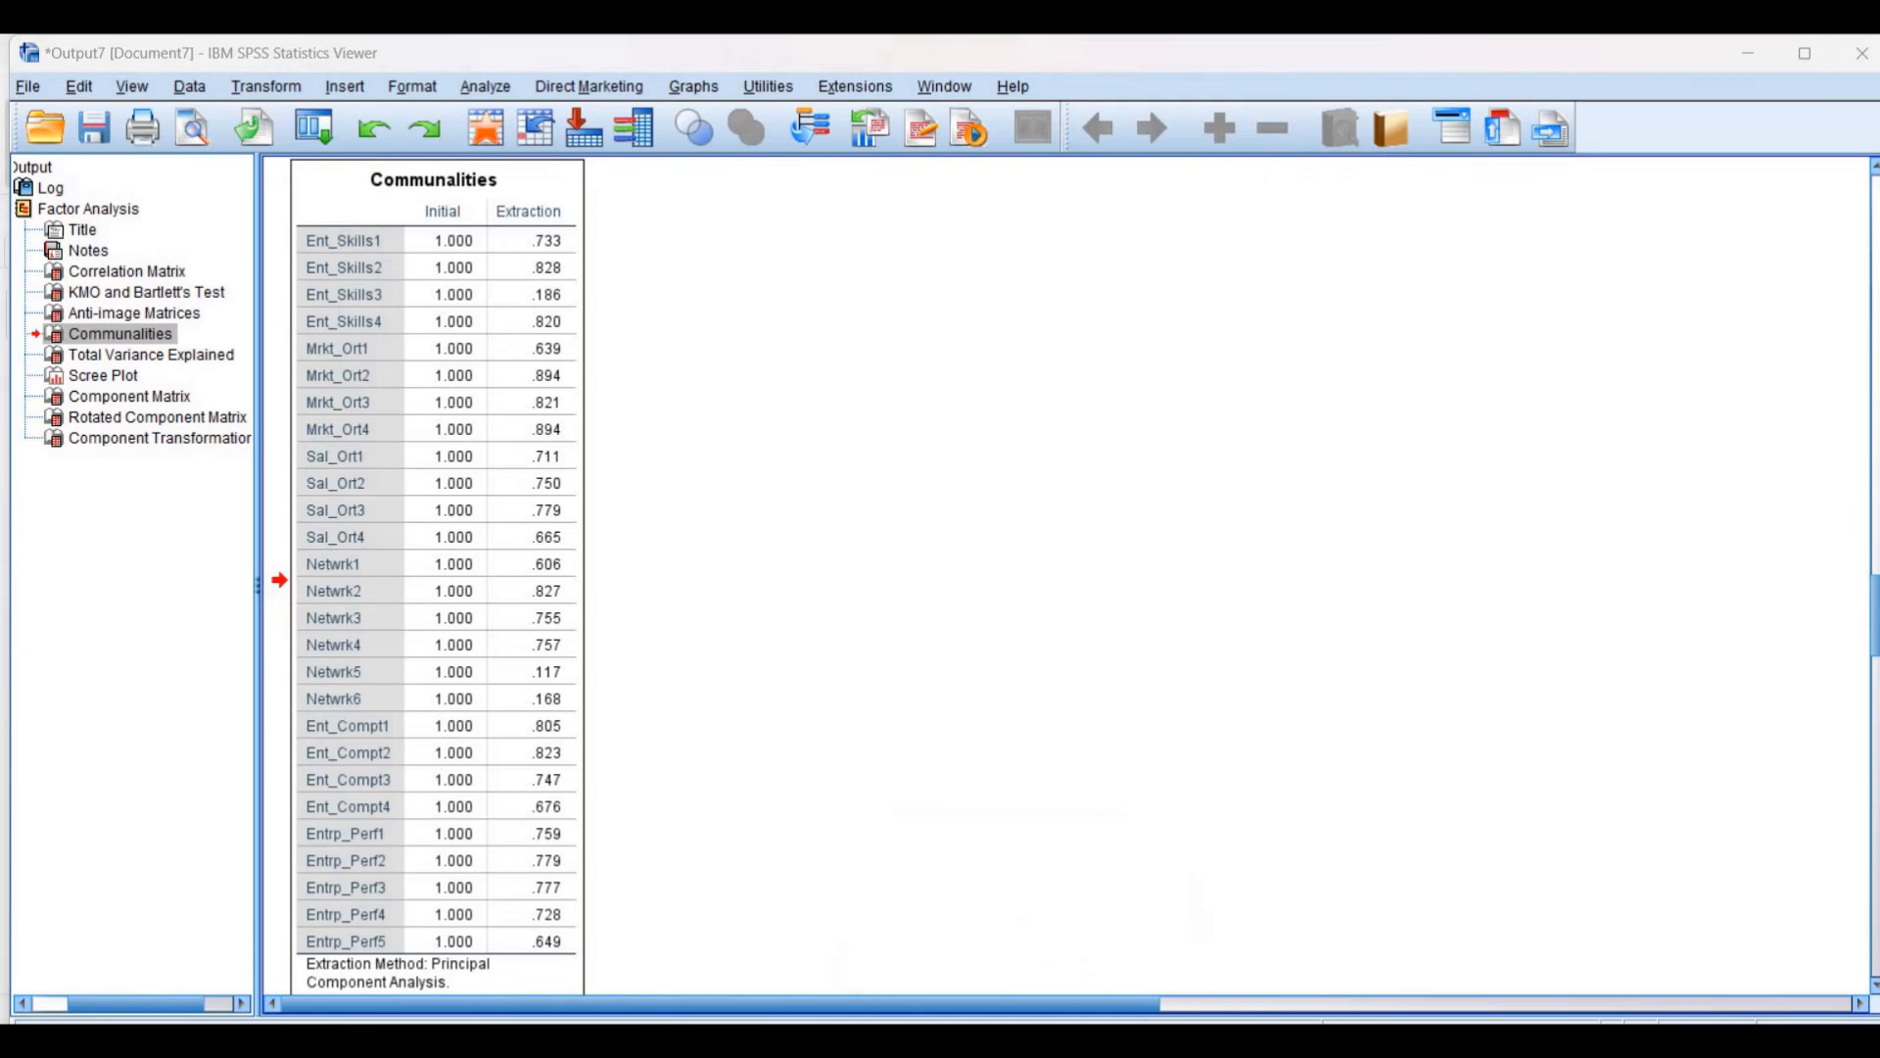
{"action": "left_click", "coordinate": [1077, 1040]}
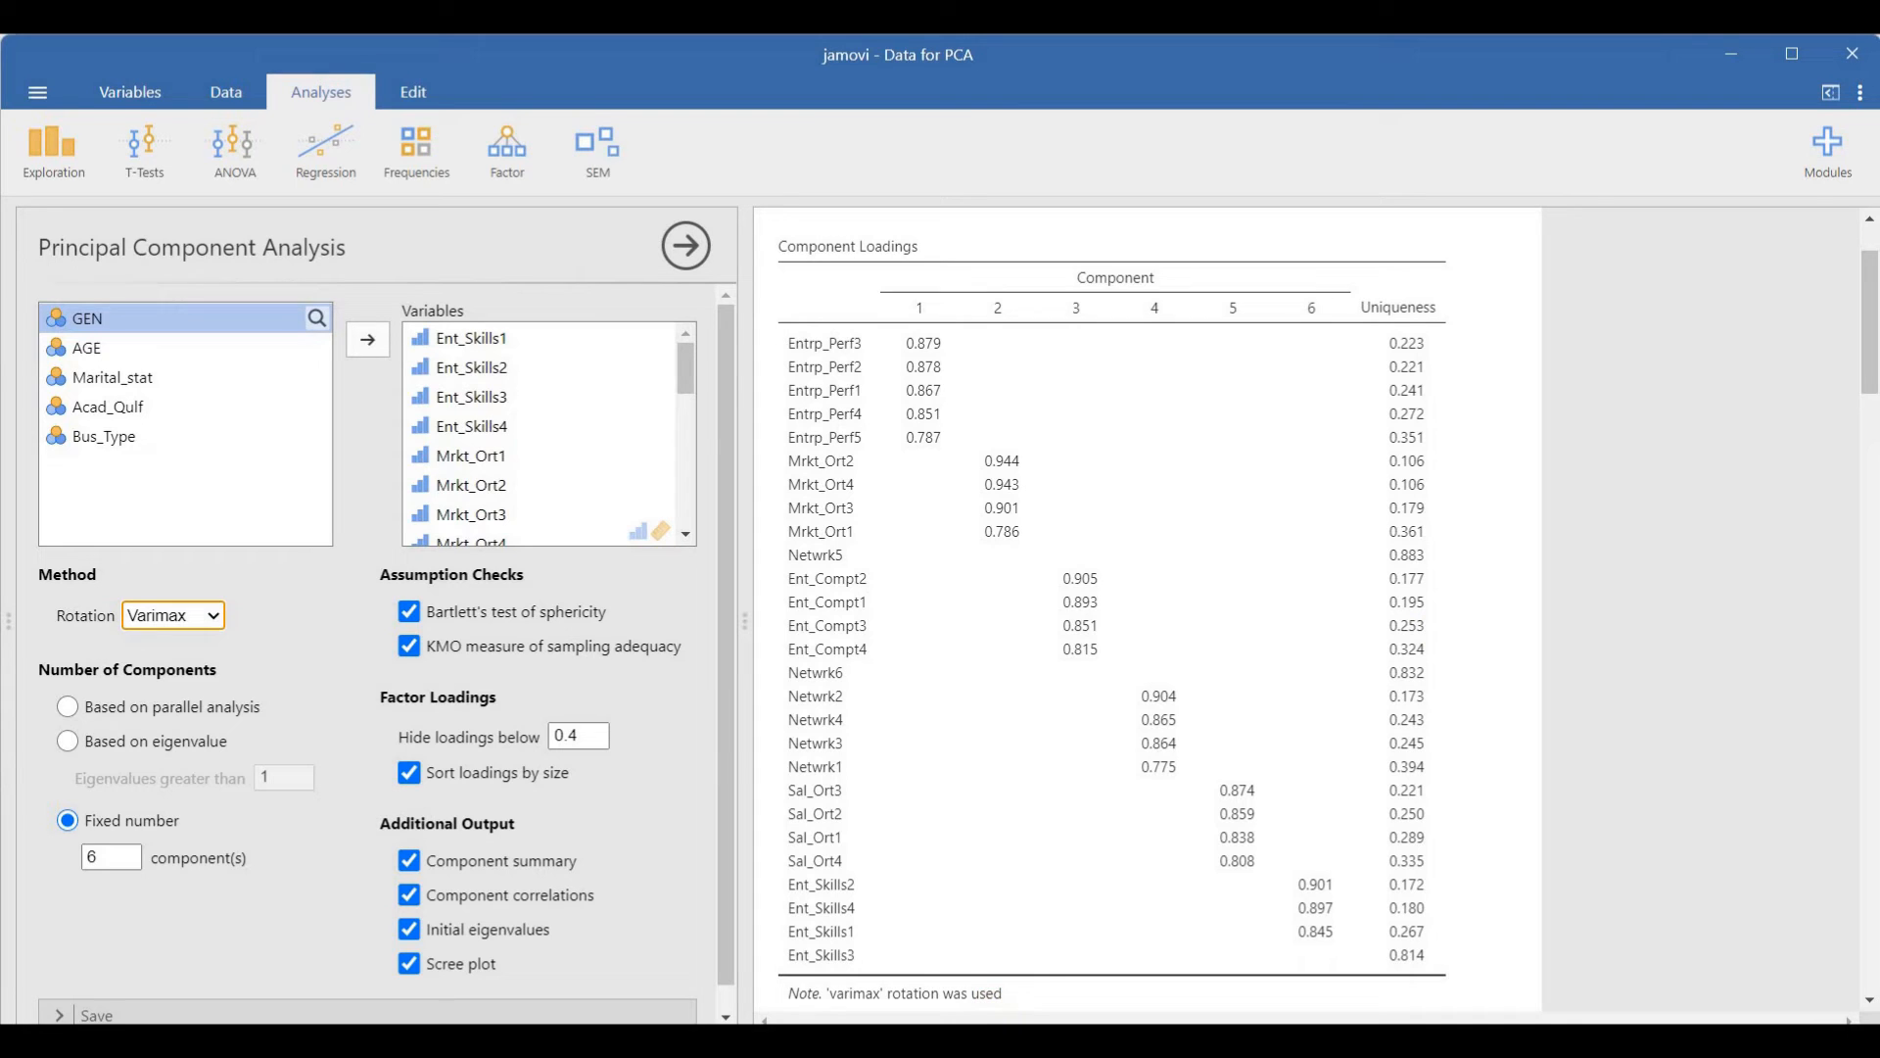
{"action": "left_click", "coordinate": [1219, 954]}
{"action": "left_click", "coordinate": [545, 244]}
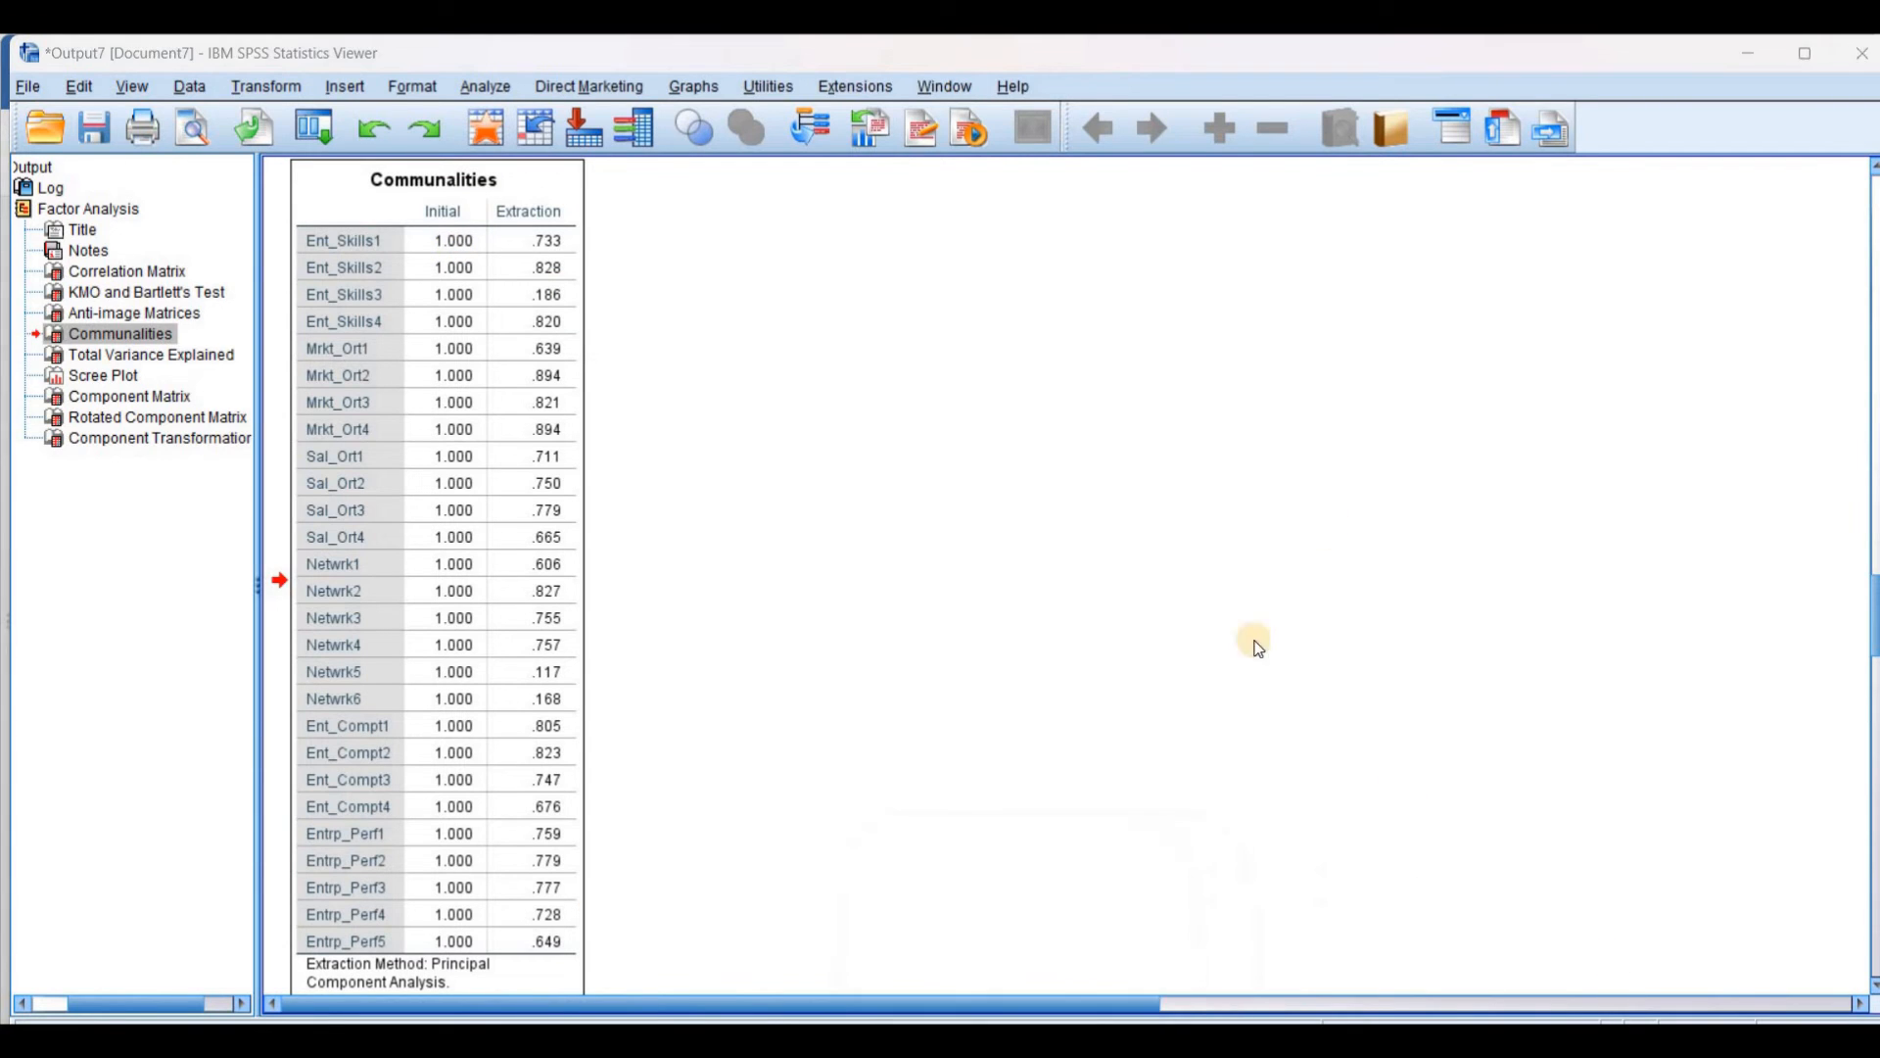
{"action": "left_click", "coordinate": [1015, 1040]}
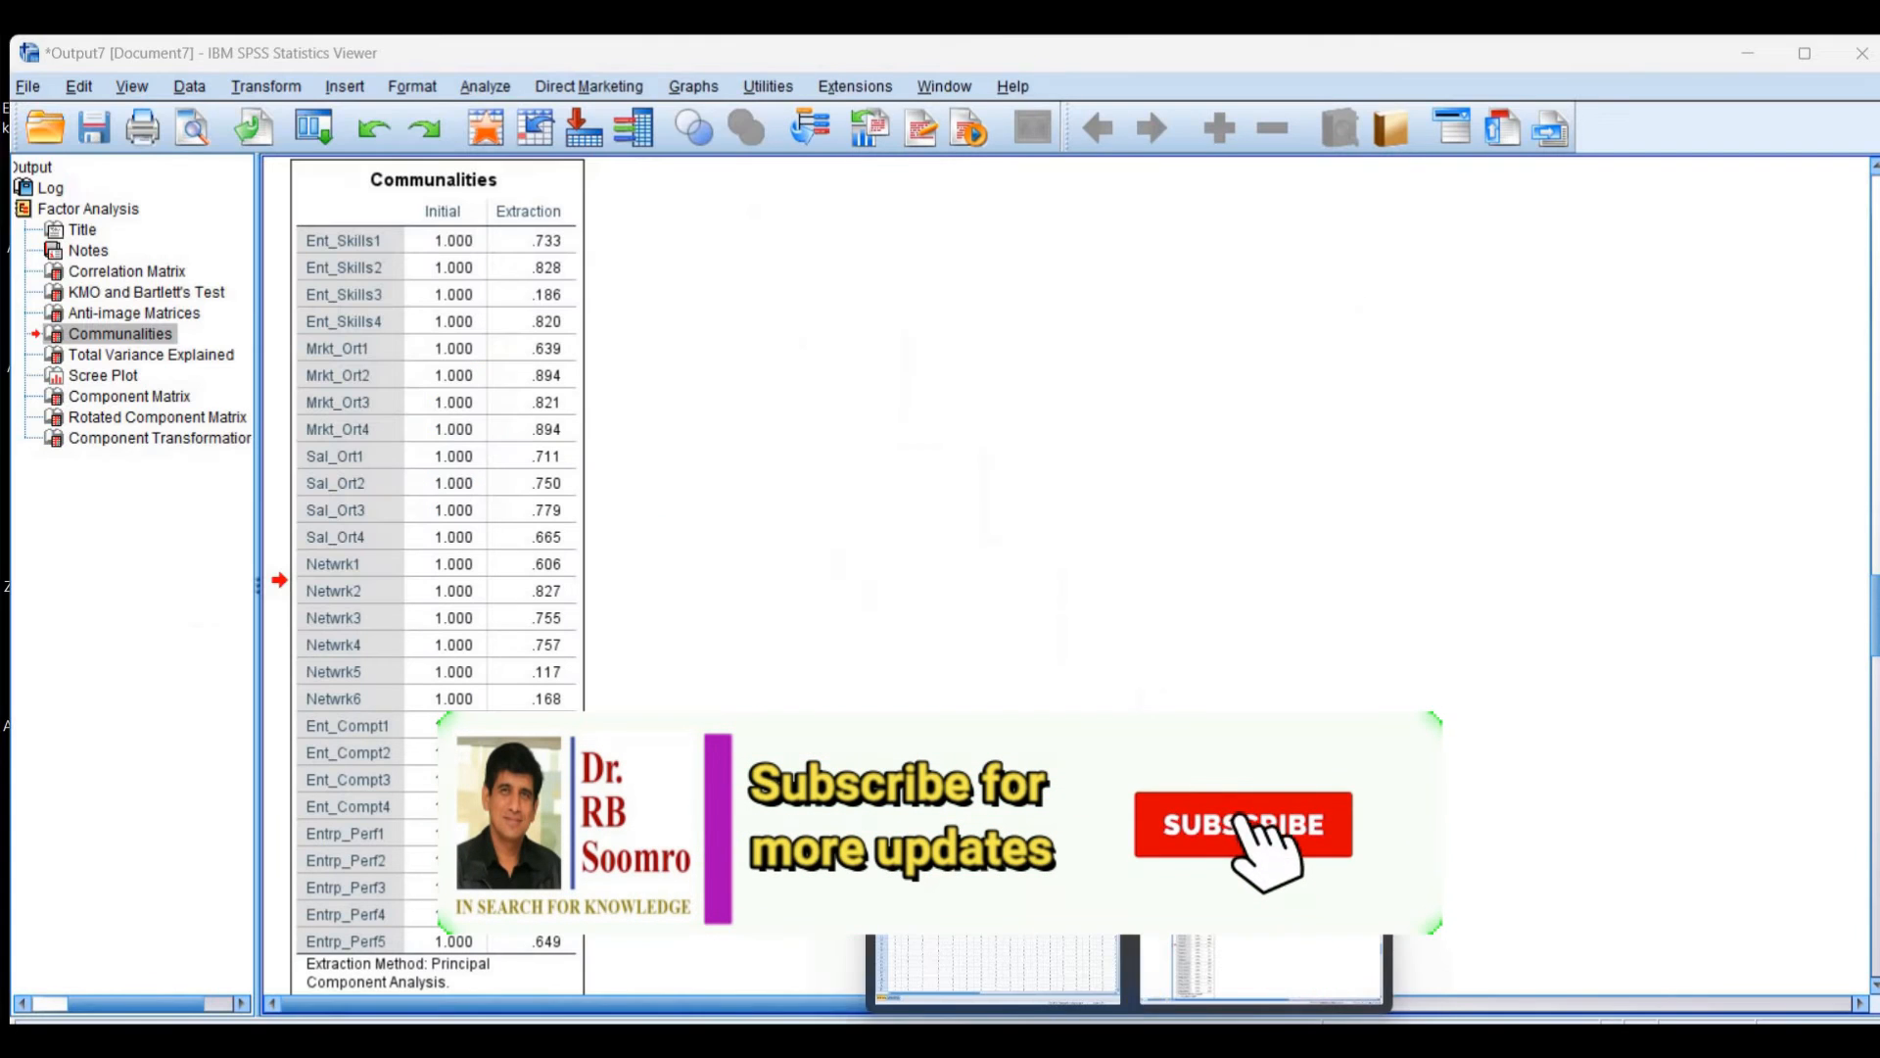
Copy the Communalities table from the SPSS output and paste it at cell A1 of the blank Excel sheet
{"action": "left_click", "coordinate": [1145, 1000]}
{"action": "right_click", "coordinate": [431, 463]}
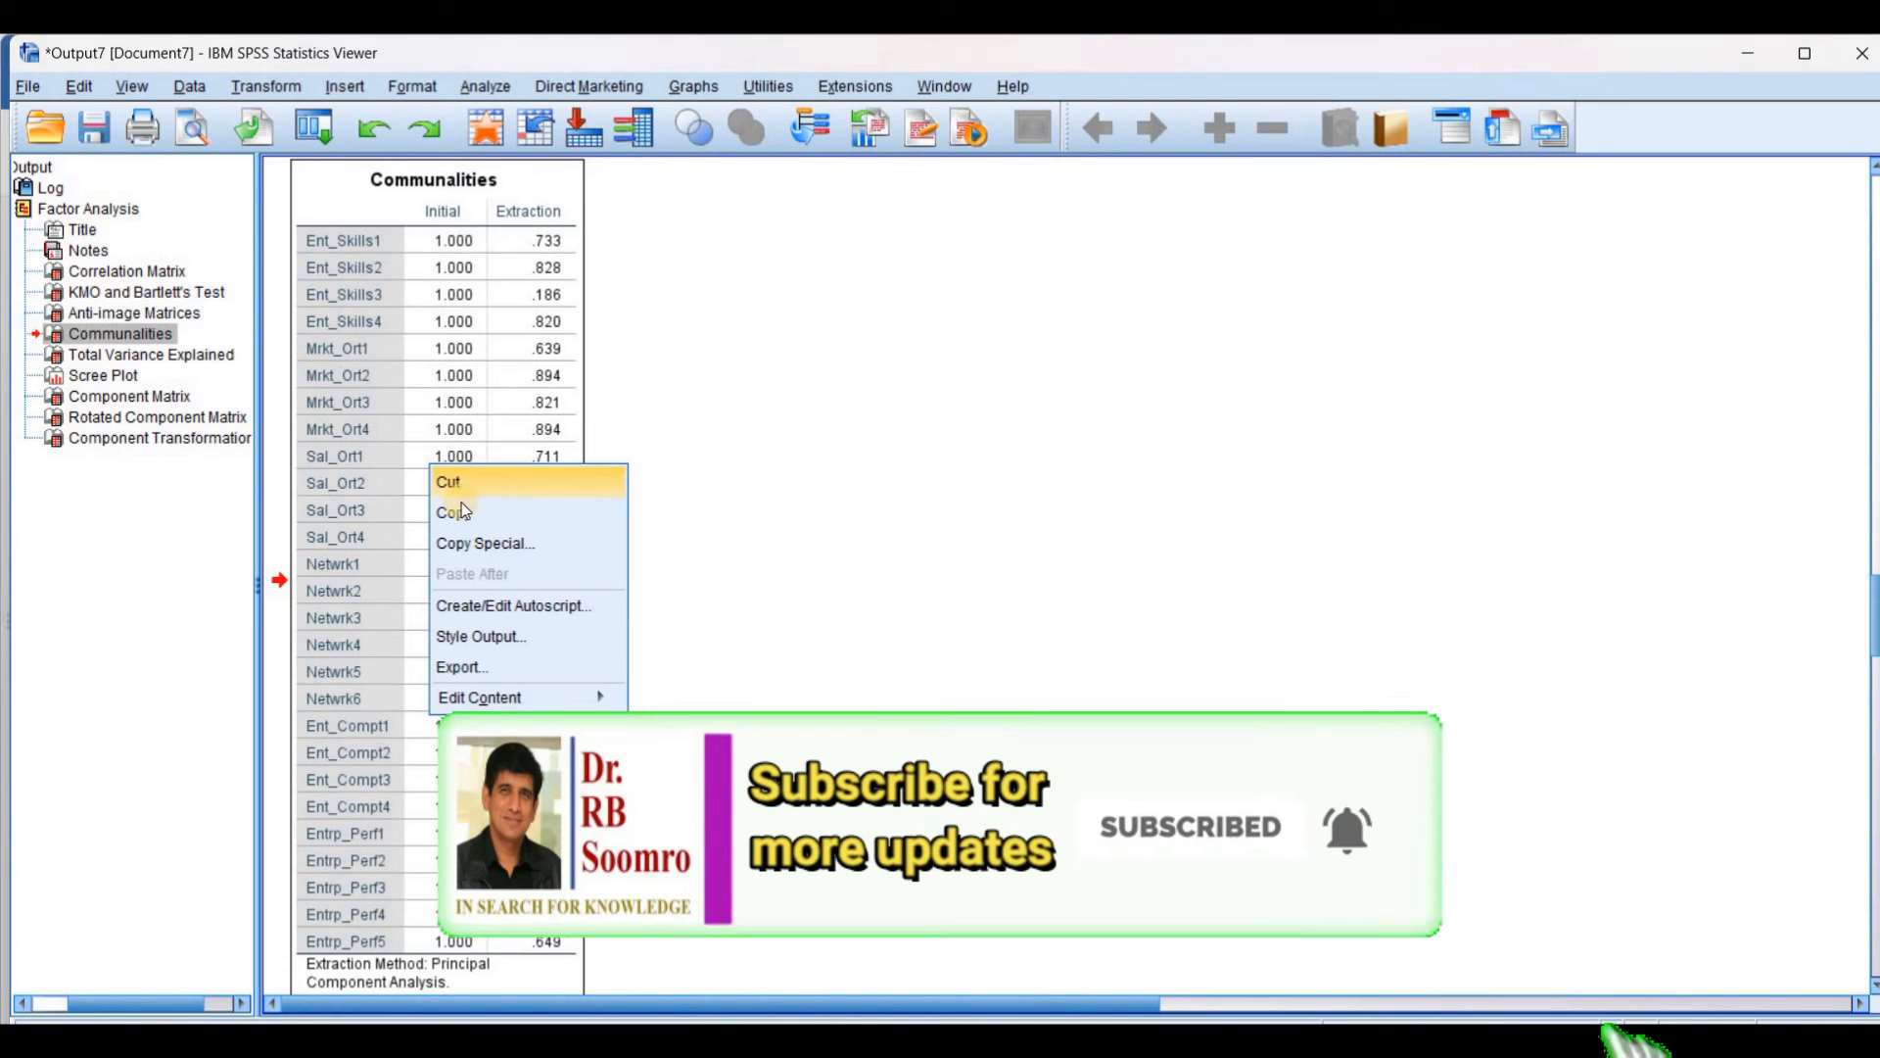
{"action": "left_click", "coordinate": [729, 701]}
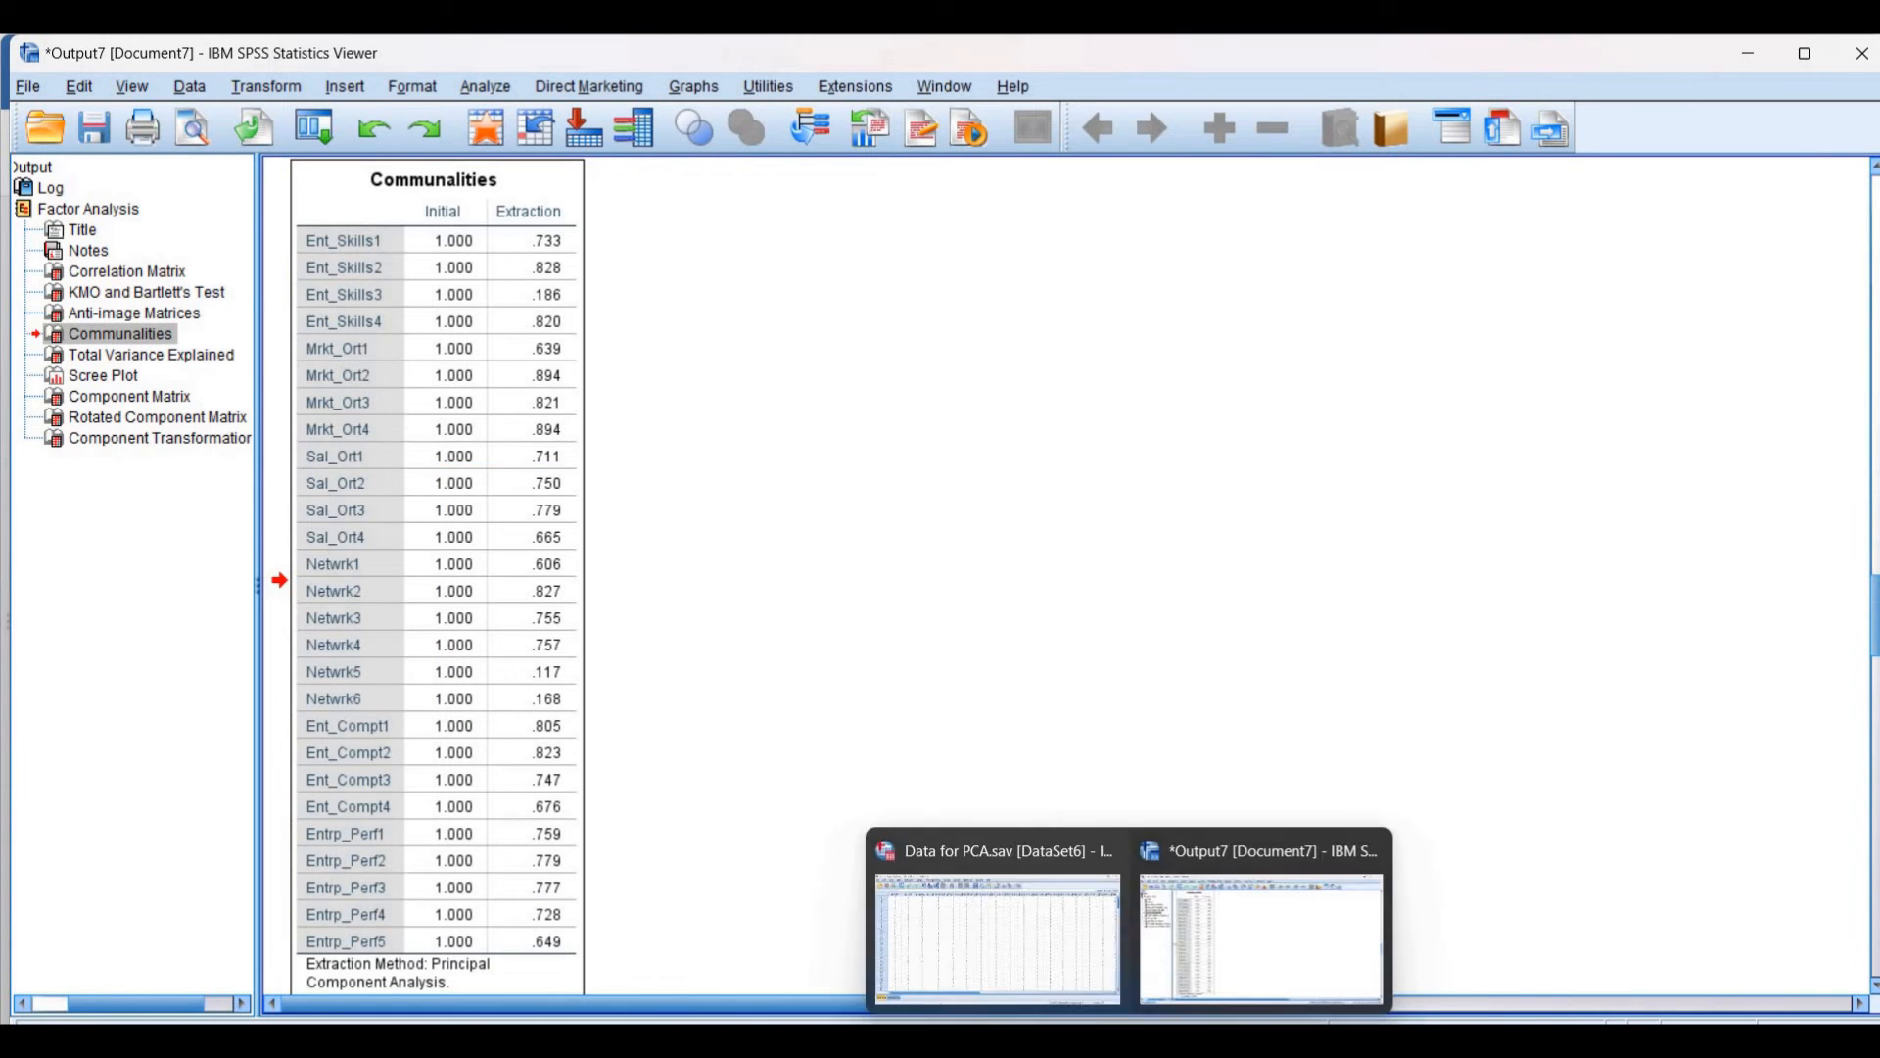
{"action": "left_click", "coordinate": [1182, 1036]}
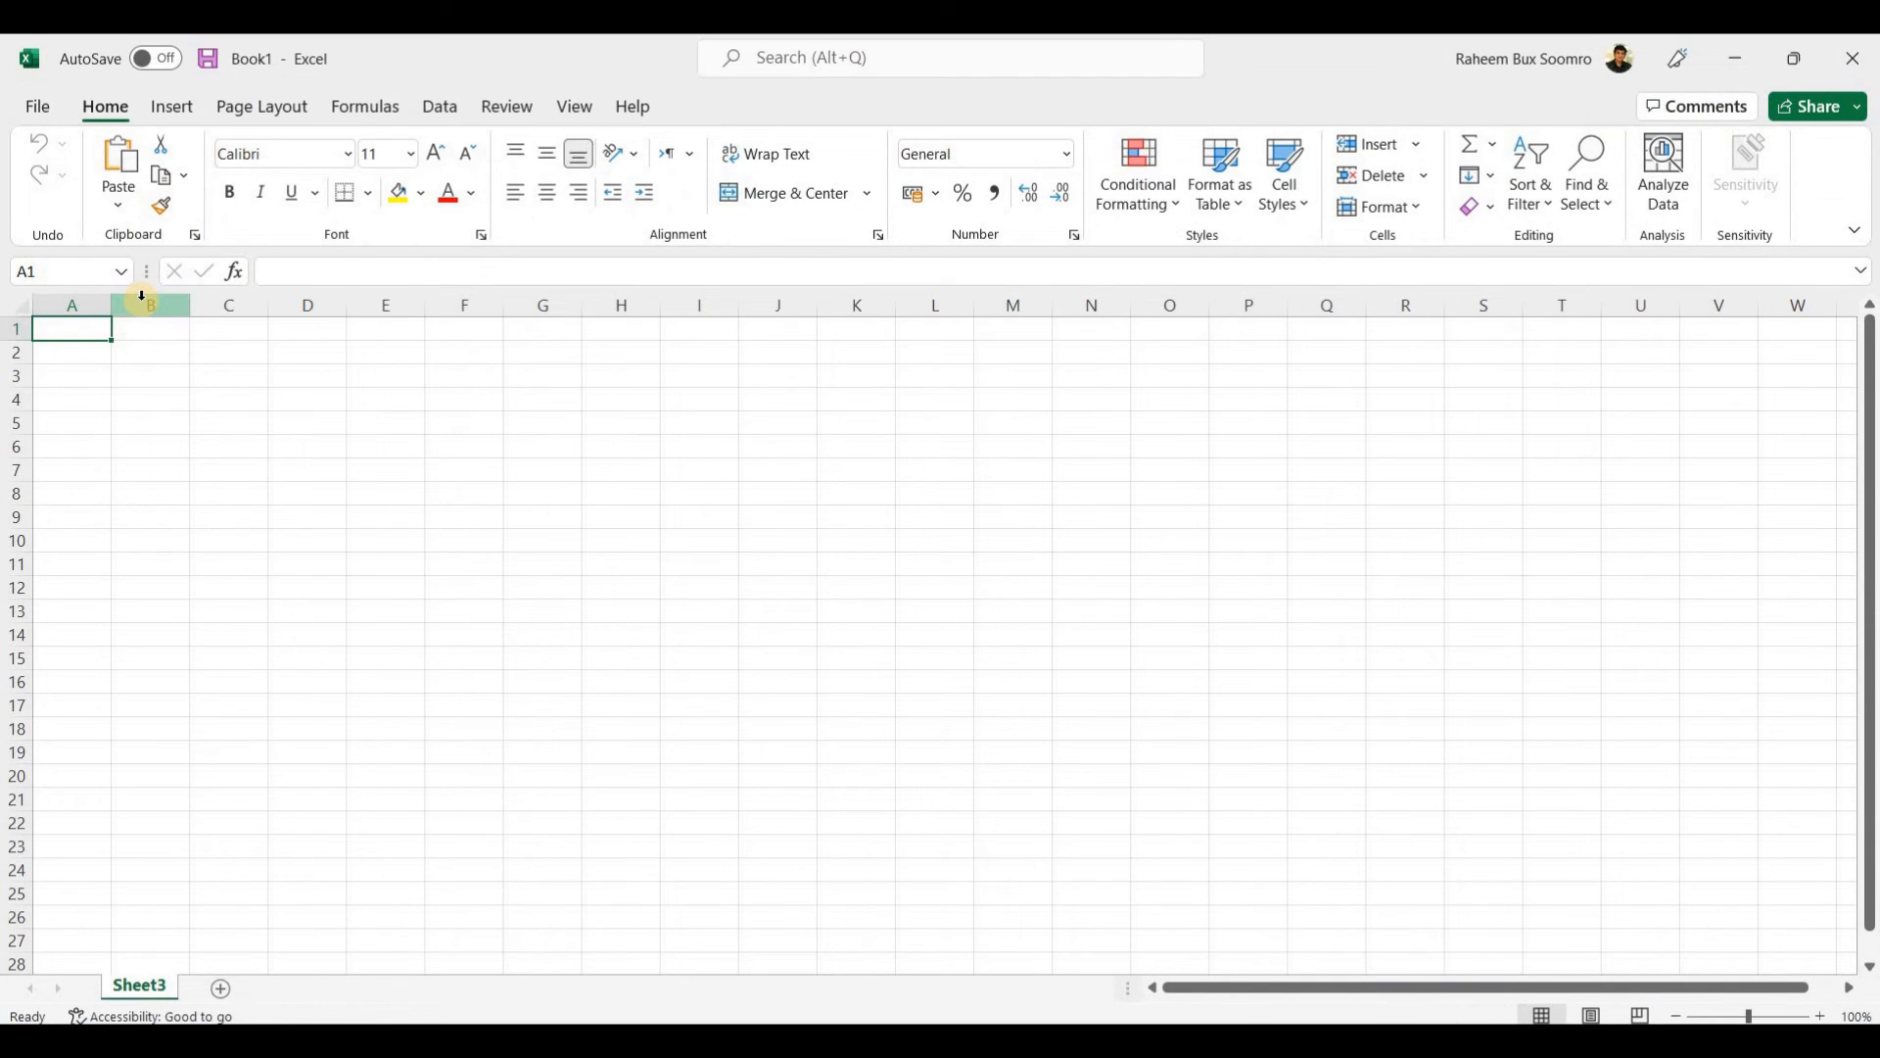
{"action": "key", "text": "ctrl+v"}
{"action": "left_click", "coordinate": [520, 523]}
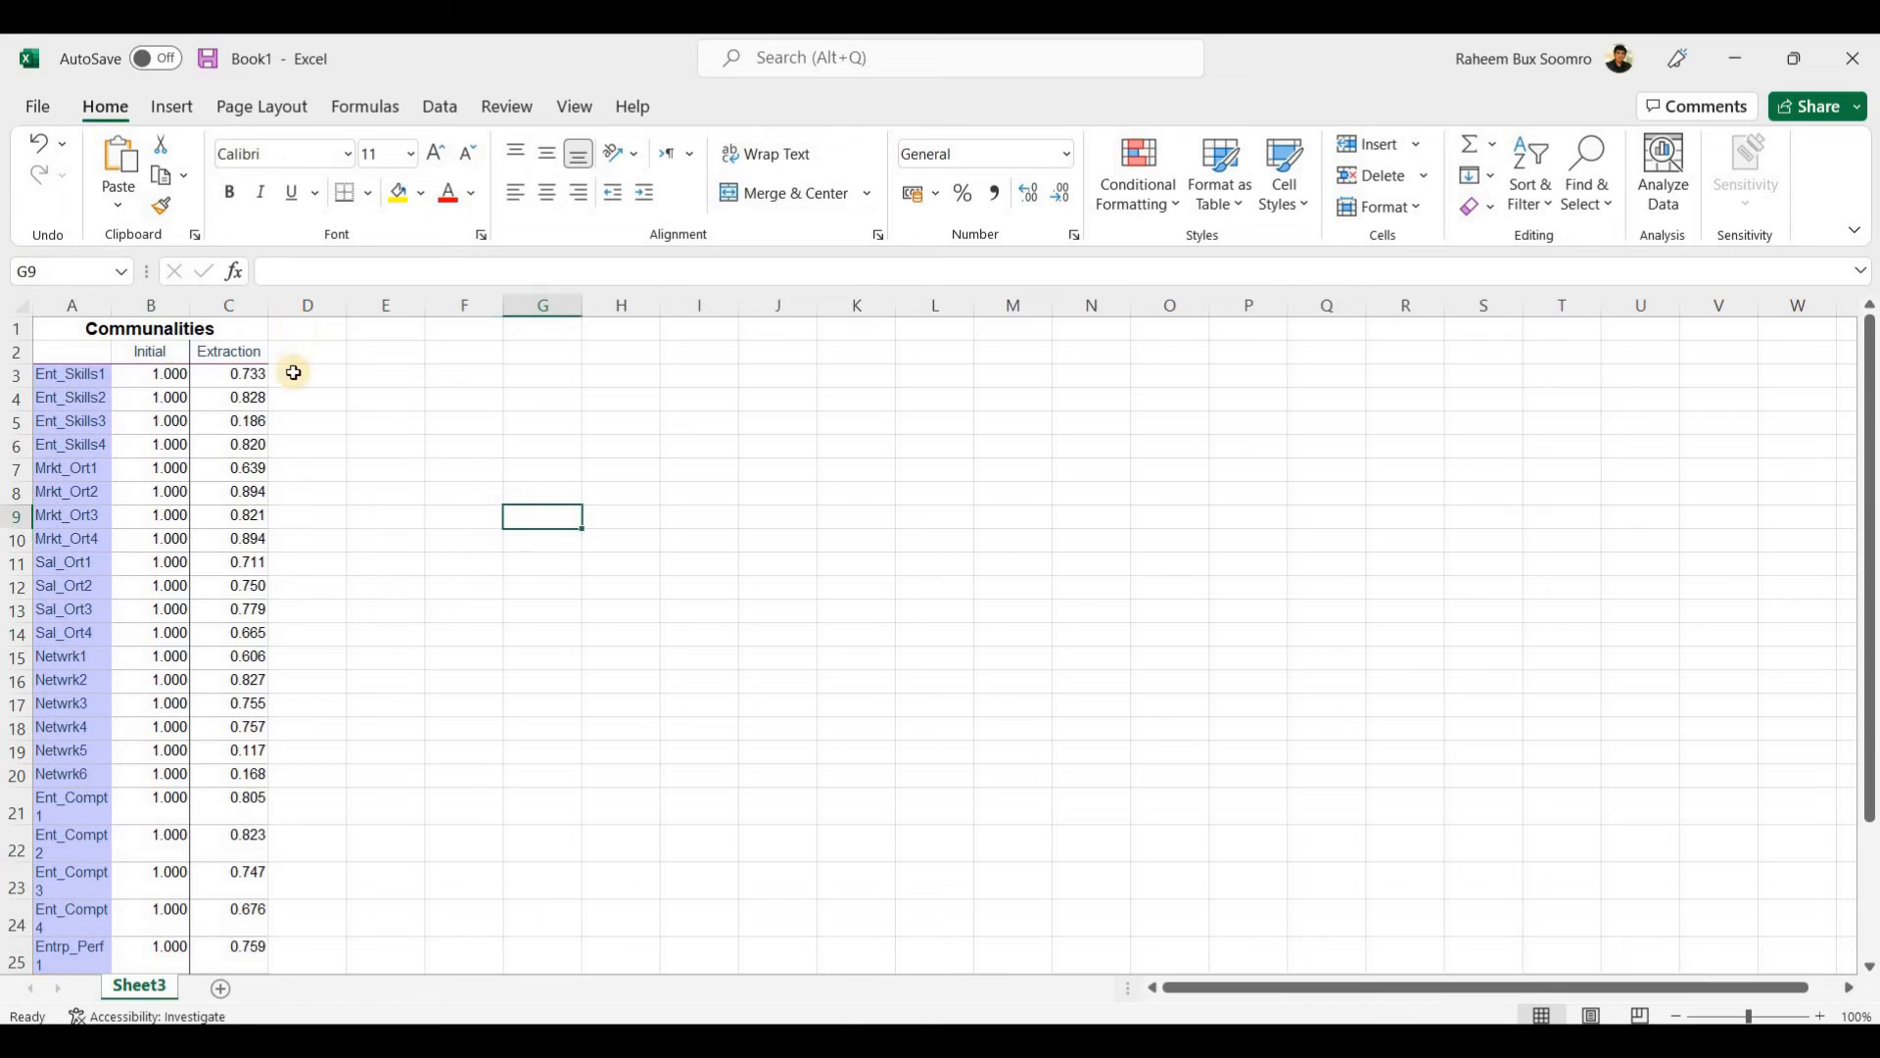
Enter the formula =1-C3 in cell D3 and fill it down column D to row 29
{"action": "left_click", "coordinate": [287, 374]}
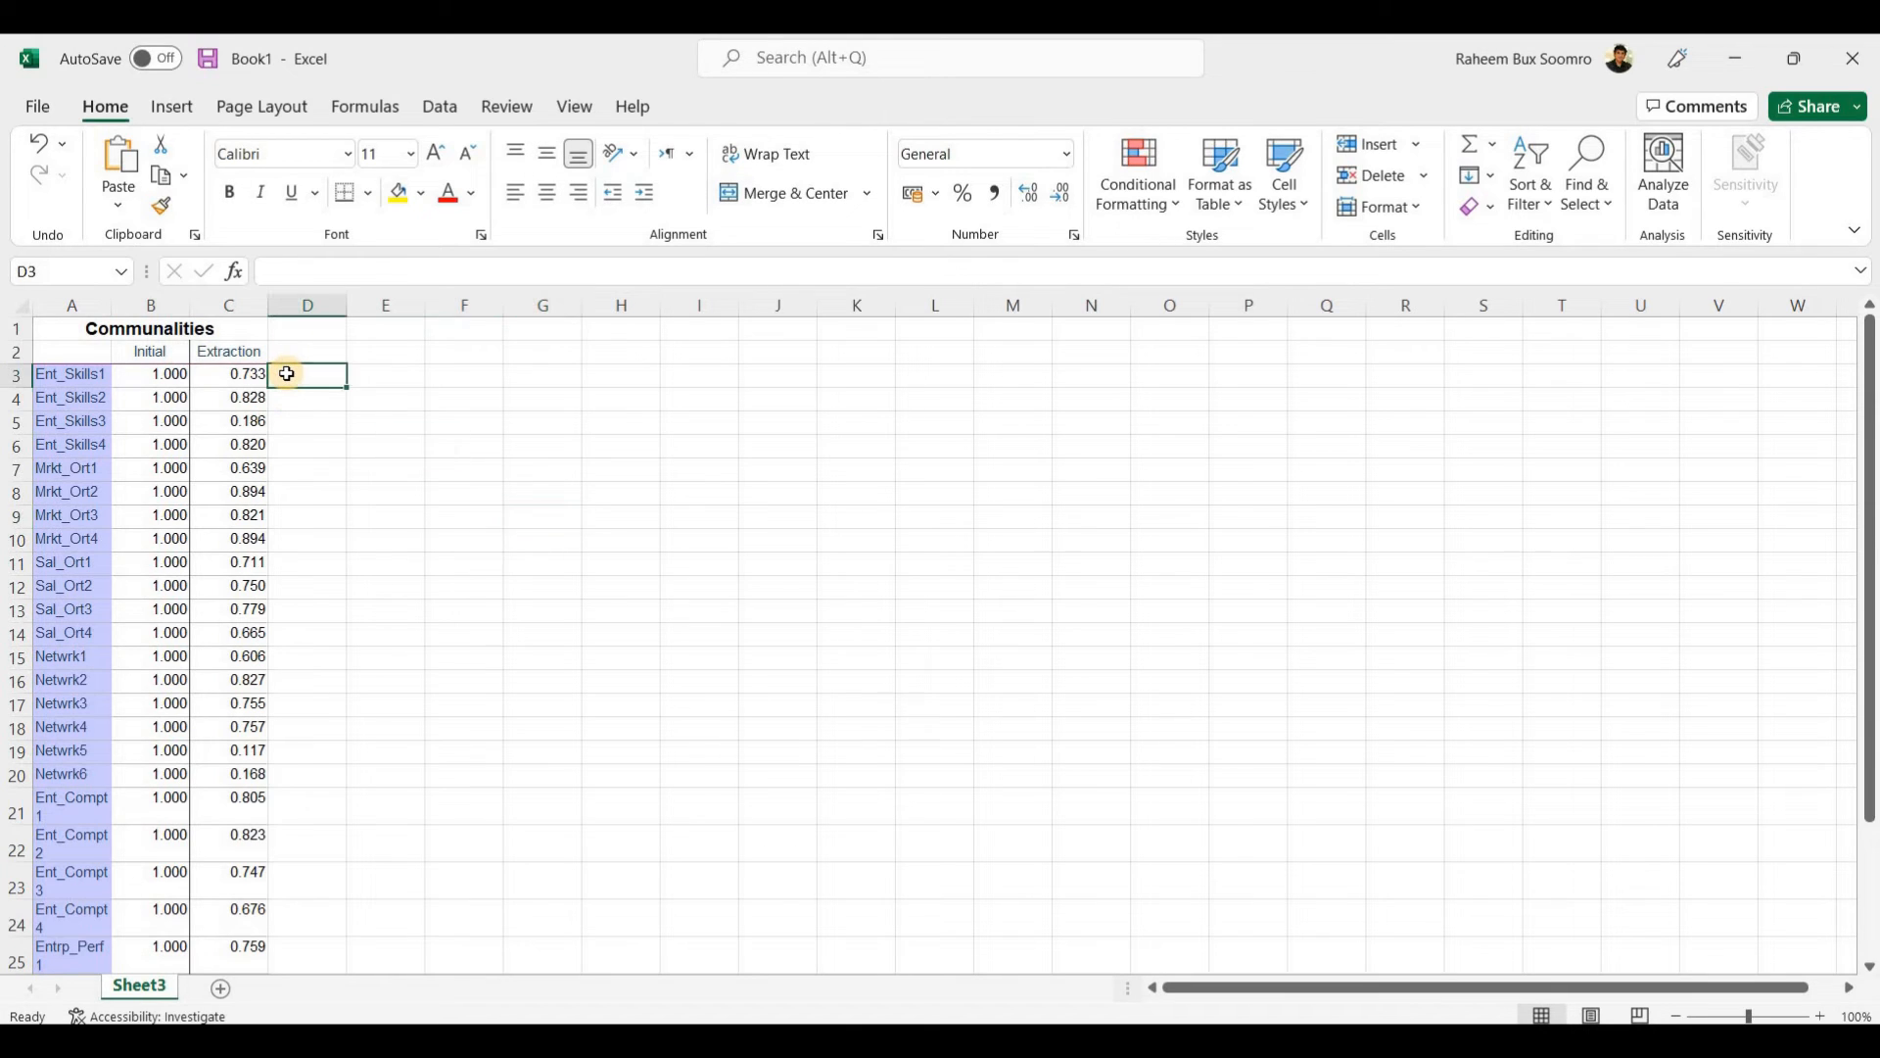
{"action": "type", "text": "=1-"}
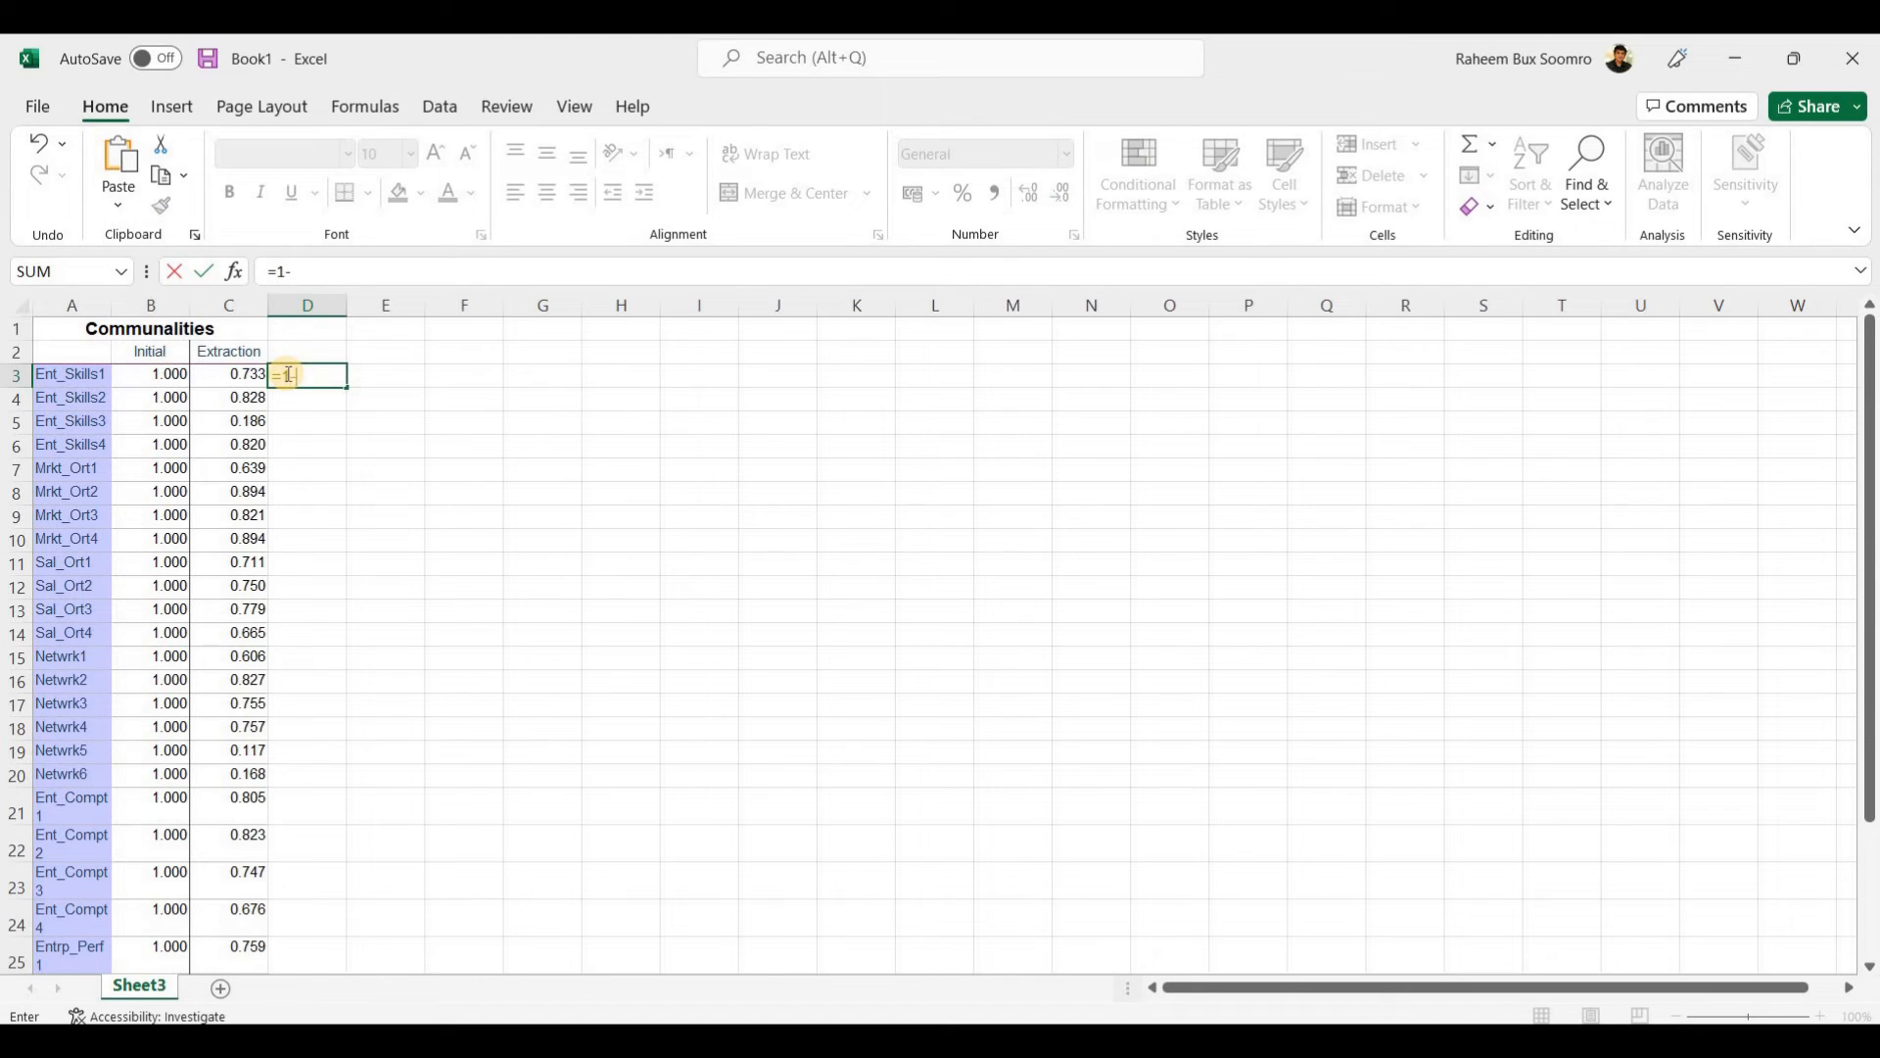
{"action": "left_click", "coordinate": [238, 373]}
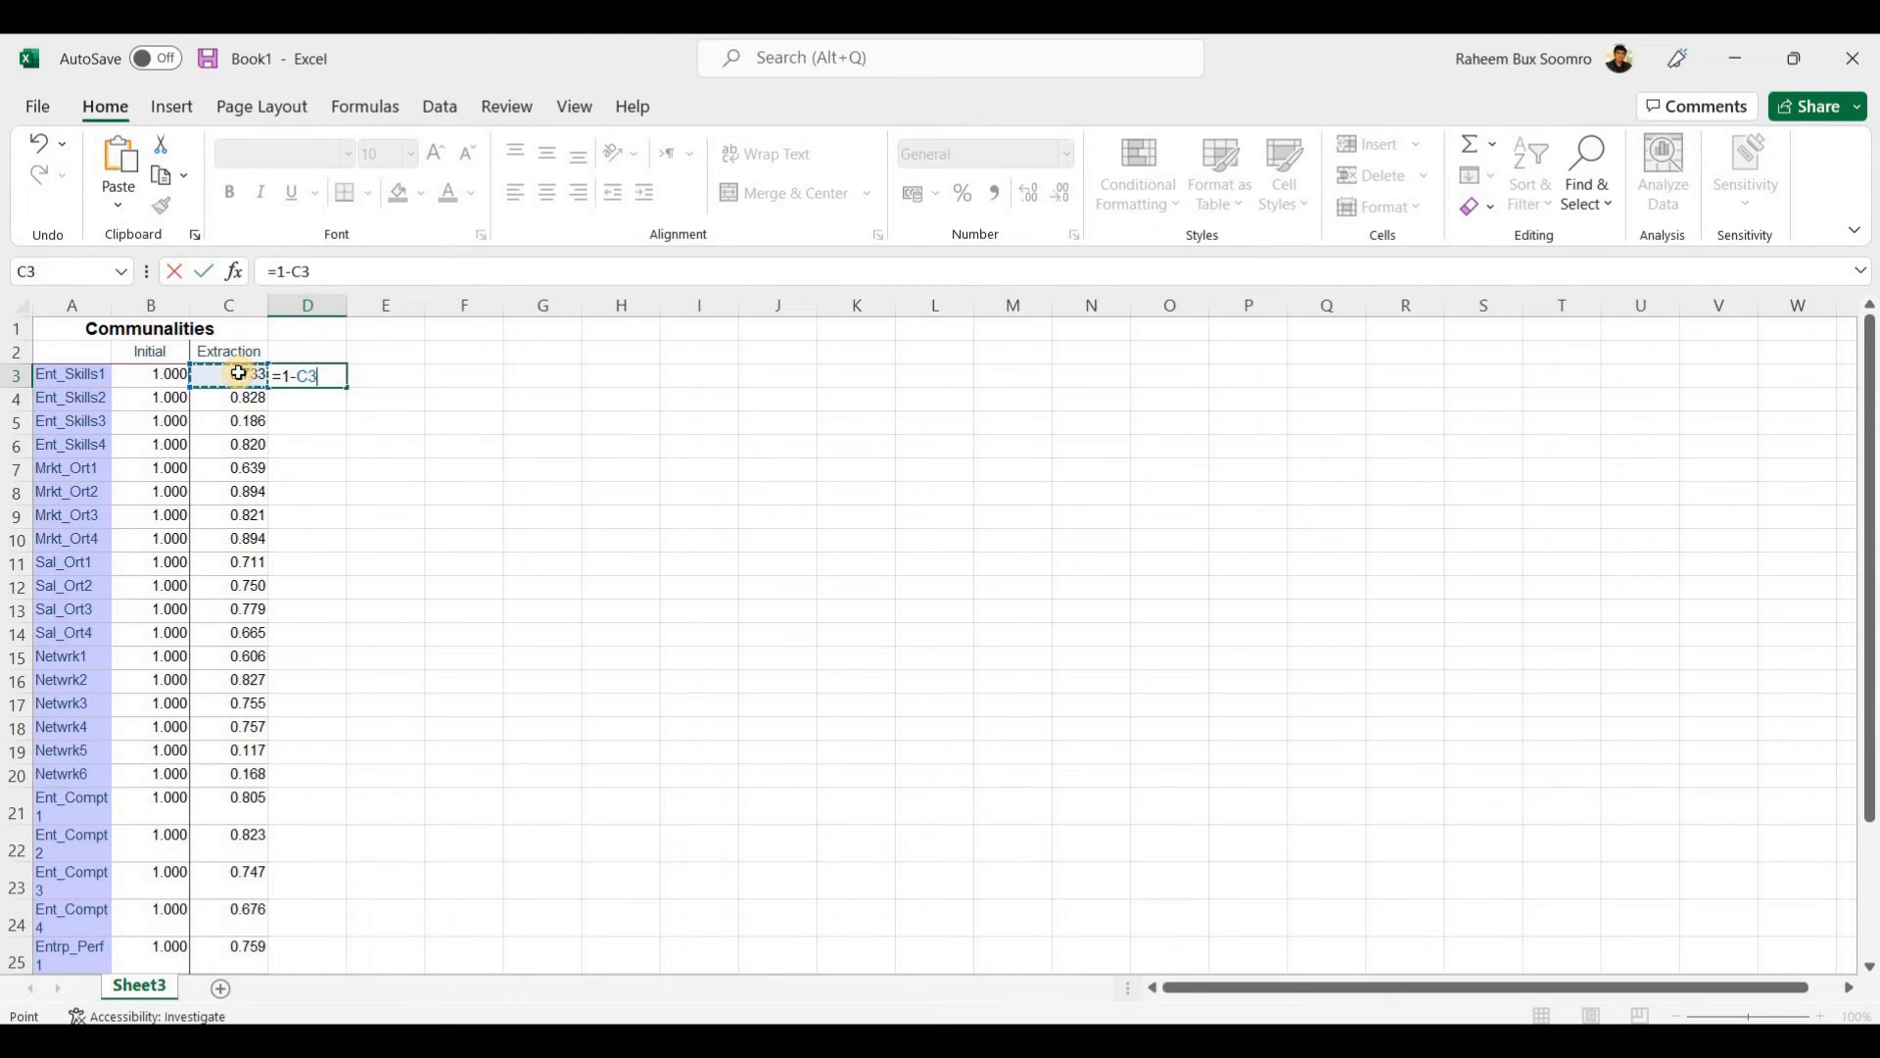
{"action": "key", "text": "Return"}
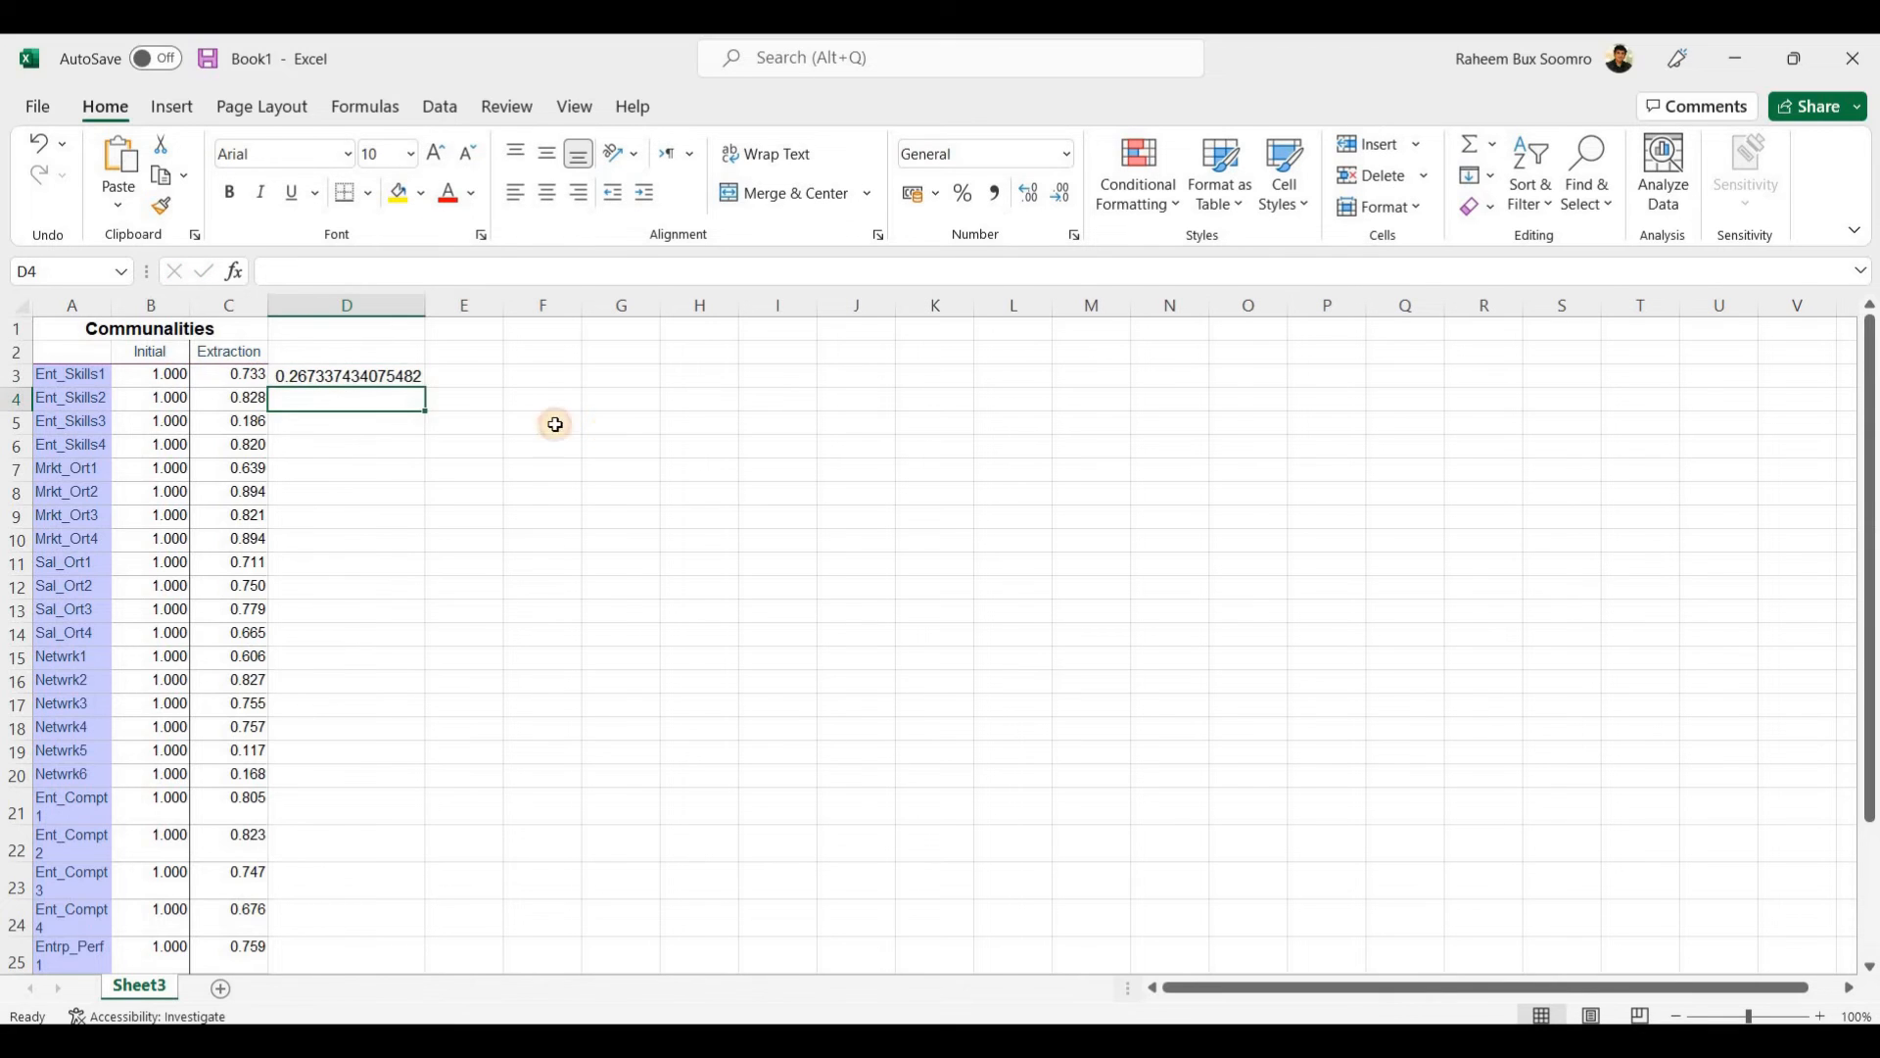
{"action": "left_click", "coordinate": [612, 423]}
{"action": "left_click", "coordinate": [363, 373], "text": "shift"}
{"action": "left_click", "coordinate": [368, 373]}
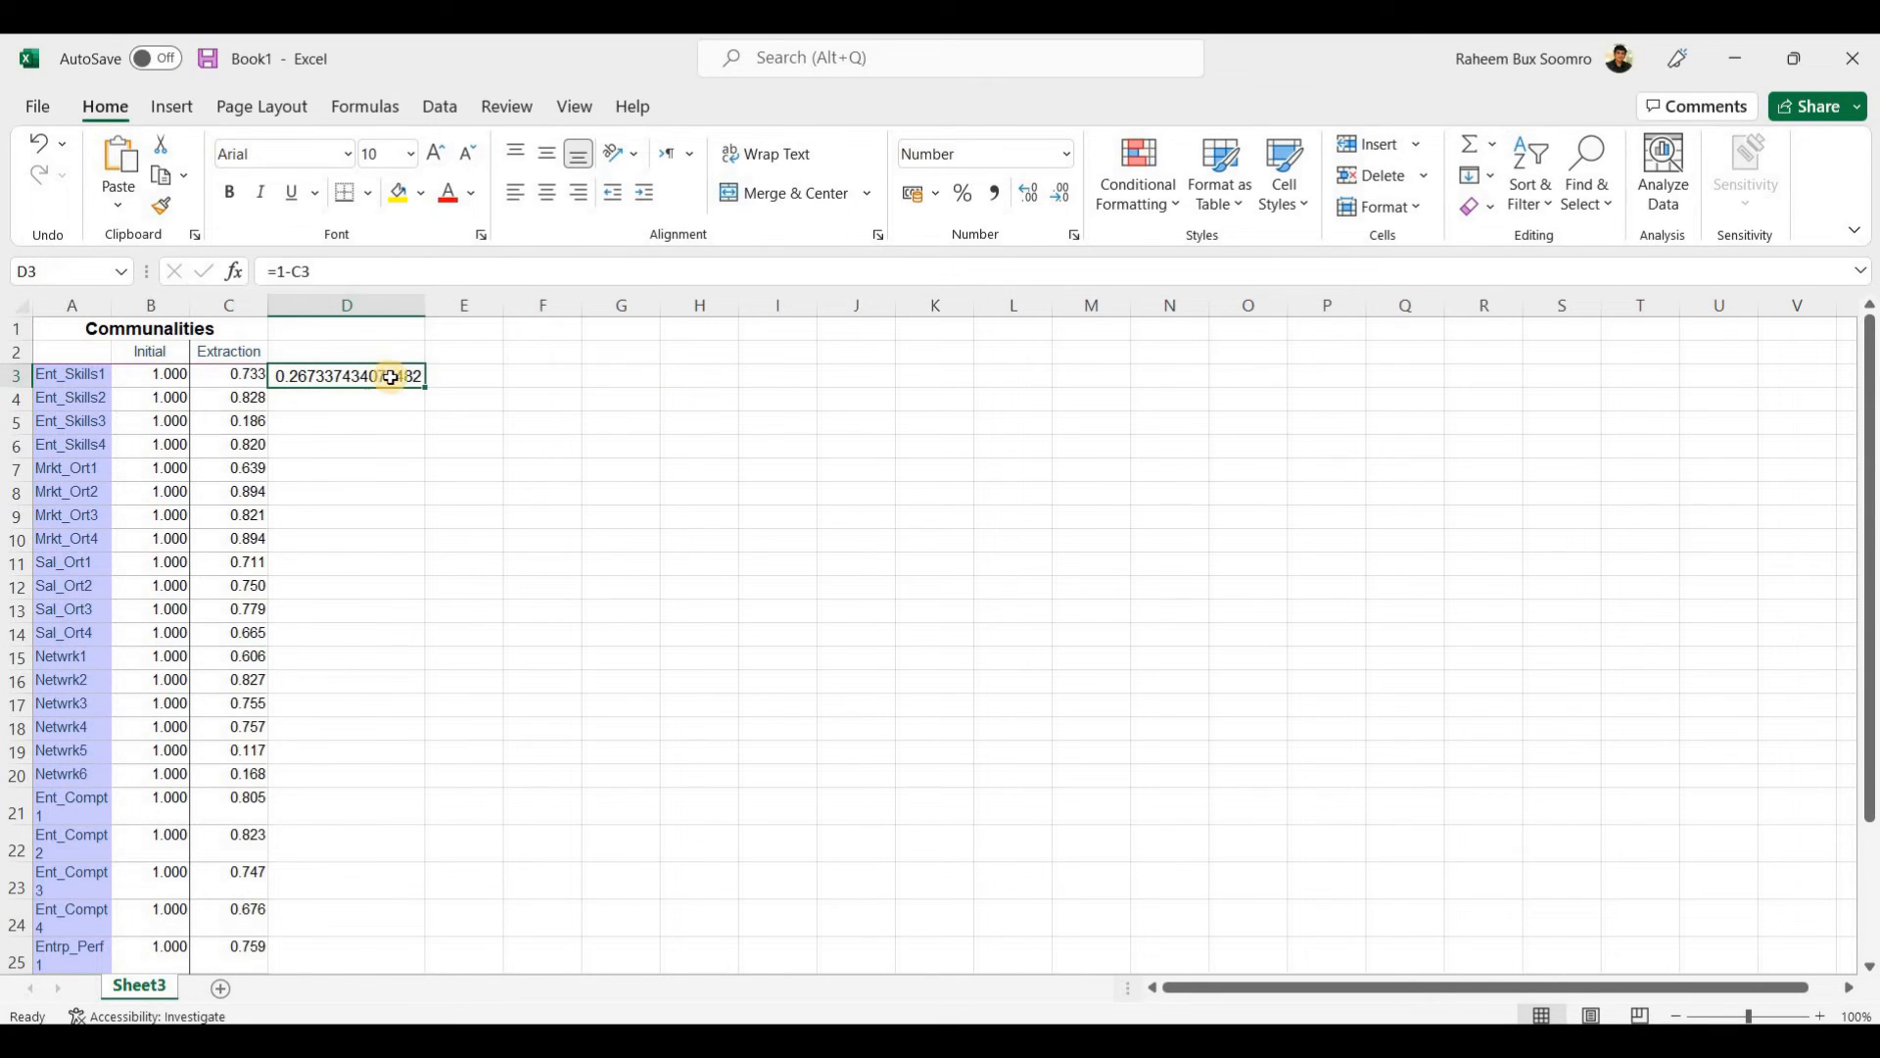
{"action": "left_click_drag", "start_coordinate": [425, 384], "coordinate": [414, 957]}
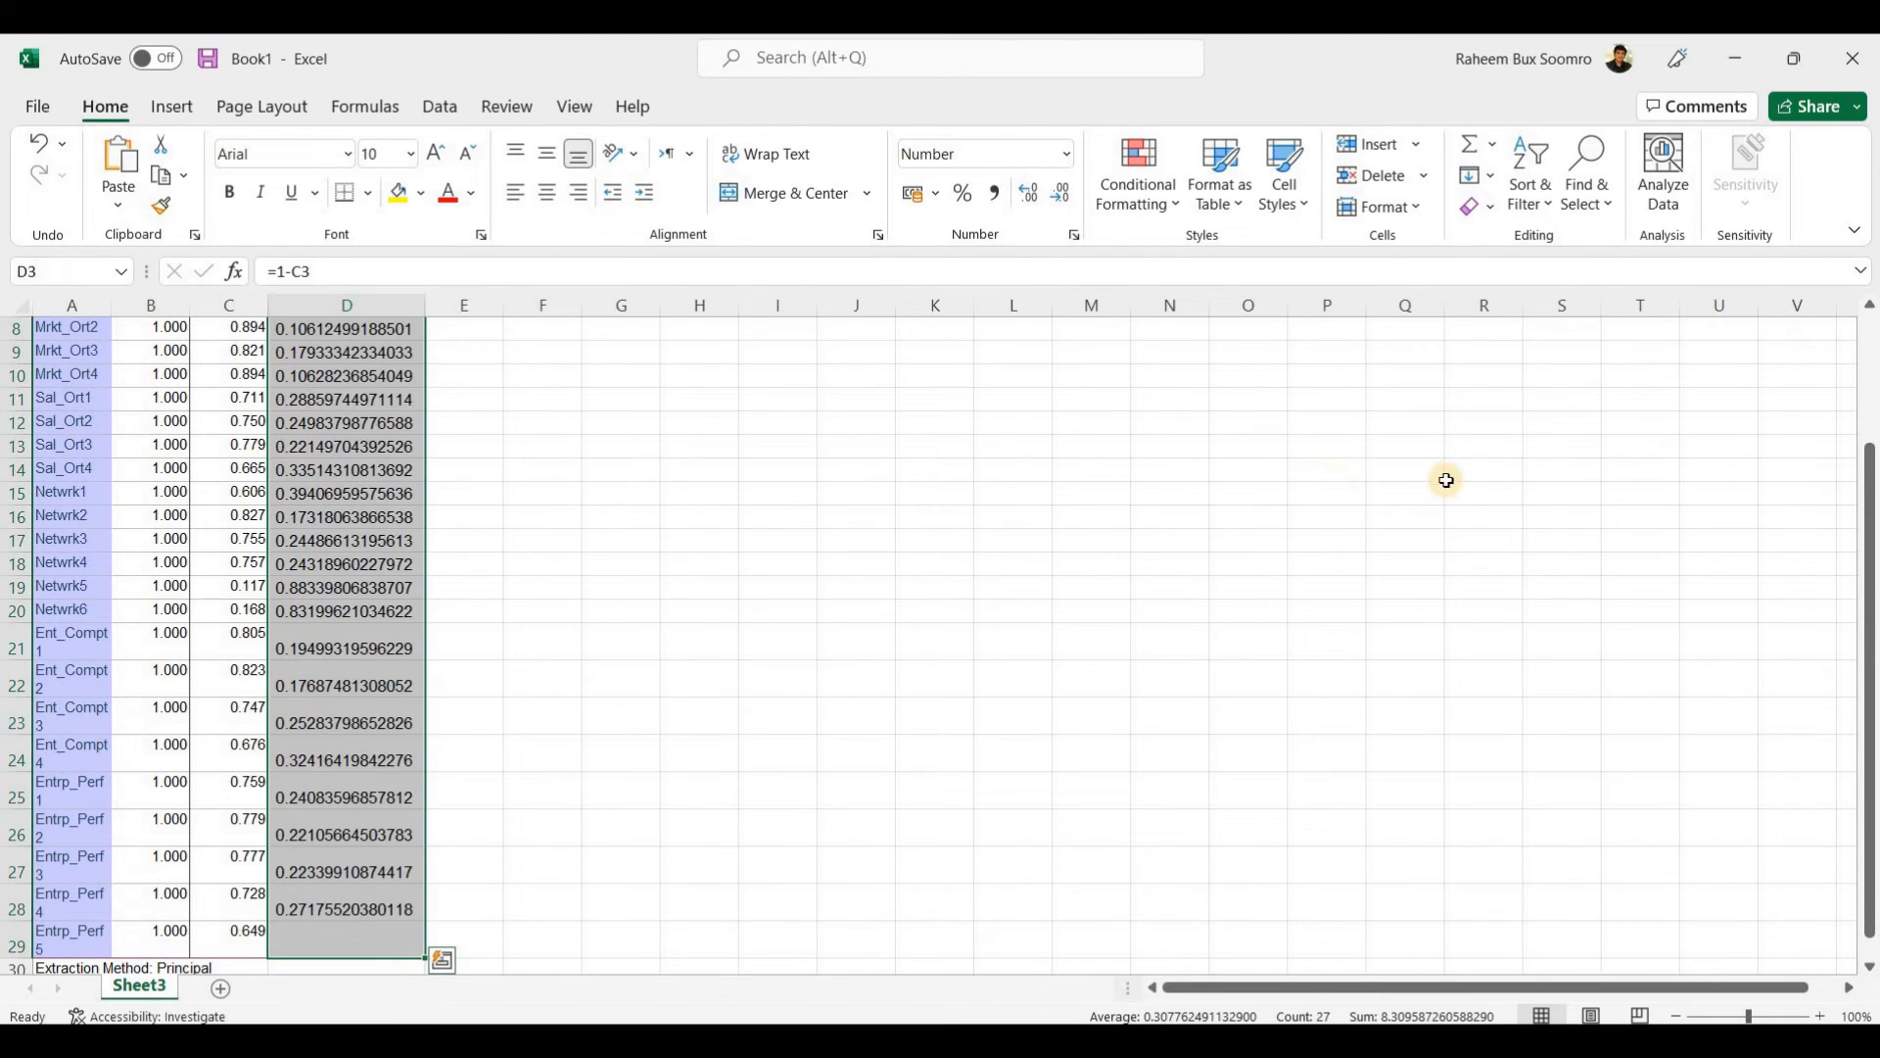
Reduce the calculated values in column D to three decimal places
{"action": "left_click_drag", "start_coordinate": [1870, 450], "coordinate": [935, 259]}
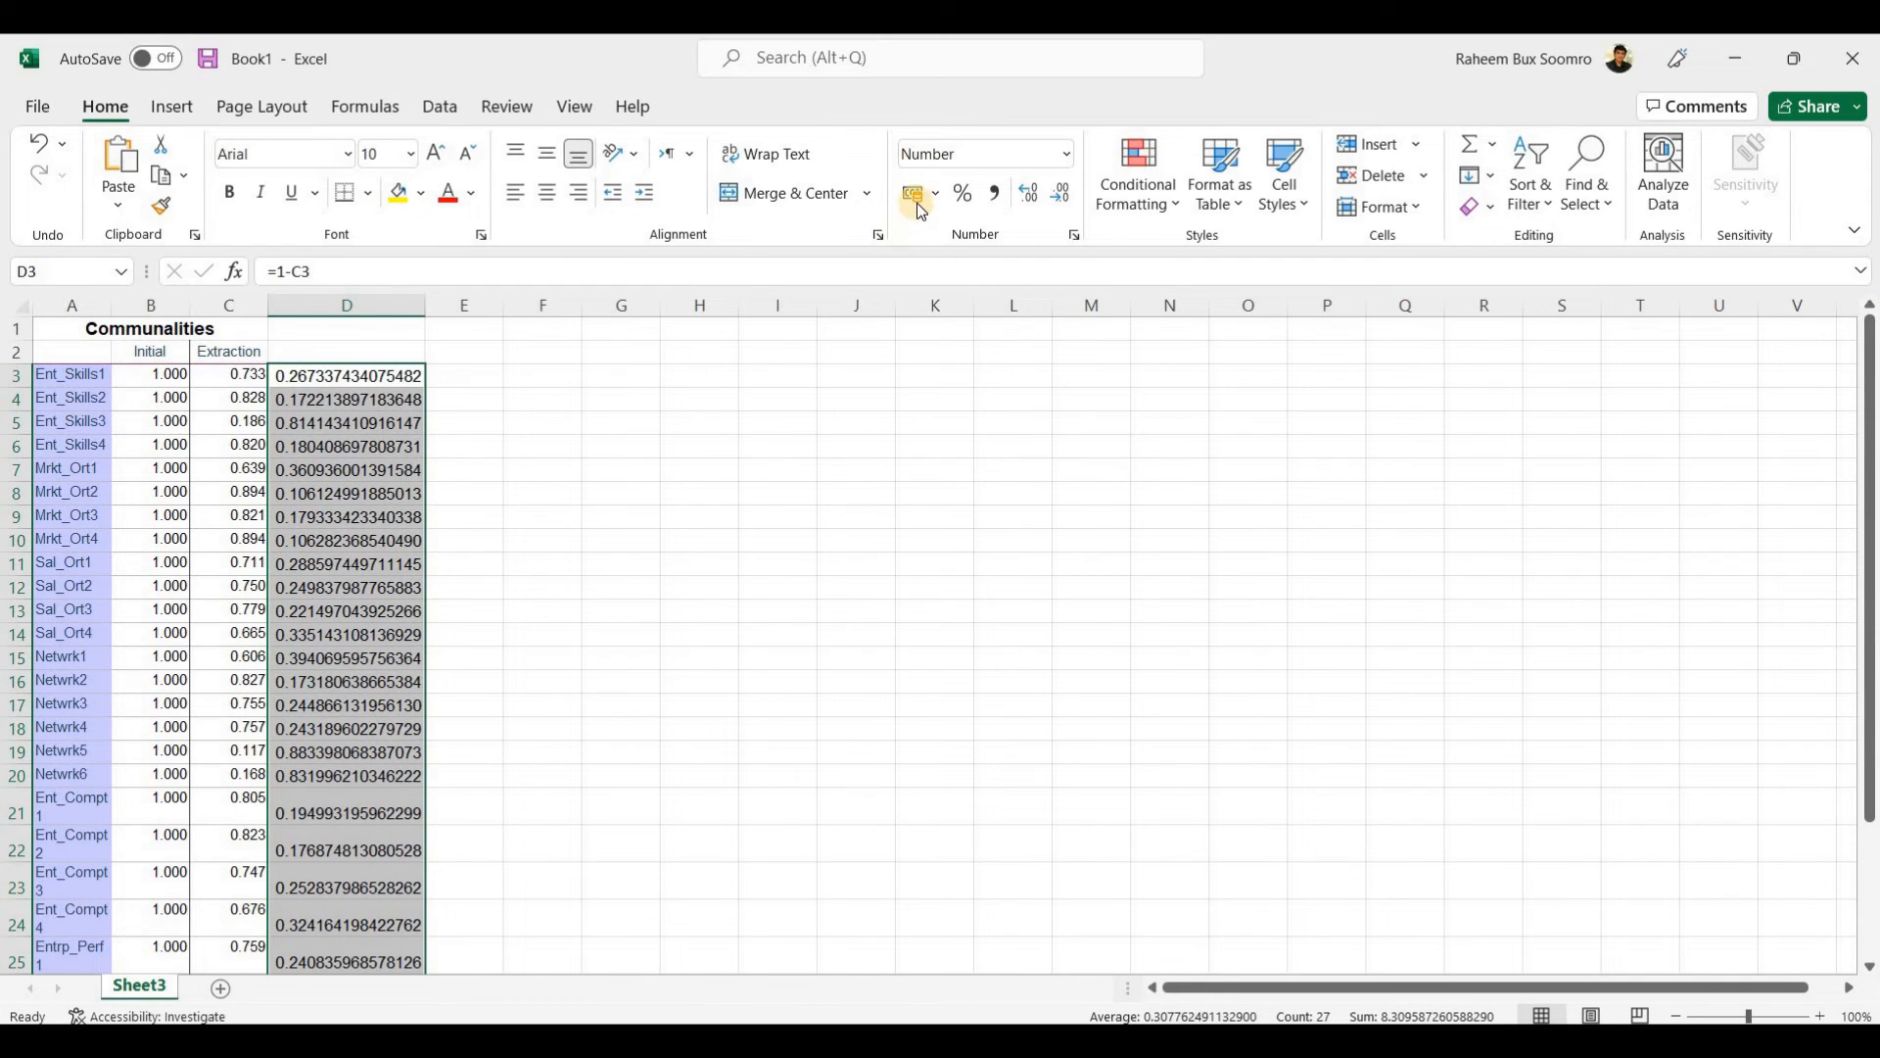
{"action": "left_click", "coordinate": [1065, 195]}
{"action": "left_click", "coordinate": [1065, 195]}
{"action": "left_click", "coordinate": [1066, 195]}
{"action": "left_click", "coordinate": [1066, 194]}
{"action": "left_click", "coordinate": [1065, 194]}
{"action": "left_click", "coordinate": [1066, 195]}
{"action": "left_click", "coordinate": [1065, 195]}
{"action": "left_click", "coordinate": [1065, 195]}
{"action": "left_click", "coordinate": [1029, 198]}
{"action": "left_click", "coordinate": [822, 447]}
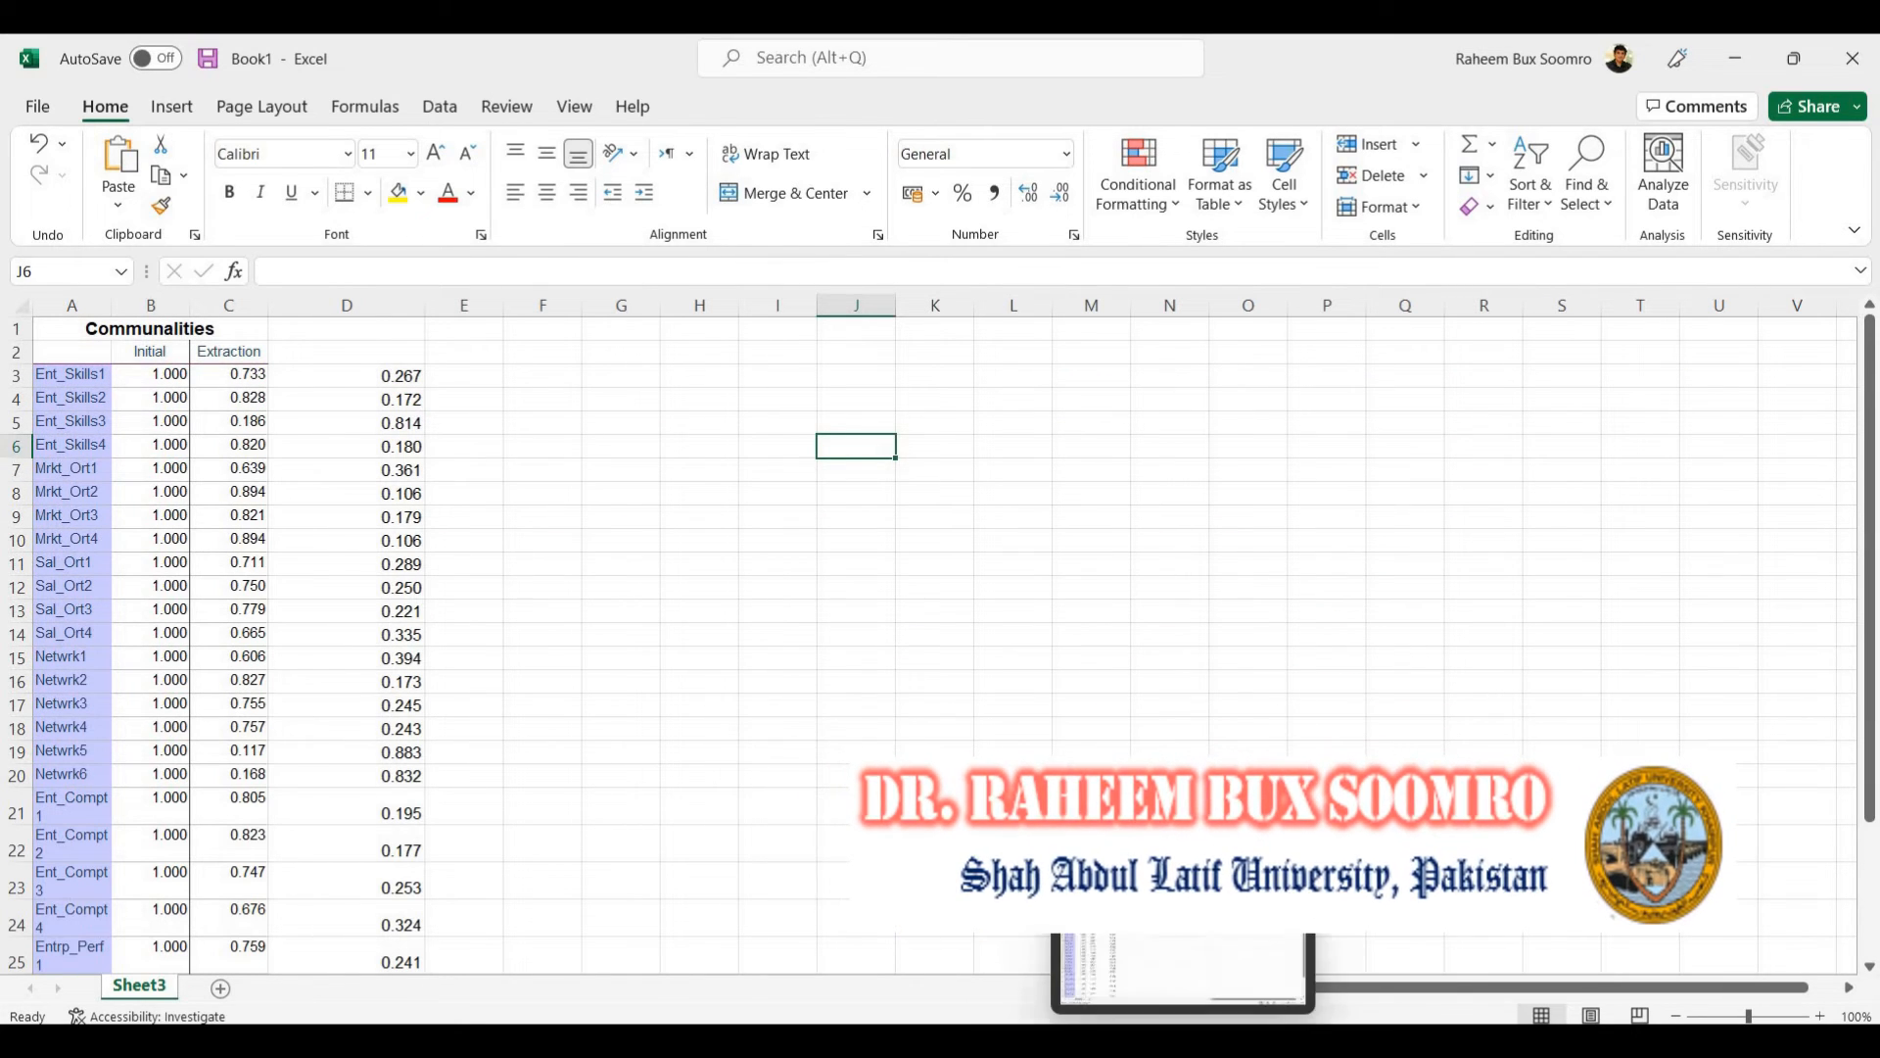
Compare the Uniqueness column in jamovi with the calculated Excel values and the SPSS Communalities table
{"action": "mouse_move", "coordinate": [1129, 1042]}
{"action": "left_click", "coordinate": [960, 1040]}
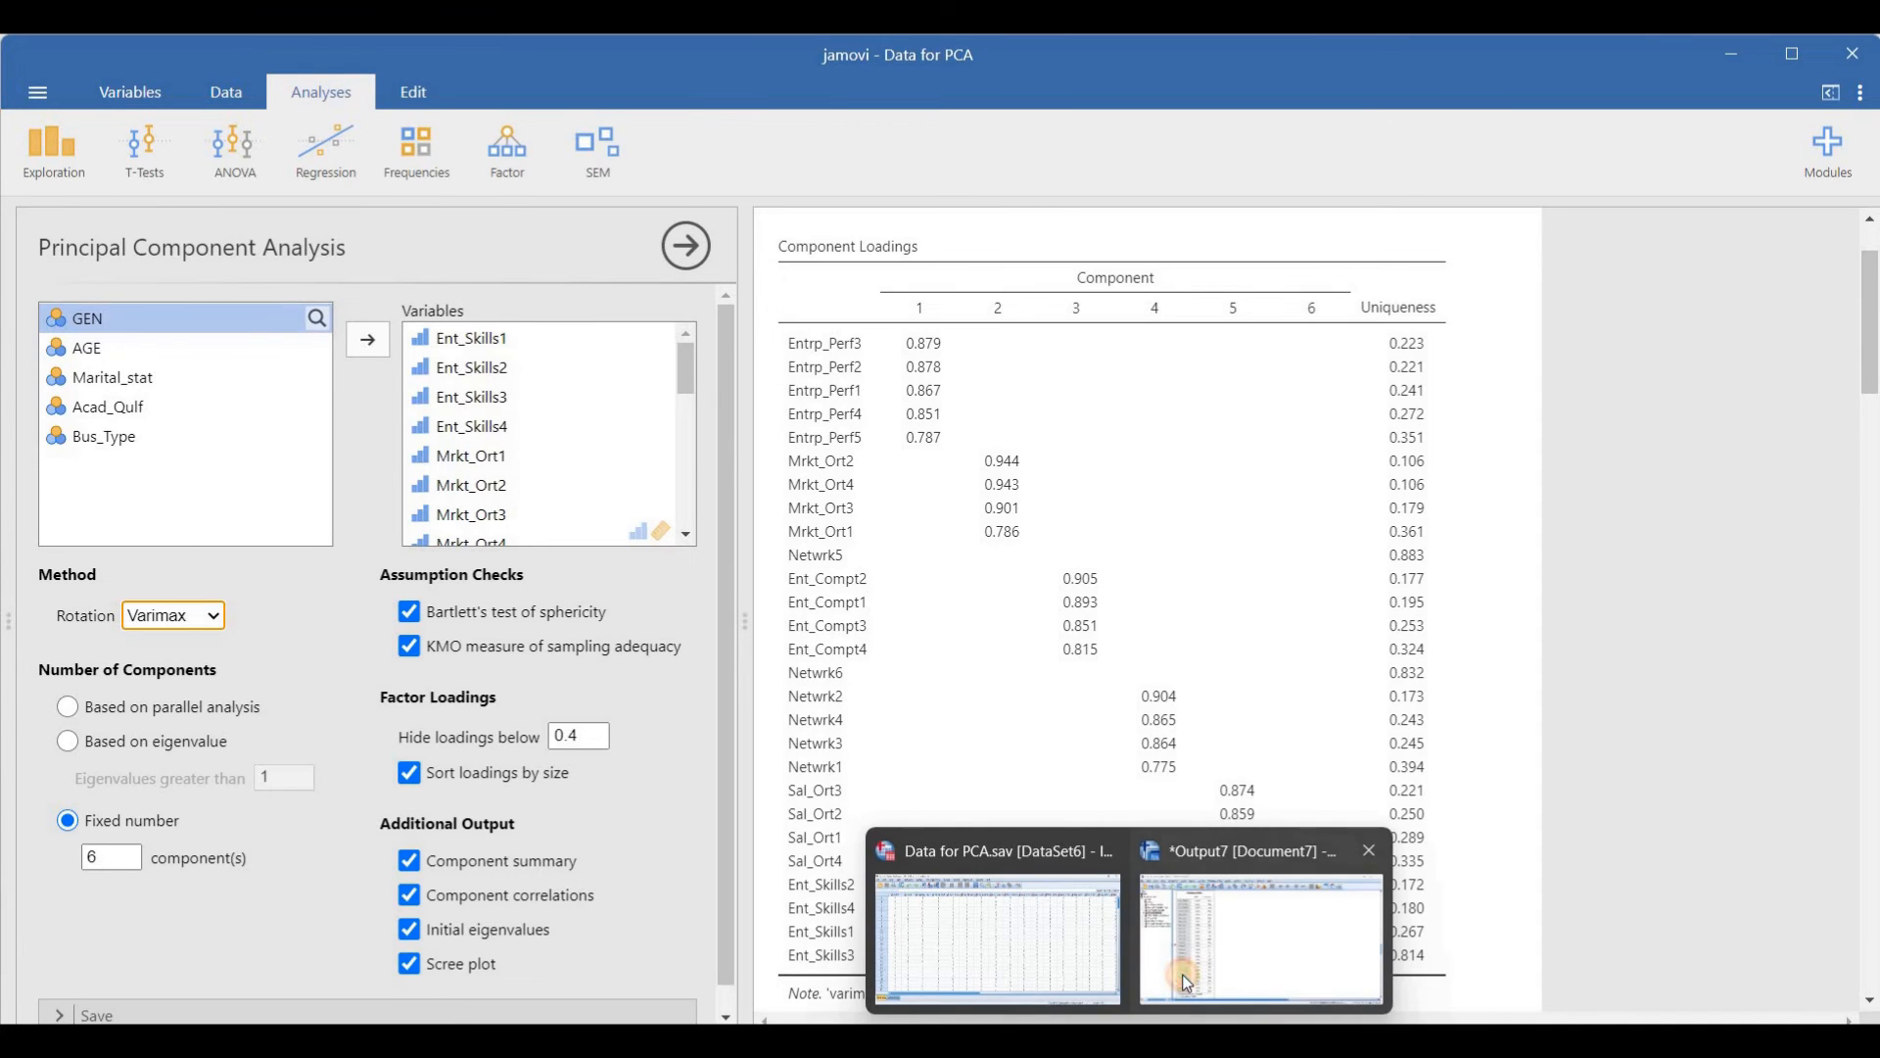
{"action": "left_click", "coordinate": [1182, 974]}
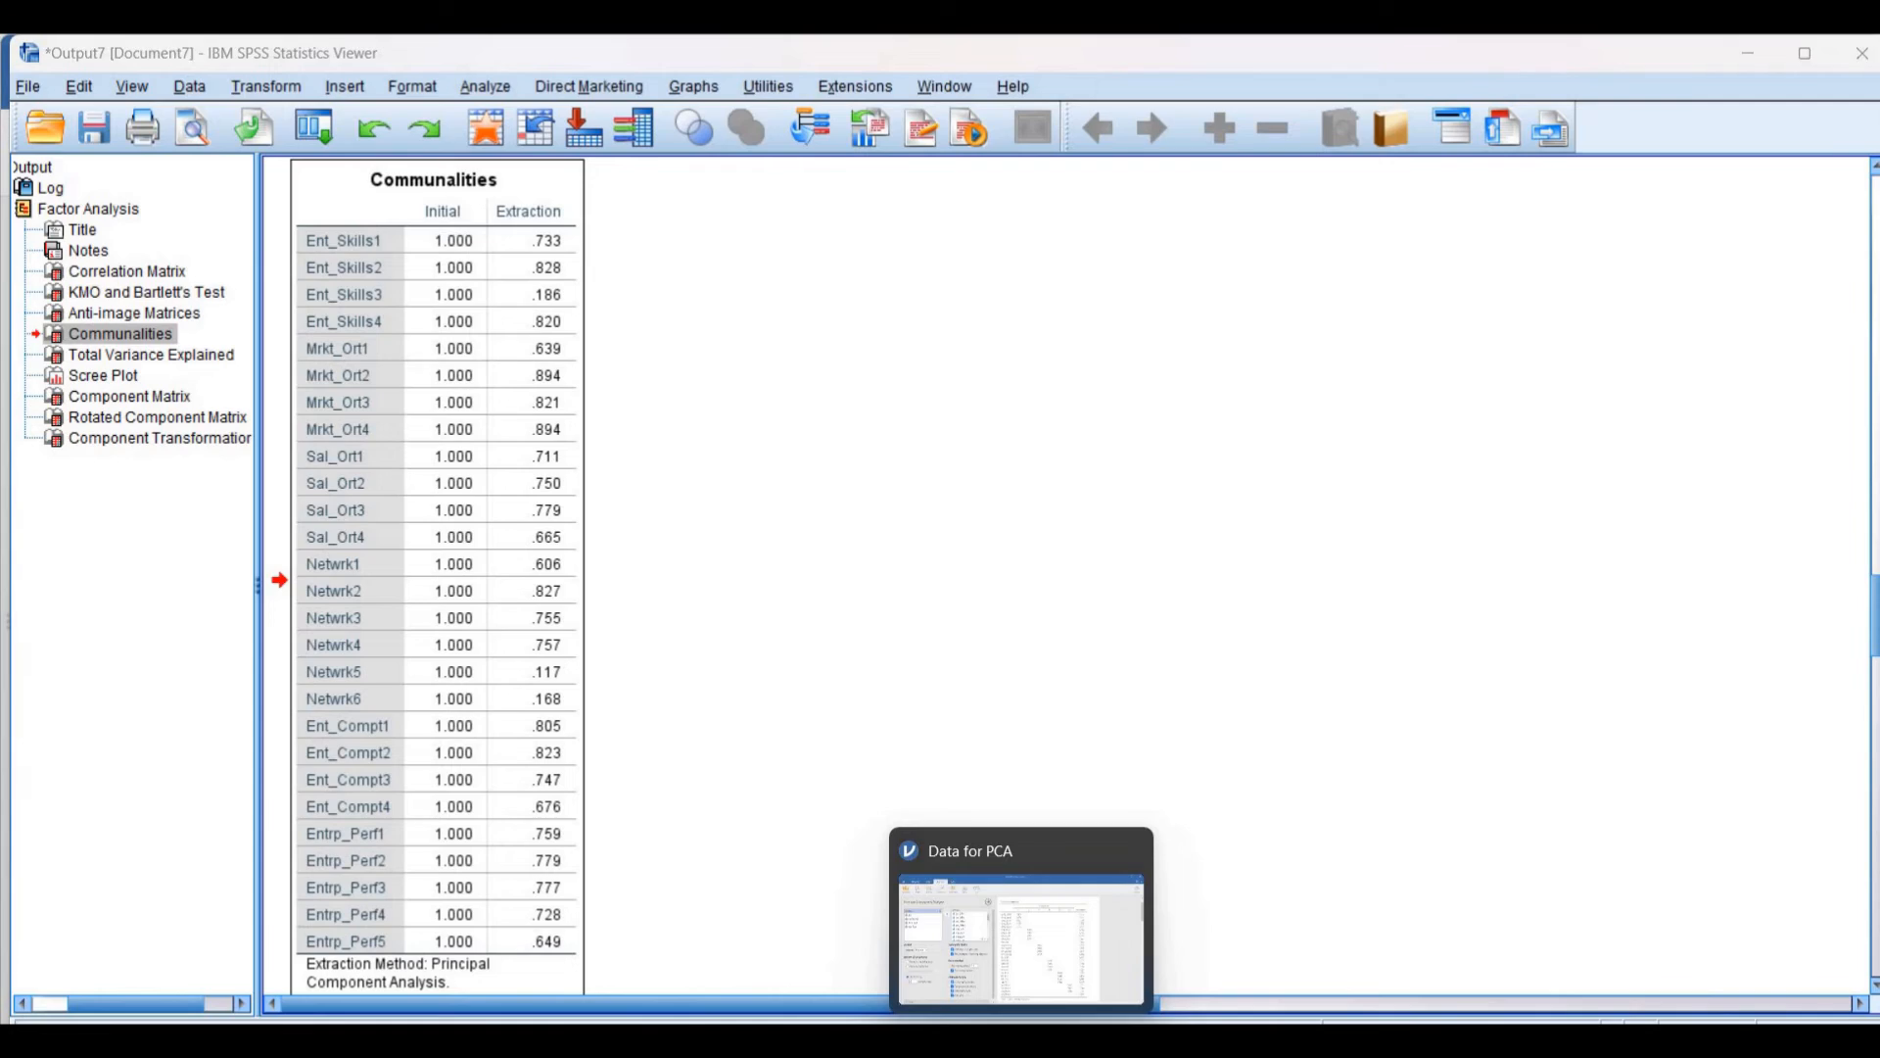
{"action": "left_click", "coordinate": [1022, 1040]}
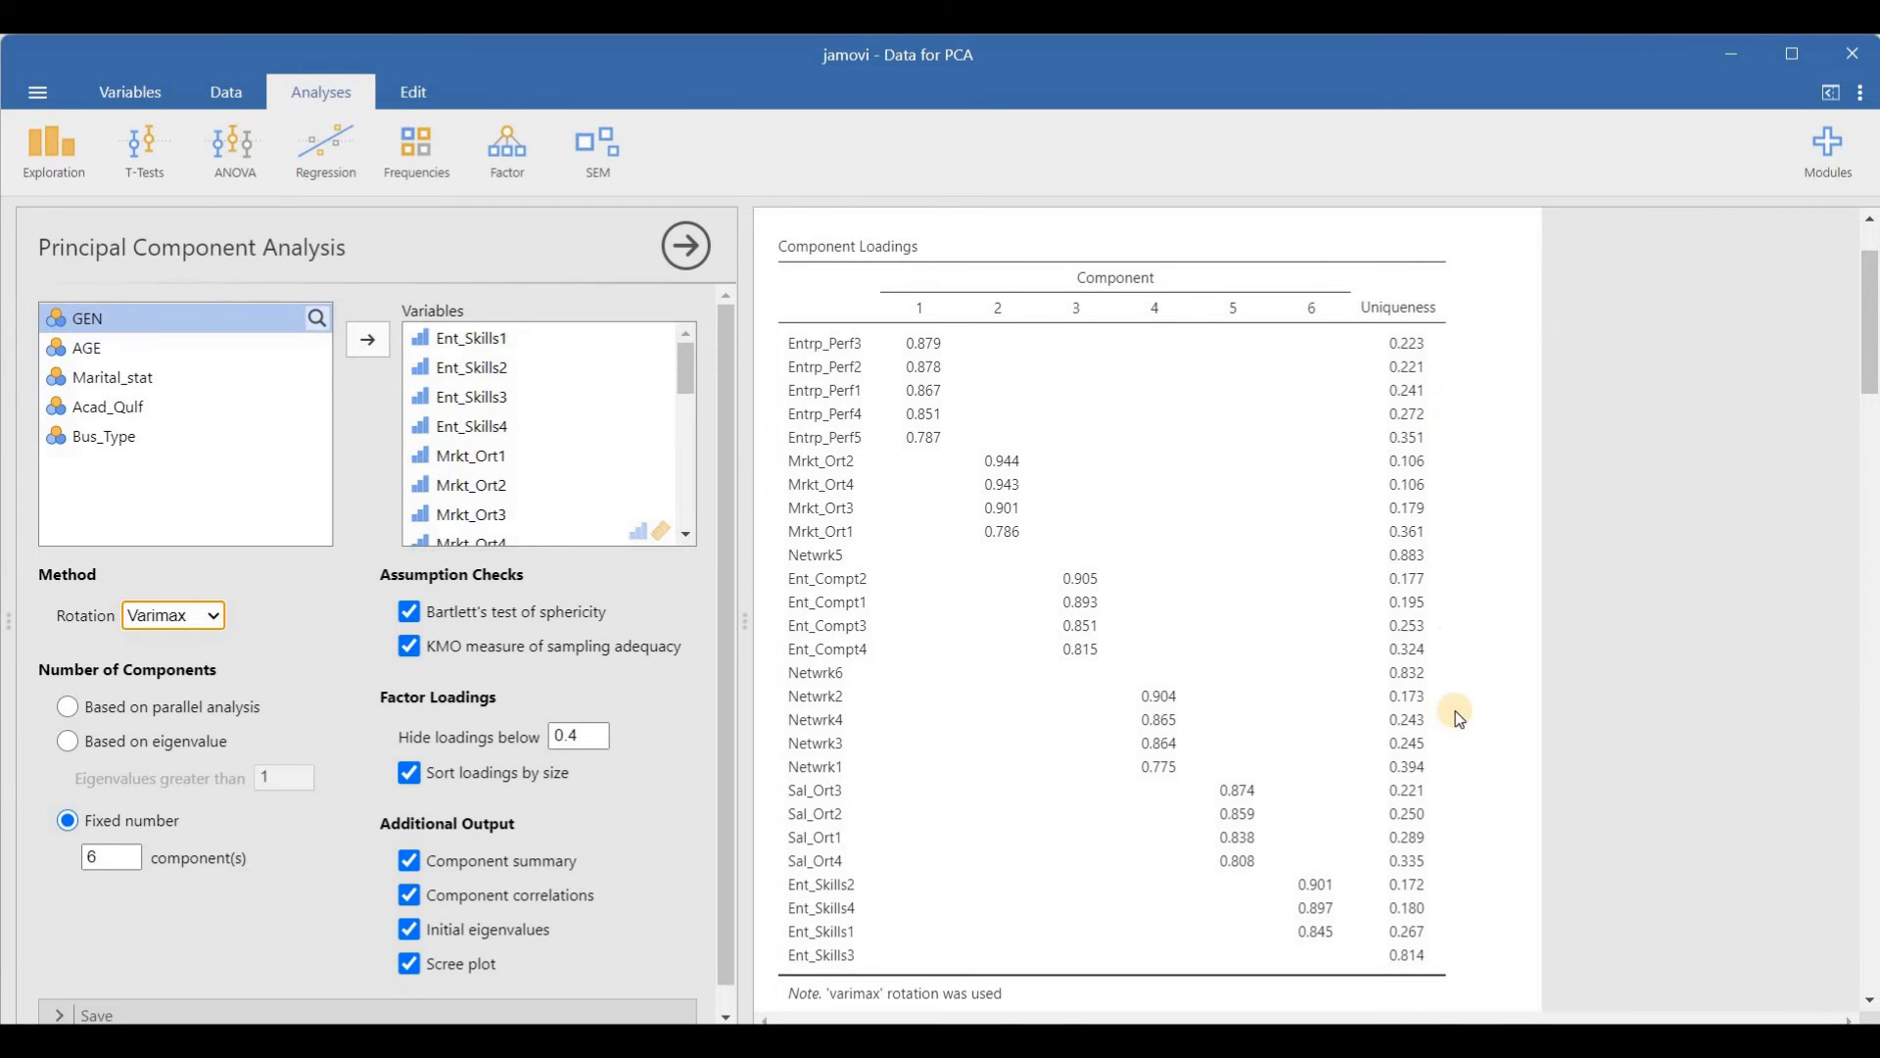
{"action": "mouse_move", "coordinate": [1869, 371]}
{"action": "left_mouse_down"}
{"action": "mouse_move", "coordinate": [1871, 412]}
{"action": "mouse_move", "coordinate": [1866, 354]}
{"action": "mouse_move", "coordinate": [1866, 388]}
{"action": "left_mouse_up"}
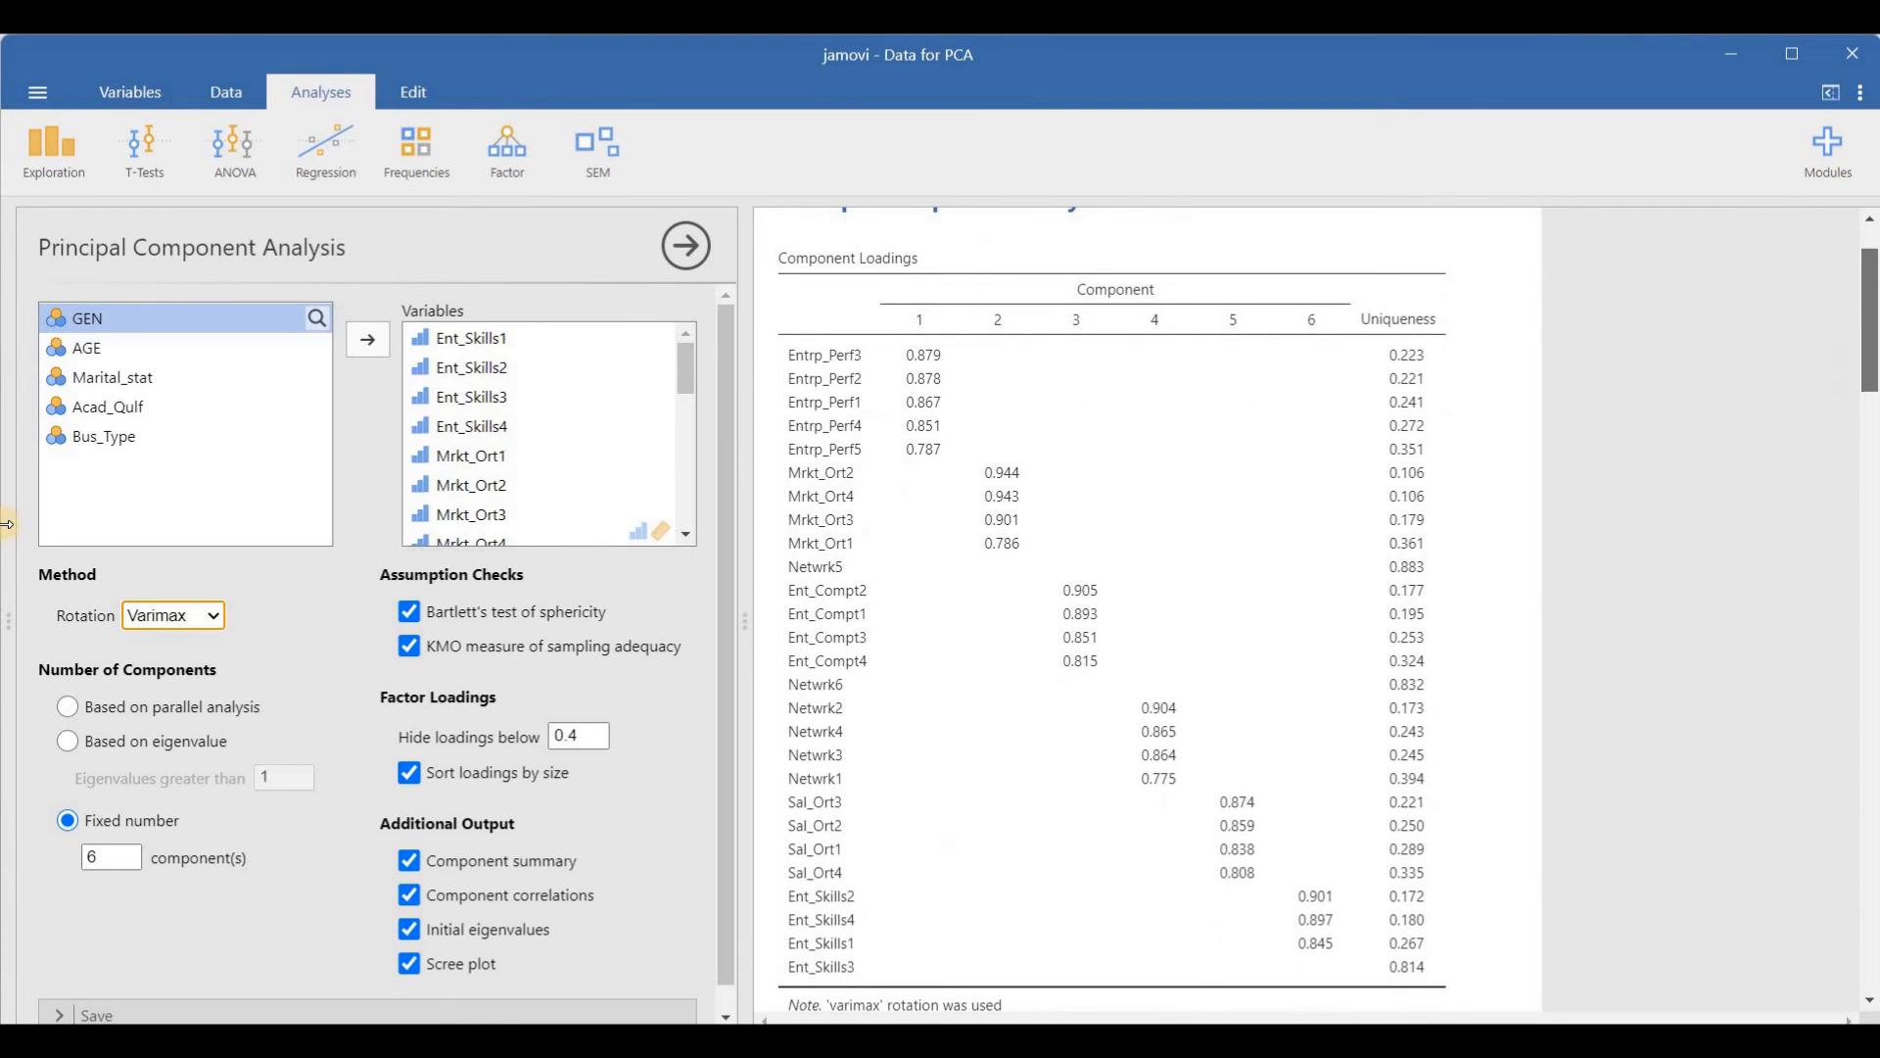
Show the Rotated Component Matrix in the SPSS output and set the rotation of the jamovi Principal Component Analysis to None
{"action": "left_click", "coordinate": [218, 630]}
{"action": "left_click", "coordinate": [329, 656]}
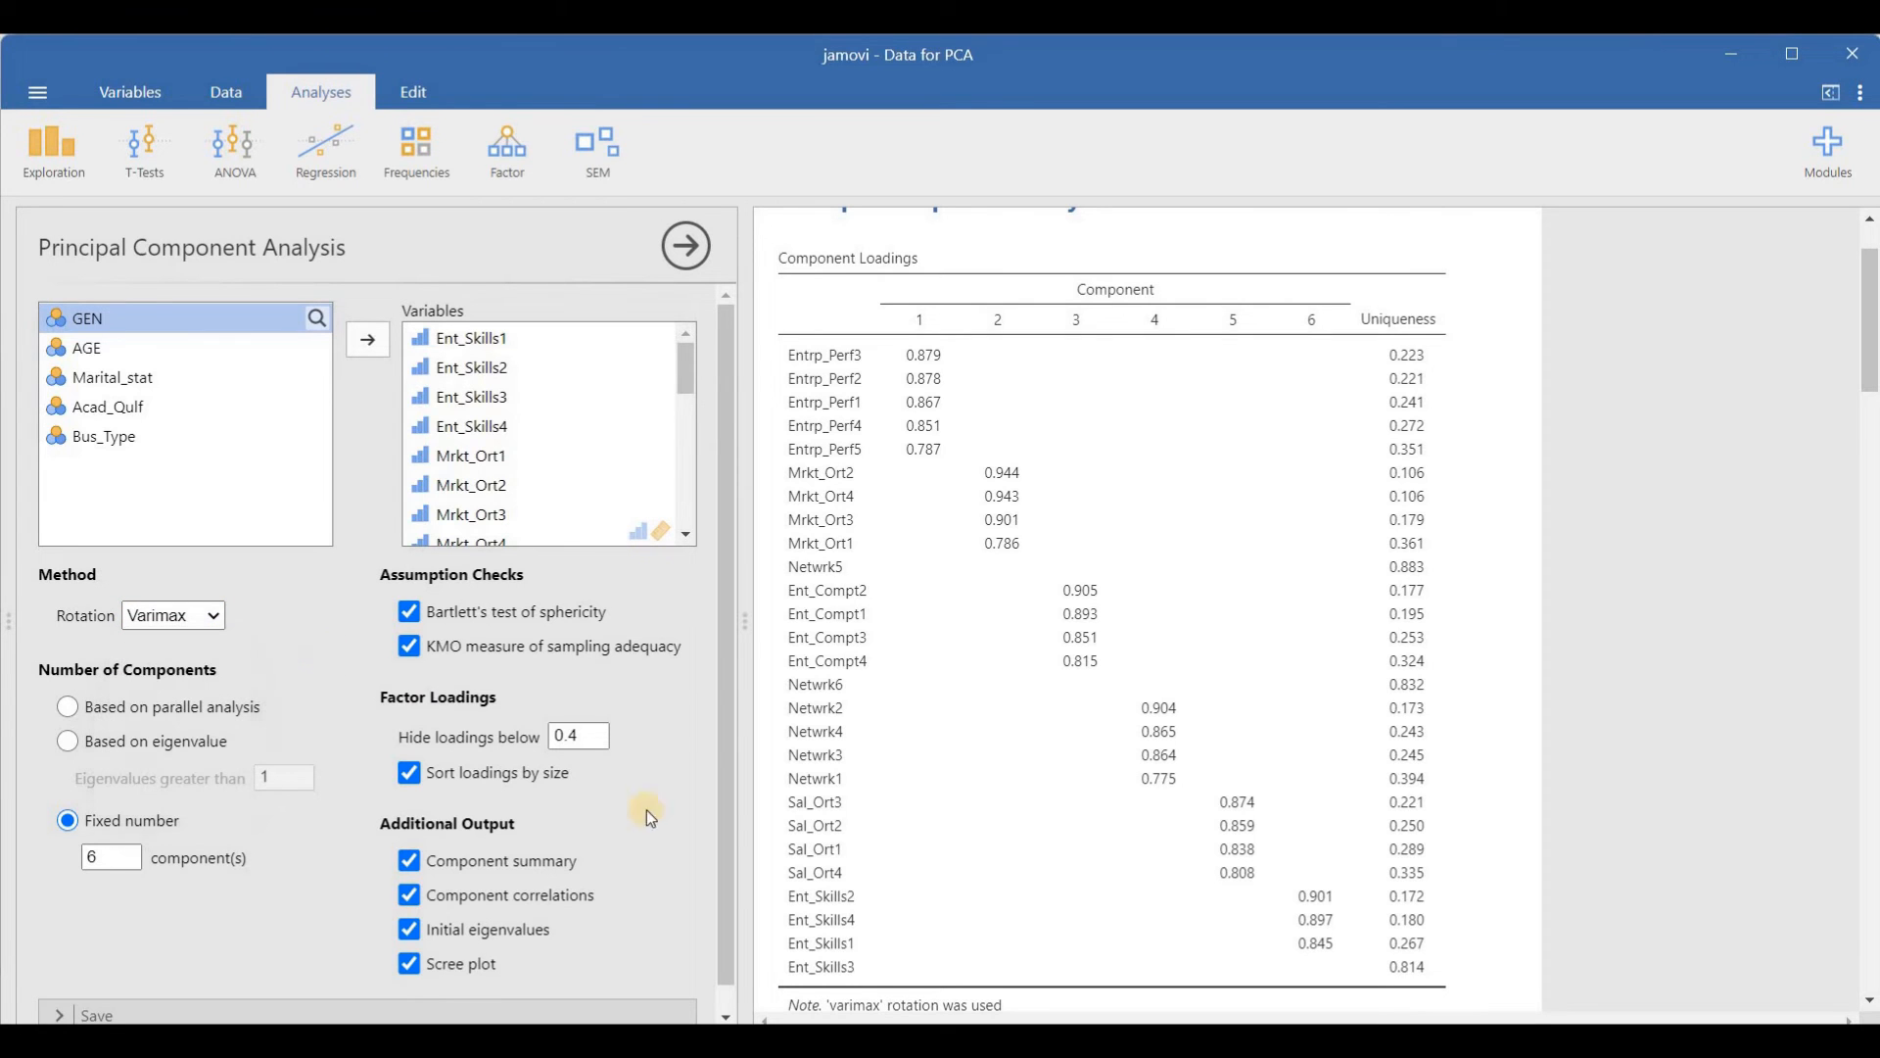
{"action": "left_click", "coordinate": [1215, 917]}
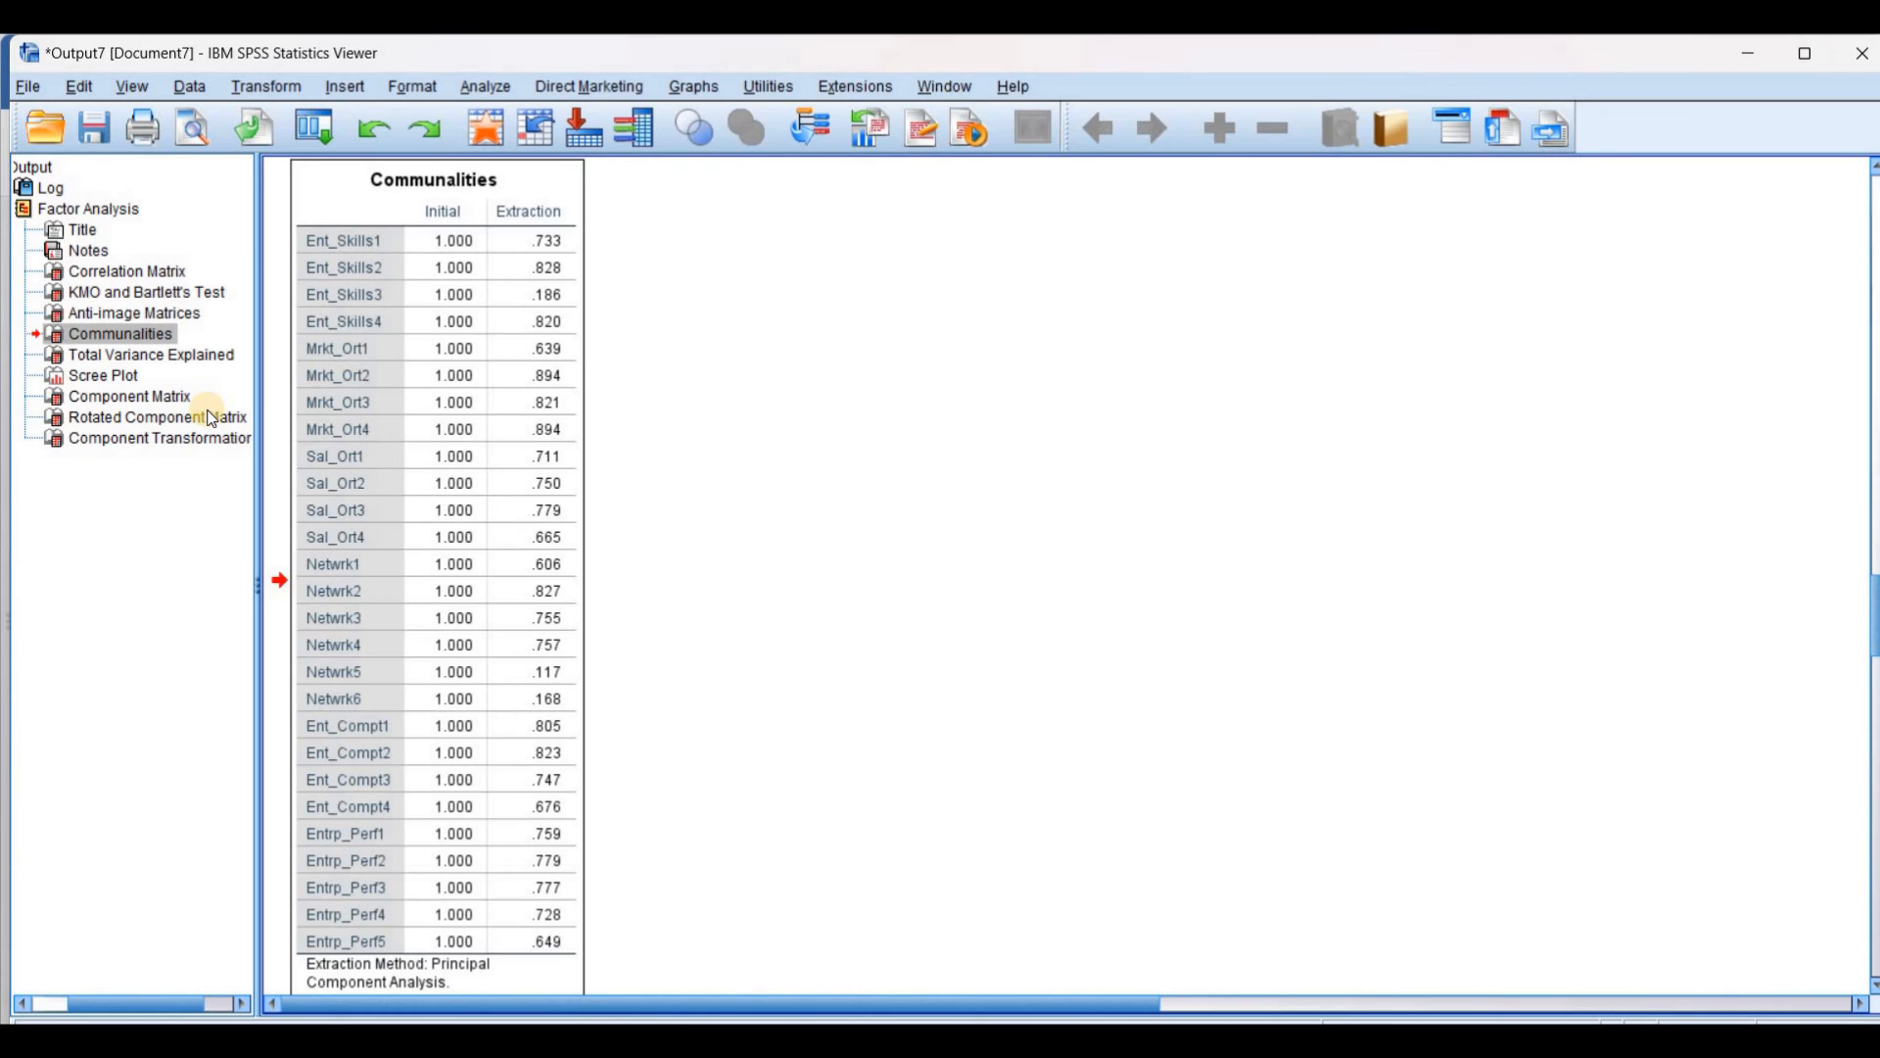
{"action": "left_click", "coordinate": [210, 418]}
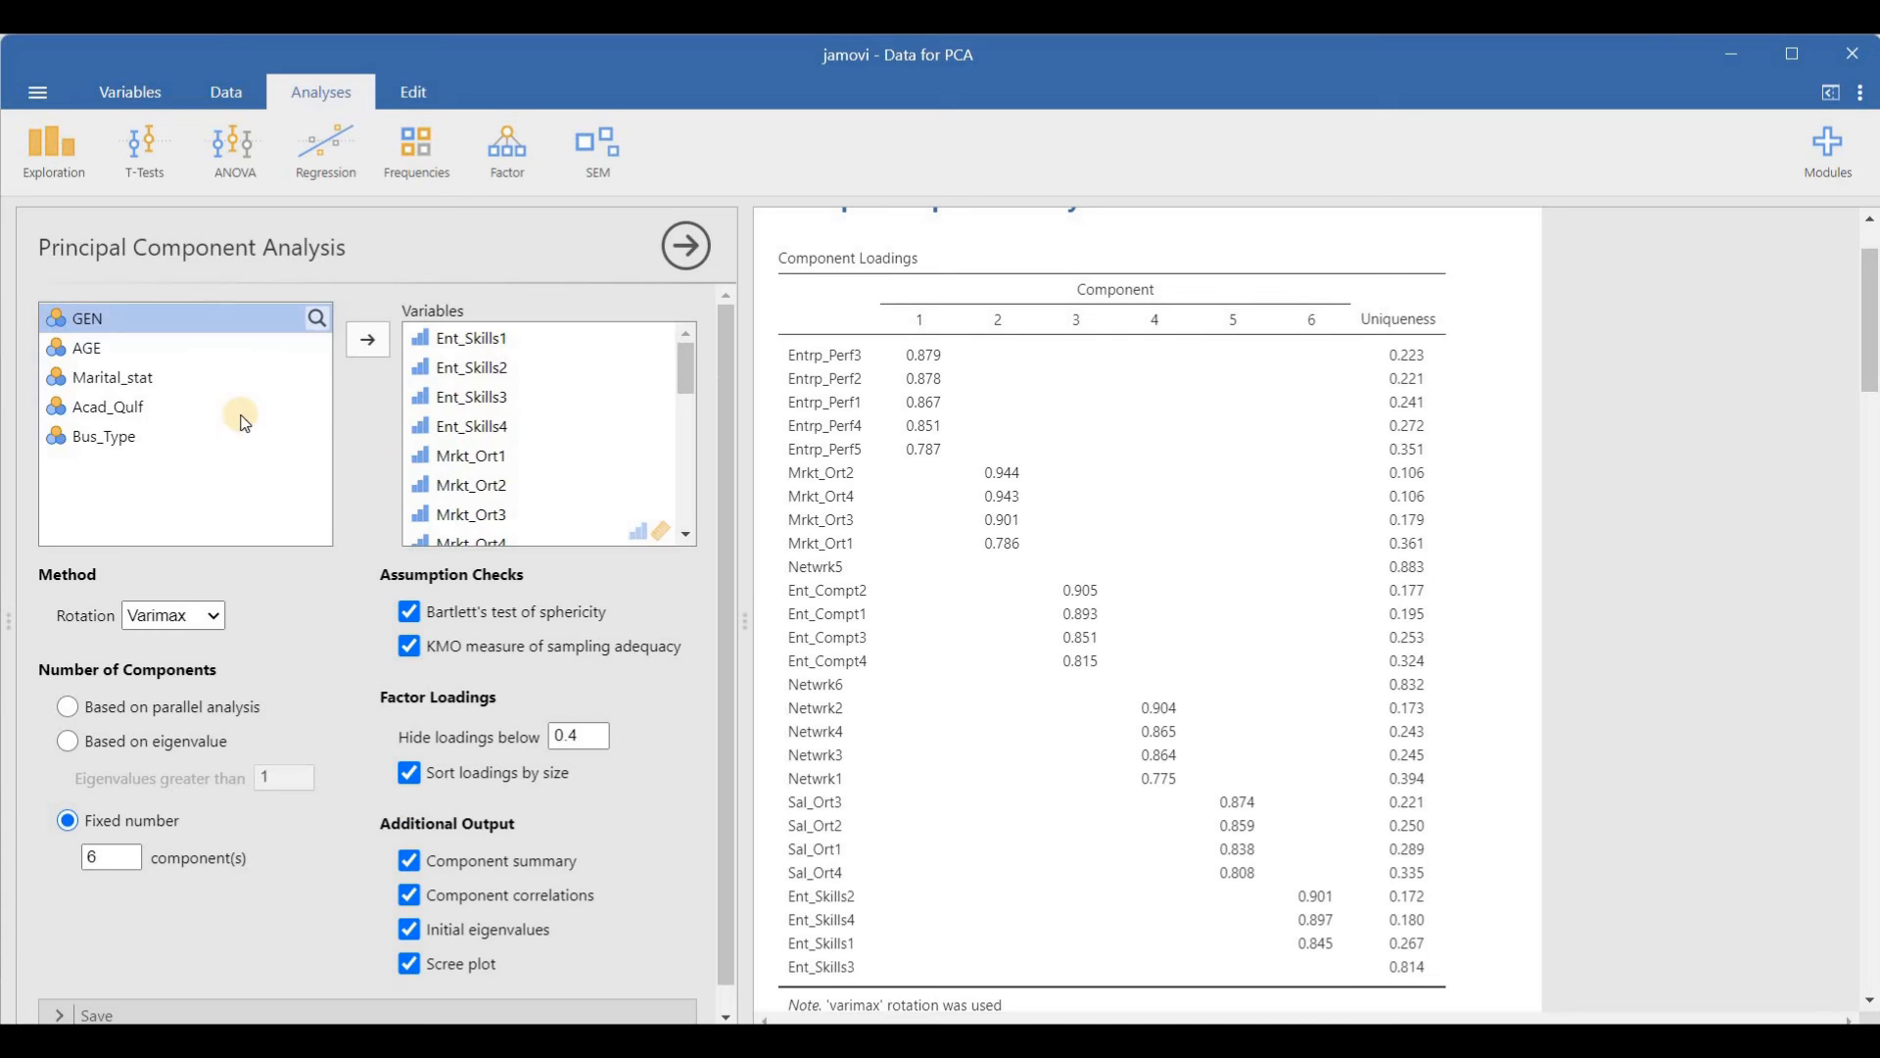
{"action": "left_click", "coordinate": [172, 617]}
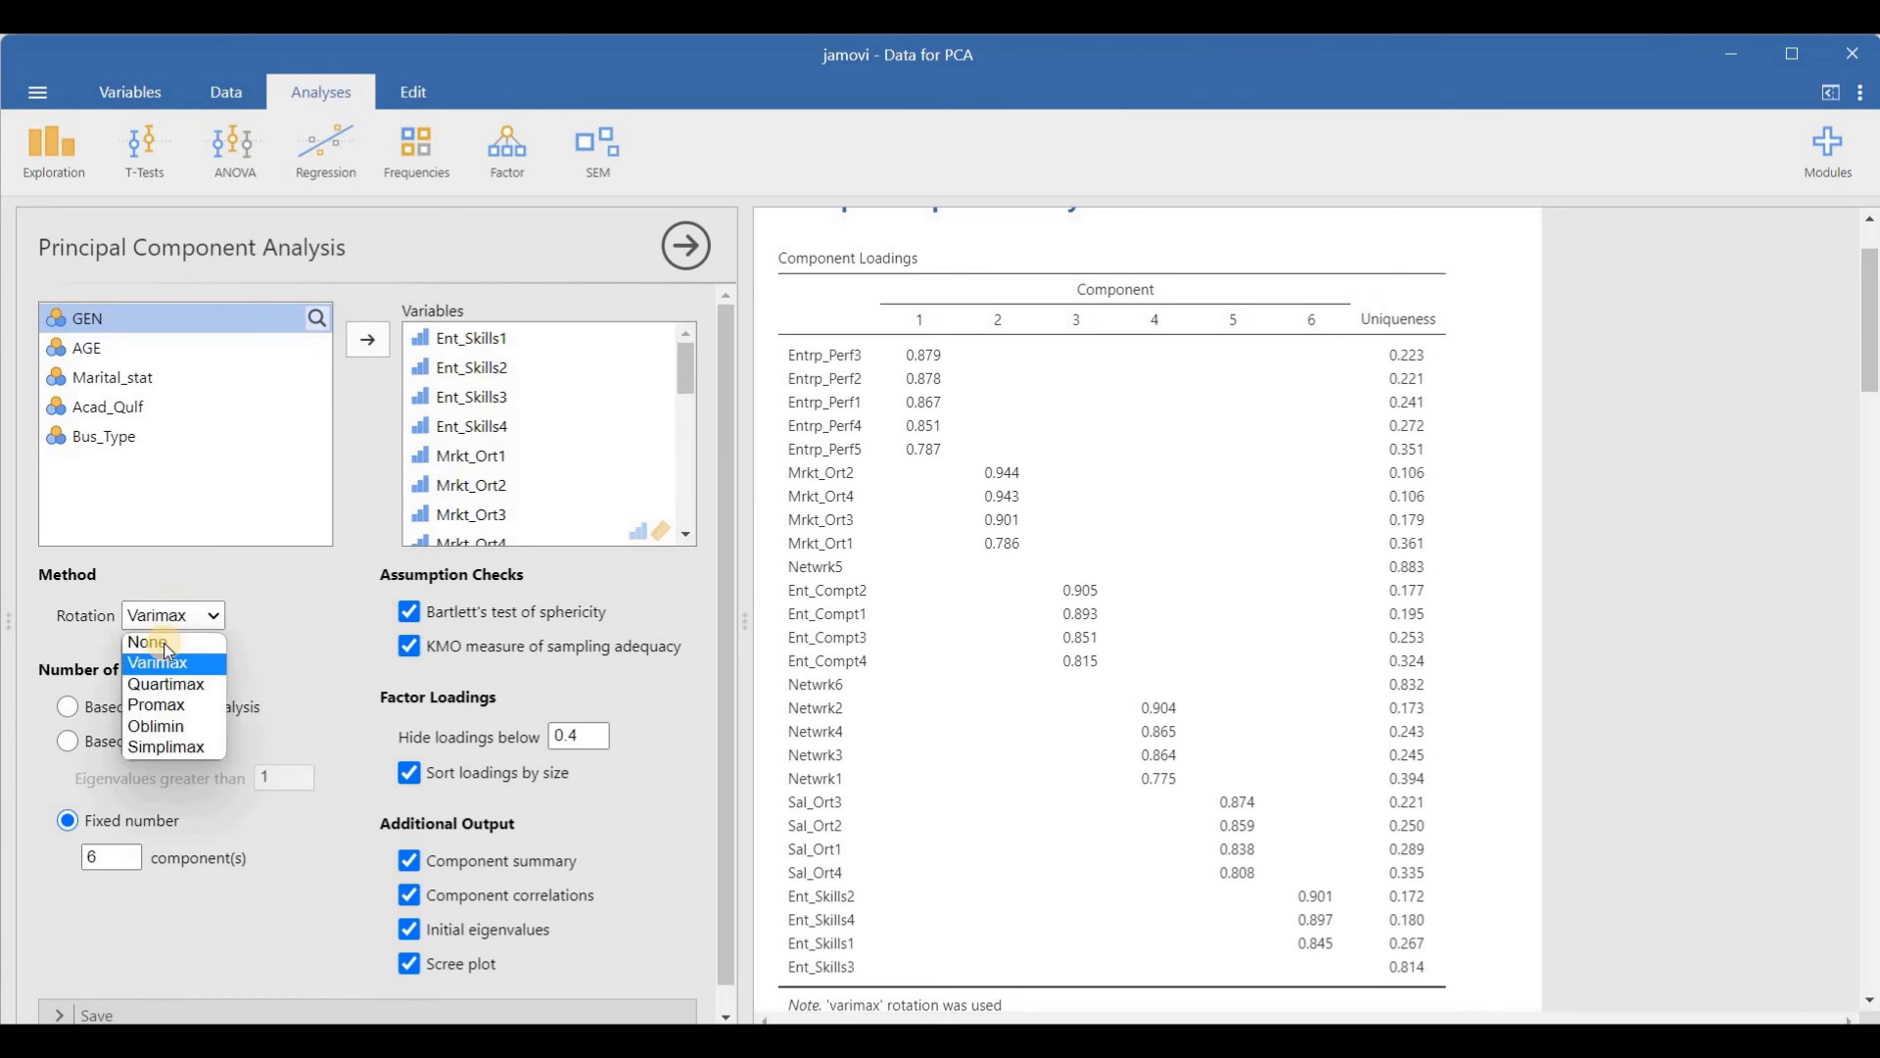
{"action": "left_click", "coordinate": [162, 643]}
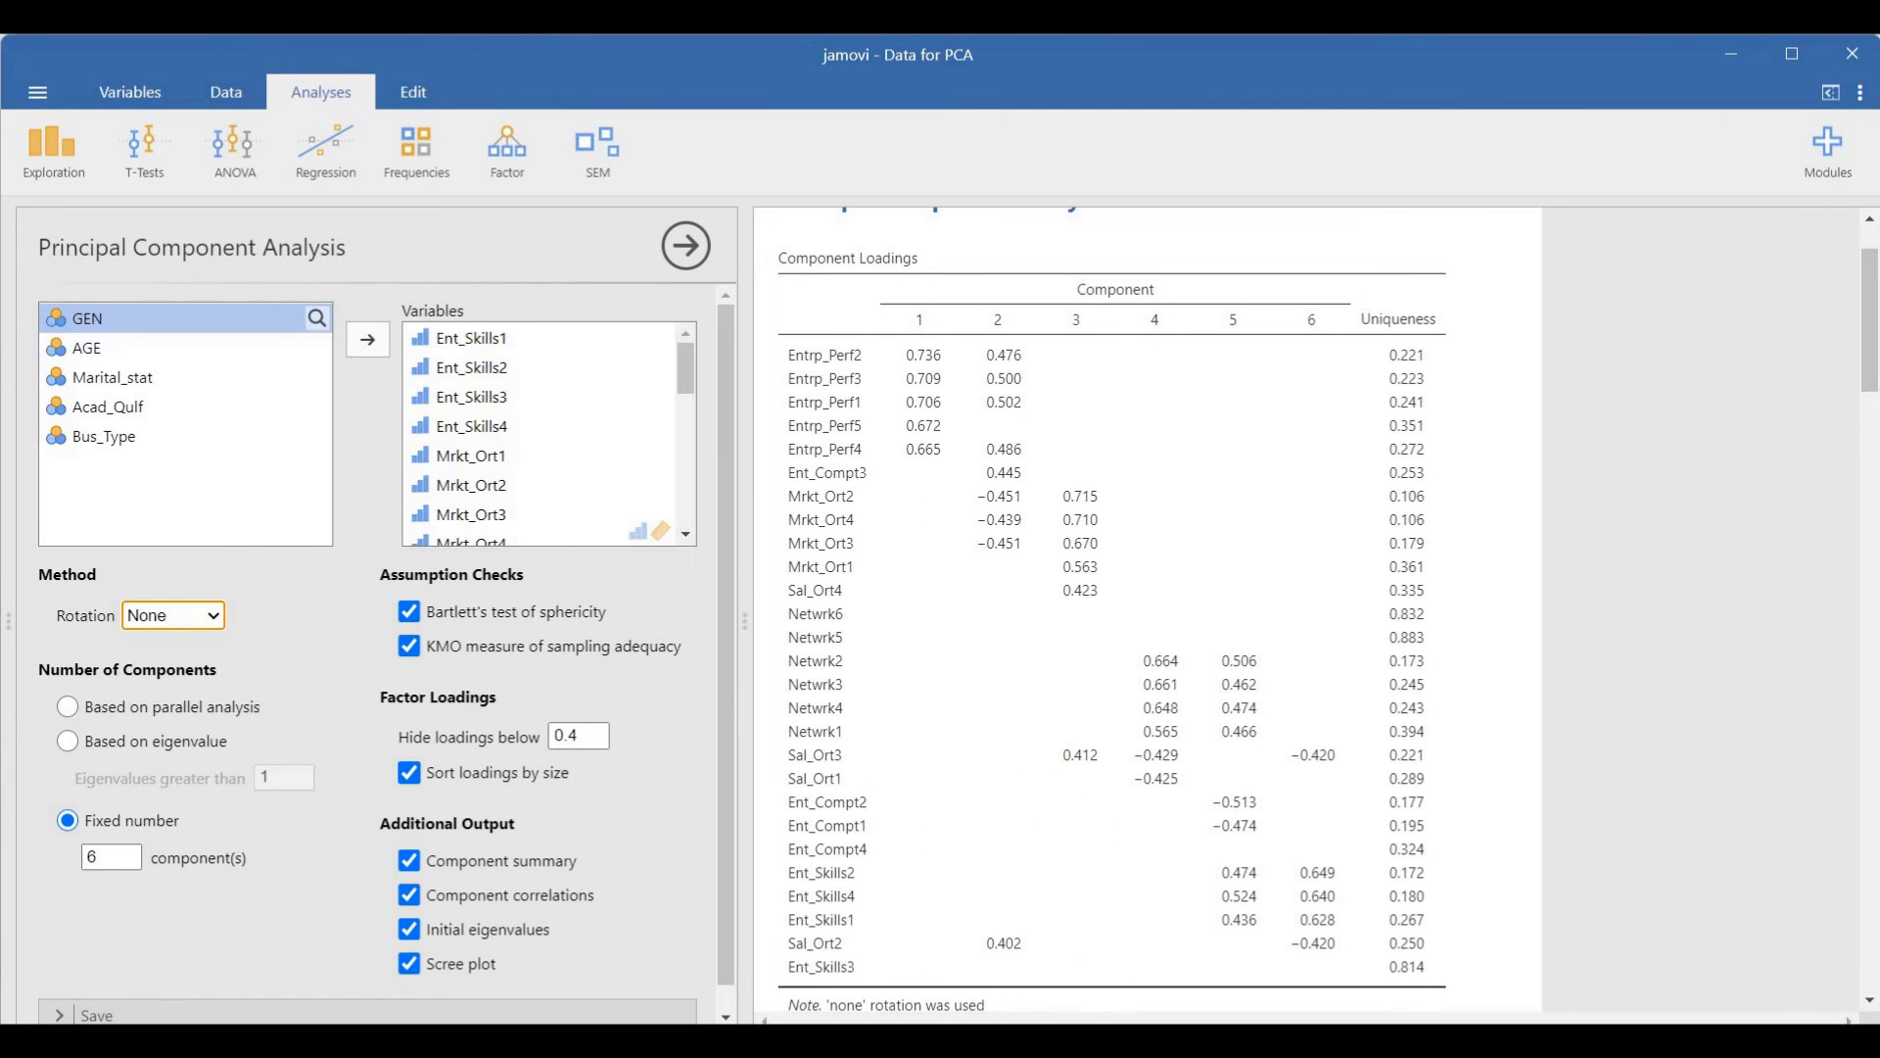
Switch to the SPSS output and show the Component Matrix to compare its unrotated loadings with jamovi's
{"action": "left_click", "coordinate": [1132, 1040]}
{"action": "left_click", "coordinate": [1226, 940]}
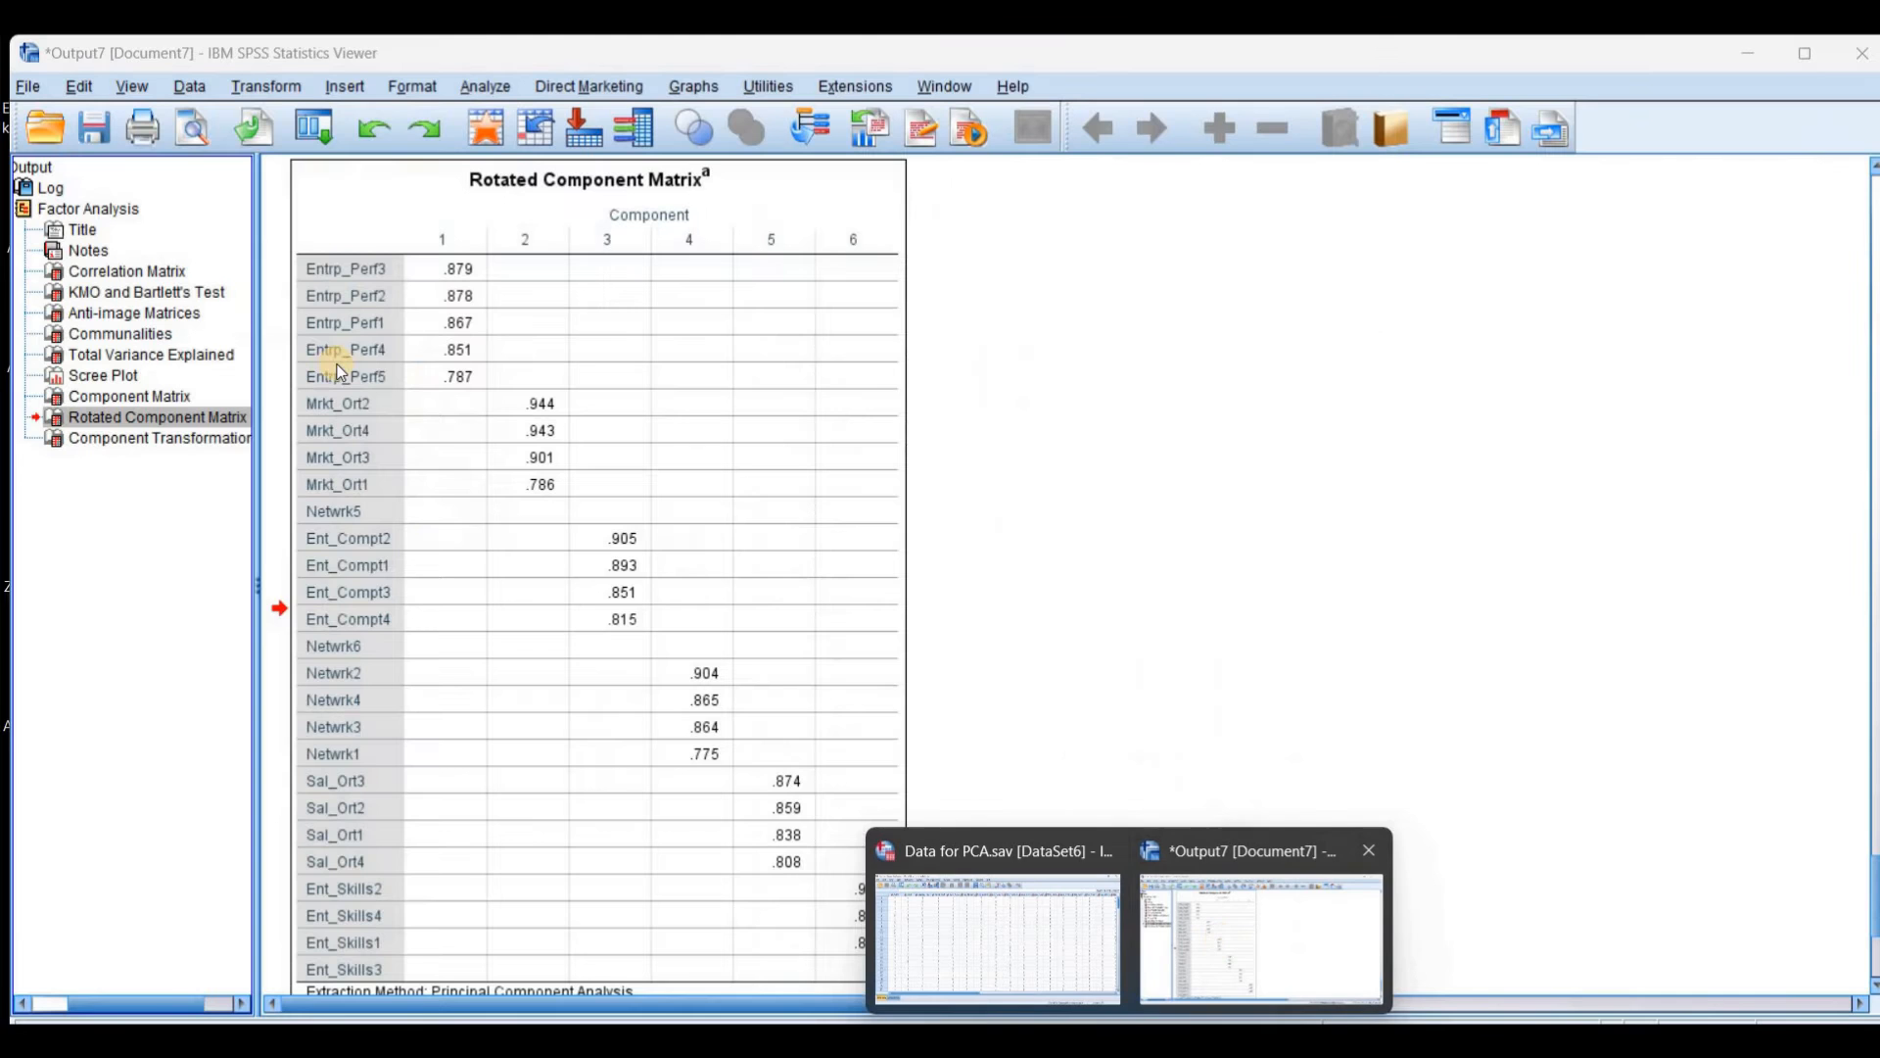
{"action": "left_click", "coordinate": [162, 397]}
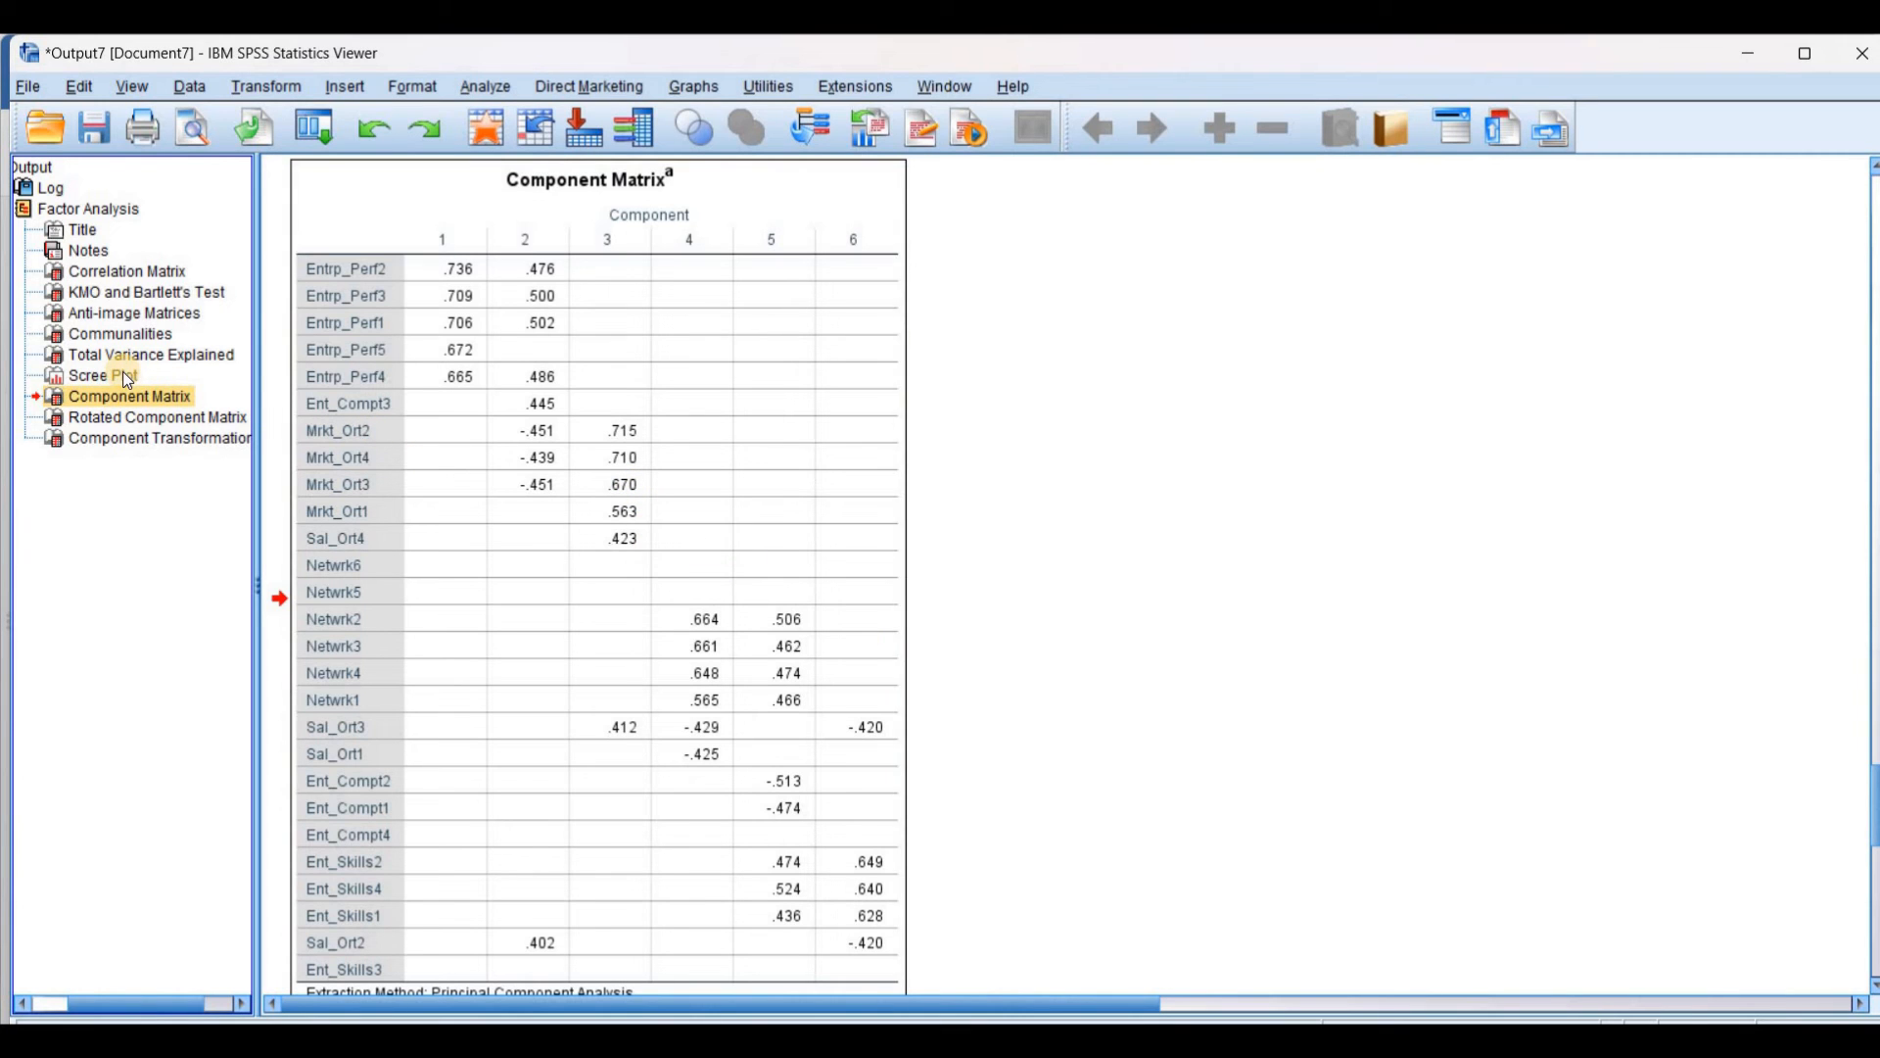
Compare the KMO and Bartlett's Test table in the SPSS output with the Assumption Checks tables in jamovi
{"action": "left_click", "coordinate": [141, 294]}
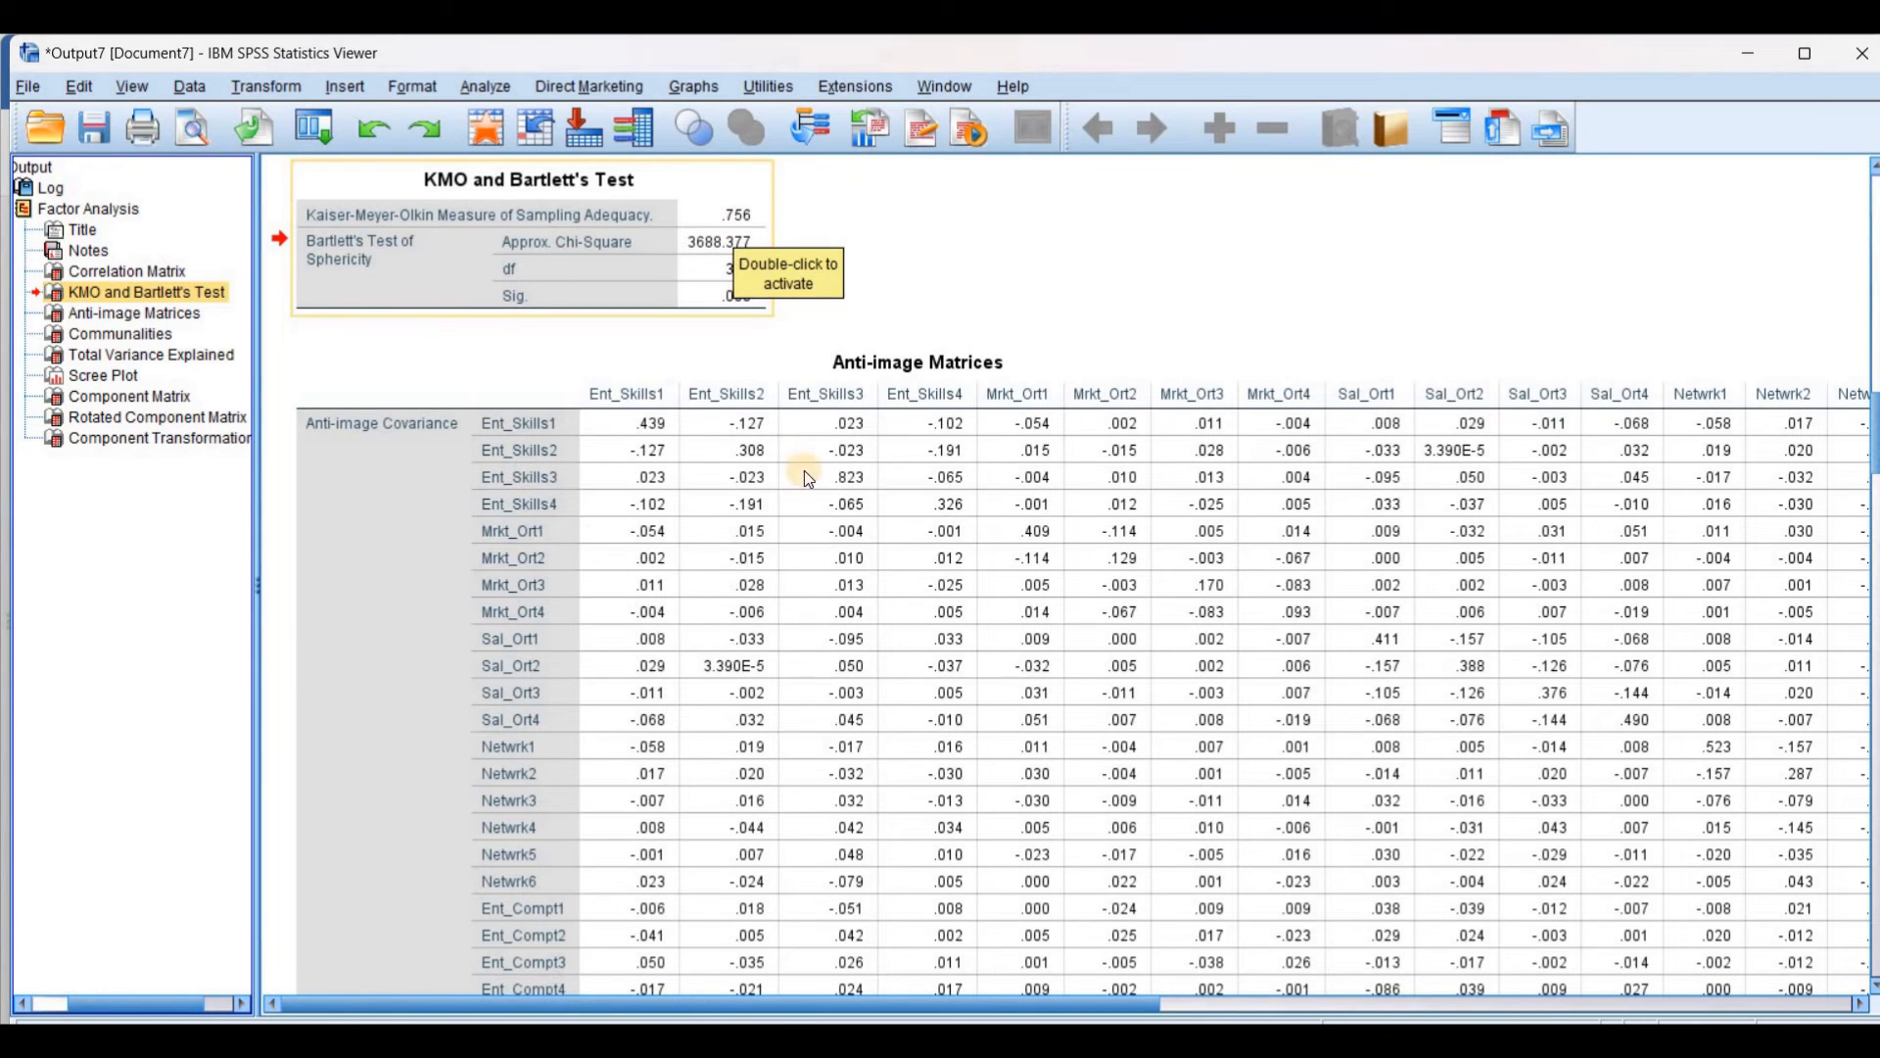
{"action": "left_click", "coordinate": [1021, 1038]}
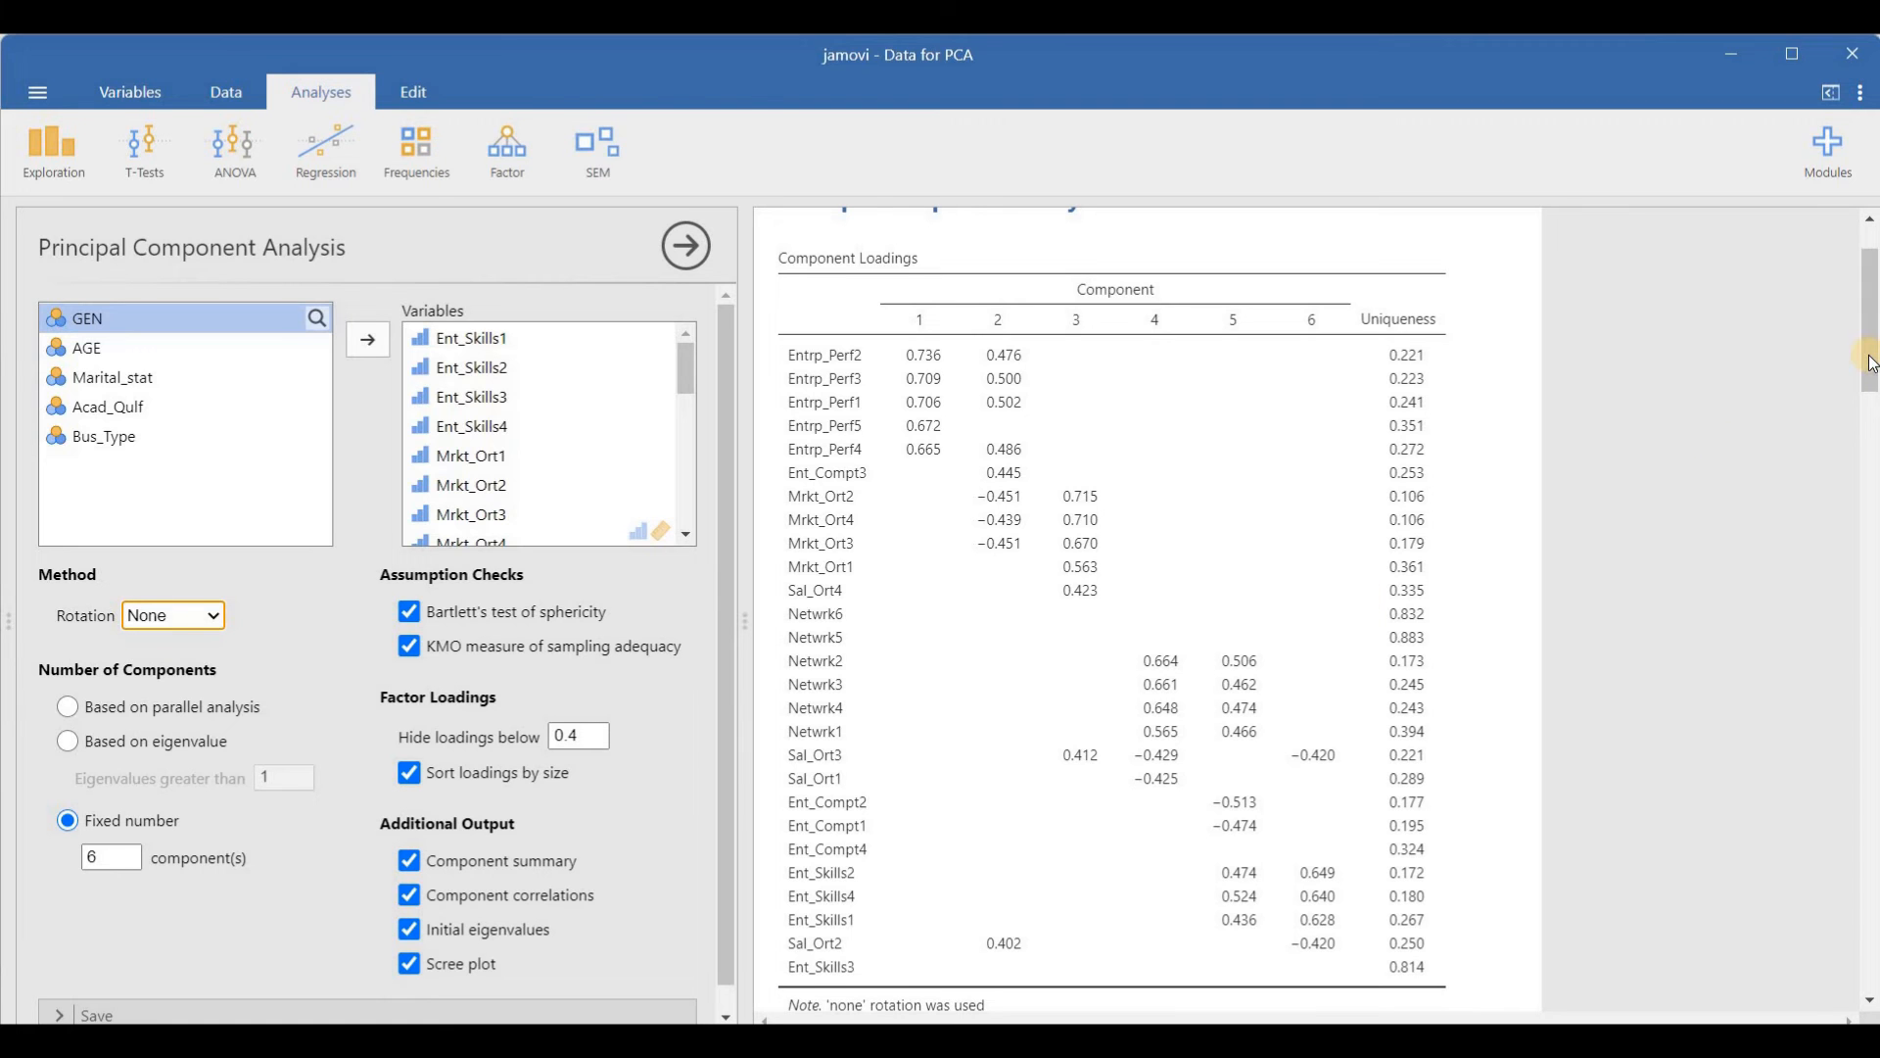
{"action": "left_click_drag", "start_coordinate": [1870, 368], "coordinate": [1869, 646]}
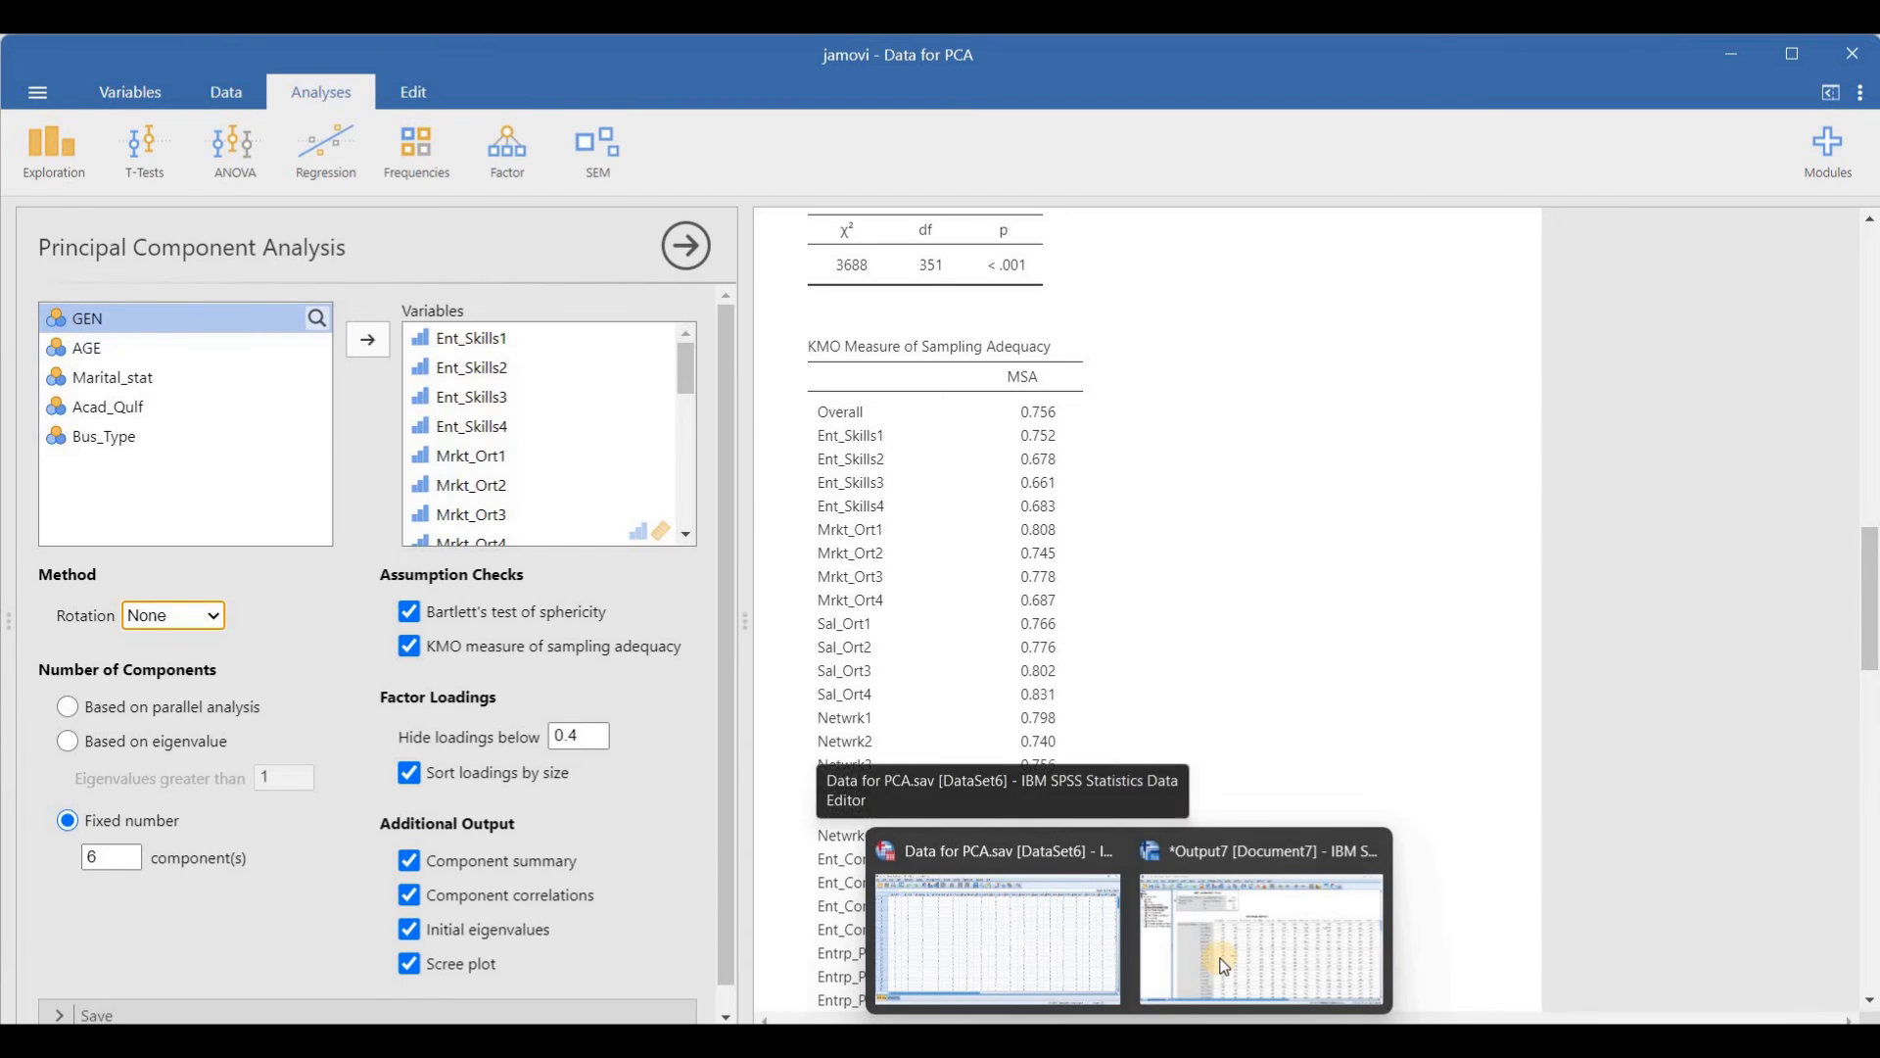
{"action": "left_click", "coordinate": [1219, 955]}
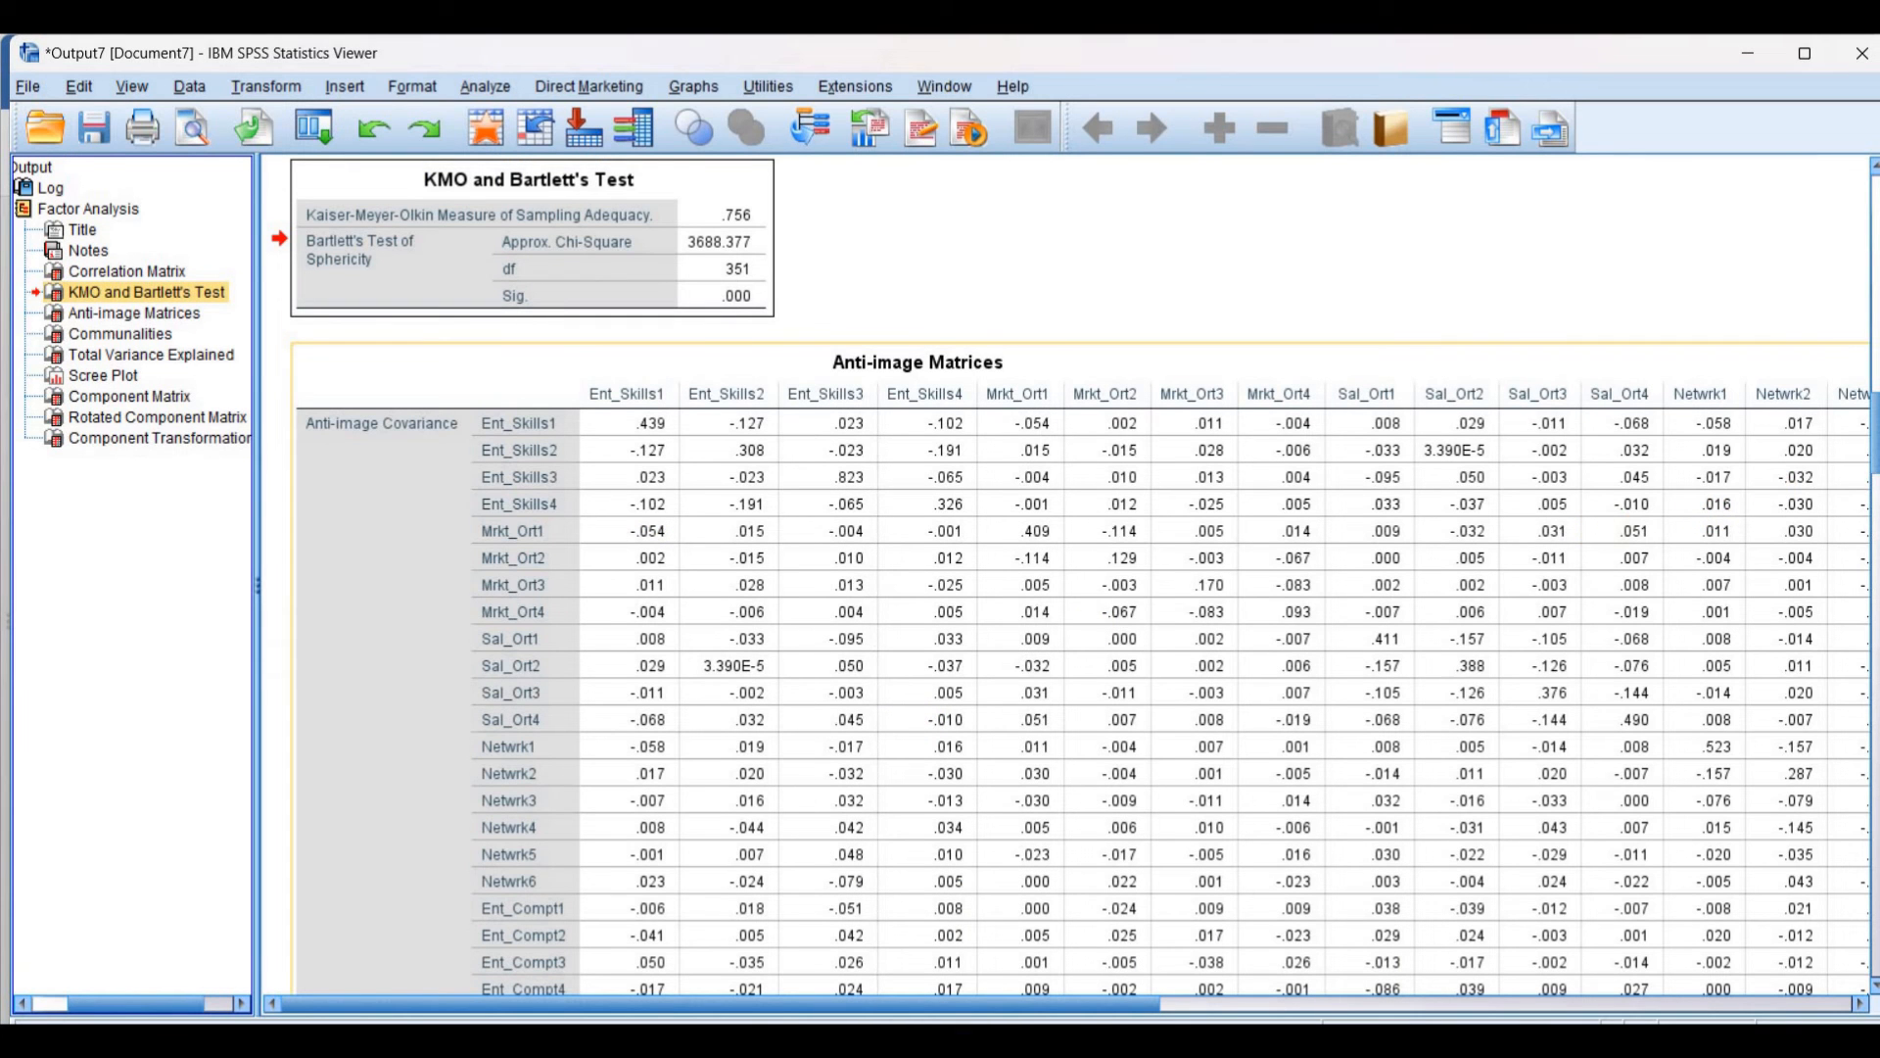
{"action": "scroll", "coordinate": [1866, 451], "scroll_direction": "down", "scroll_amount": 2}
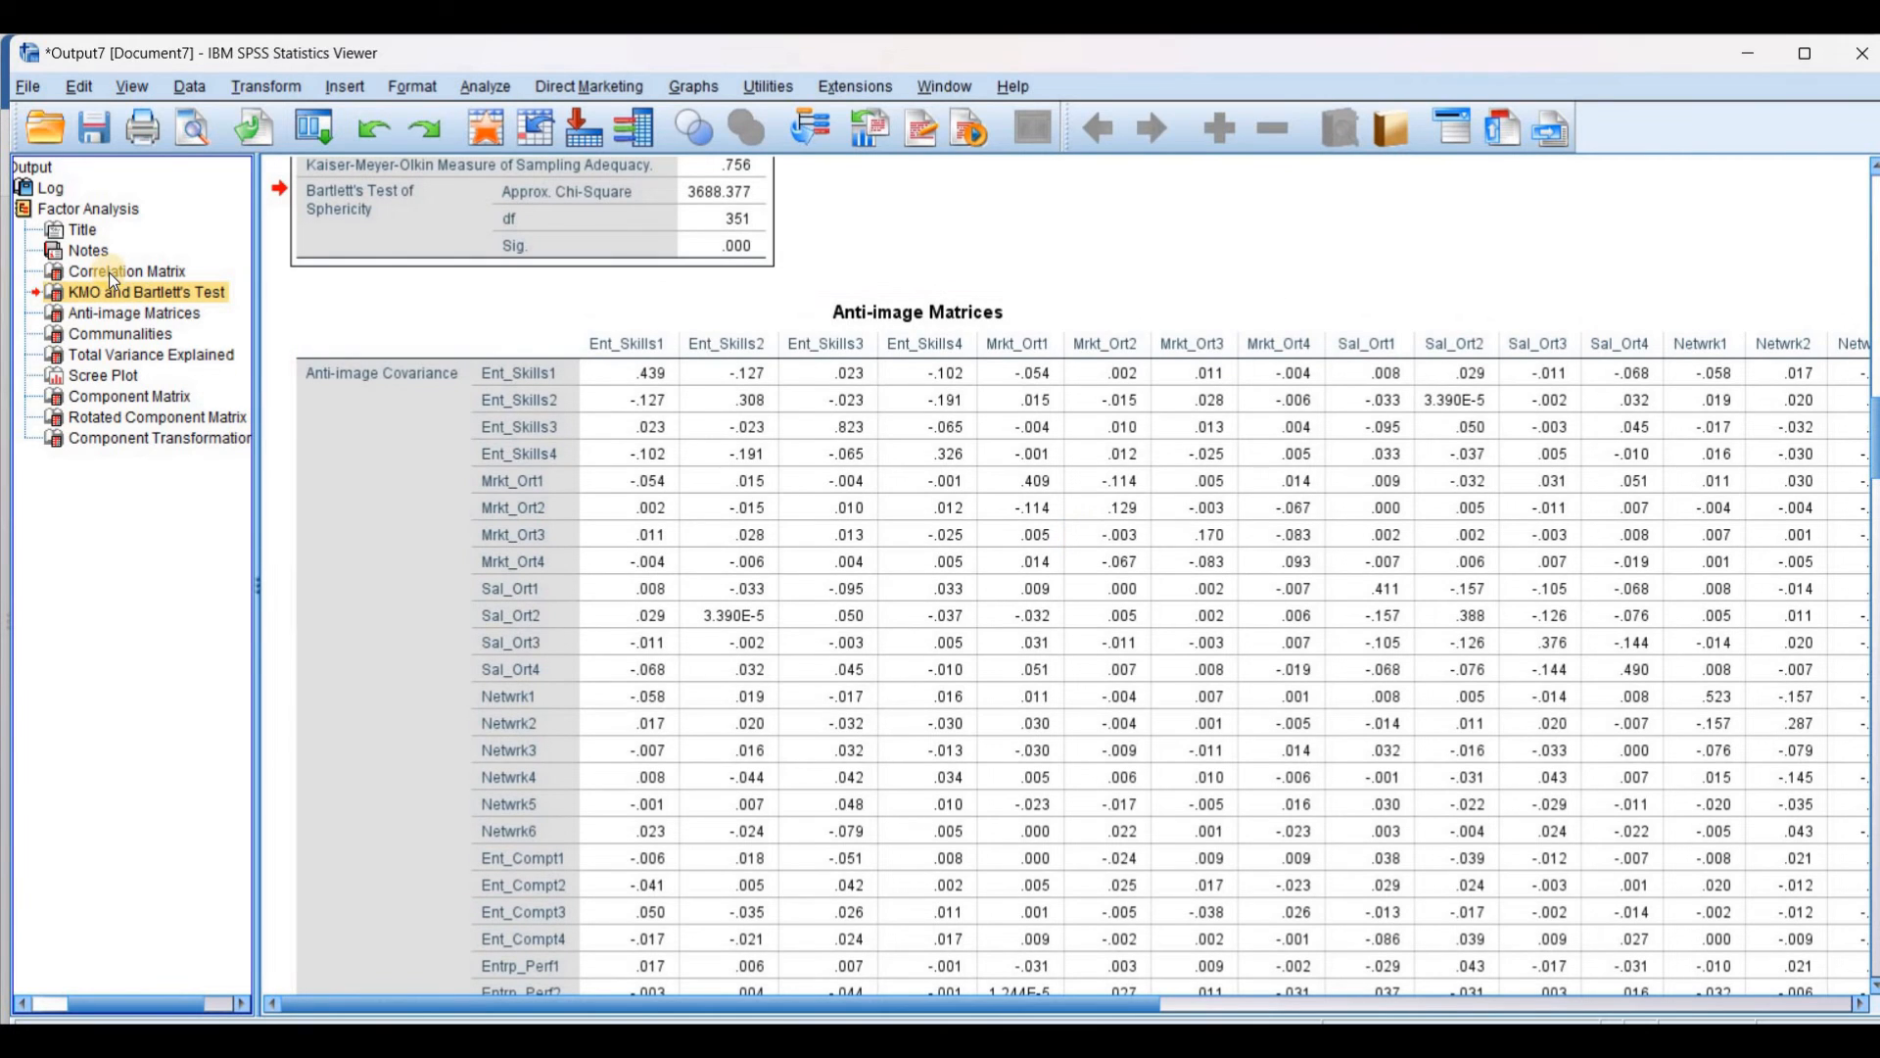
Show the Anti-image Matrices in the SPSS output and examine the diagonal of the Anti-image Correlation section
{"action": "left_click", "coordinate": [133, 312]}
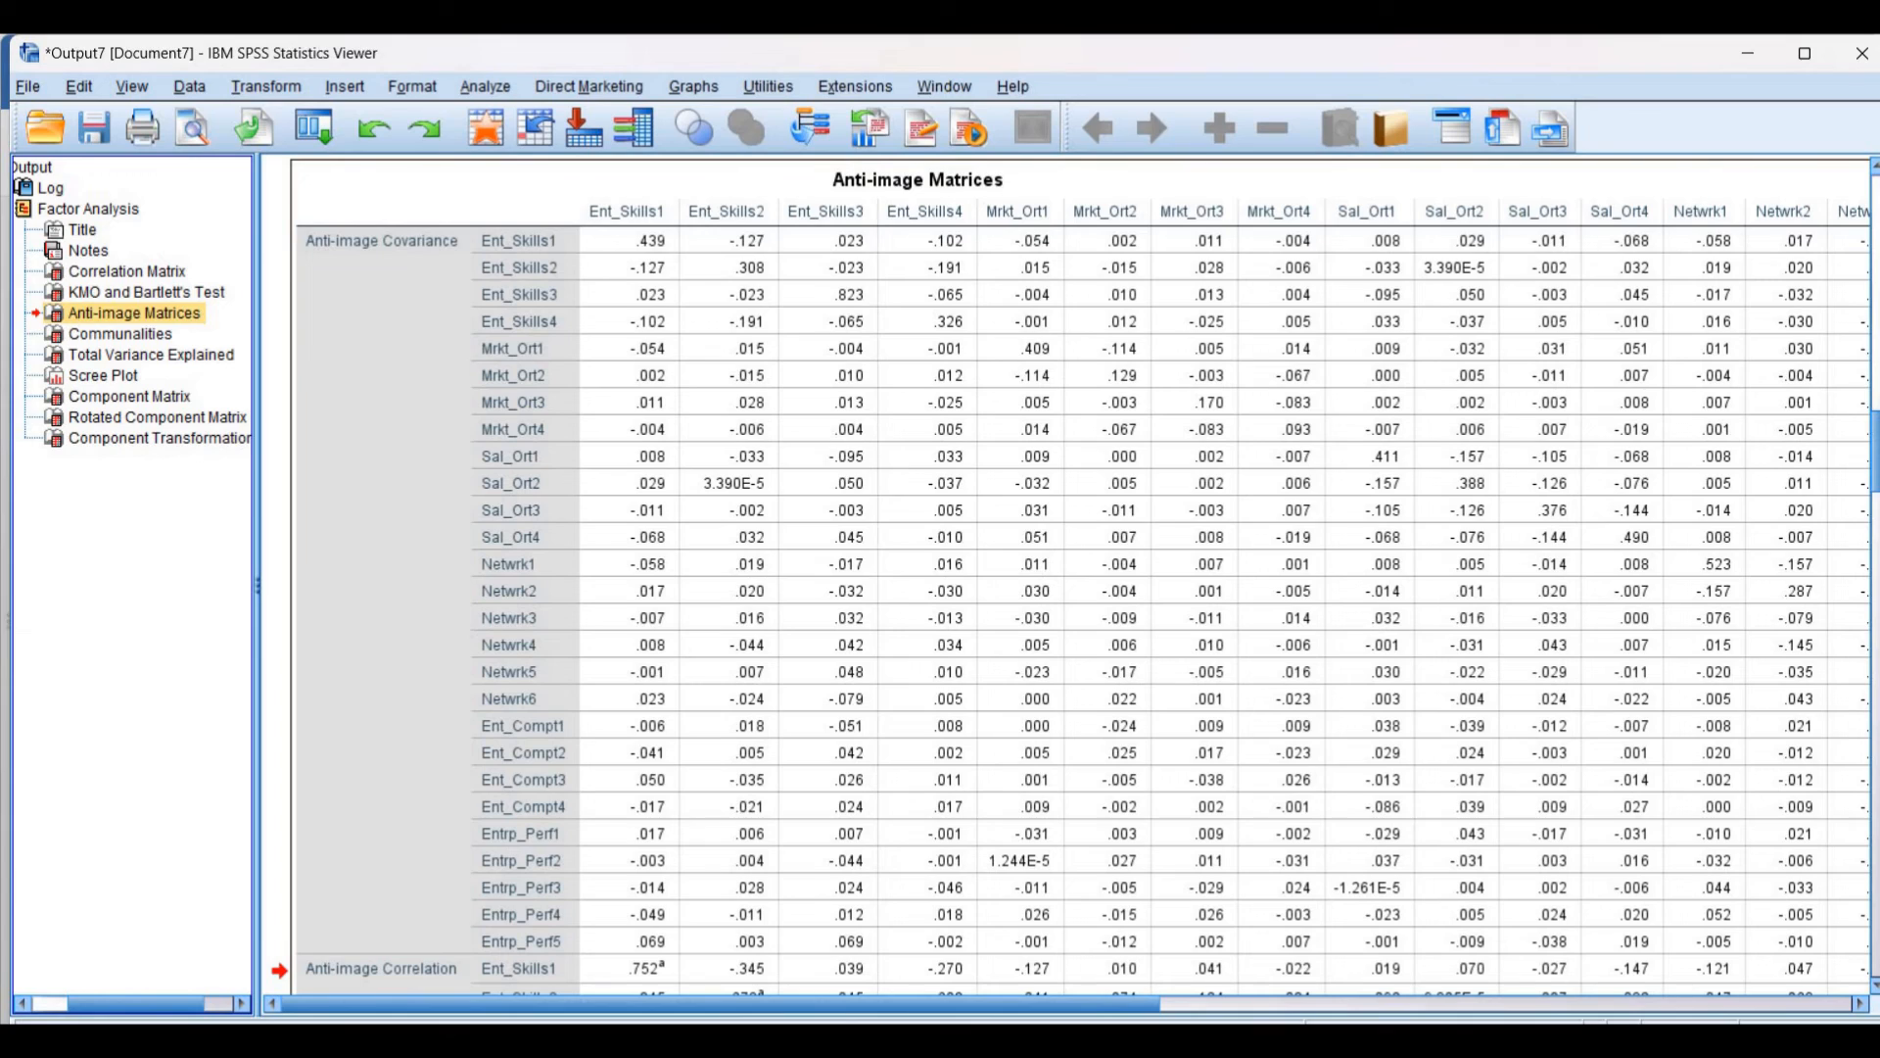
{"action": "key", "text": "alt+Tab"}
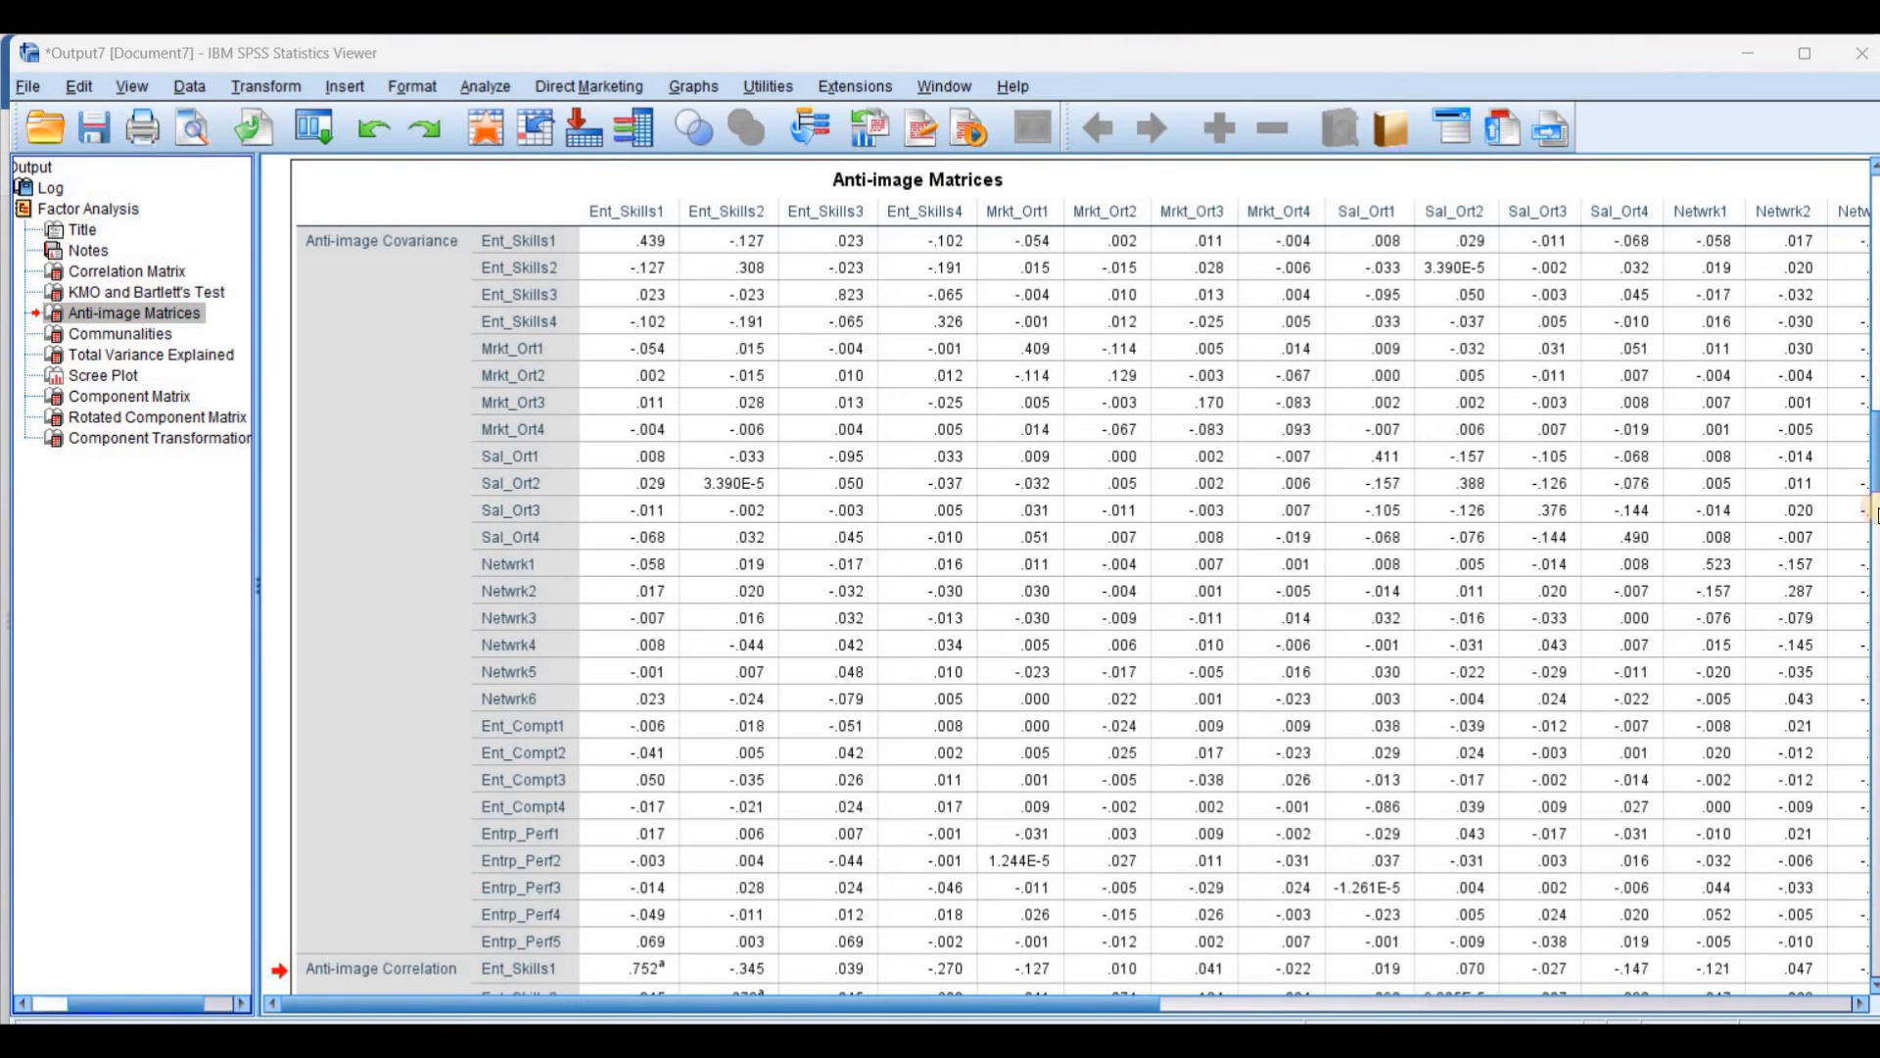
{"action": "mouse_move", "coordinate": [1872, 484]}
{"action": "left_mouse_down"}
{"action": "mouse_move", "coordinate": [1873, 538]}
{"action": "mouse_move", "coordinate": [1877, 518]}
{"action": "left_mouse_up"}
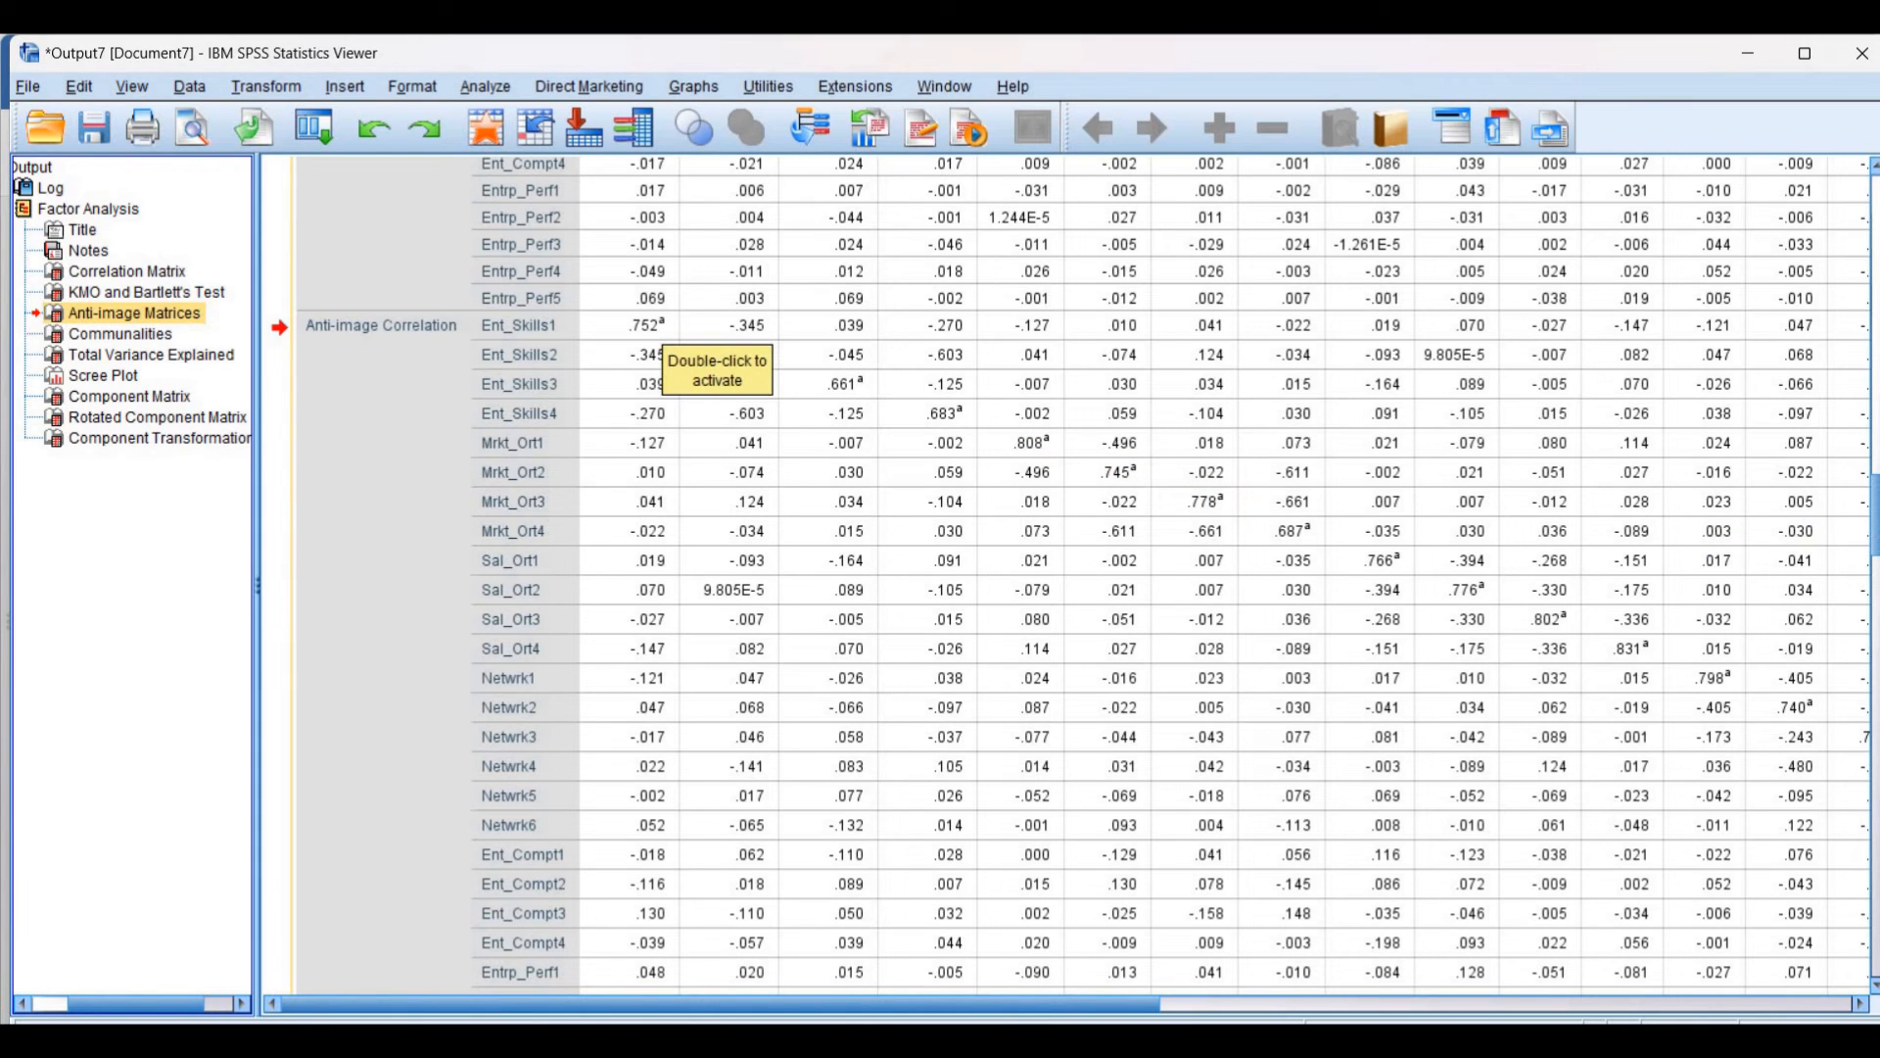
{"action": "scroll", "coordinate": [1870, 533], "scroll_direction": "down", "scroll_amount": 5}
{"action": "scroll", "coordinate": [1871, 548], "scroll_direction": "down", "scroll_amount": 4}
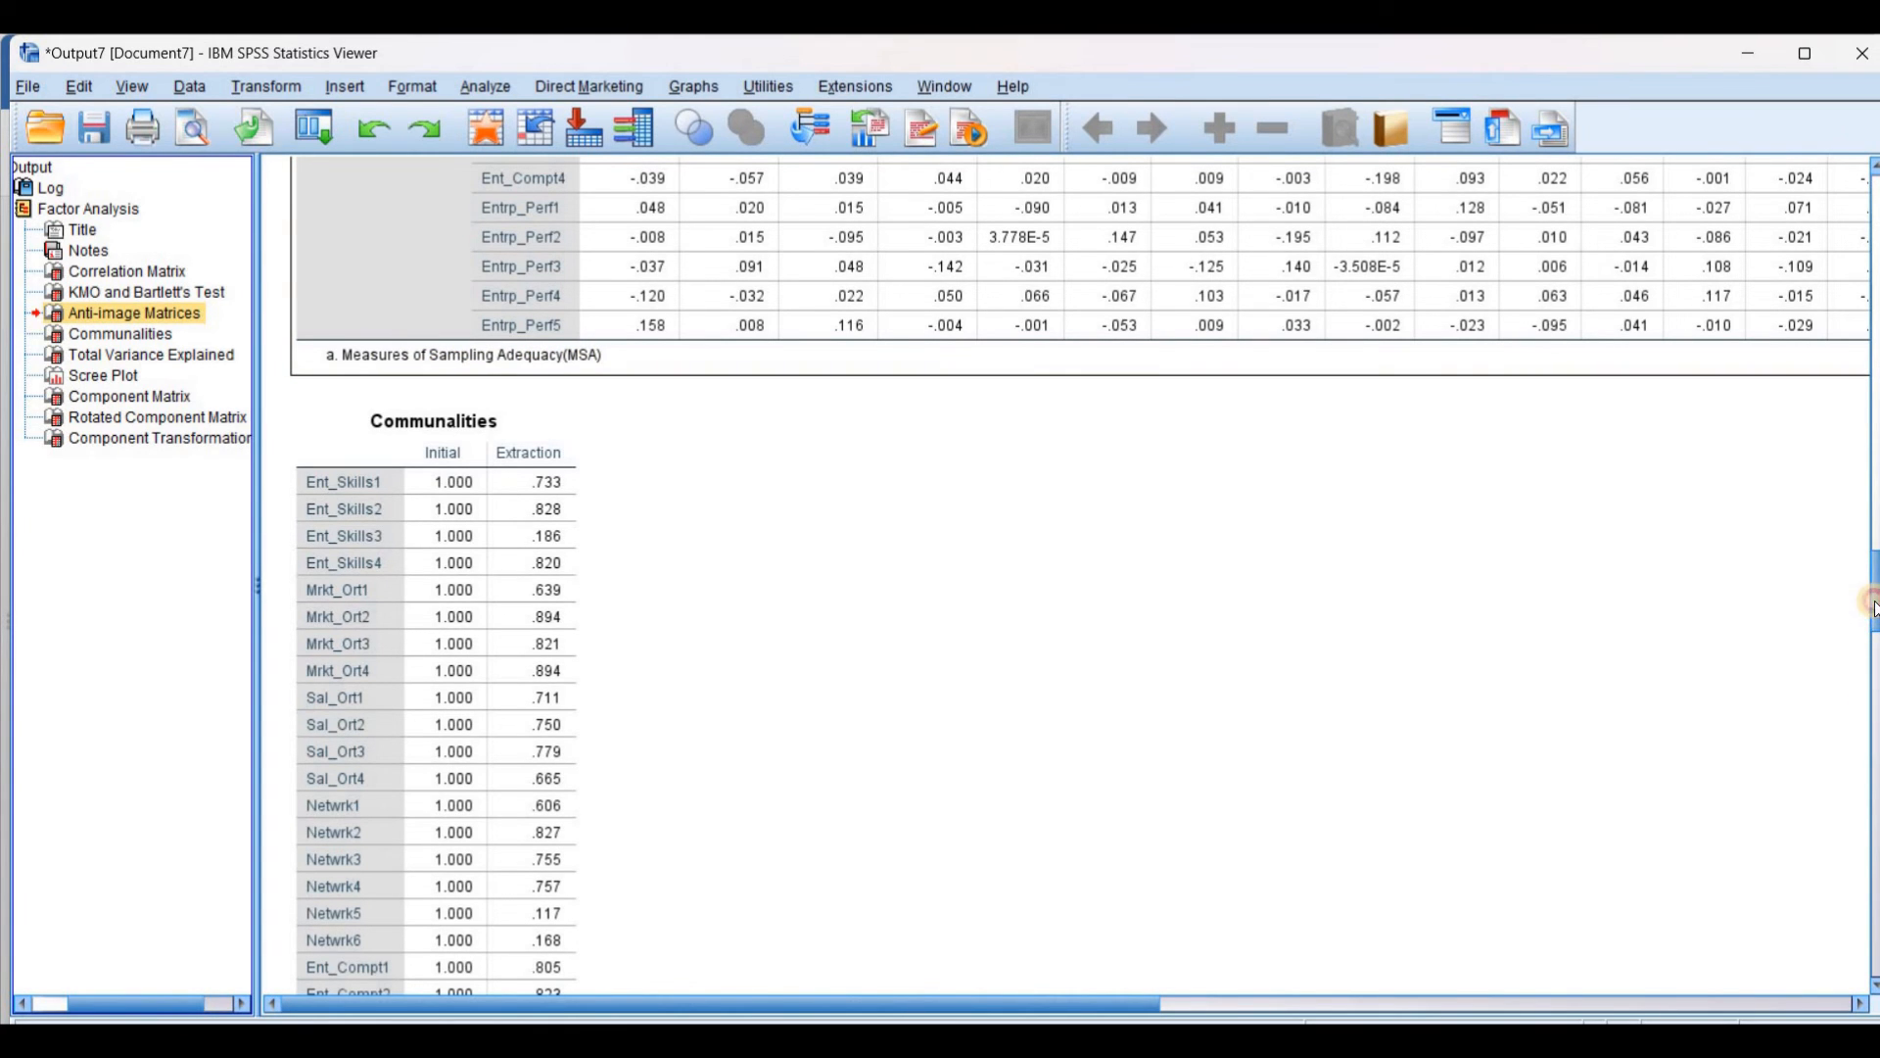
{"action": "left_click", "coordinate": [1872, 548]}
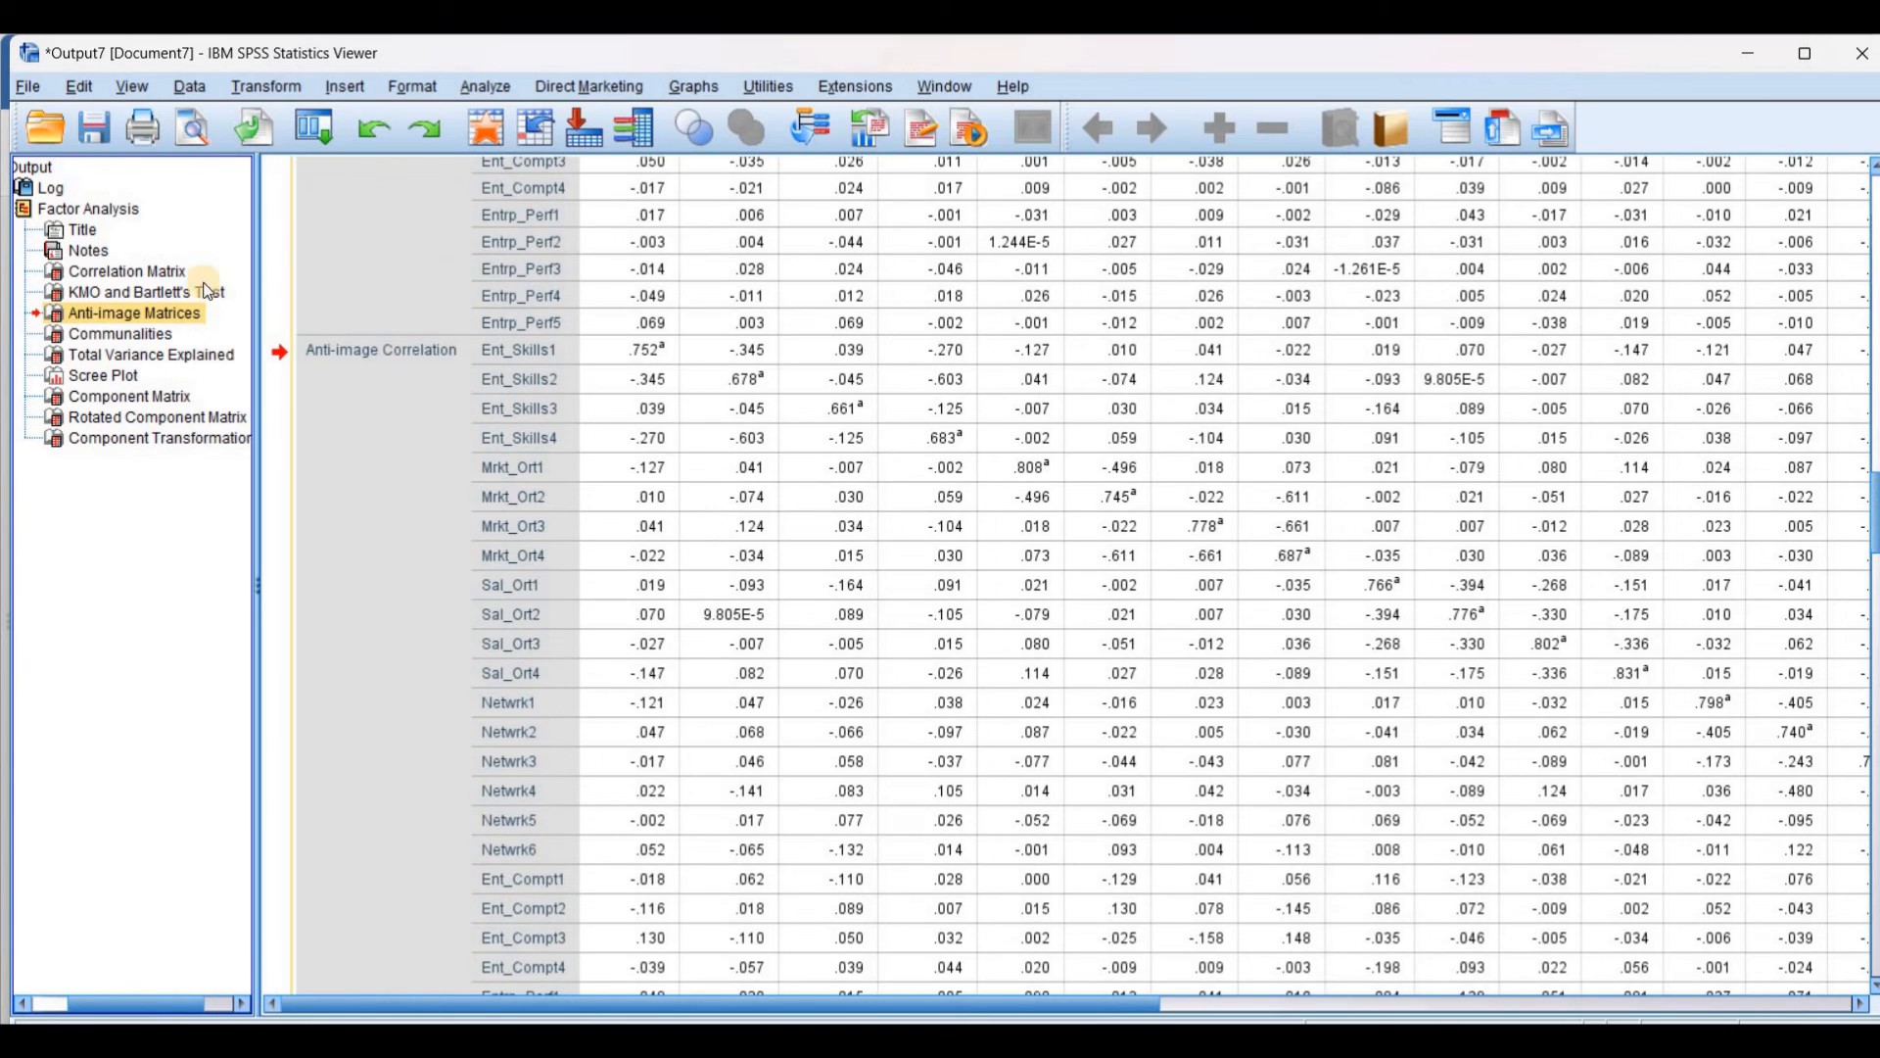
Compare the SPSS overall KMO value and anti-image correlation diagonal with jamovi's KMO Measure of Sampling Adequacy table
{"action": "left_click", "coordinate": [197, 293]}
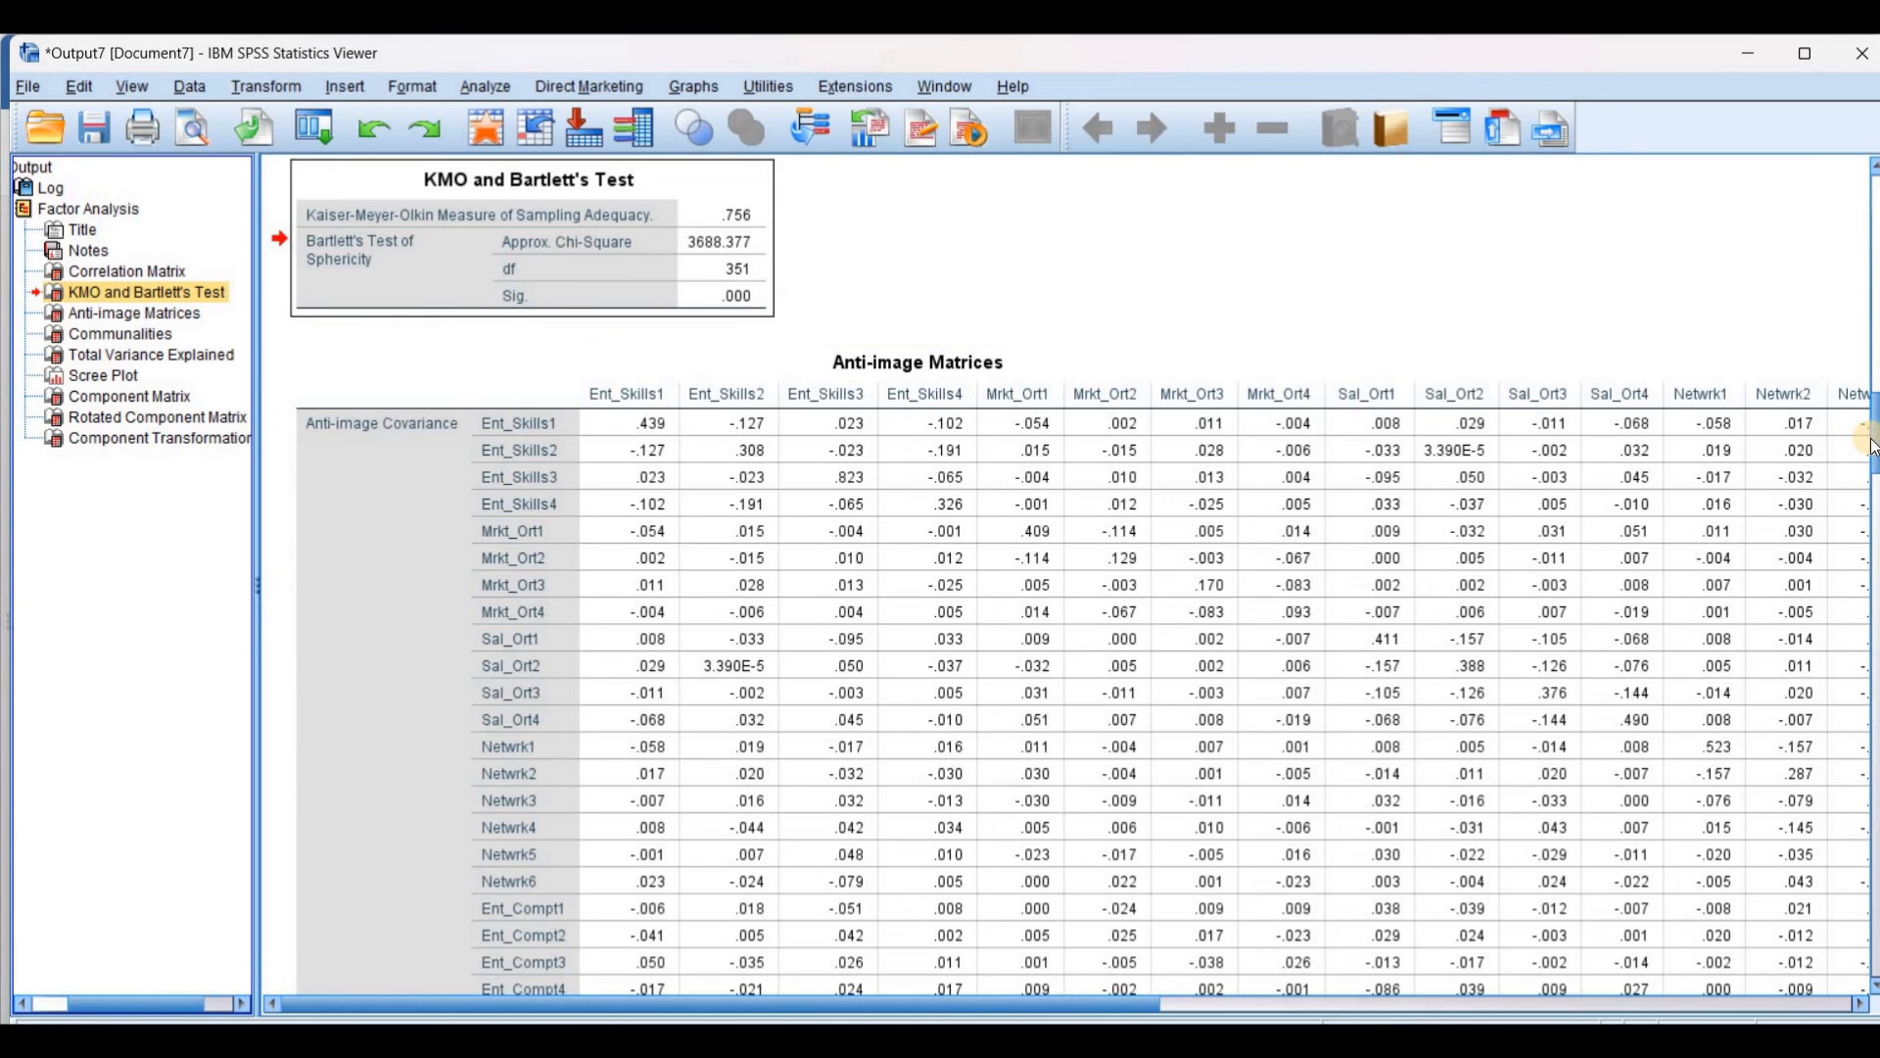
{"action": "scroll", "coordinate": [1871, 445], "scroll_direction": "down", "scroll_amount": 3}
{"action": "scroll", "coordinate": [1103, 420], "scroll_direction": "down", "scroll_amount": 5}
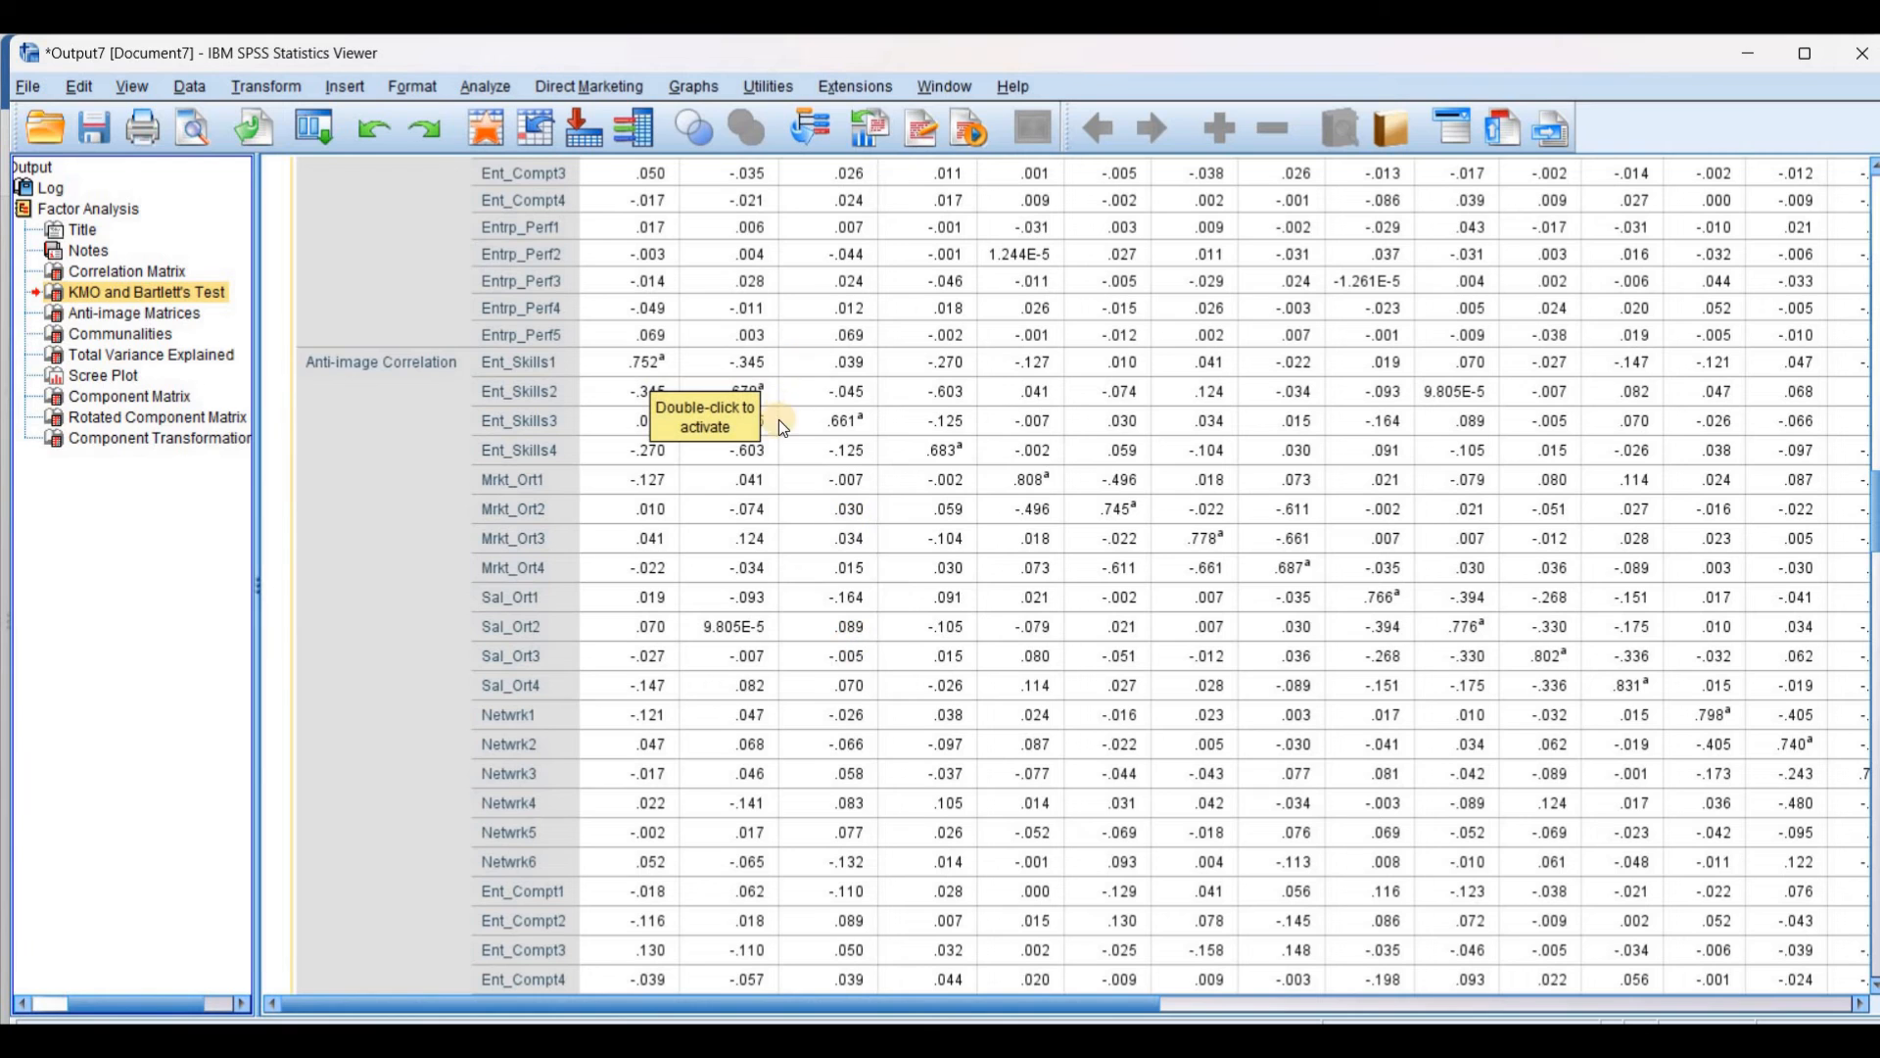
{"action": "scroll", "coordinate": [1013, 480], "scroll_direction": "up", "scroll_amount": 6}
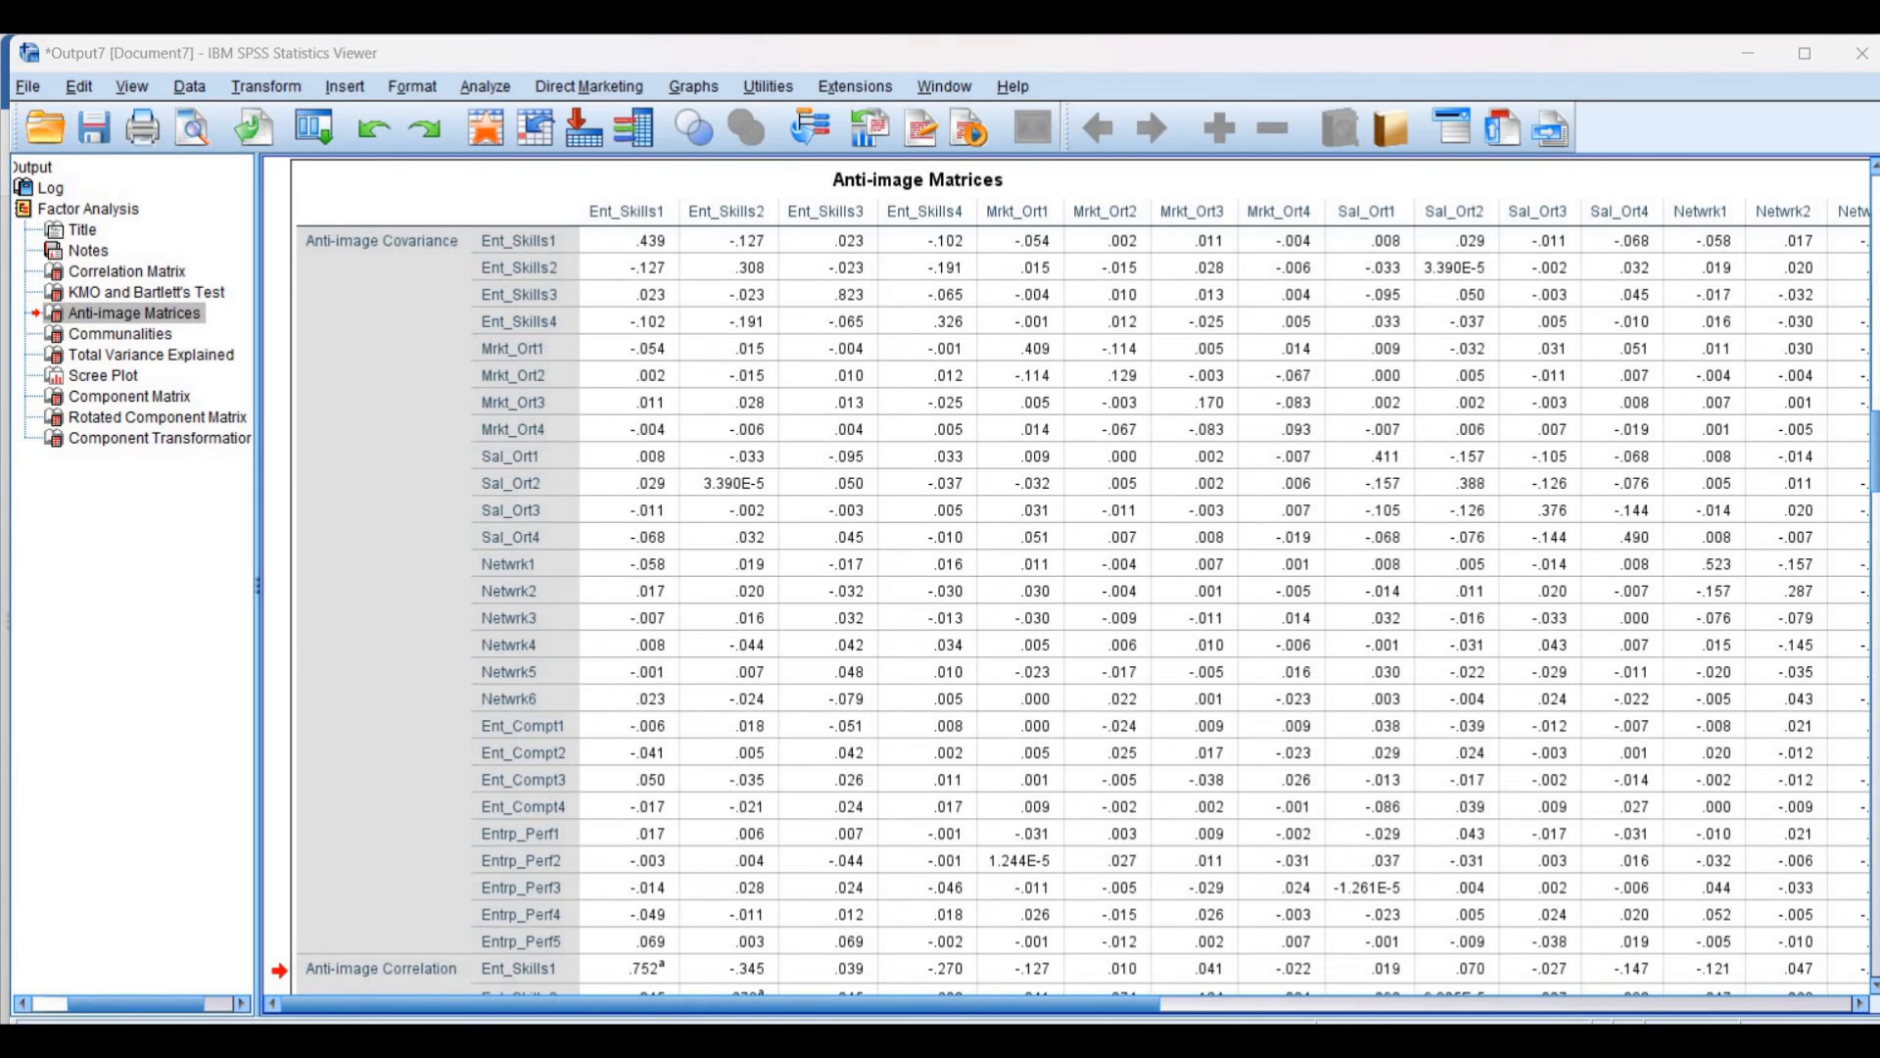
{"action": "left_click_drag", "start_coordinate": [1875, 462], "coordinate": [1874, 521]}
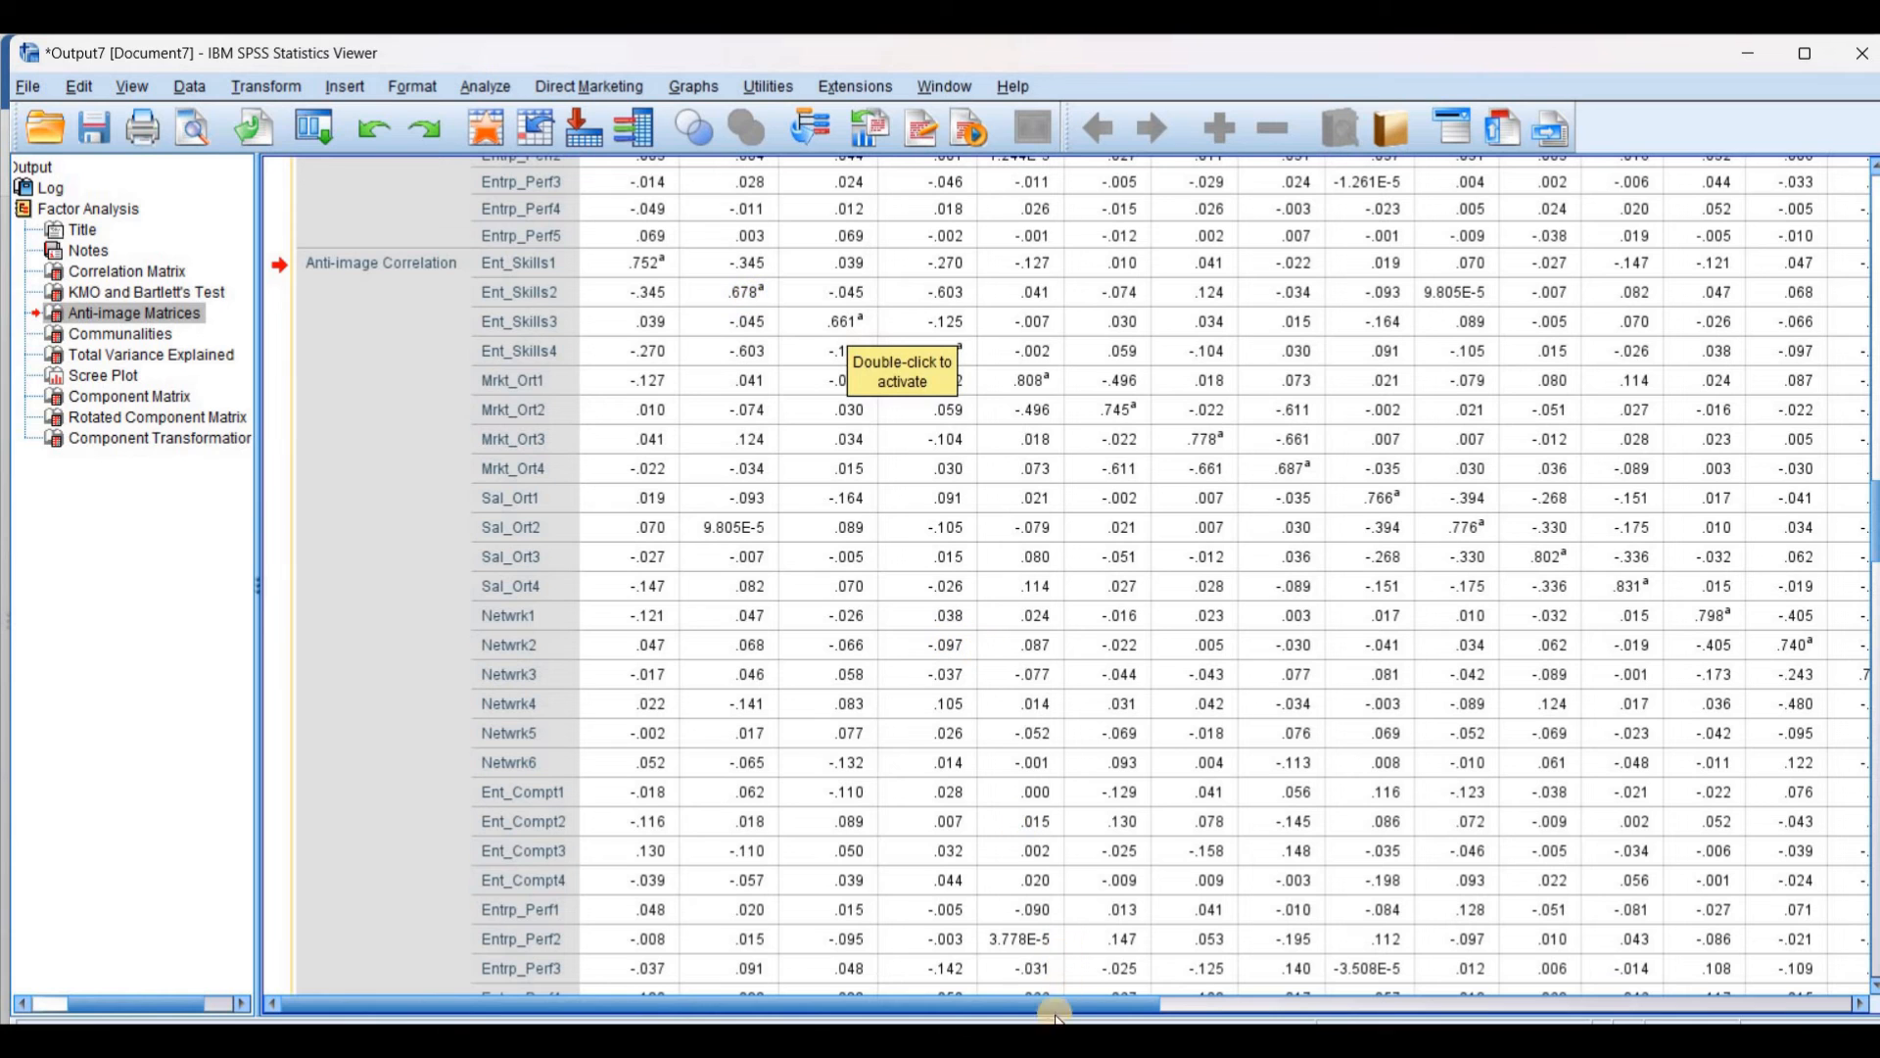
{"action": "left_click", "coordinate": [1024, 1039]}
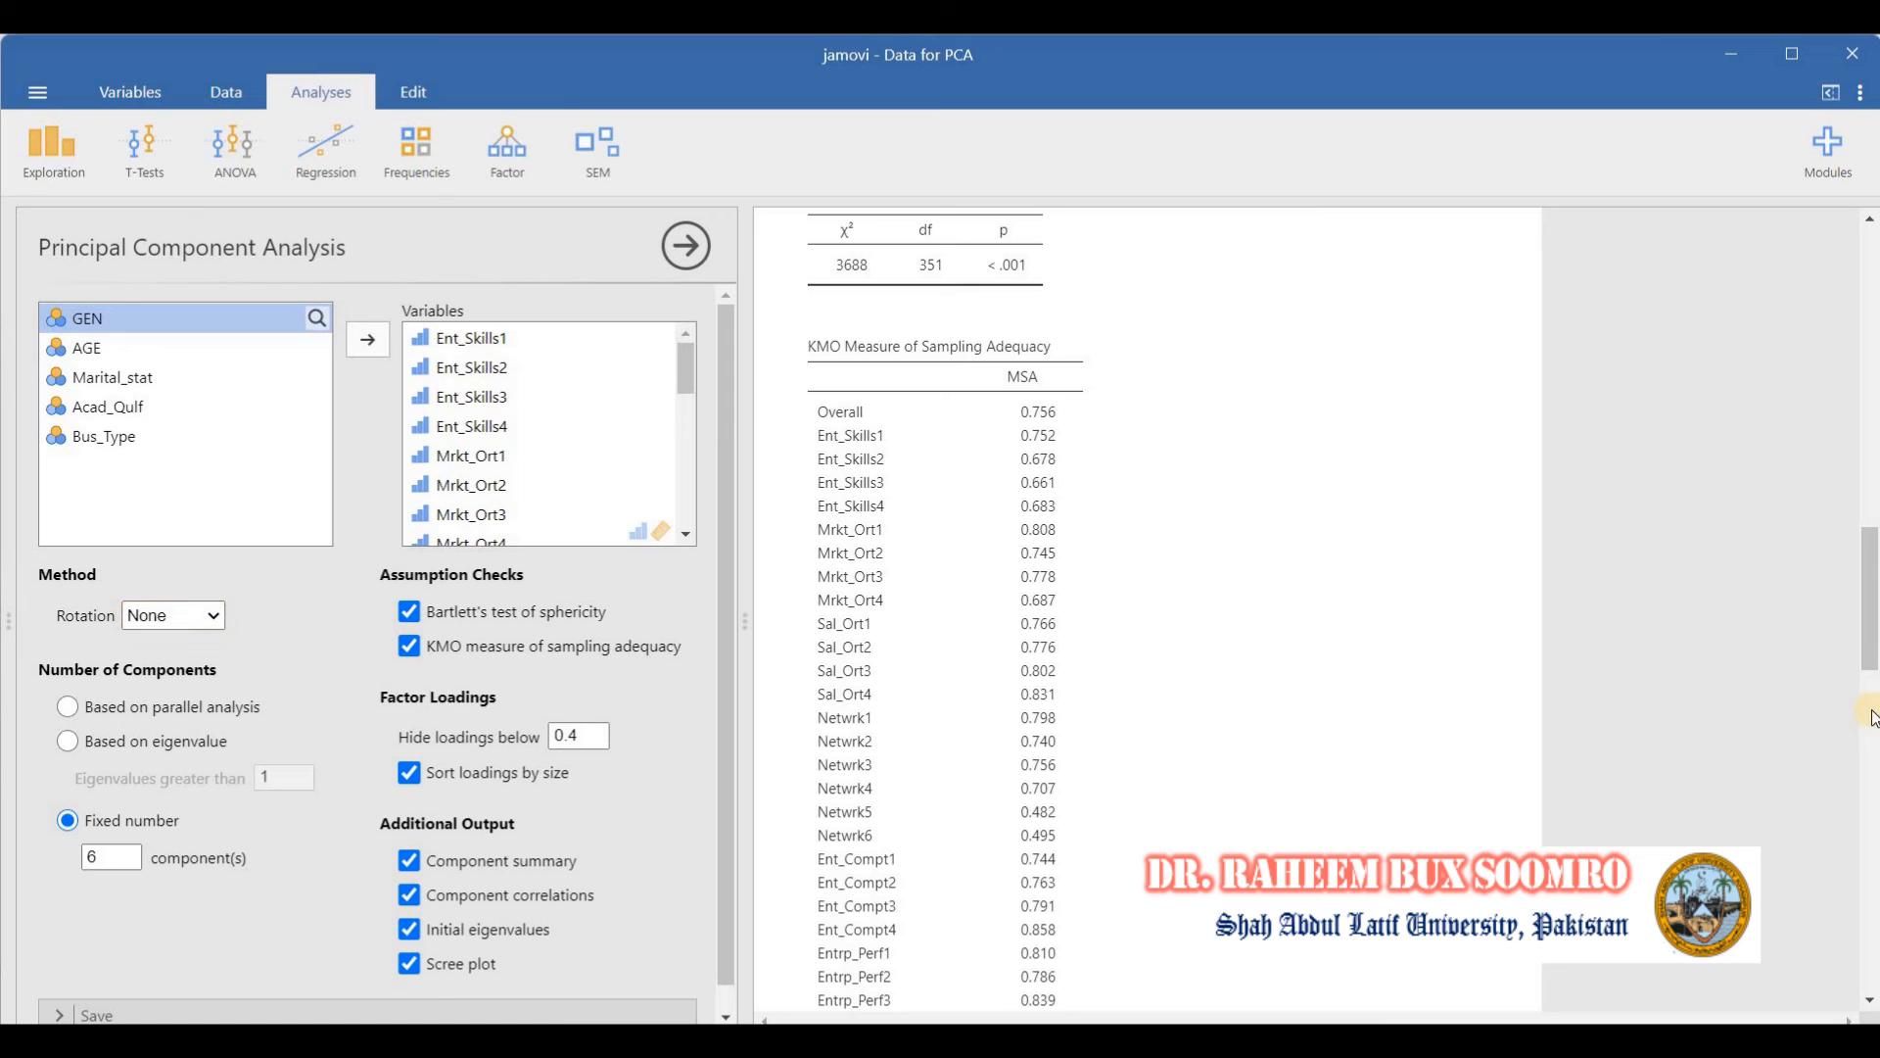
Compare the Initial Eigenvalues table in jamovi with the Total Variance Explained table in the SPSS output
{"action": "left_click_drag", "start_coordinate": [1868, 658], "coordinate": [1868, 820]}
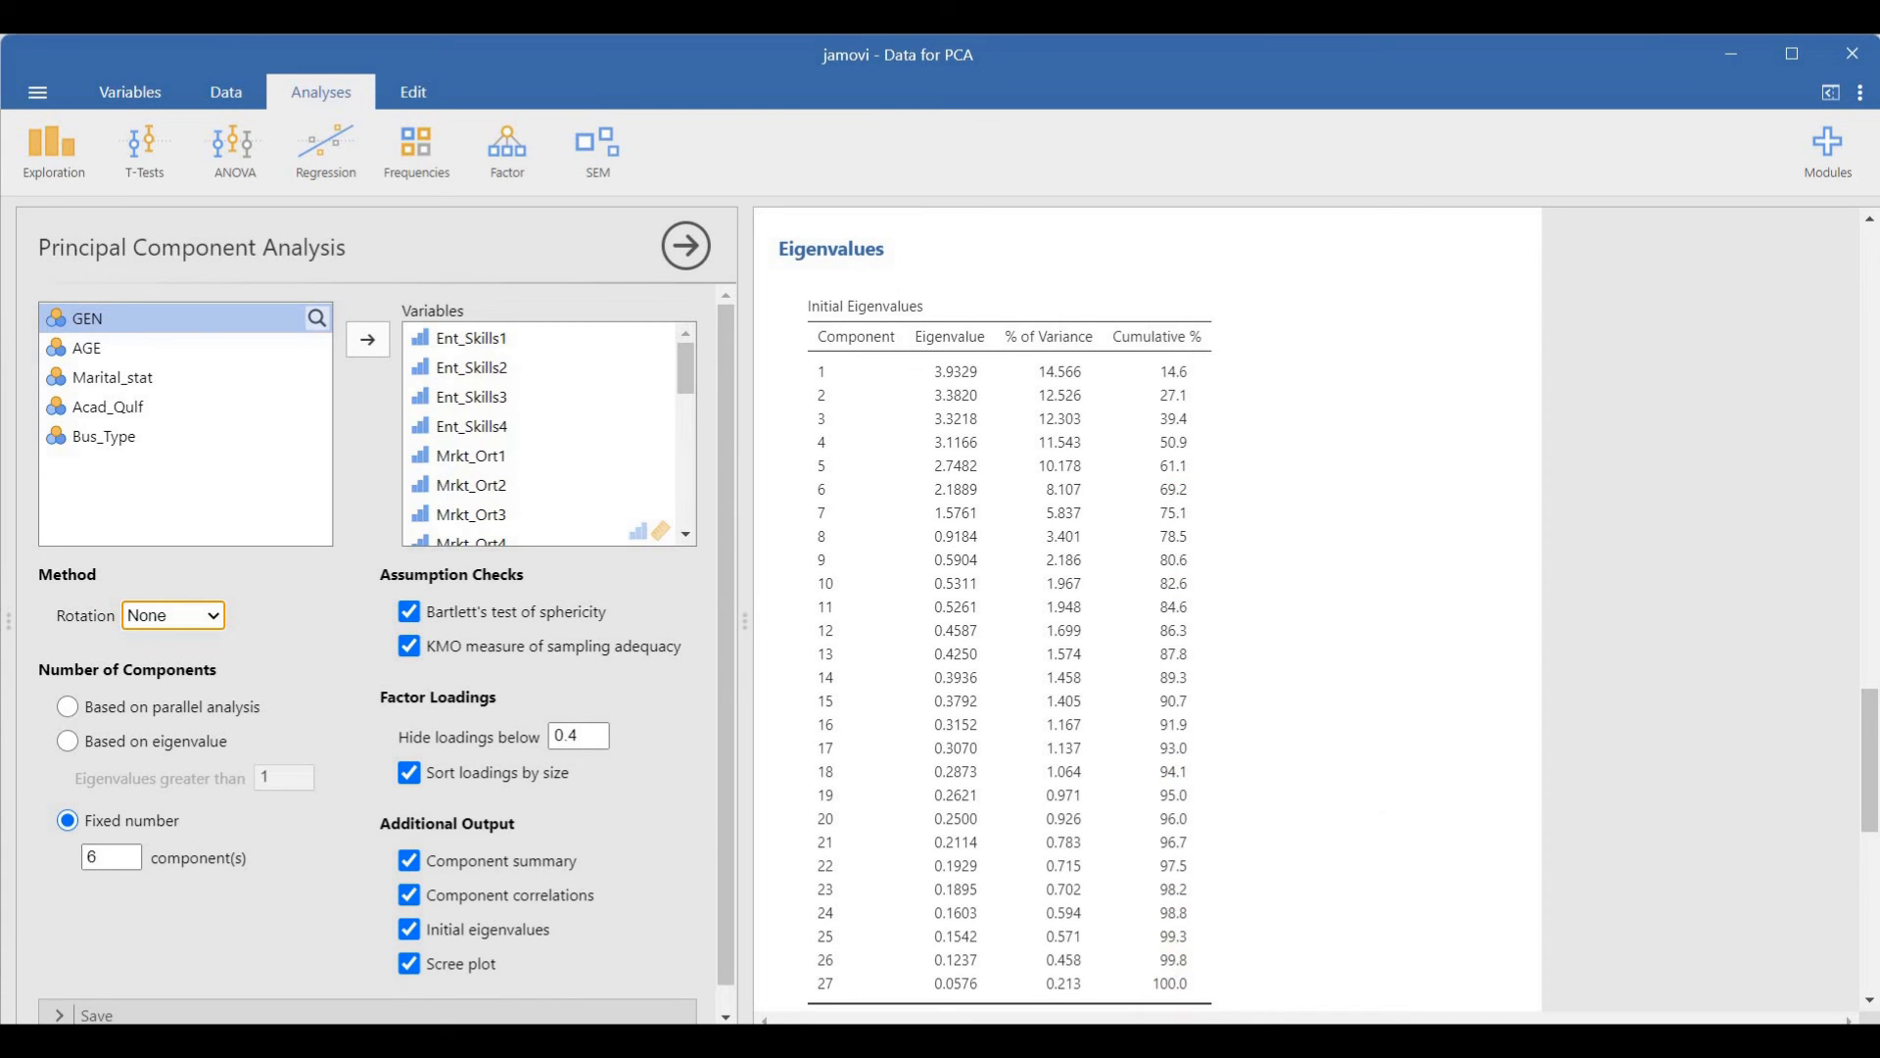
{"action": "left_click", "coordinate": [1214, 960]}
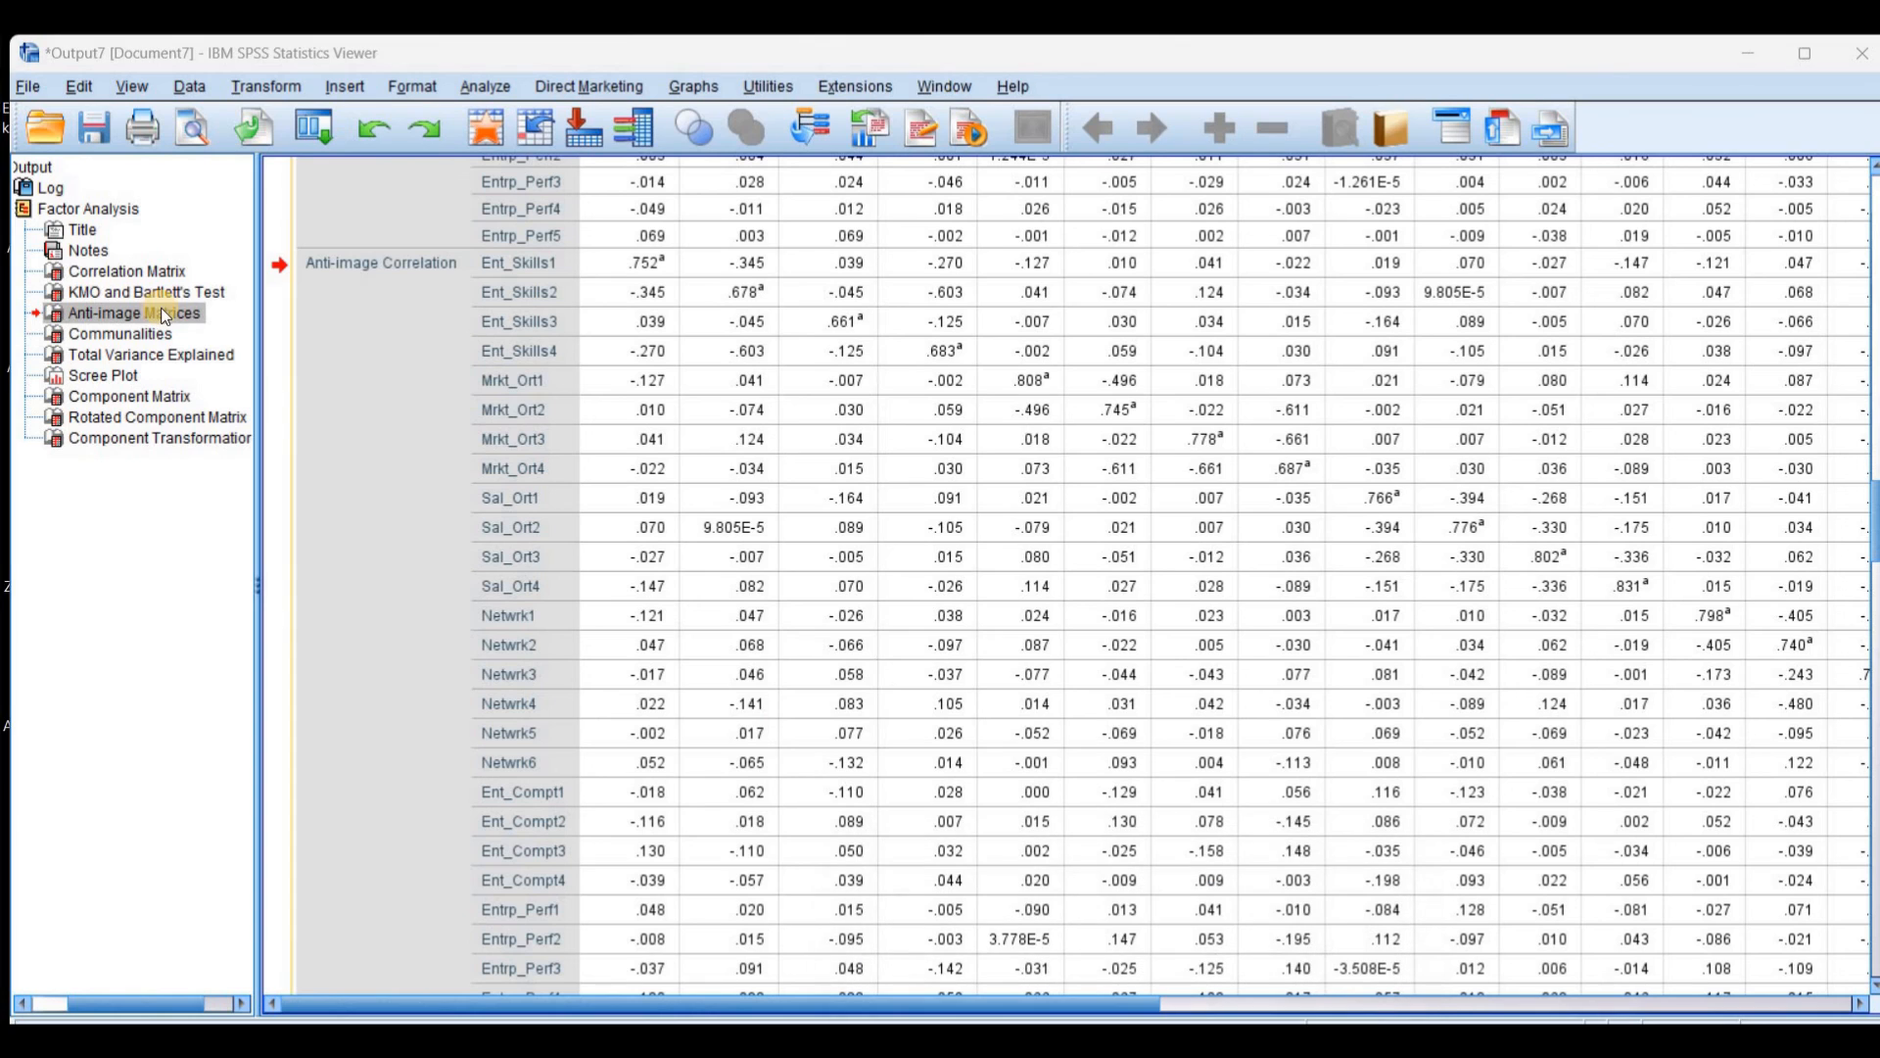
{"action": "left_click", "coordinate": [145, 355]}
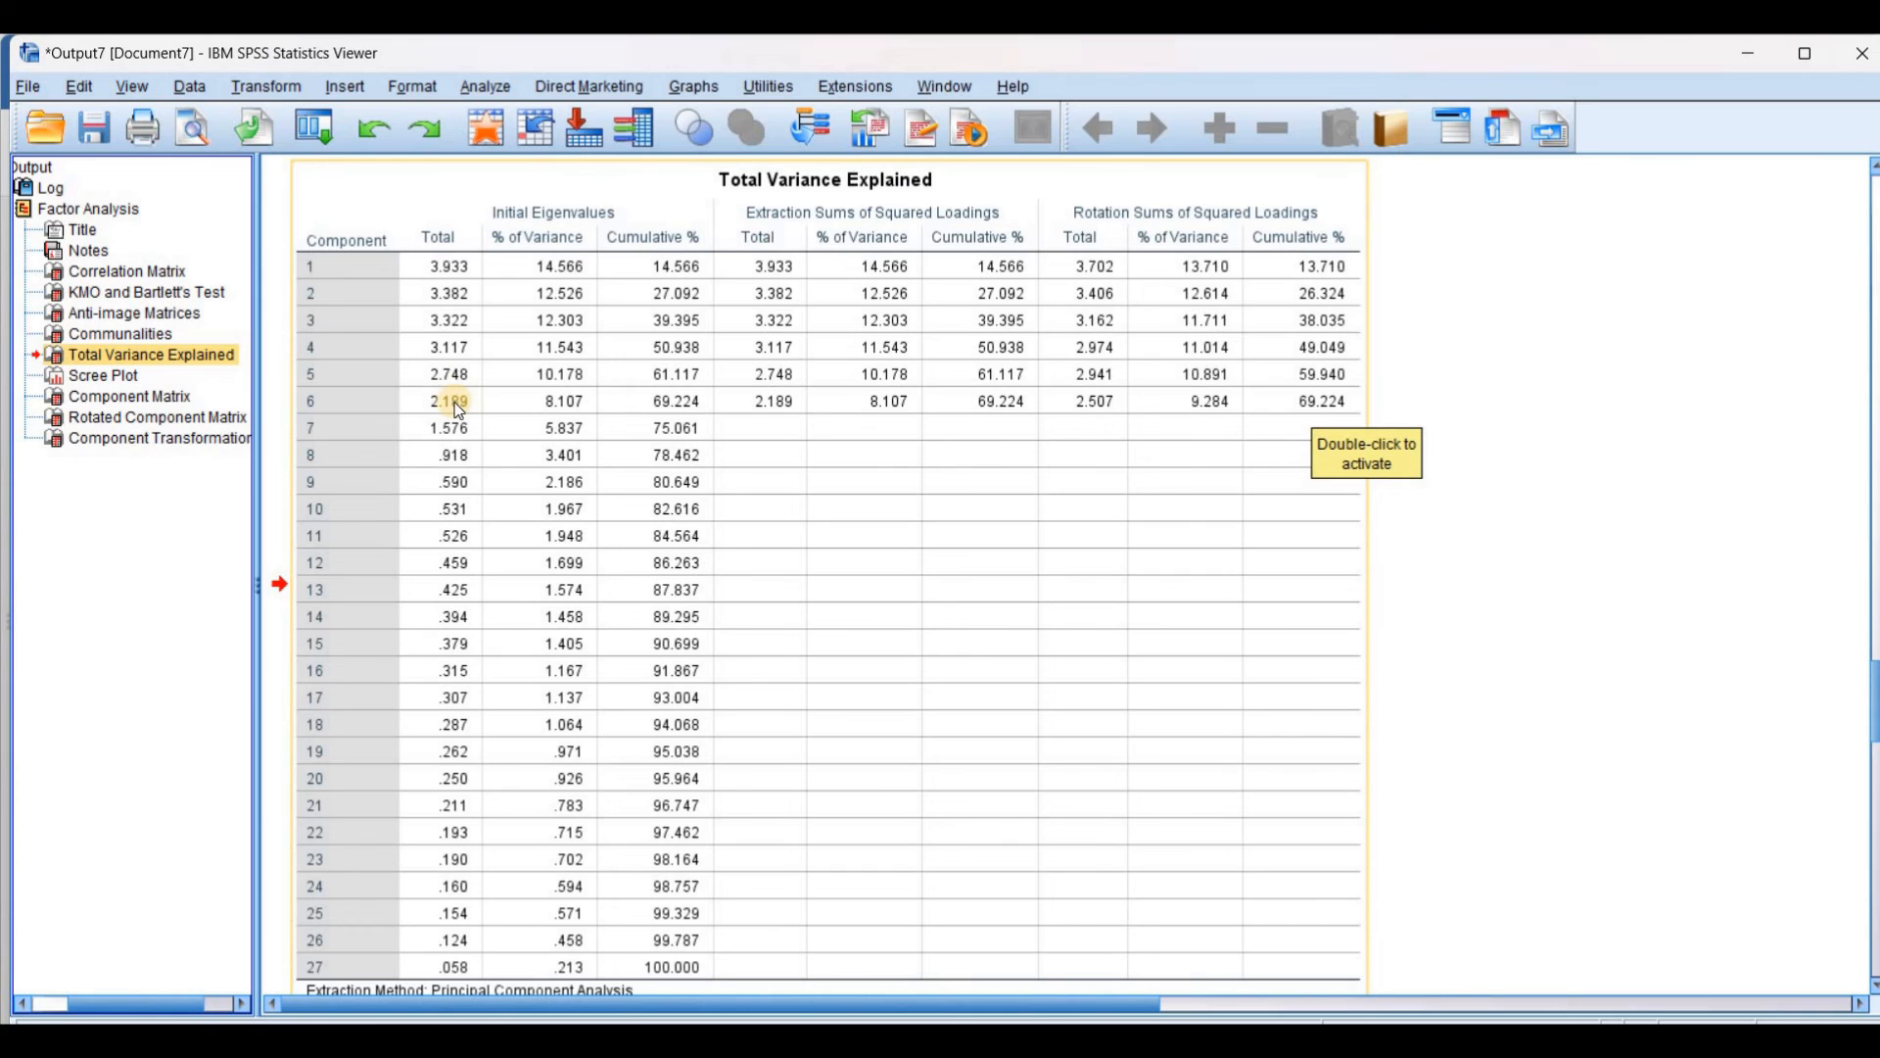
Compare the Scree Plot in the SPSS output with the one in the jamovi results
{"action": "left_click", "coordinate": [135, 378]}
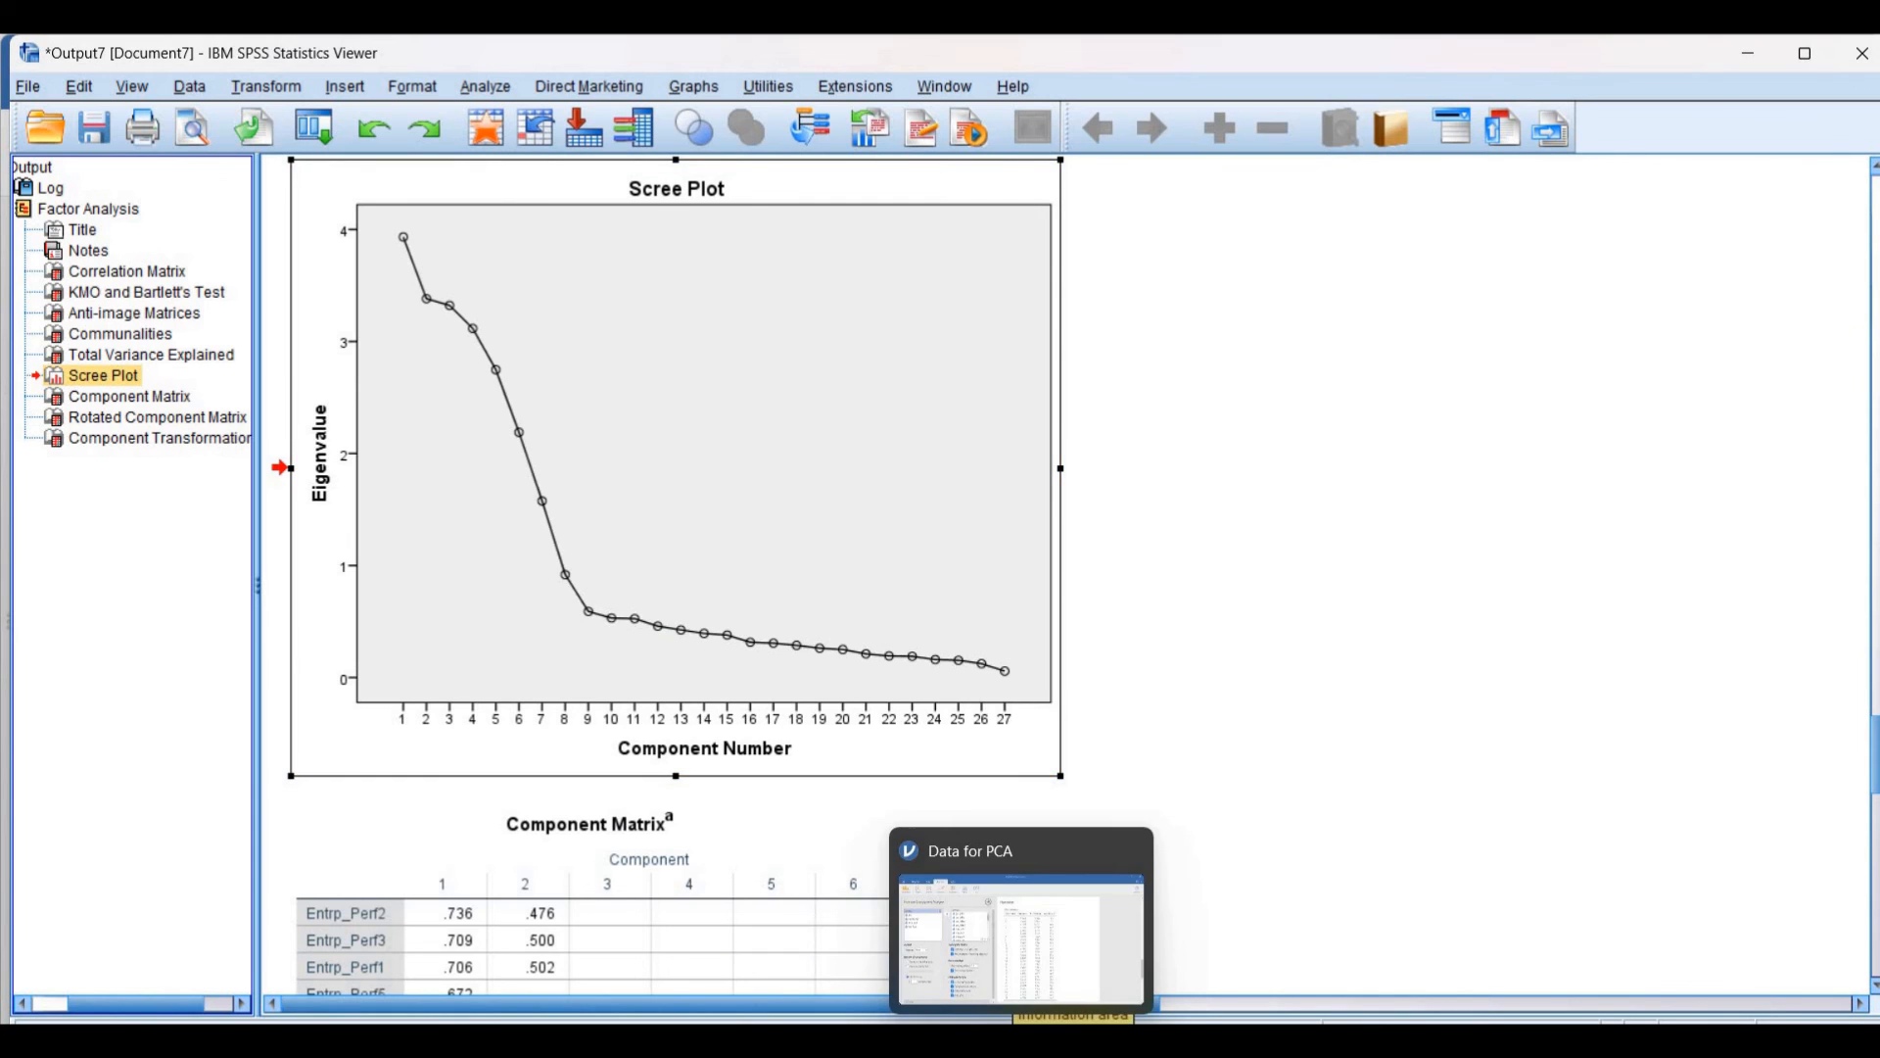
{"action": "left_click", "coordinate": [1022, 1040]}
{"action": "left_click_drag", "start_coordinate": [1870, 743], "coordinate": [1870, 867]}
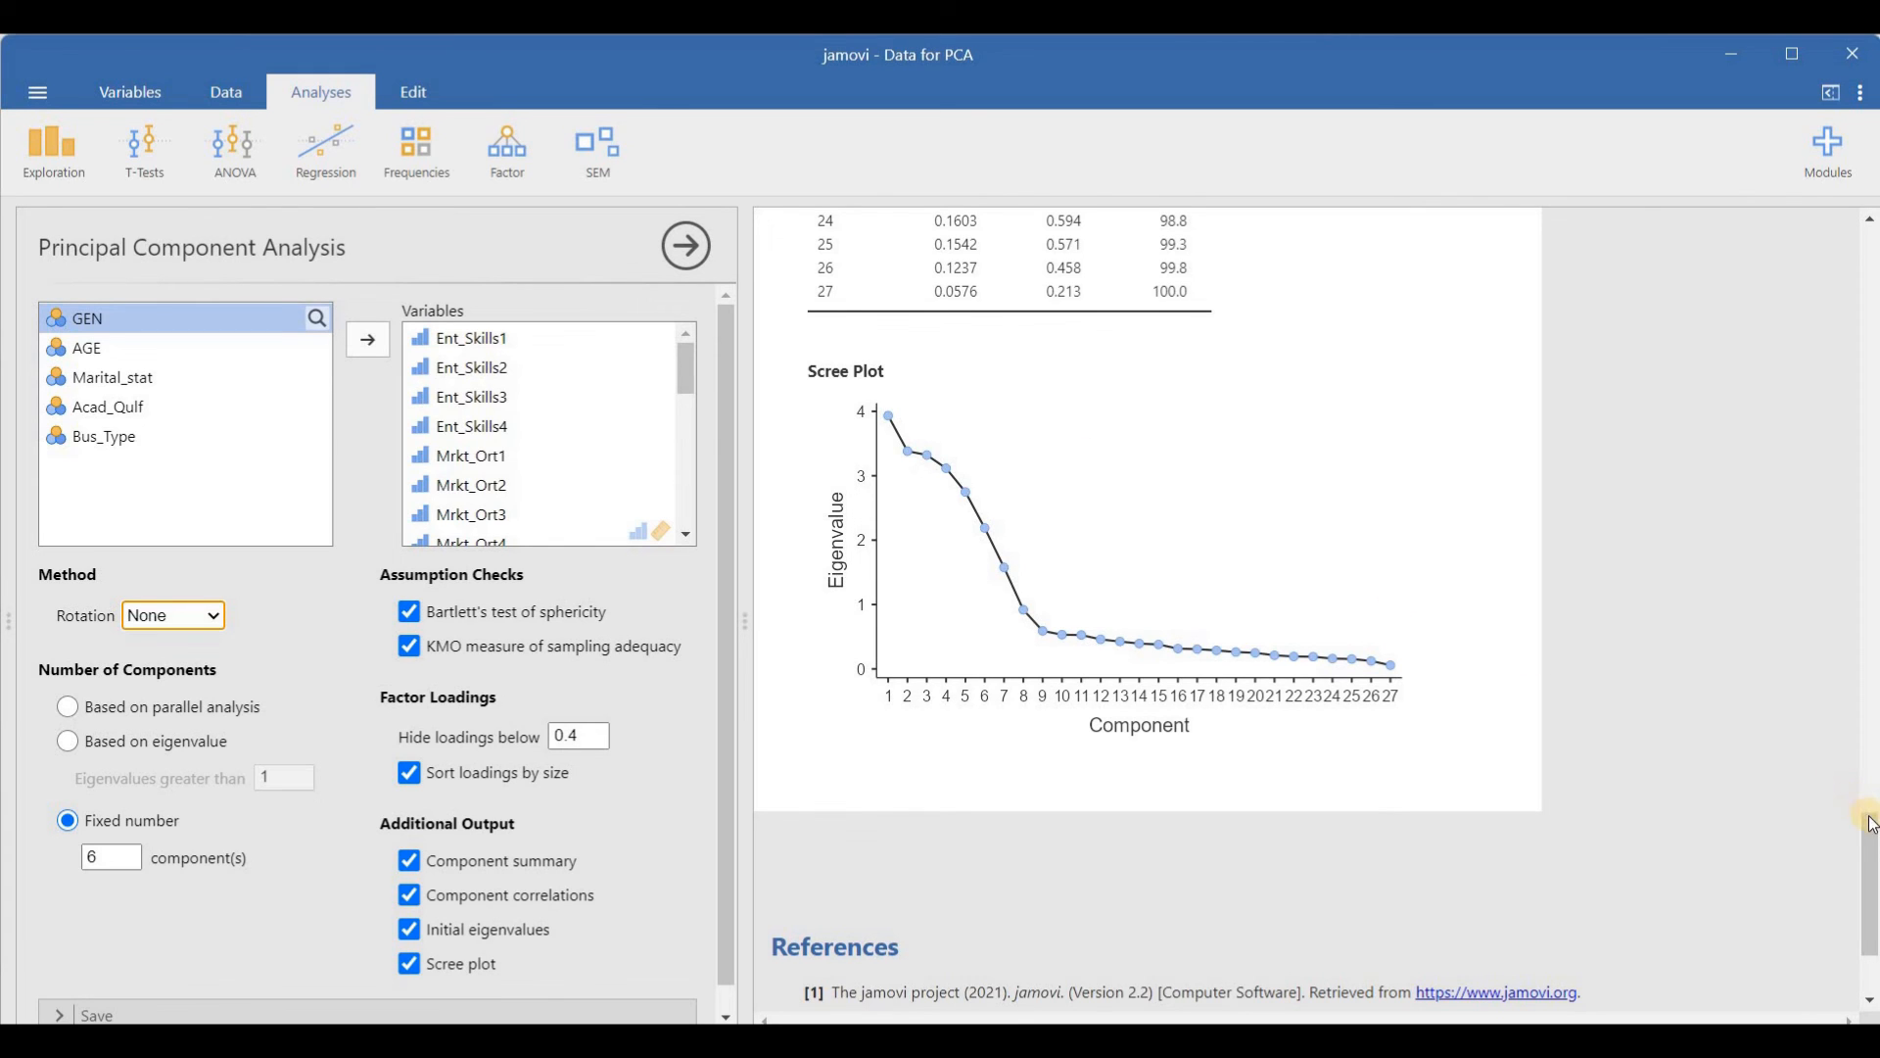
Review the jamovi Assumption Checks, Component Statistics and loadings, and set the rotation of the Principal Component Analysis to Varimax
{"action": "scroll", "coordinate": [1855, 685], "scroll_direction": "up", "scroll_amount": 4}
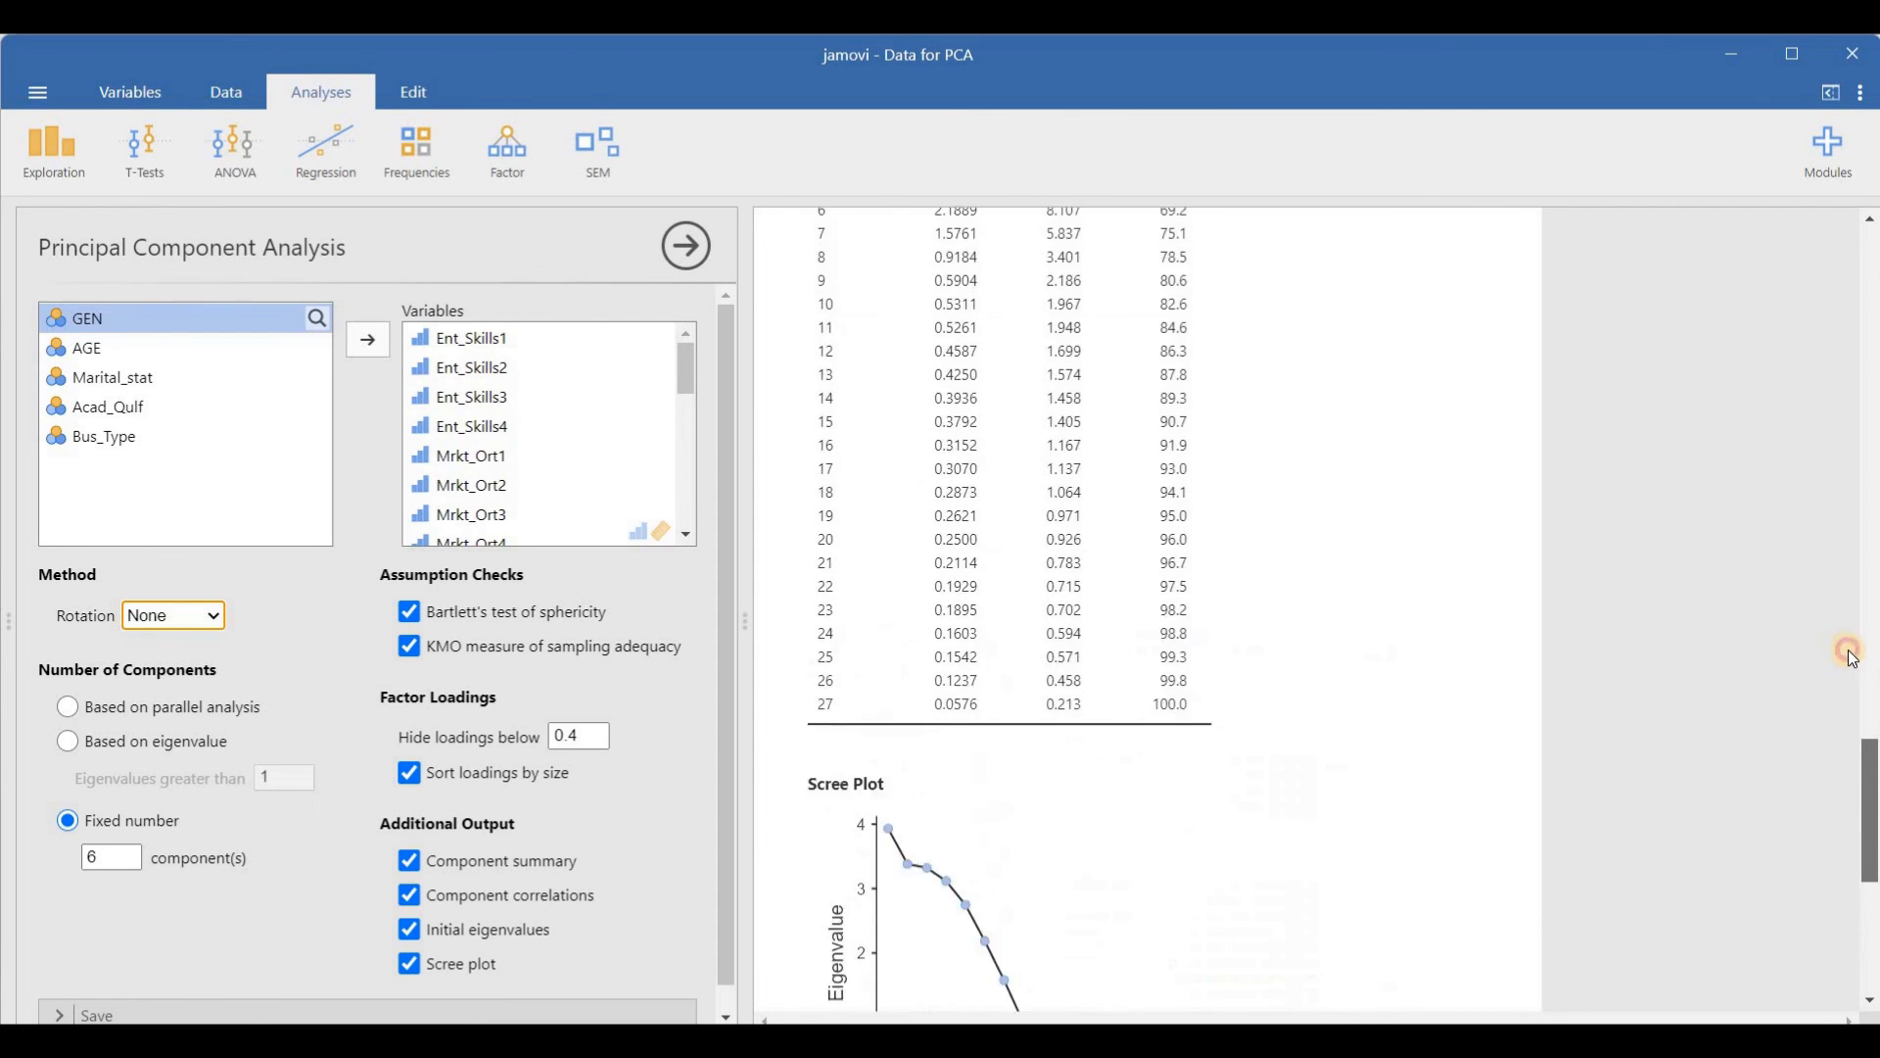
{"action": "scroll", "coordinate": [1849, 649], "scroll_direction": "up", "scroll_amount": 10}
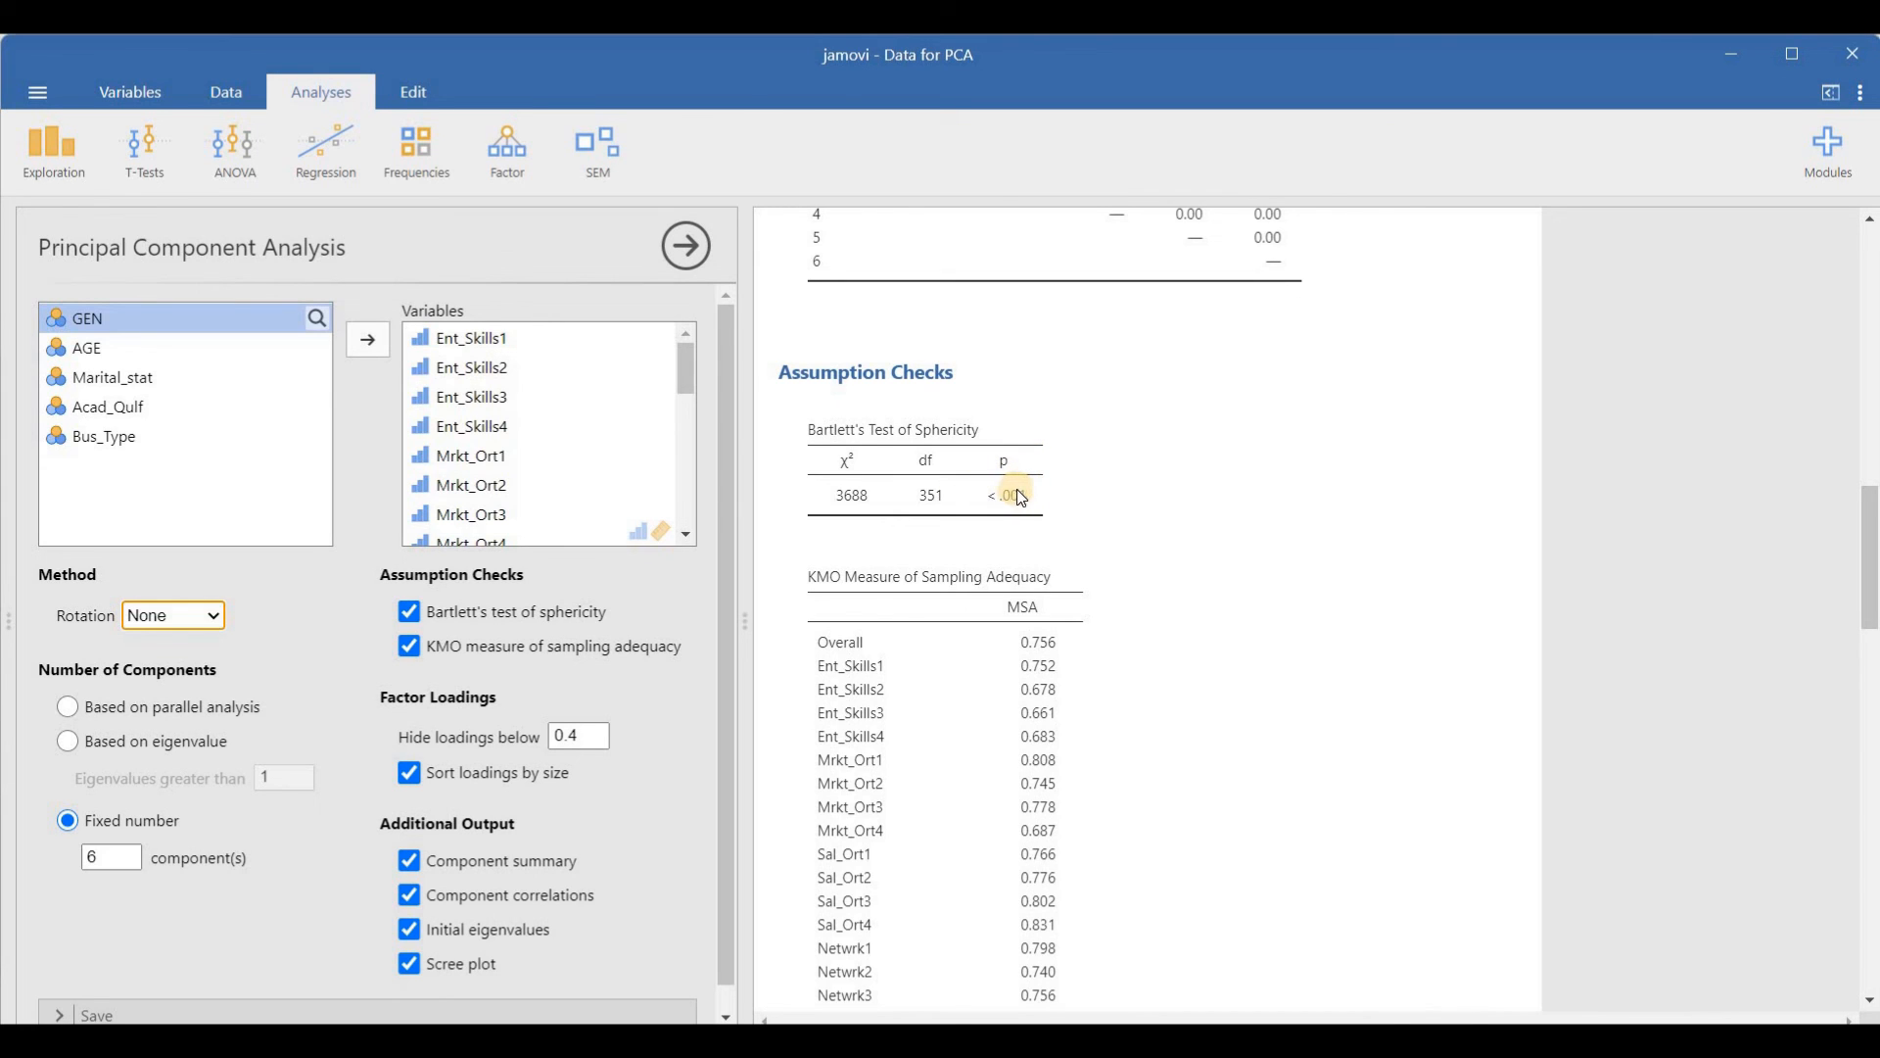
{"action": "left_click_drag", "start_coordinate": [1870, 554], "coordinate": [1868, 458]}
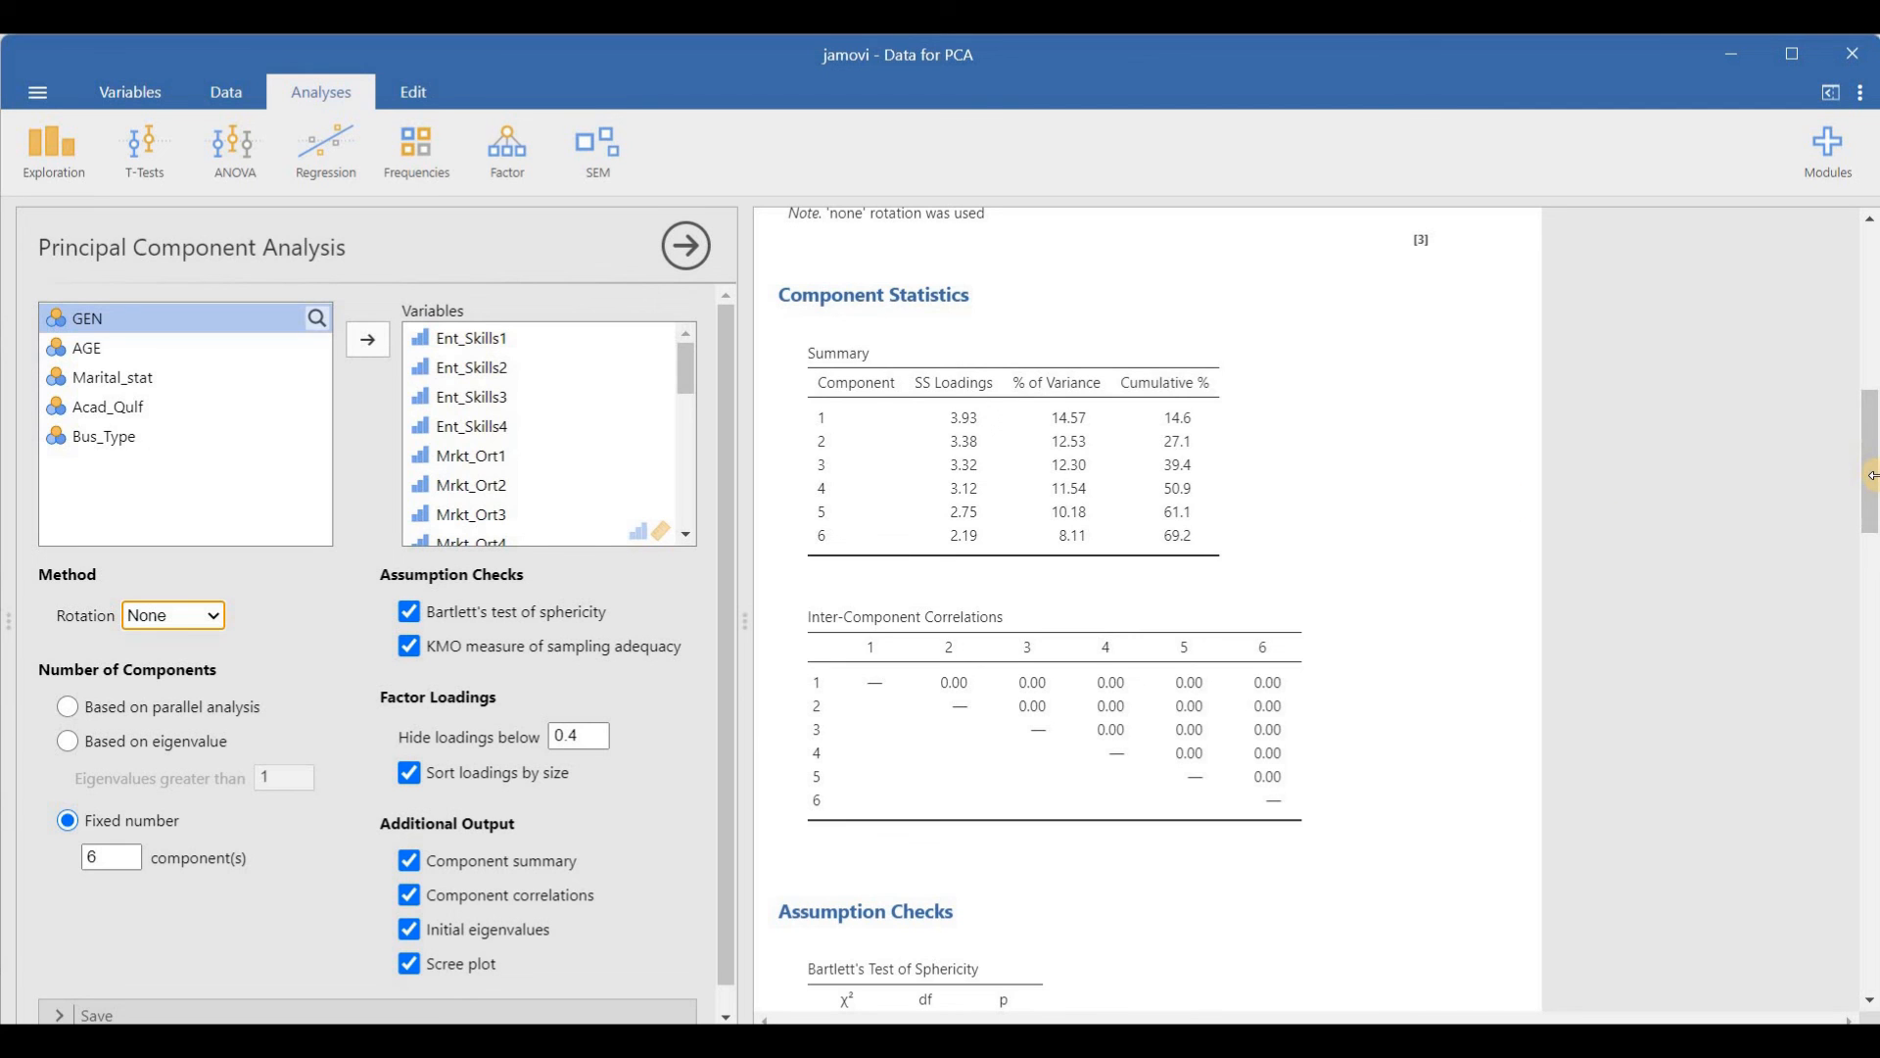
{"action": "left_click_drag", "start_coordinate": [1872, 477], "coordinate": [1872, 317]}
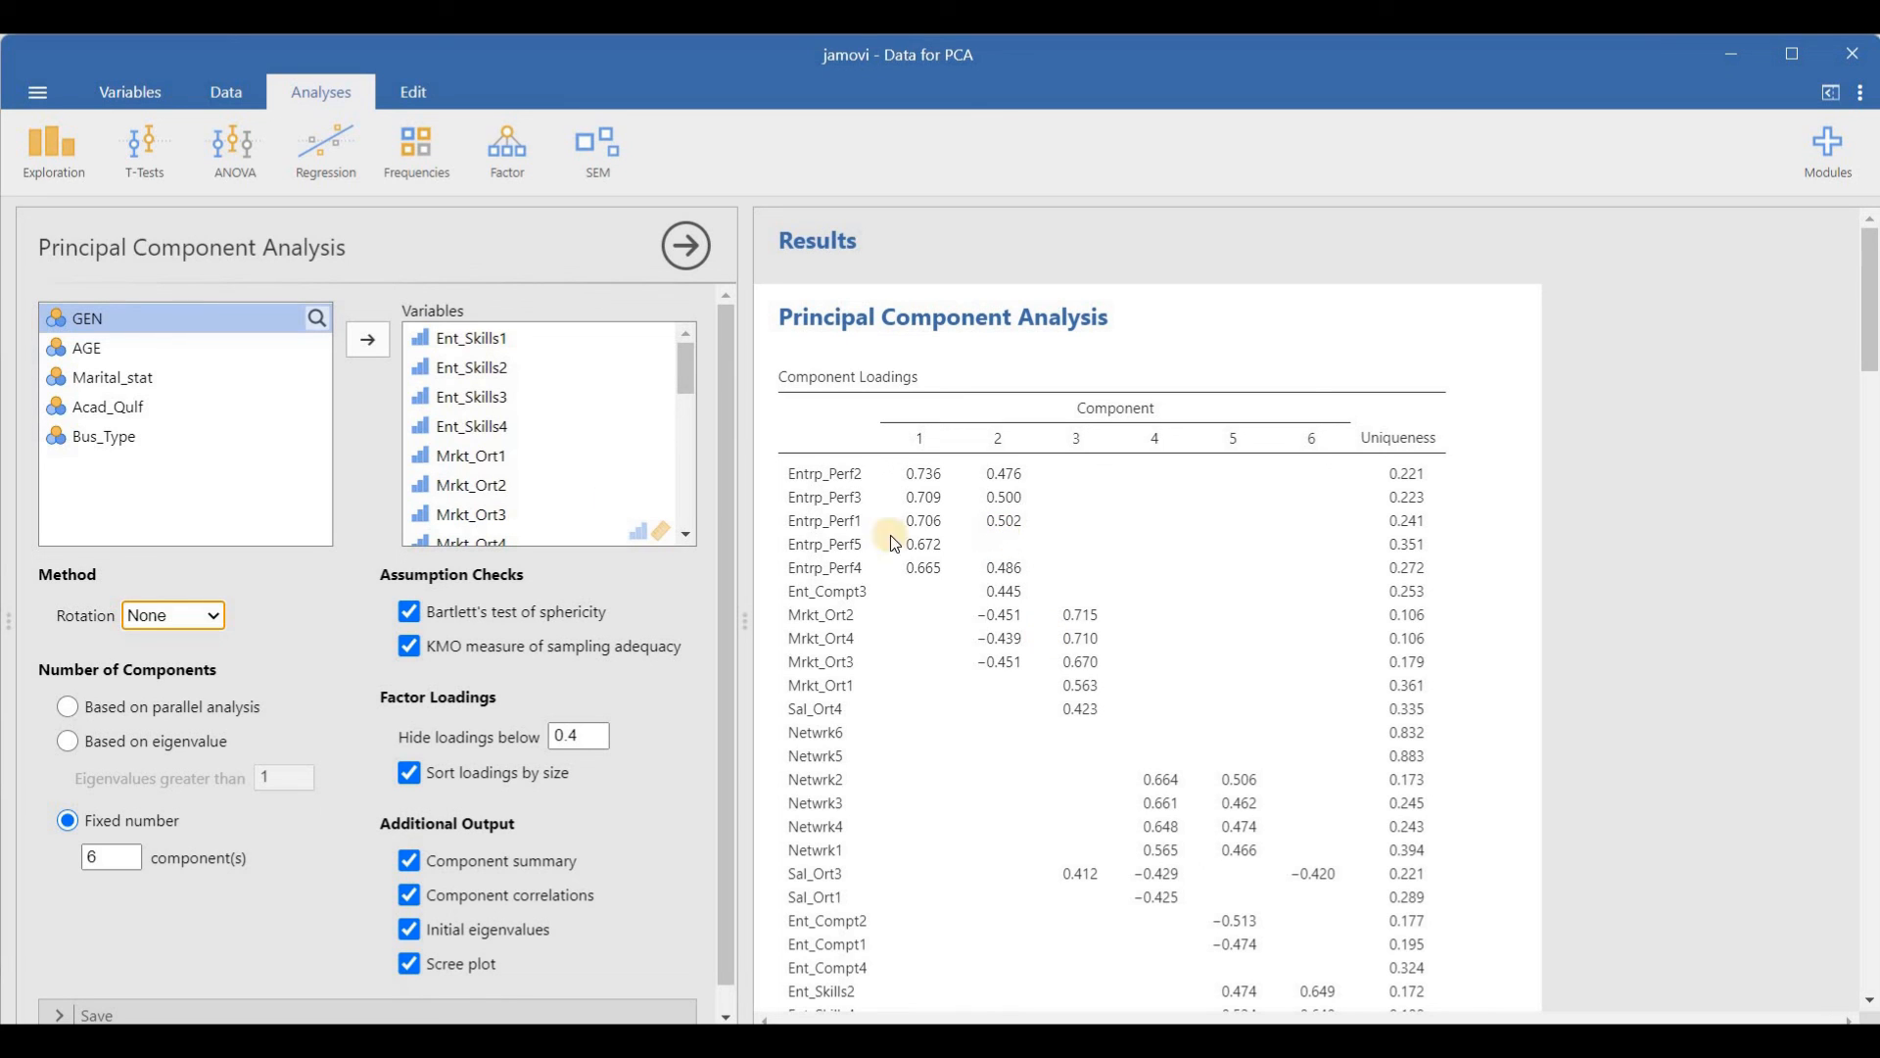
{"action": "left_click", "coordinate": [224, 621]}
{"action": "left_click", "coordinate": [178, 666]}
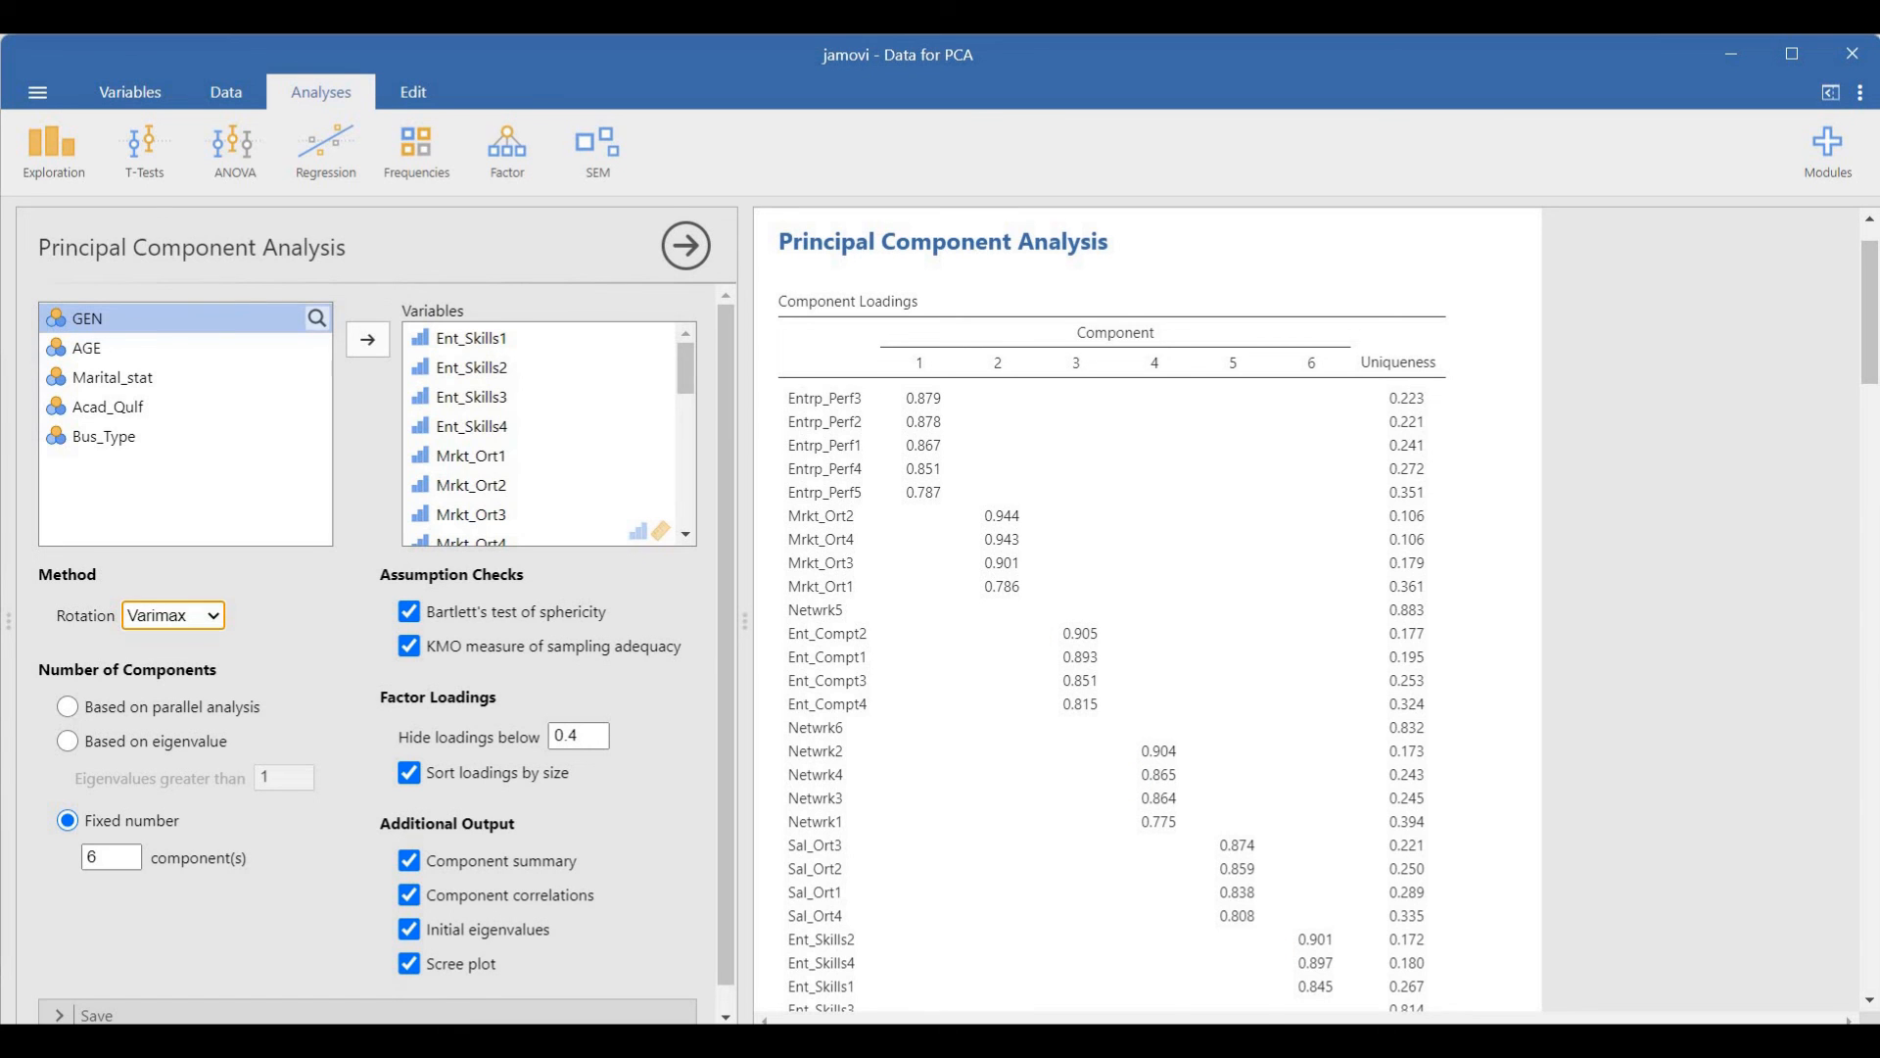
View the Research Model.png diagram and return to jamovi to relate its constructs to the Component Loadings table
{"action": "key", "text": "alt+Tab"}
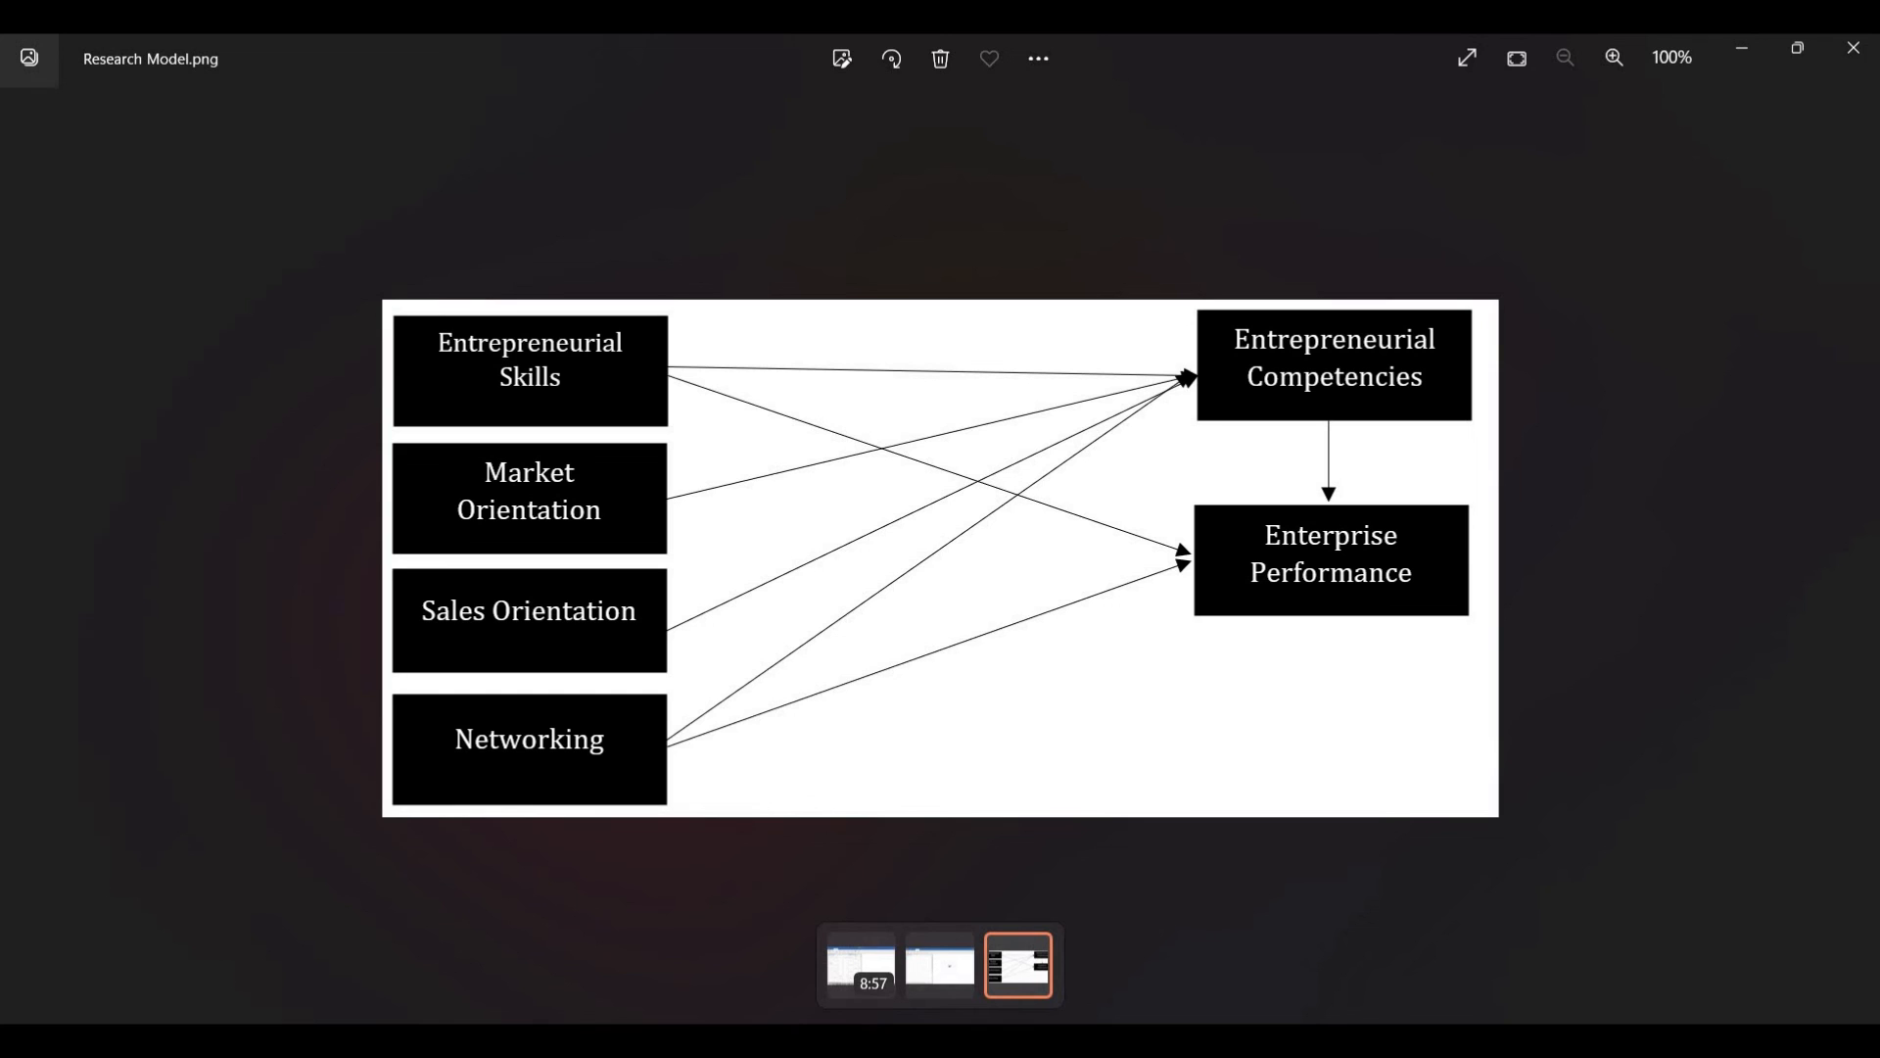
{"action": "key", "text": "alt+Tab"}
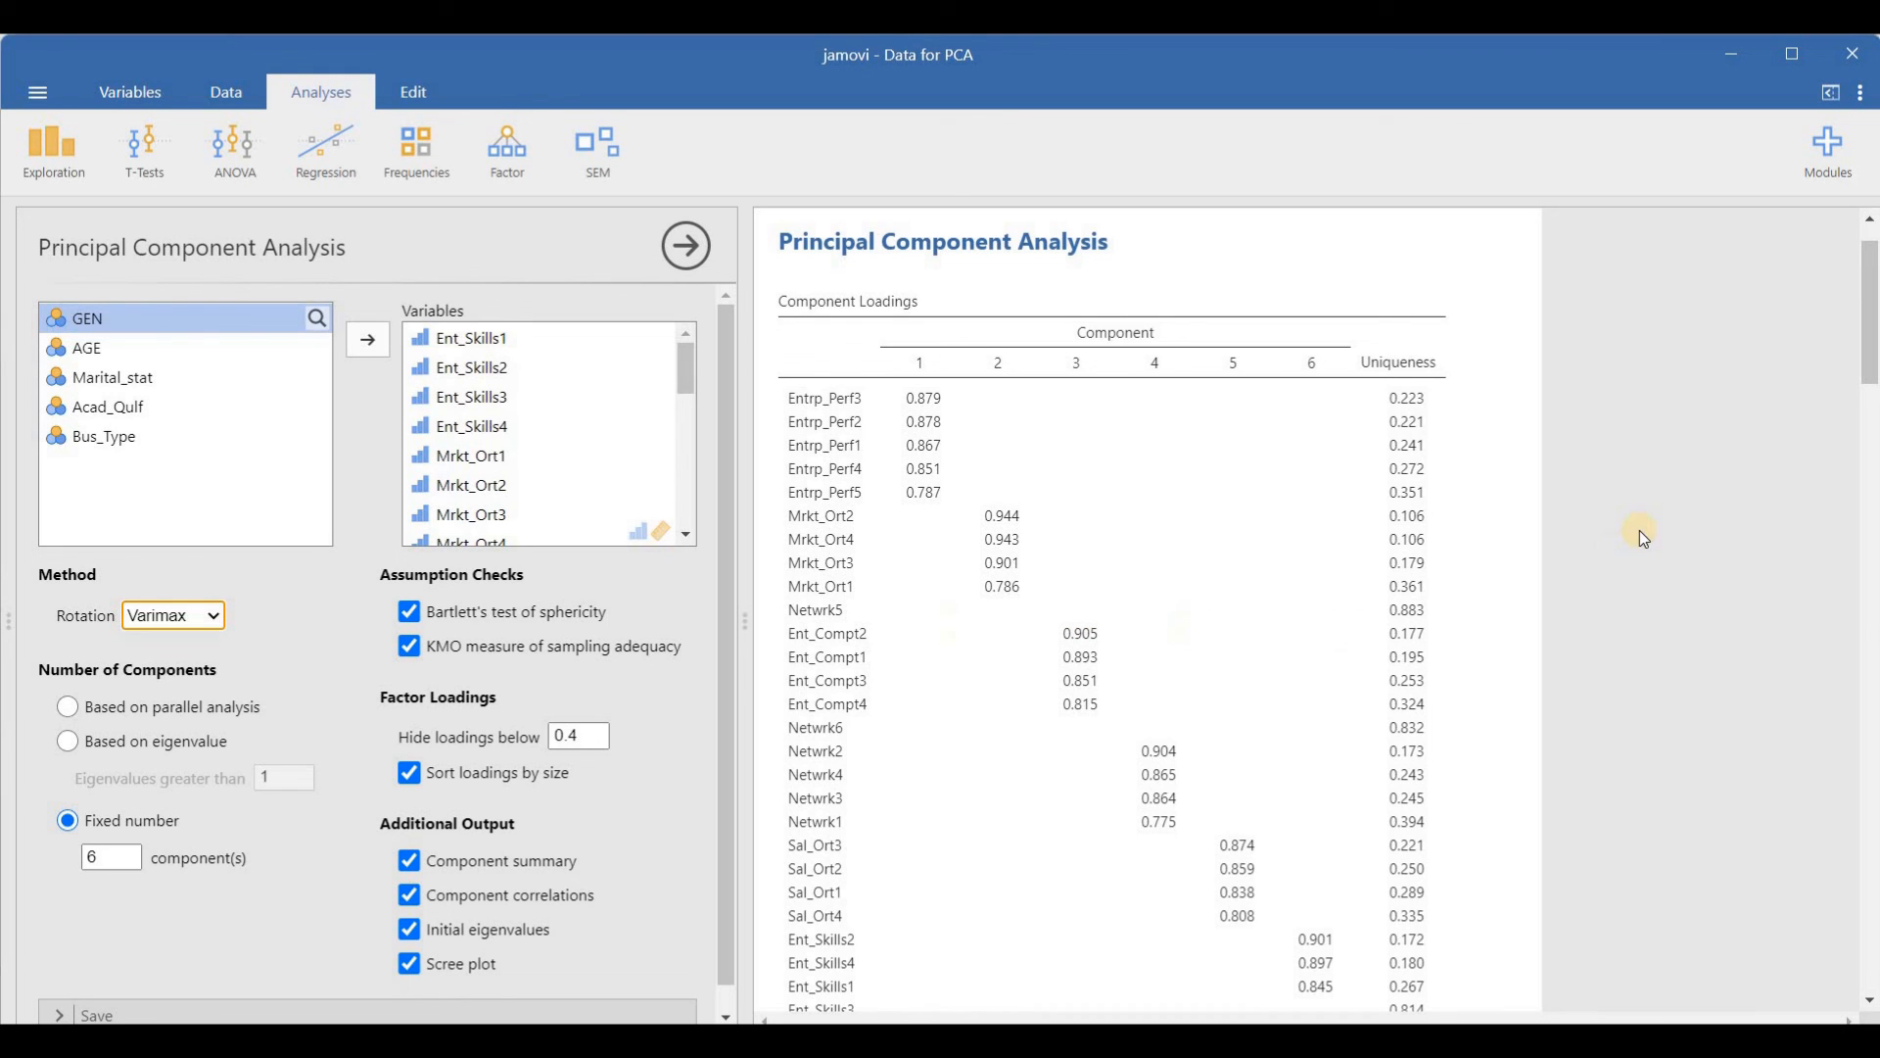
{"action": "left_click_drag", "start_coordinate": [1870, 347], "coordinate": [1872, 354]}
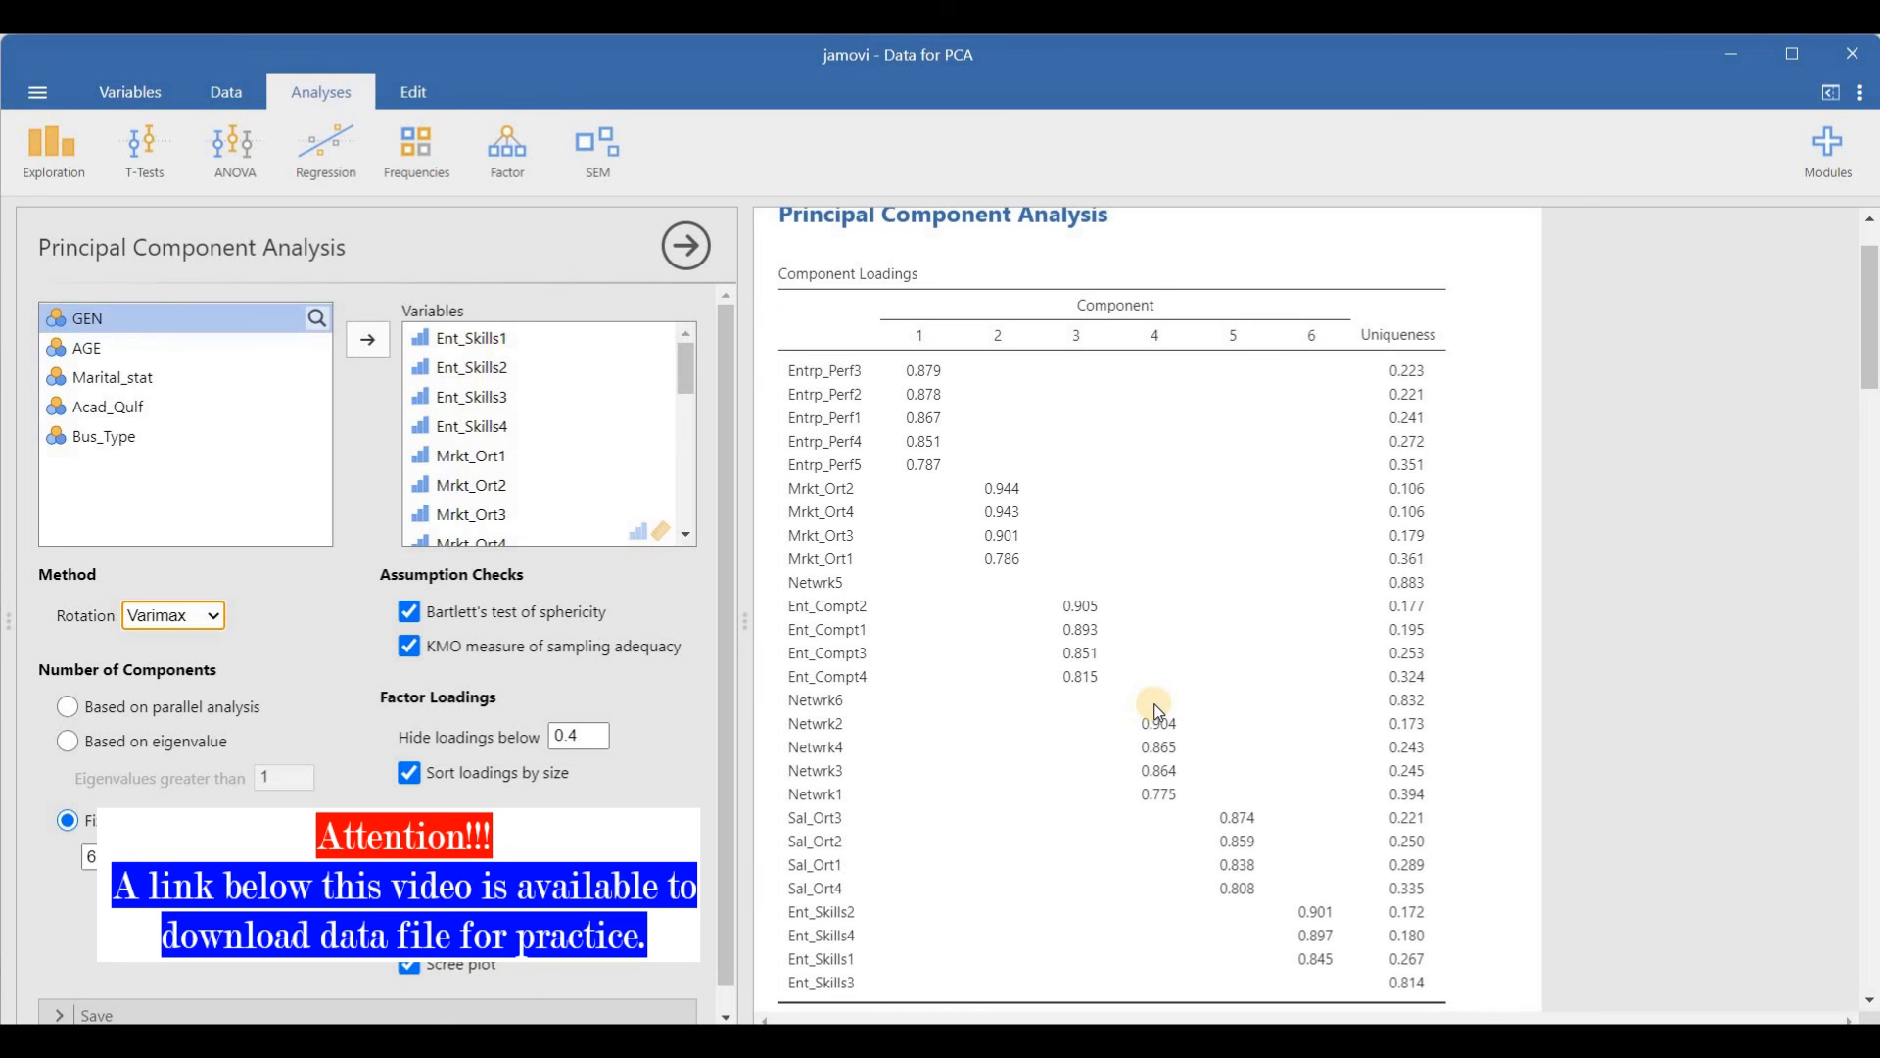
Set the jamovi factor loadings to be hidden below 0.3
{"action": "left_click", "coordinate": [577, 737]}
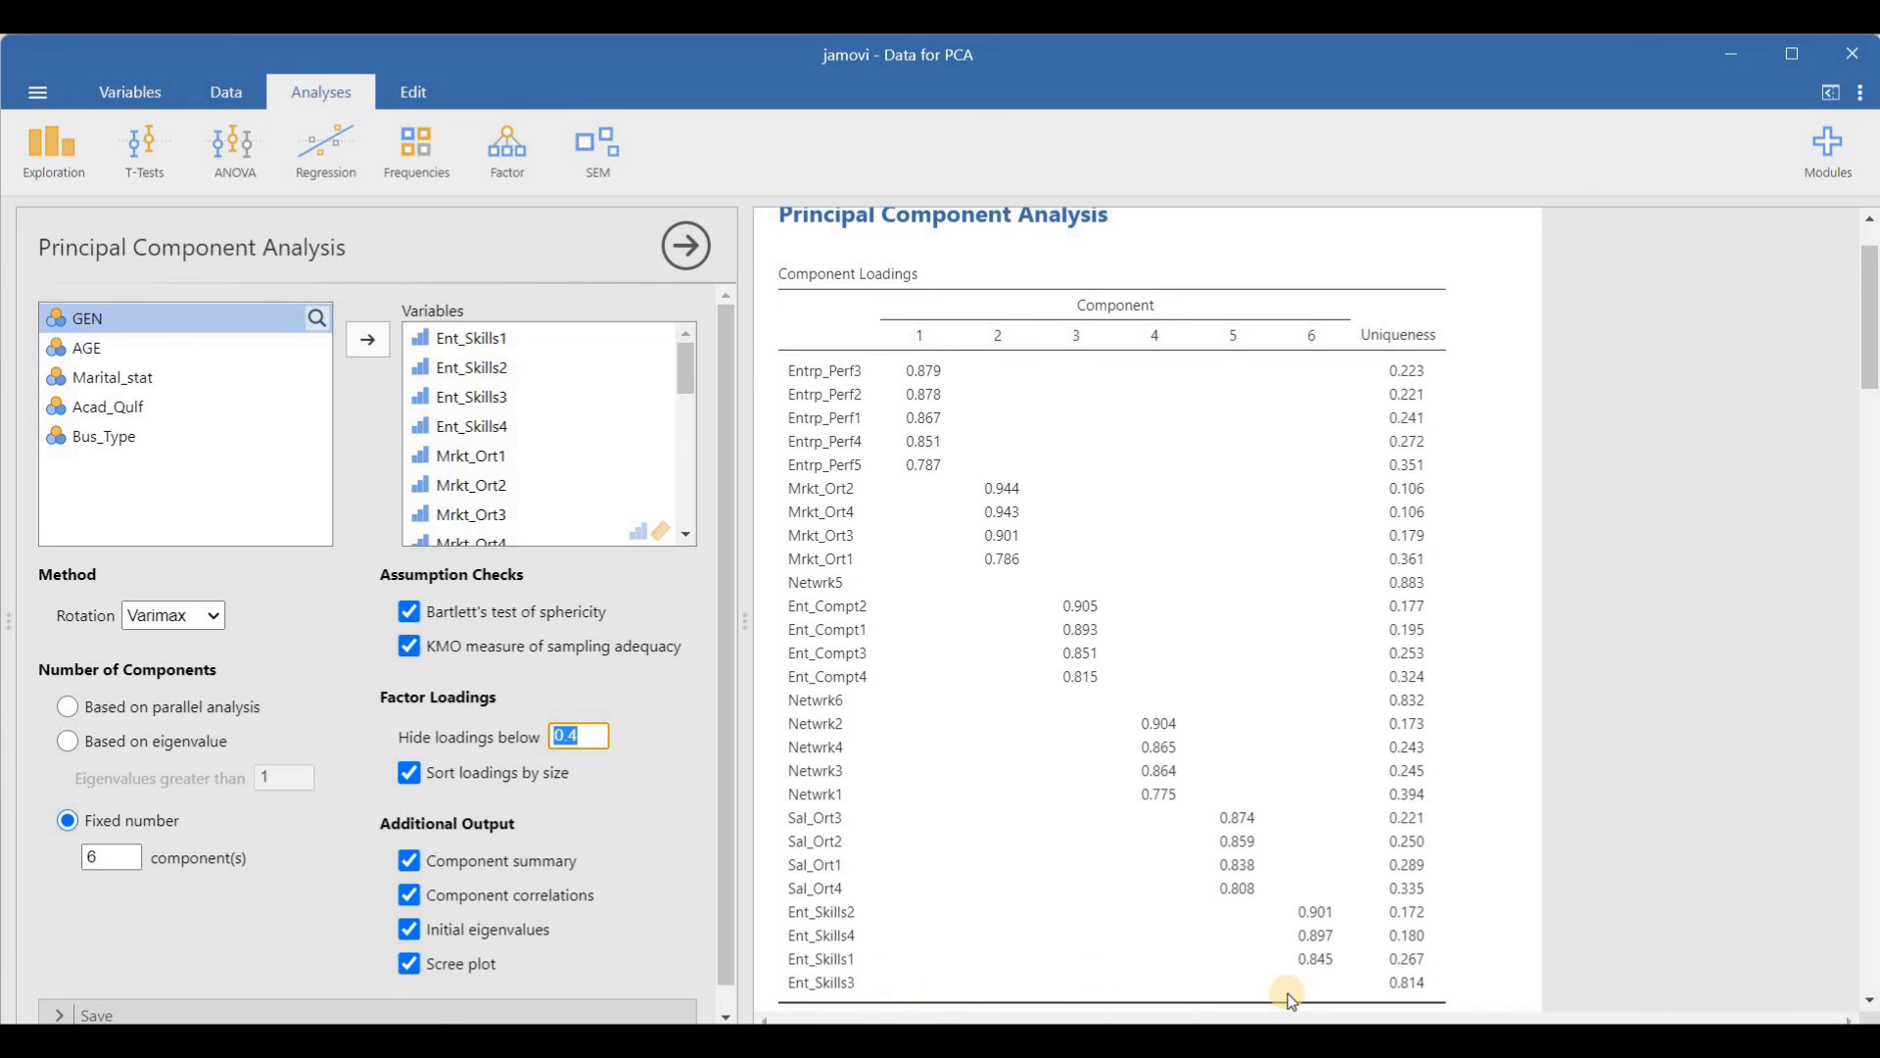
{"action": "left_click", "coordinate": [595, 740]}
{"action": "type", "text": "3"}
{"action": "left_click", "coordinate": [615, 784]}
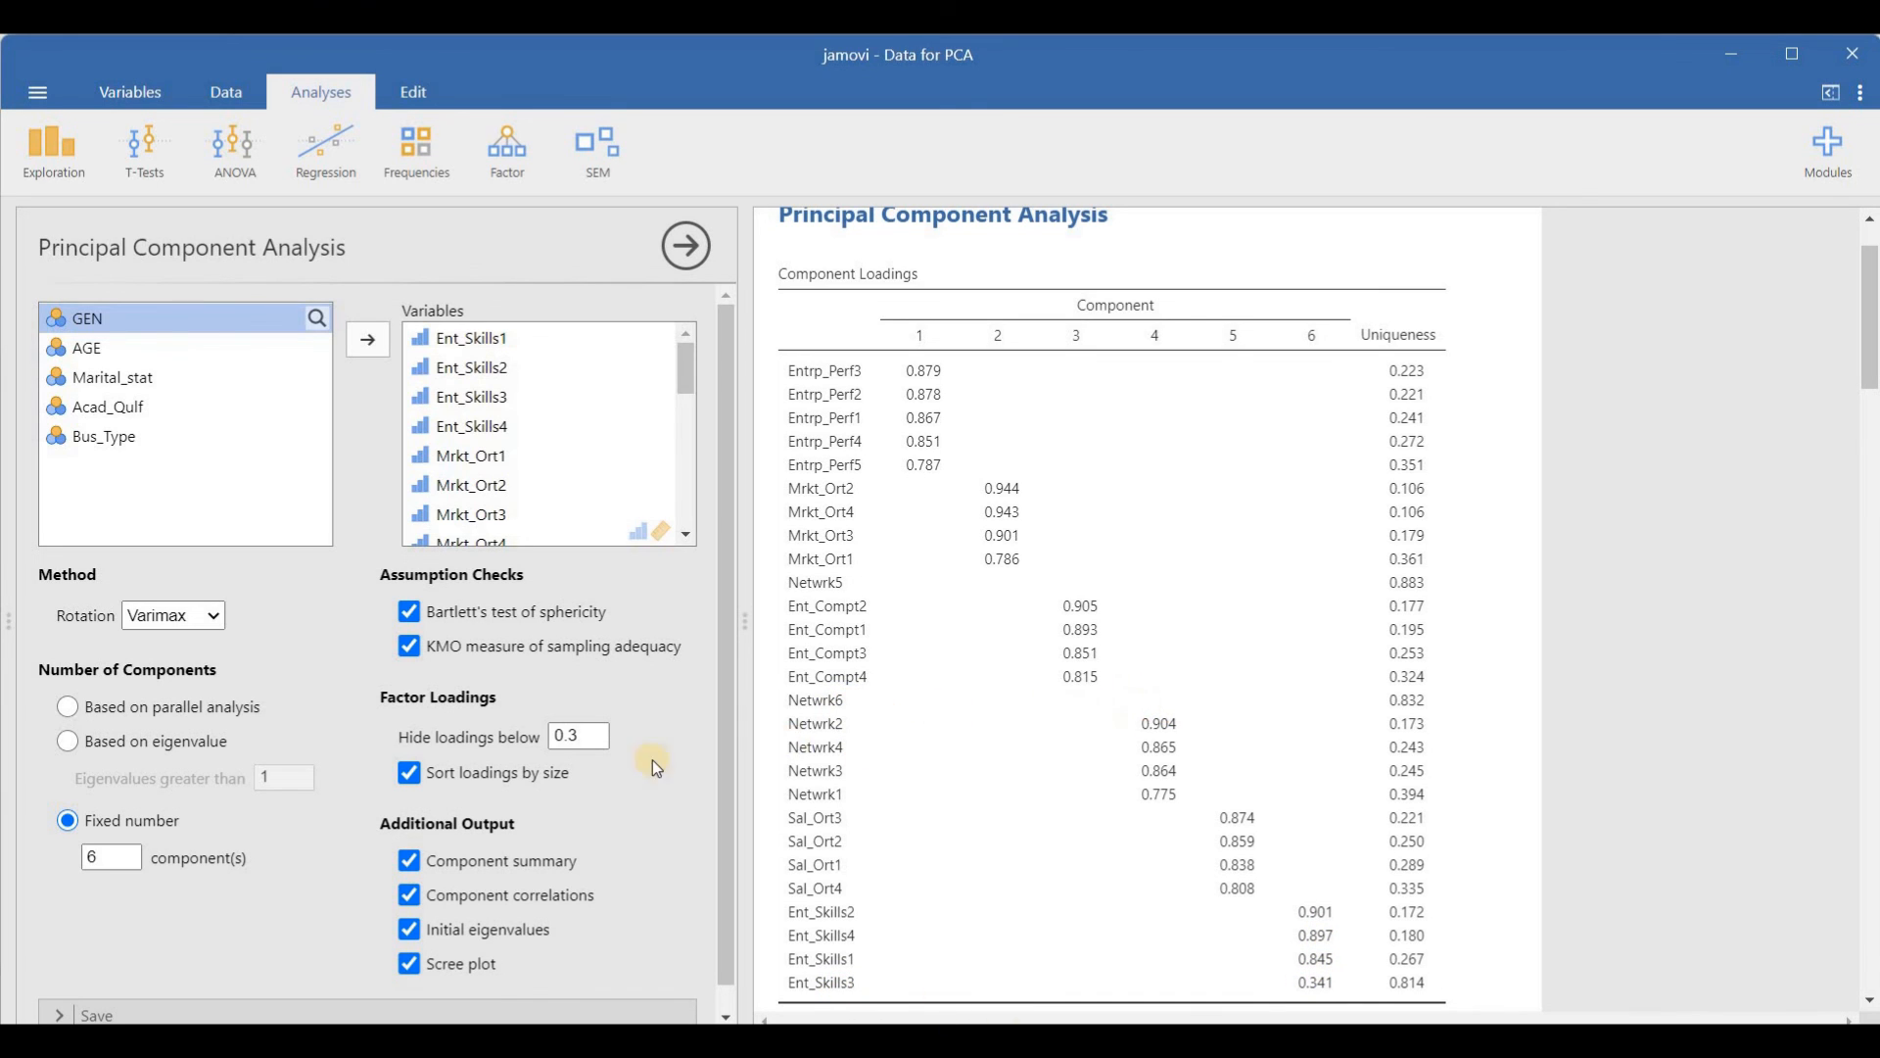
Lower the threshold for hiding factor loadings to 0.2
{"action": "left_click", "coordinate": [587, 737]}
{"action": "type", "text": "0.2"}
{"action": "key", "text": "Return"}
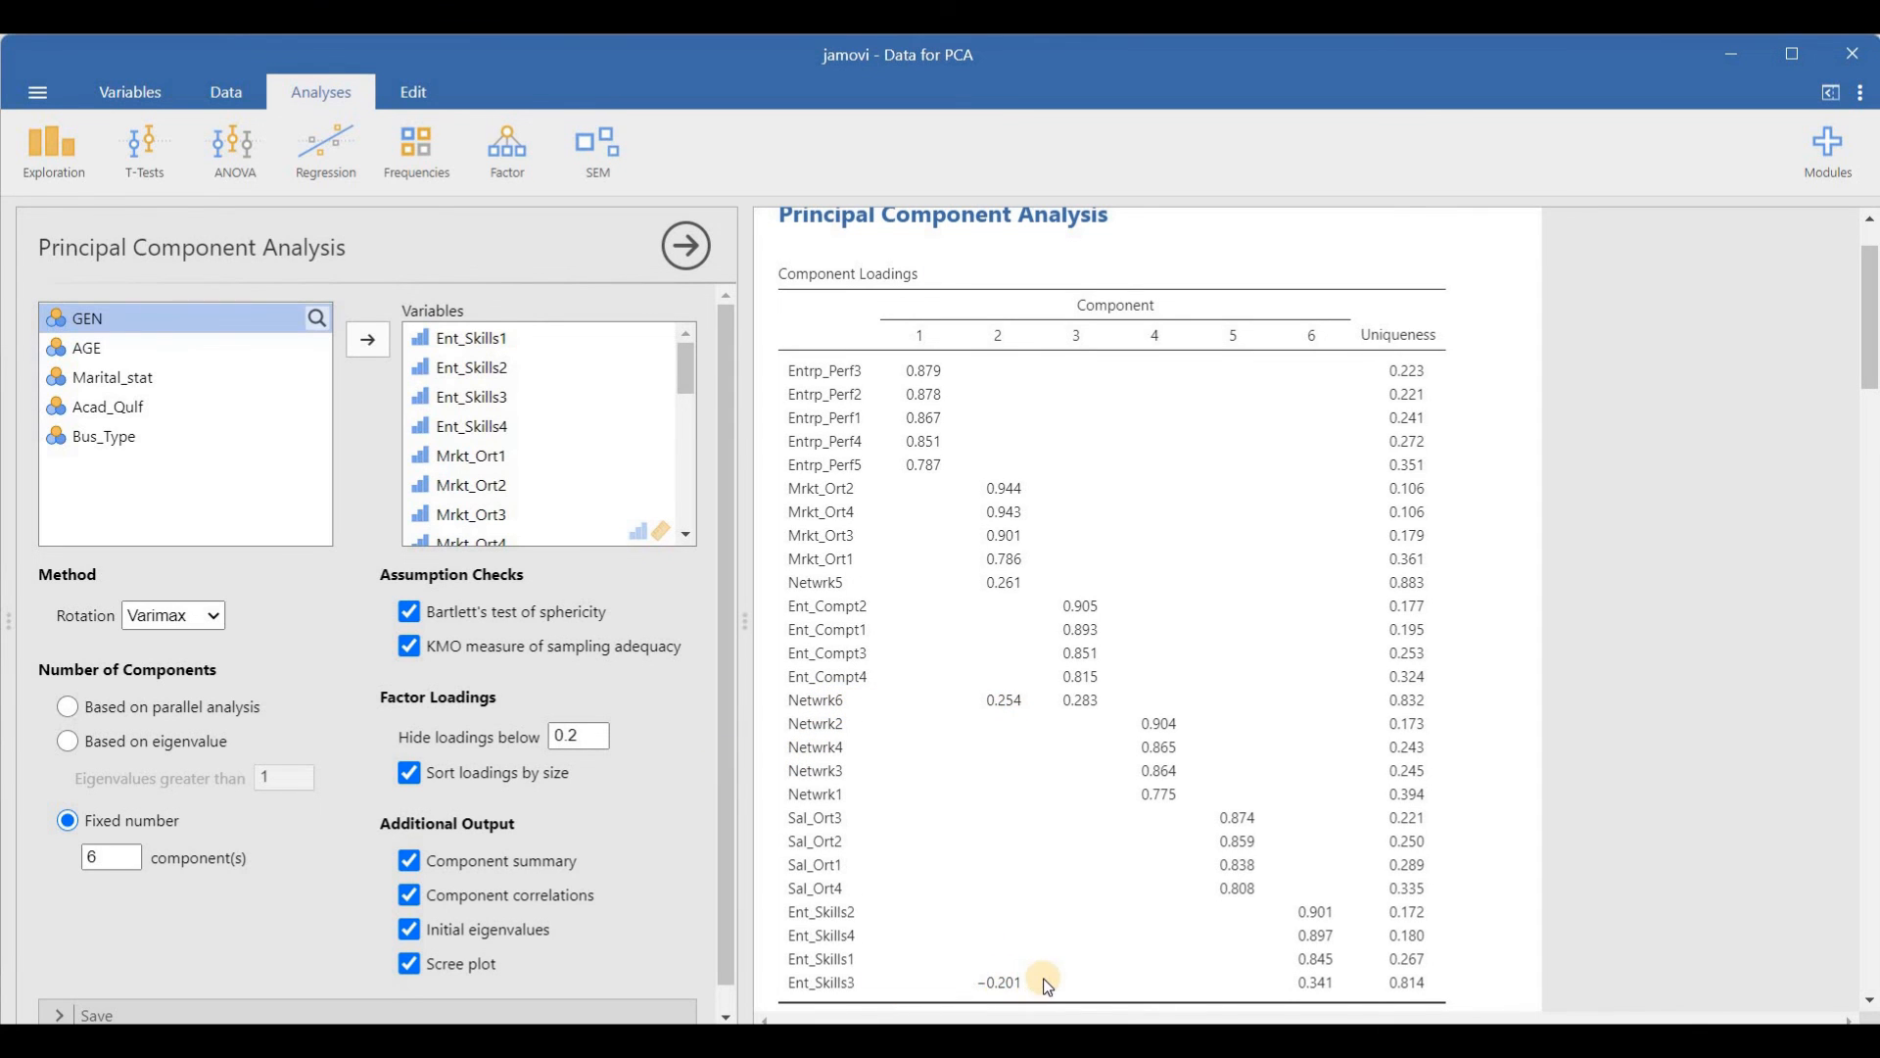
Restore the threshold for hiding factor loadings to 0.4
{"action": "left_click", "coordinate": [585, 734]}
{"action": "left_click", "coordinate": [585, 734]}
{"action": "double_click", "coordinate": [586, 734]}
{"action": "type", "text": "0.4"}
{"action": "left_click", "coordinate": [668, 795]}
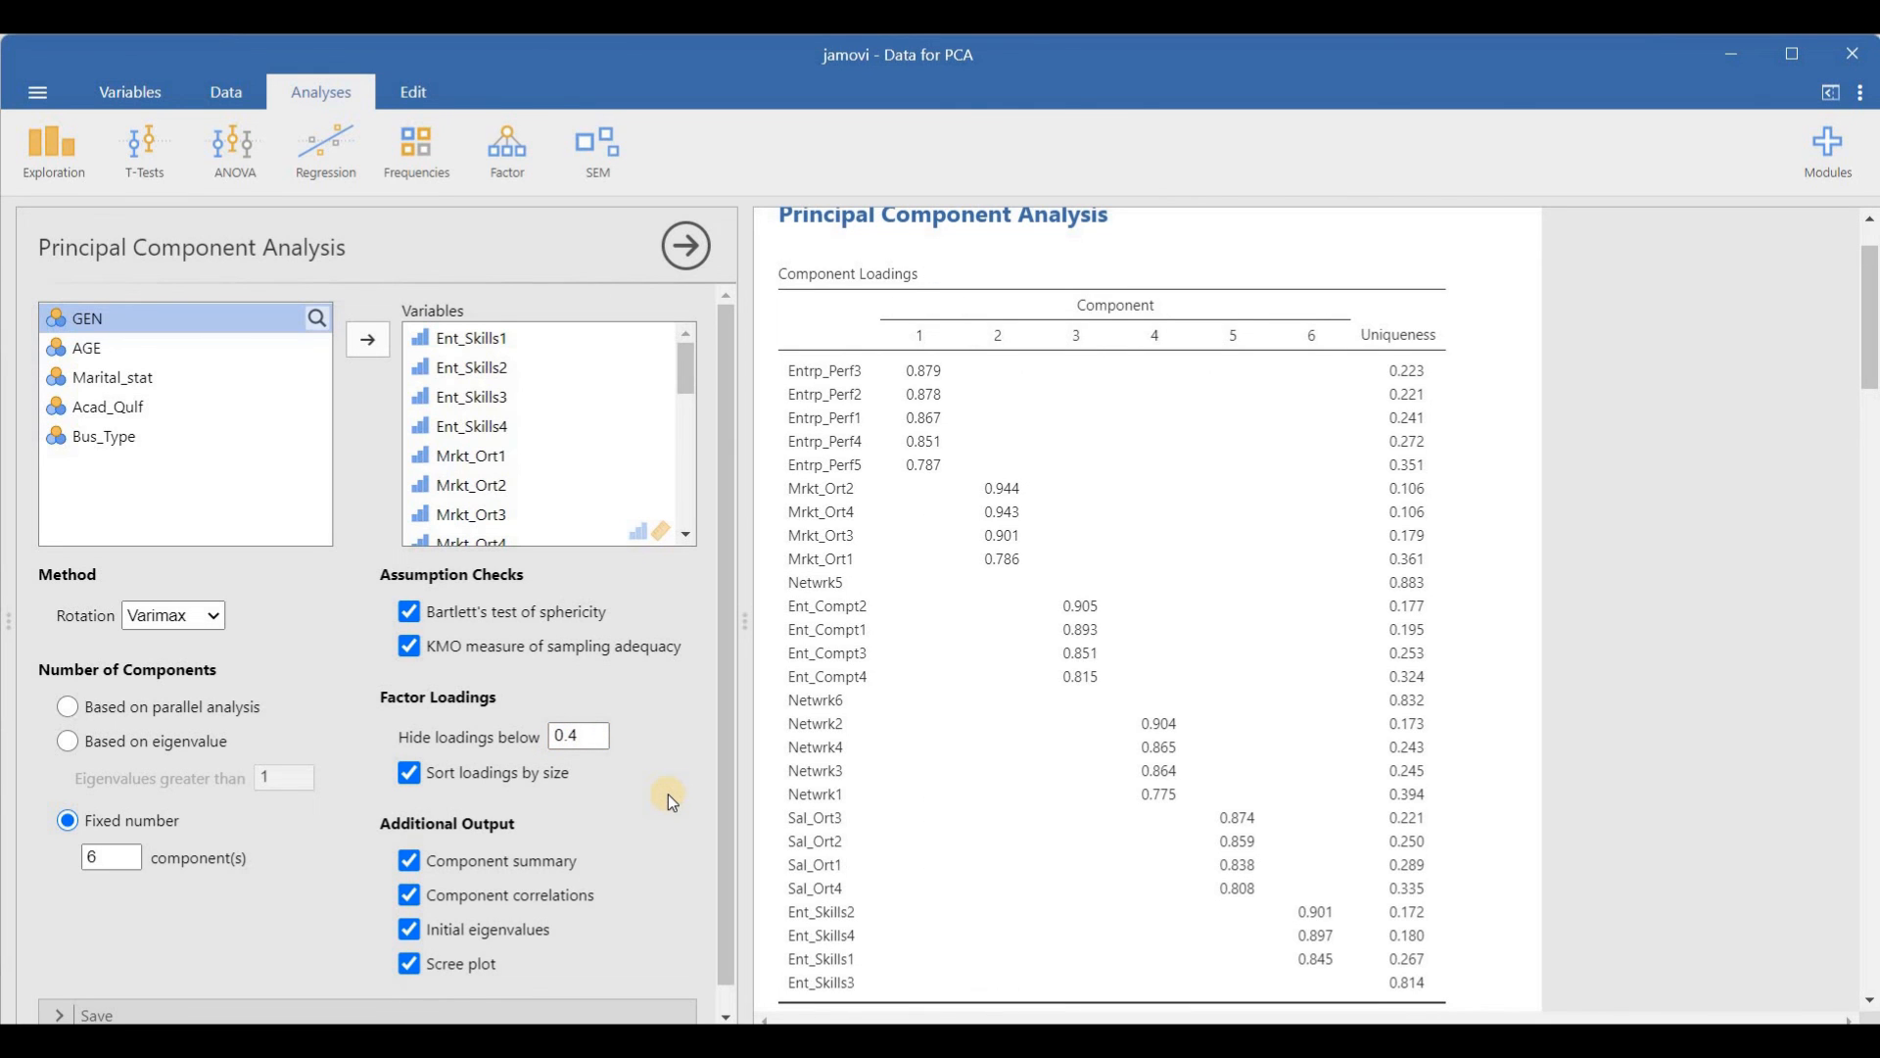